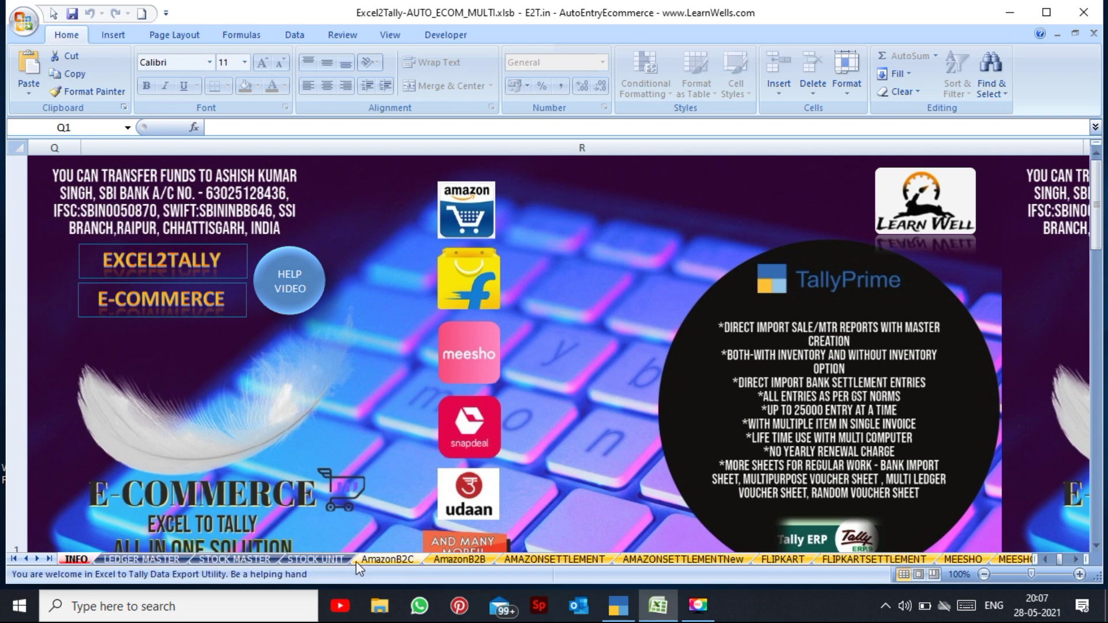
Step: Look through the LEDGER MASTER, STOCK MASTER, STOCK UNIT and four Amazon sheets
left_click(157, 561)
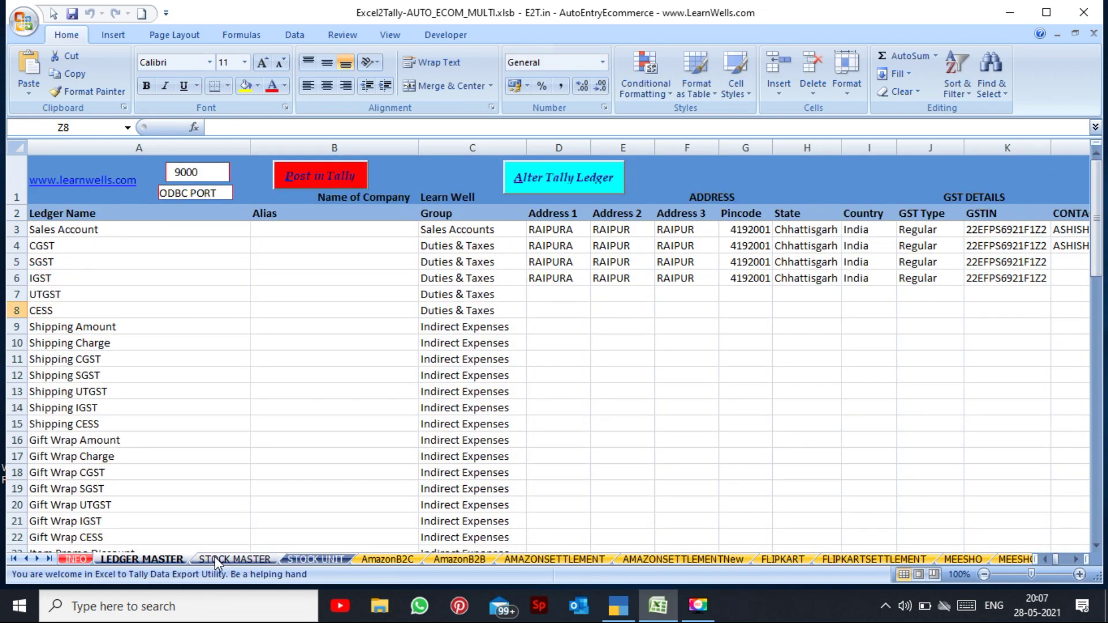
left_click(234, 559)
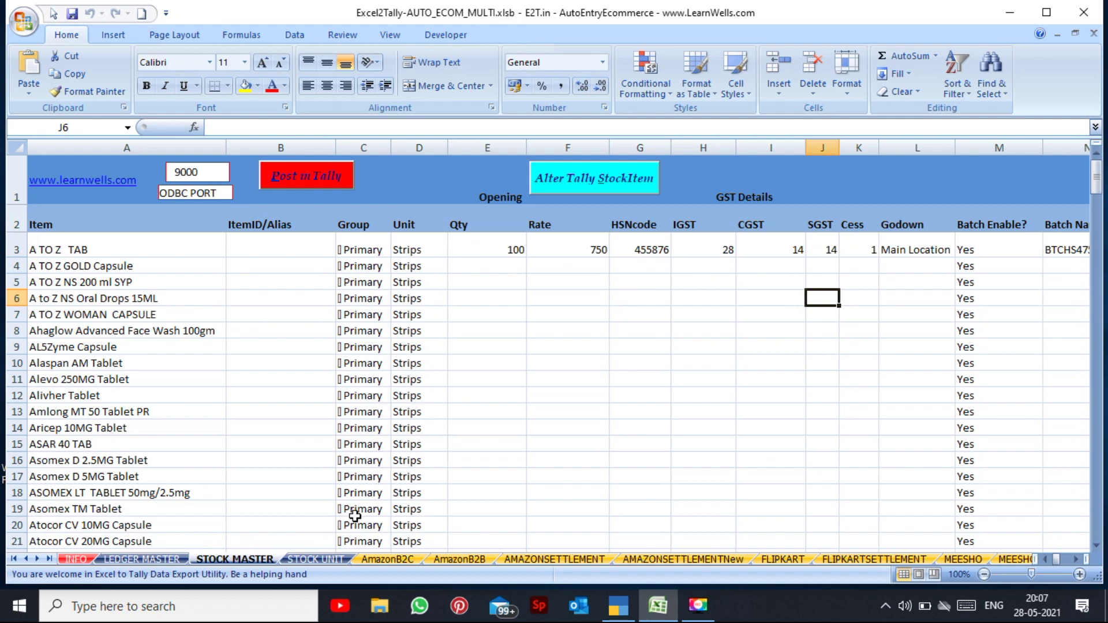
left_click(323, 559)
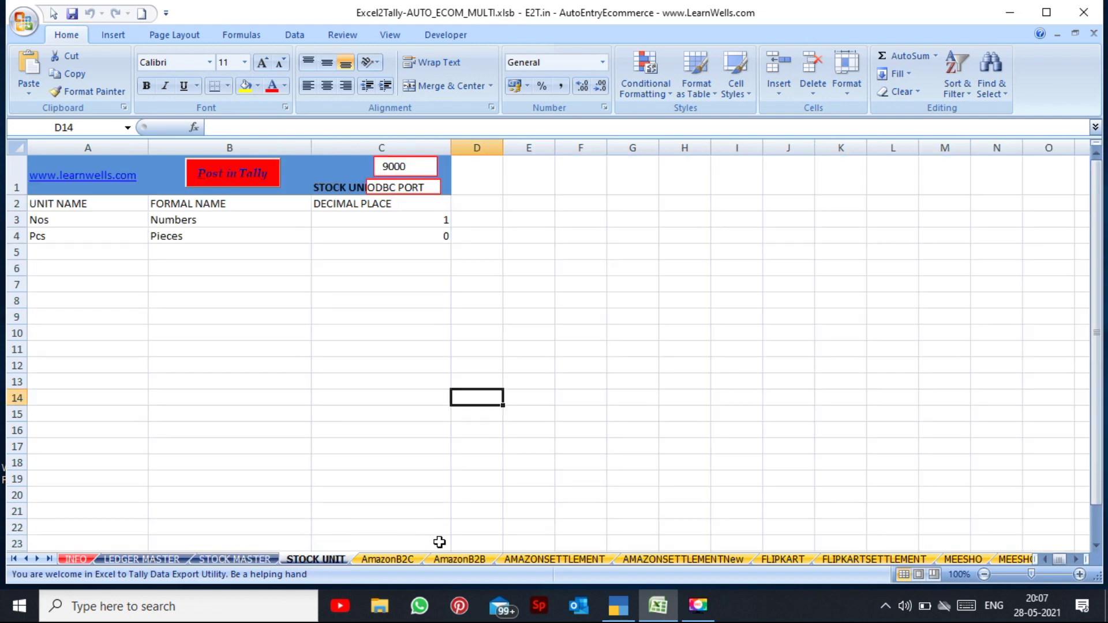
left_click(392, 559)
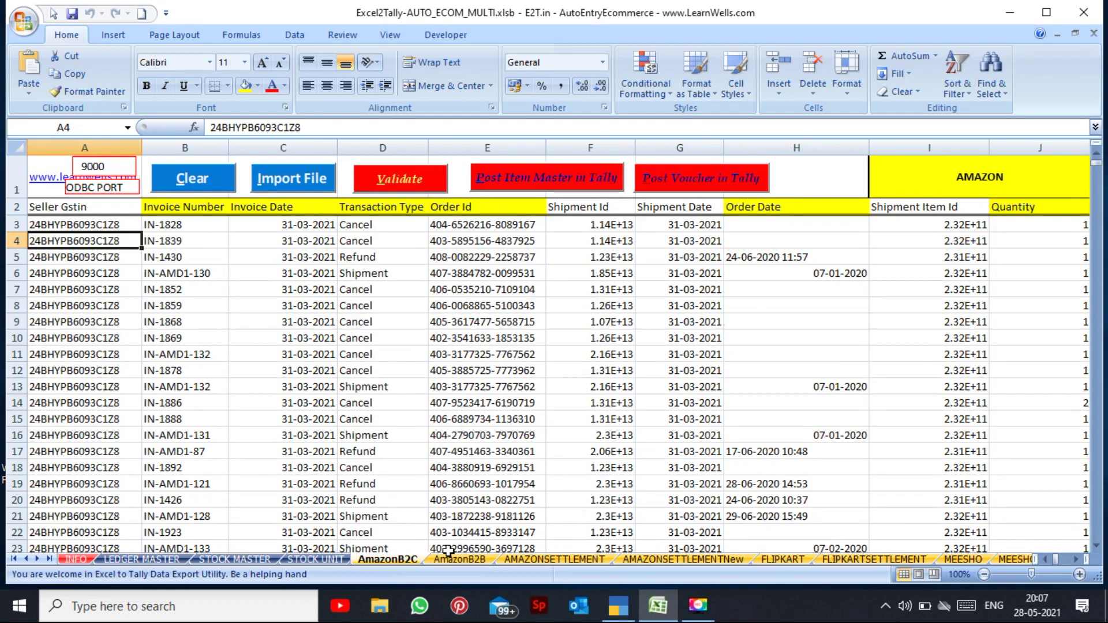
left_click(465, 560)
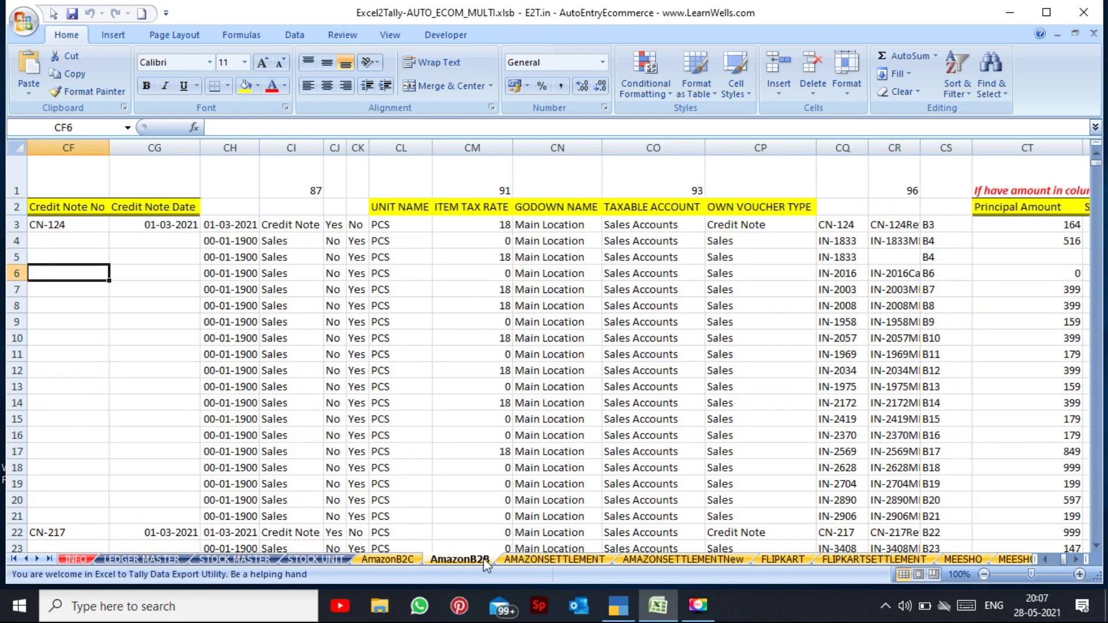
left_click(571, 560)
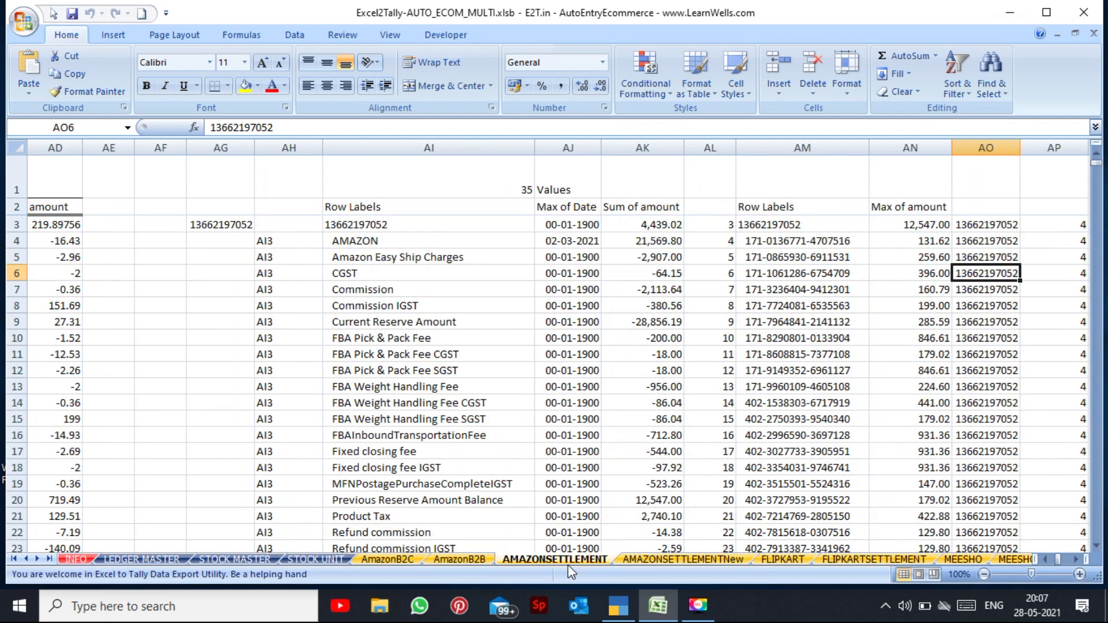
left_click(636, 561)
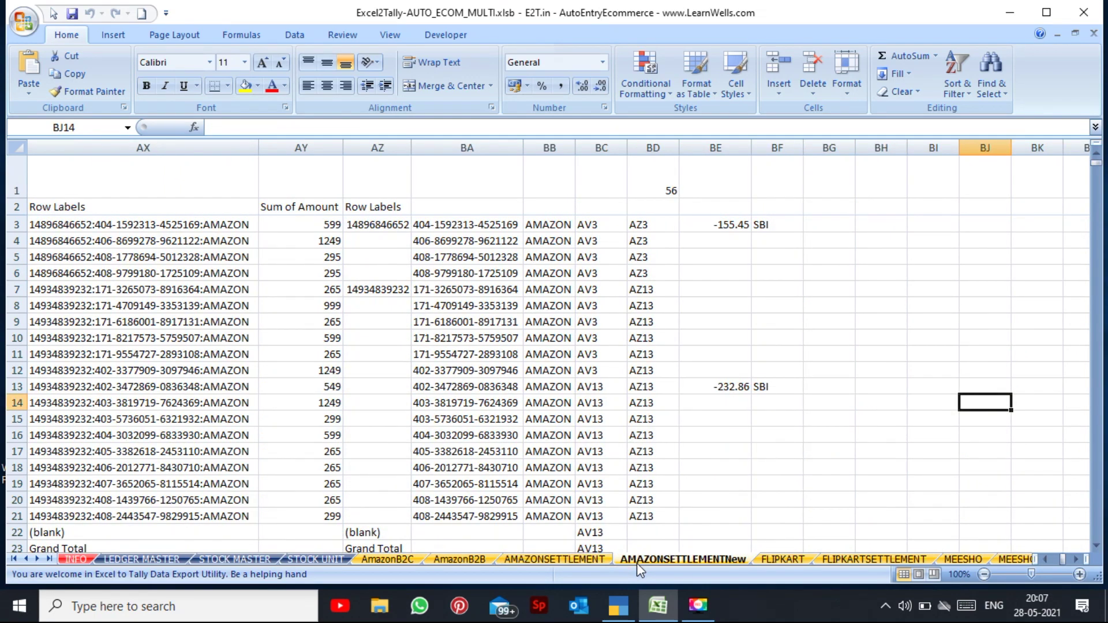
Step: Continue through the FLIPKART, FLIPKARTSETTLEMENT, MEESHO and MEESHOSETTLEMENT sheets to UDAAN
left_click(785, 560)
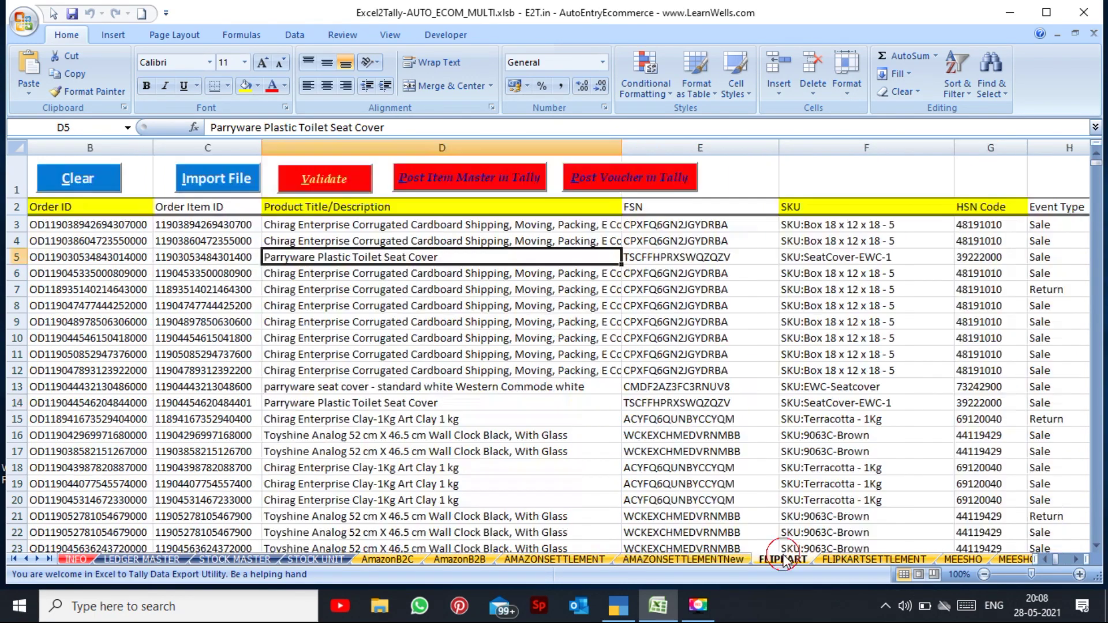
left_click(860, 556)
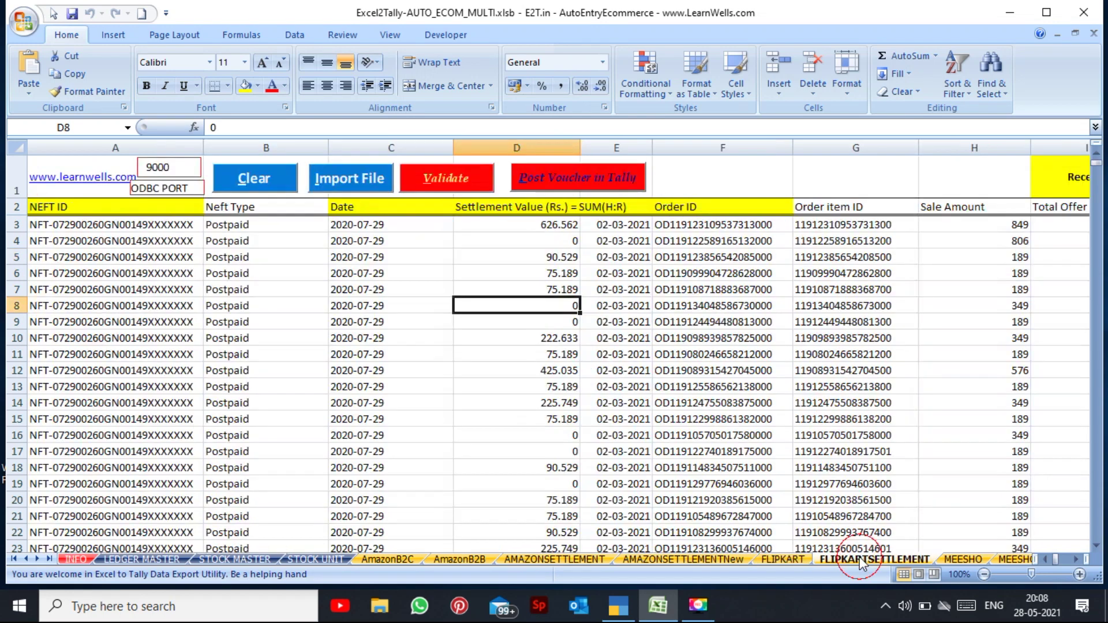
left_click(964, 557)
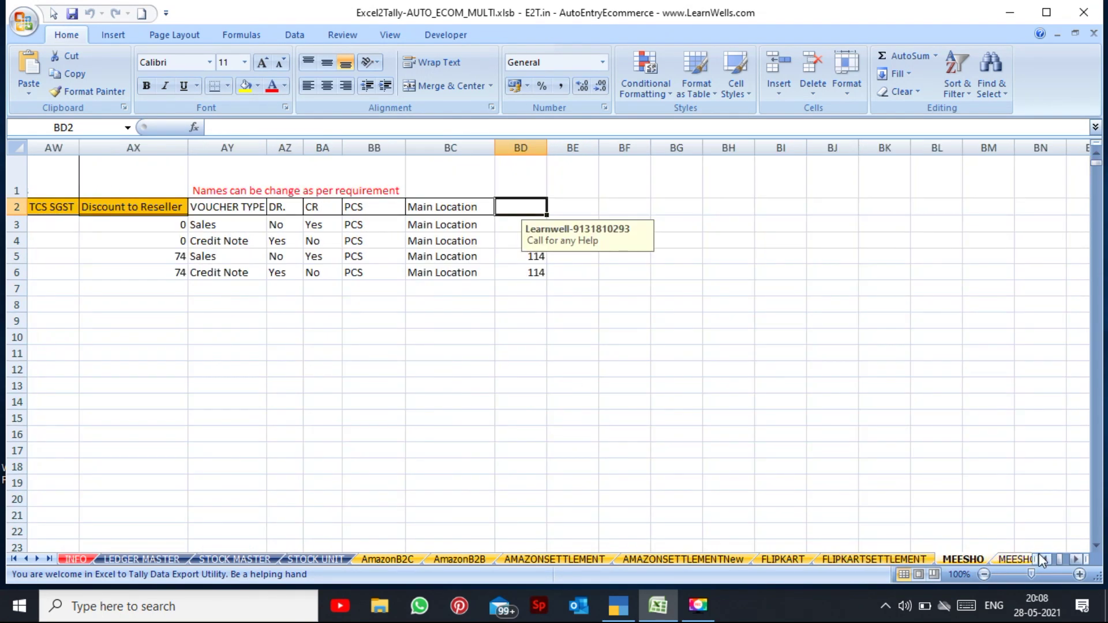
left_click_drag(1062, 559, 1048, 559)
left_click(1014, 559)
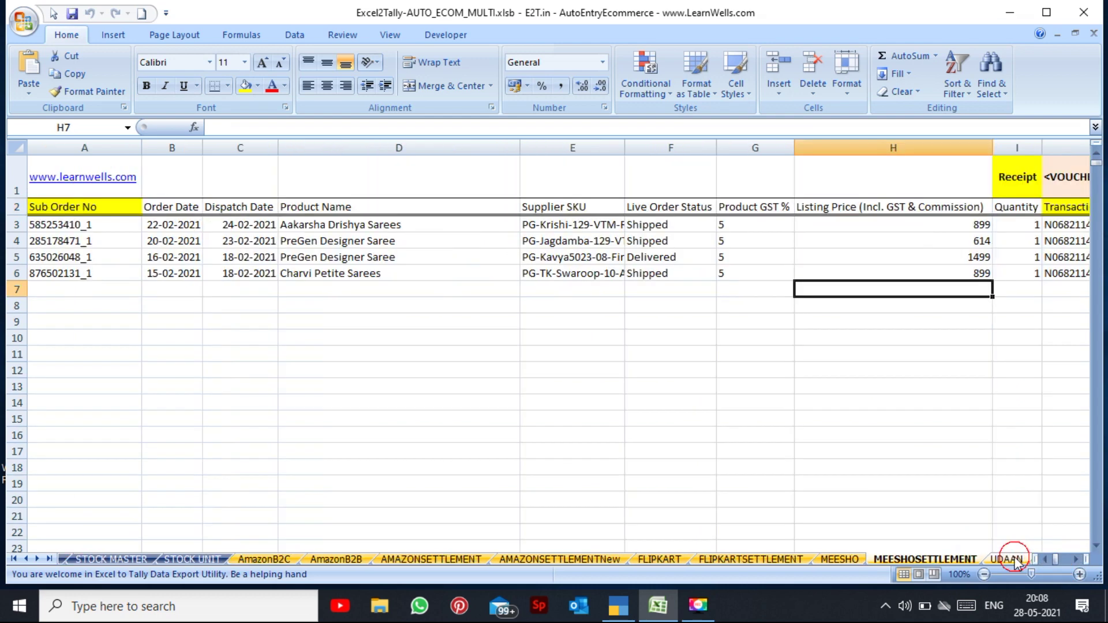
left_click(1007, 560)
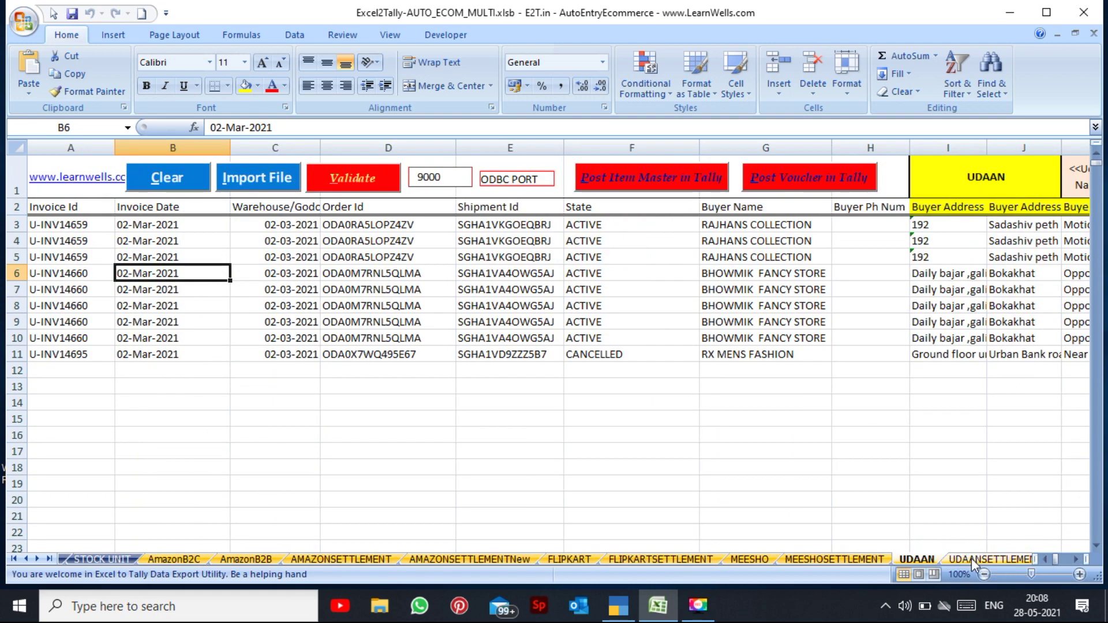
Step: View the UDAANSETTLEMENT, SNAPDEAL, SIMSIM and PAYTM sheets
left_click(971, 559)
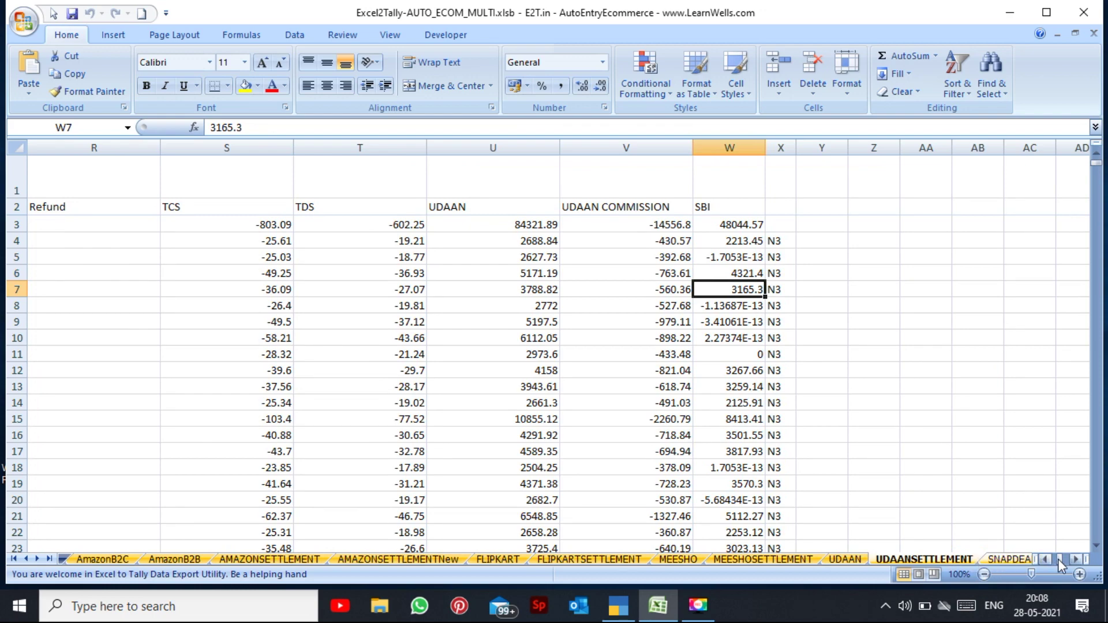
left_click_drag(1059, 559, 990, 560)
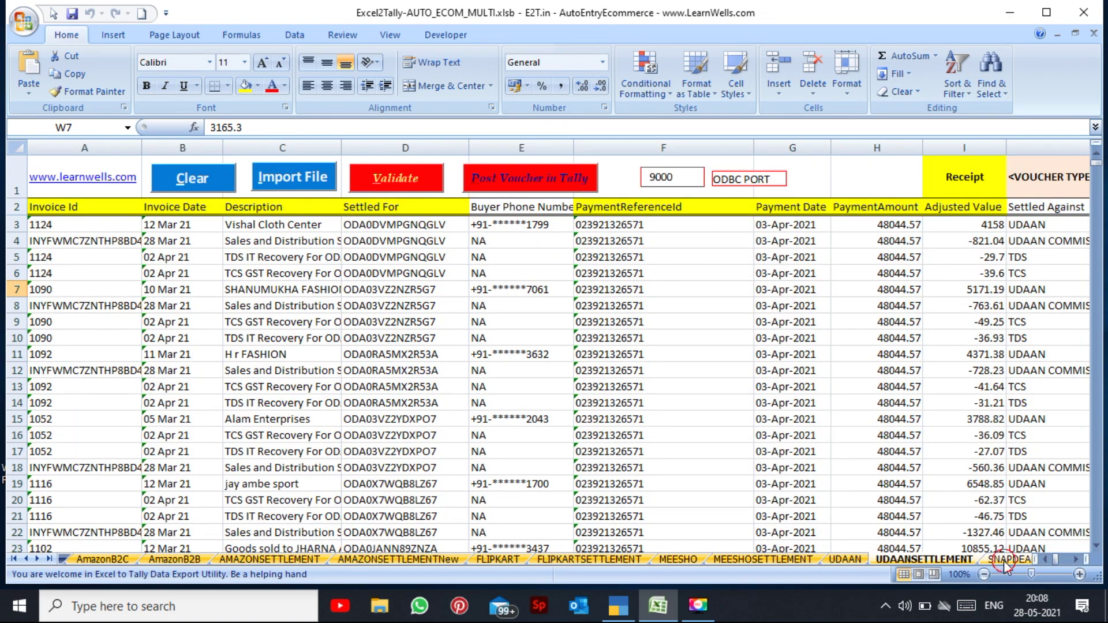
left_click(1007, 559)
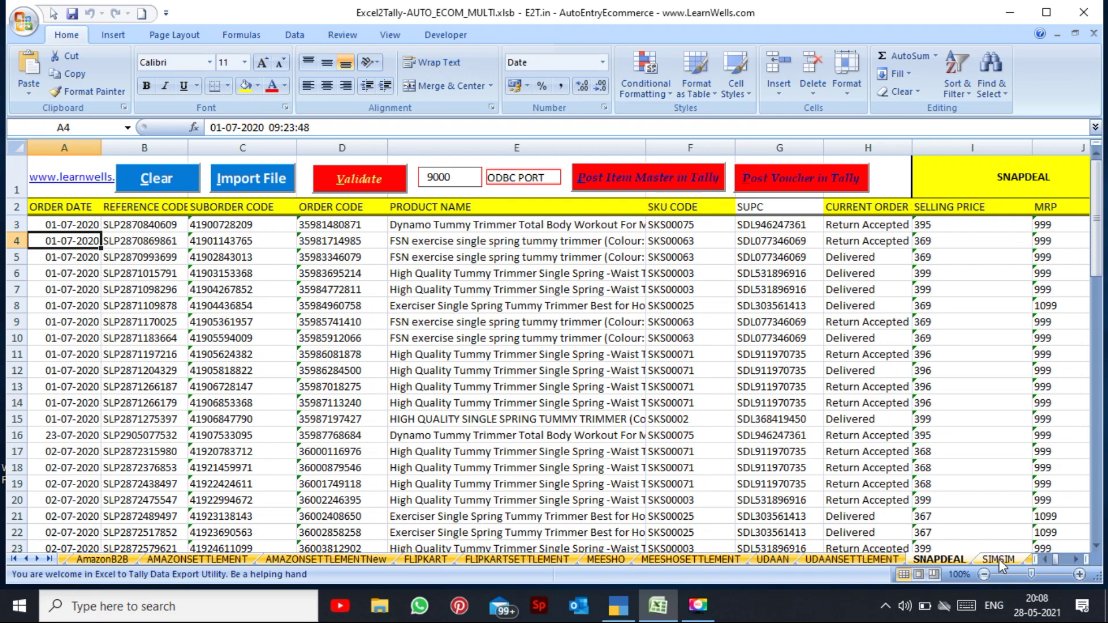
left_click(1000, 559)
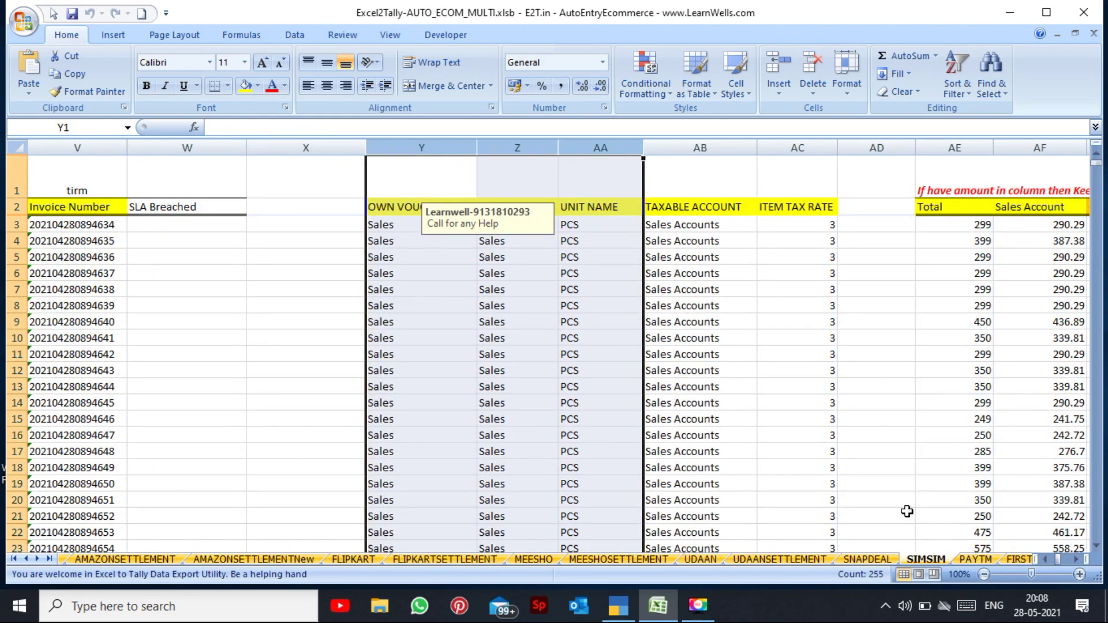
left_click(660, 306)
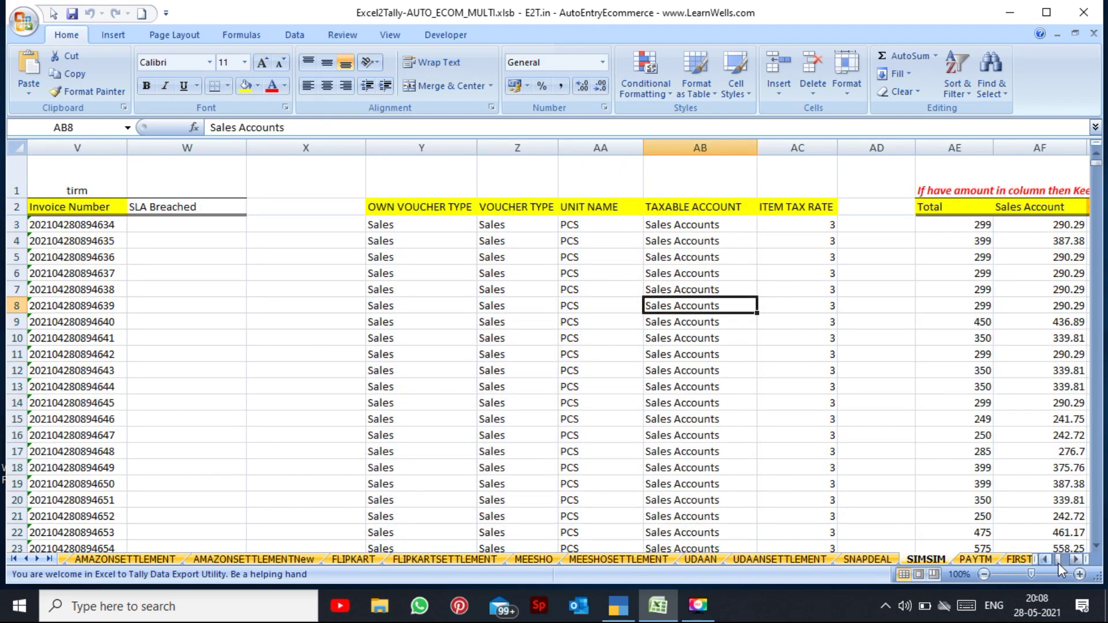
left_click_drag(1058, 562, 1041, 558)
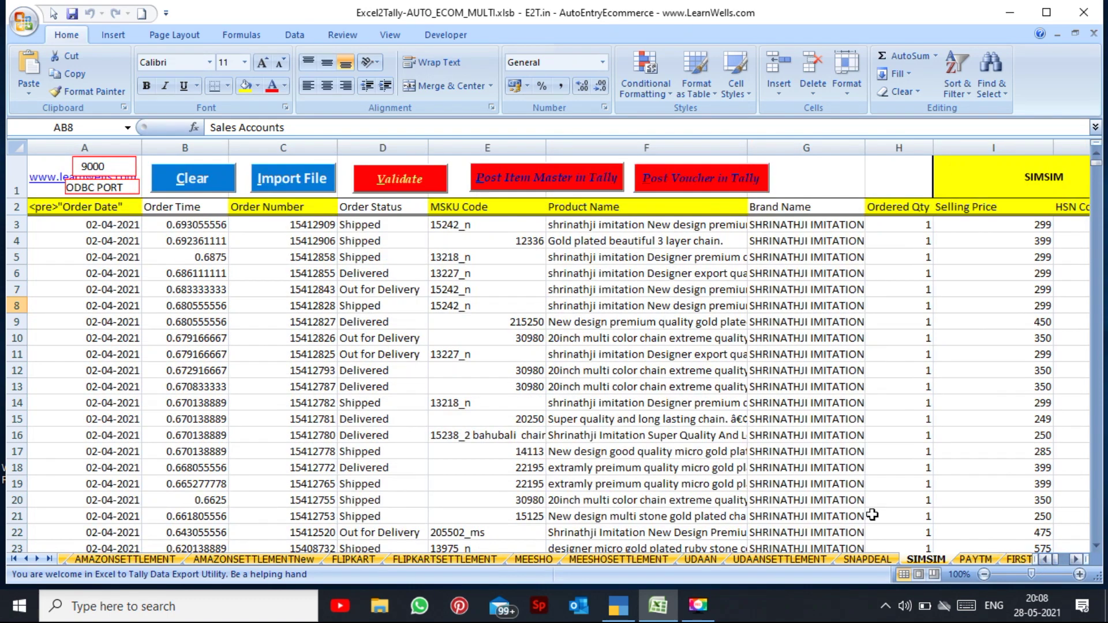
left_click(987, 560)
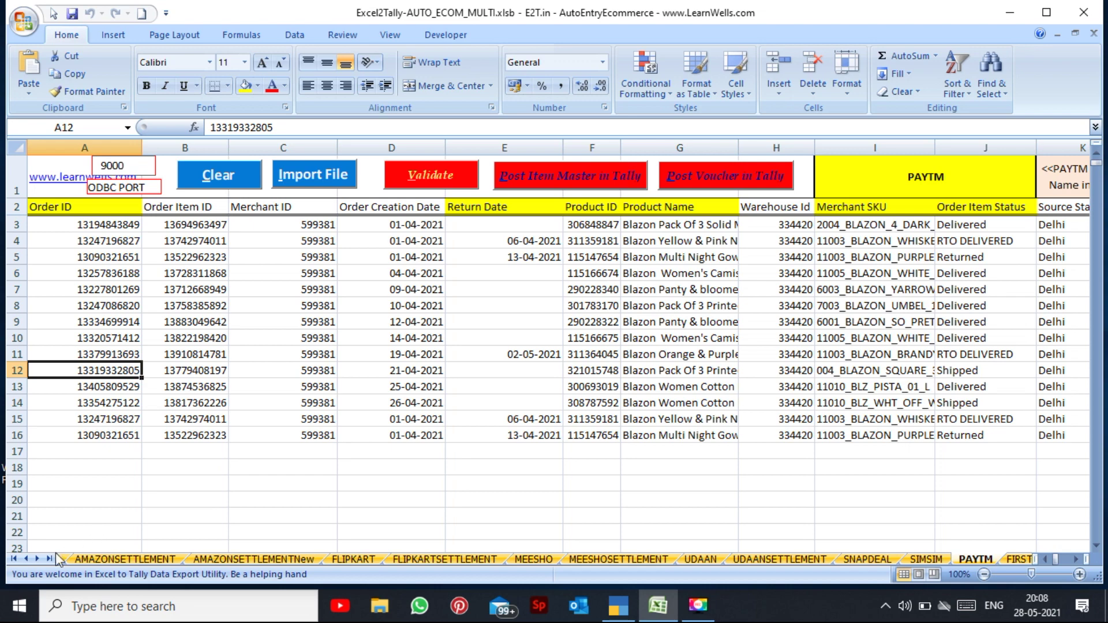
Step: Move along the sheet list to the FIRSTBUY sheet, then the RANDOM voucher sheet
double_click(37, 559)
double_click(38, 559)
left_click(37, 559)
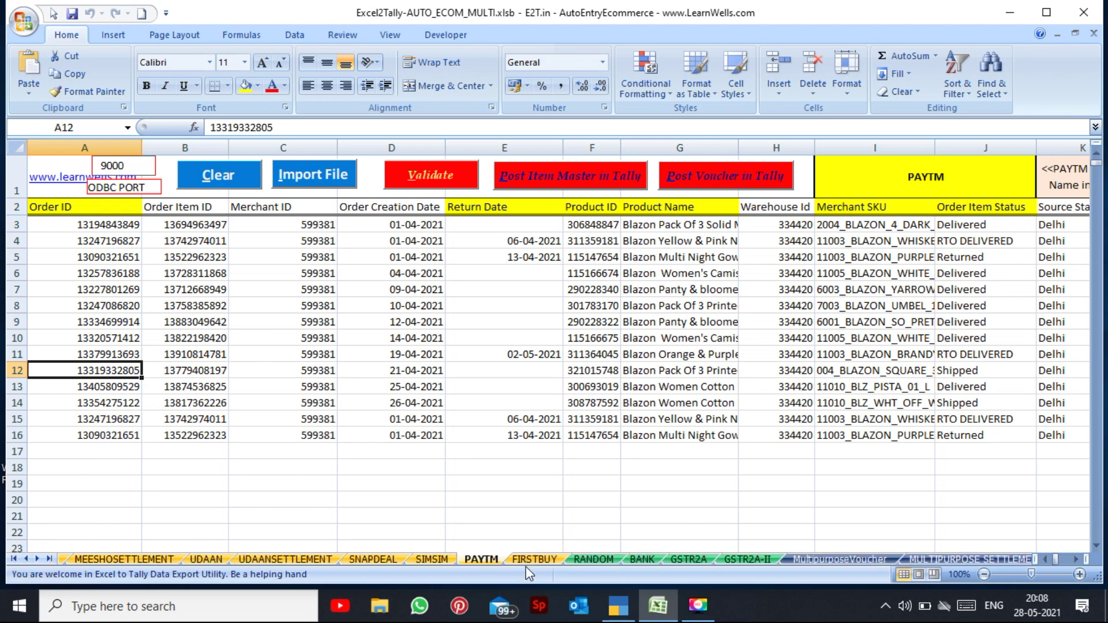
left_click(536, 559)
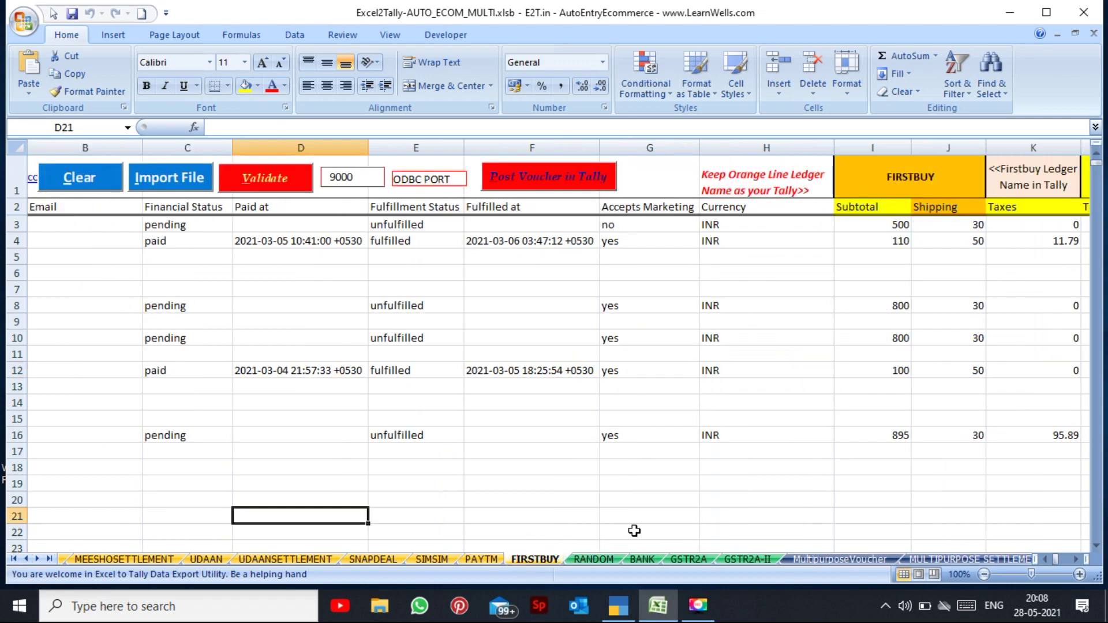
left_click(584, 560)
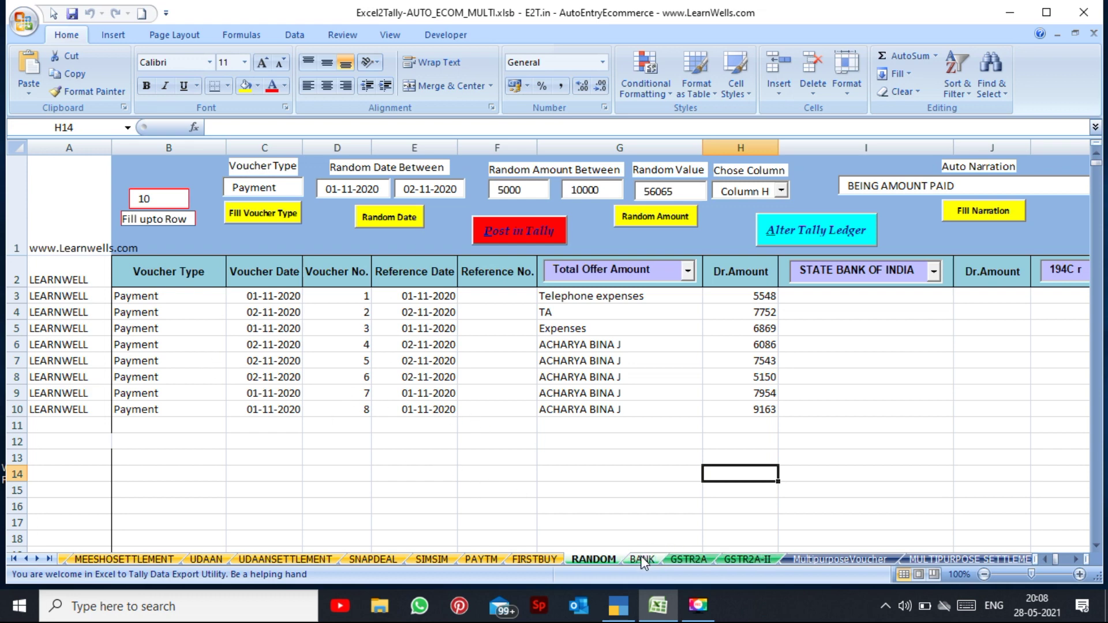
Step: View the BANK, GSTR2A, GSTR2A-II and MultipurposeVoucher sheets, checking row 12's entries
left_click(642, 560)
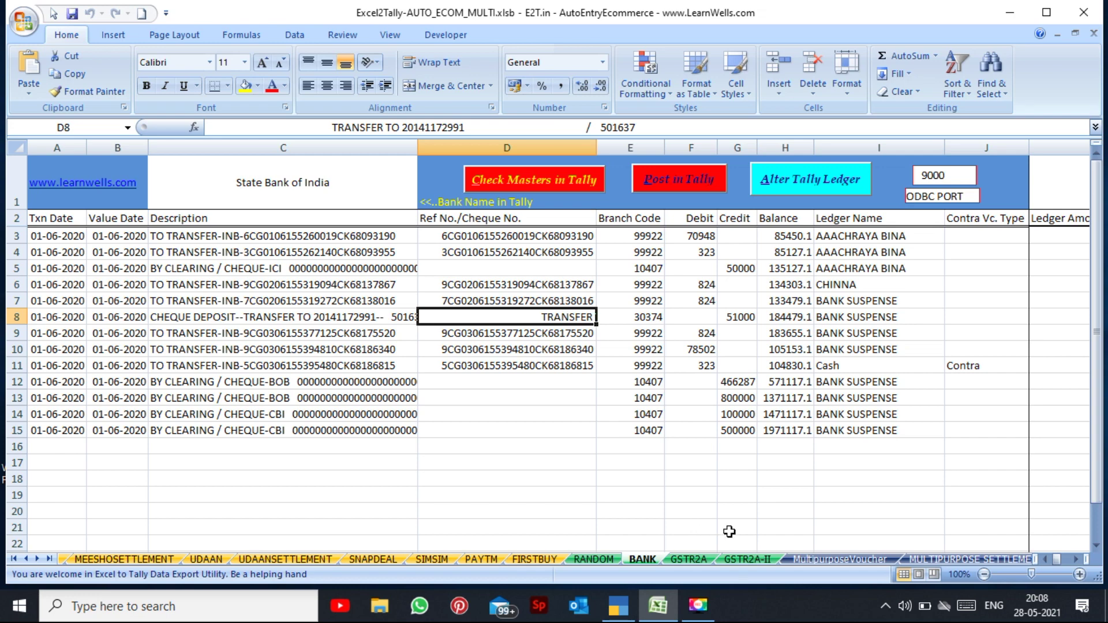
left_click(700, 560)
left_click(748, 560)
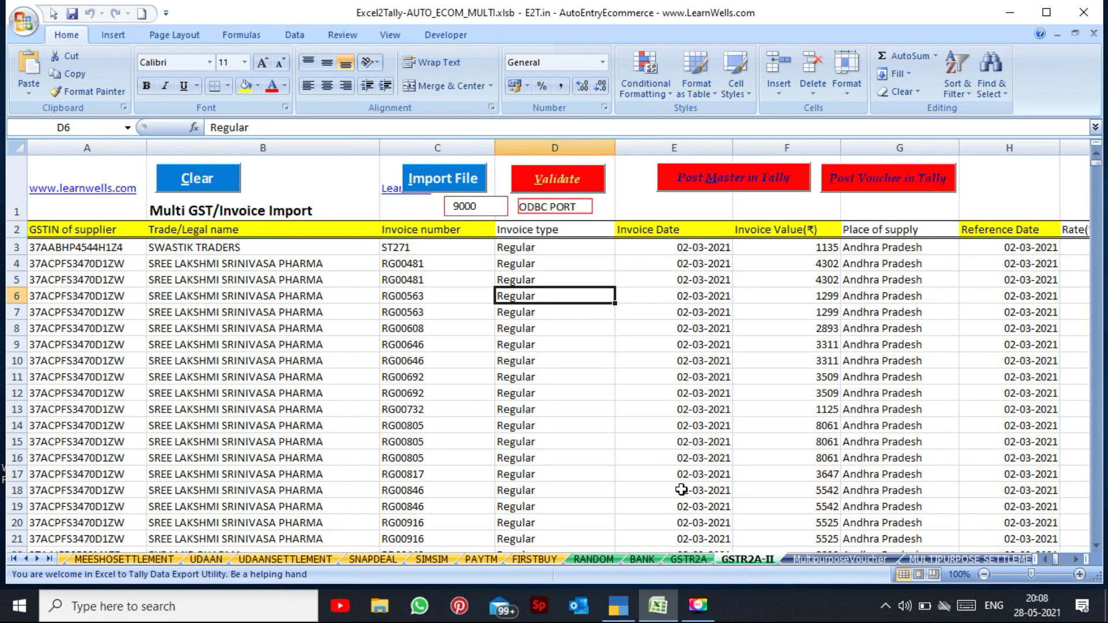
left_click(833, 561)
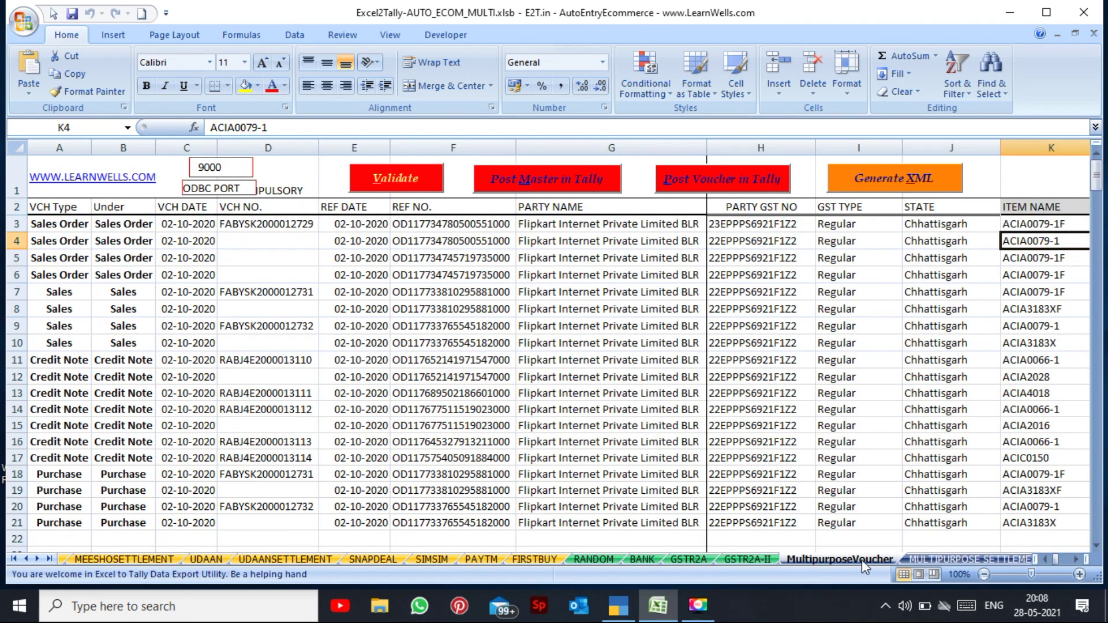
left_click(476, 375)
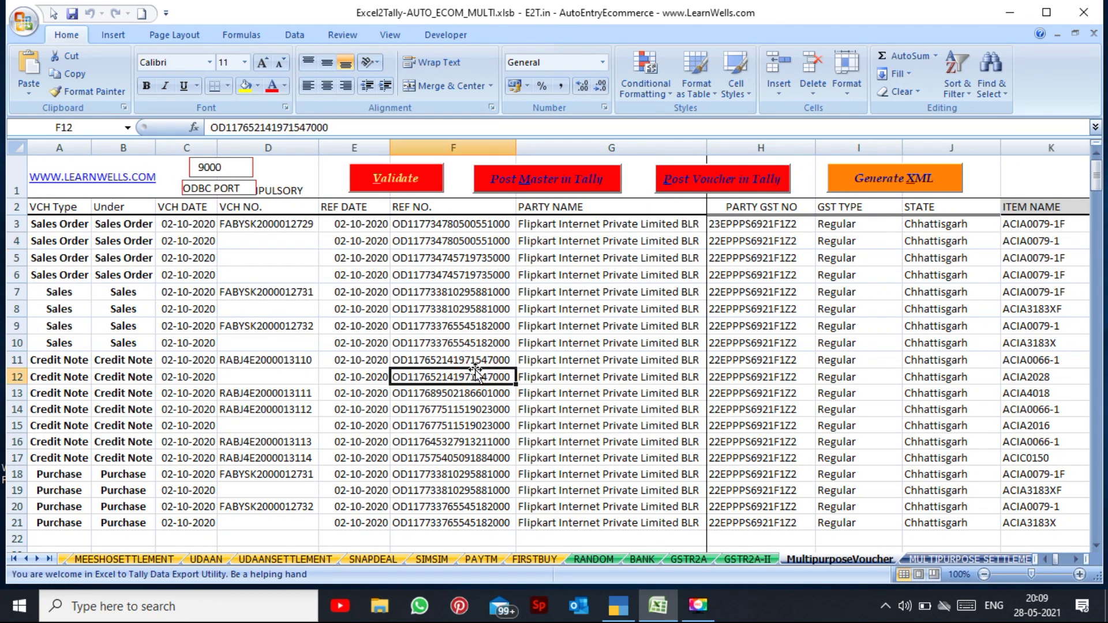
key("Right")
key("Right")
key("Right")
key("Right")
key("Right")
key("Right")
key("Right")
key("Right")
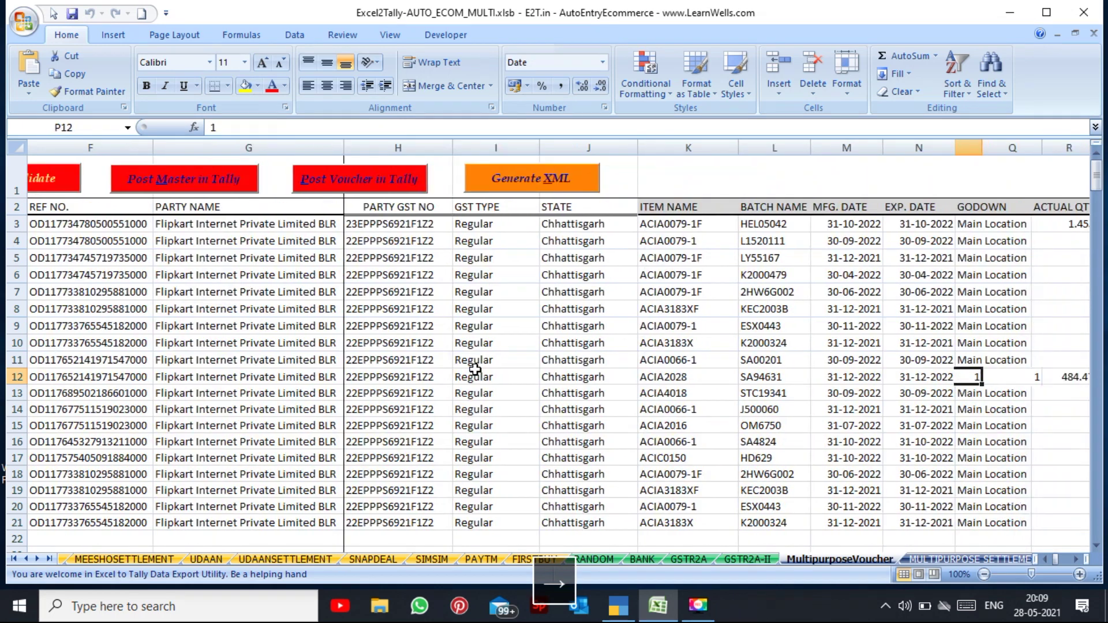
key("Right")
key("Right")
key("Right")
key("Right")
key("Right")
key("Right")
key("Right")
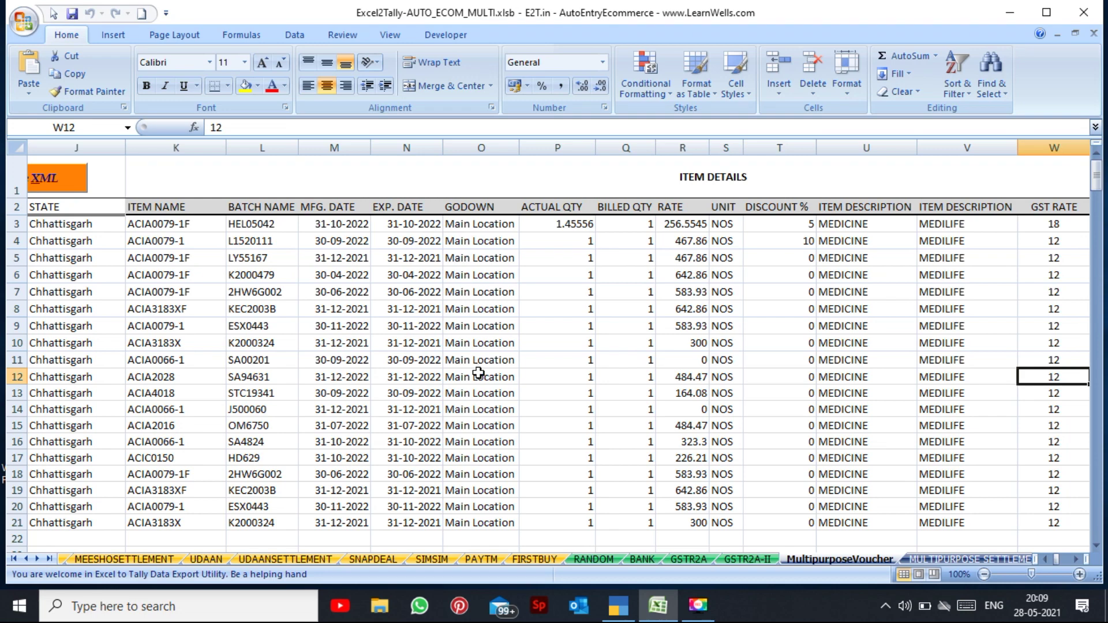
Step: View the MULTIPURPOSE SETTLEMENT, CostCenter and Reference sheets, then return to AmazonB2C
left_click(919, 558)
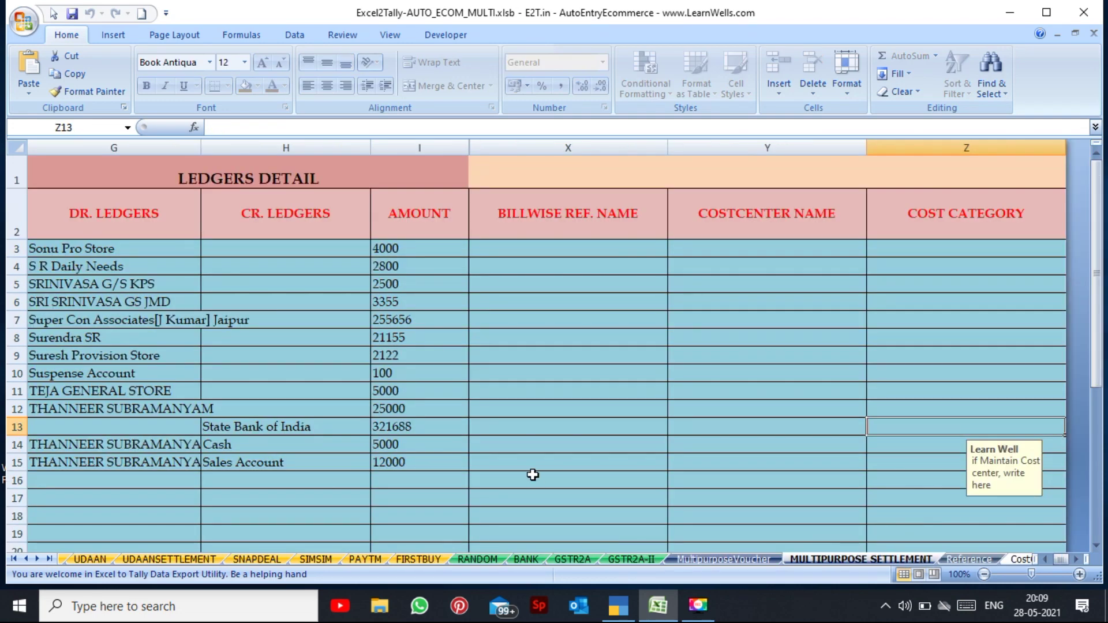
left_click_drag(1066, 559, 1056, 560)
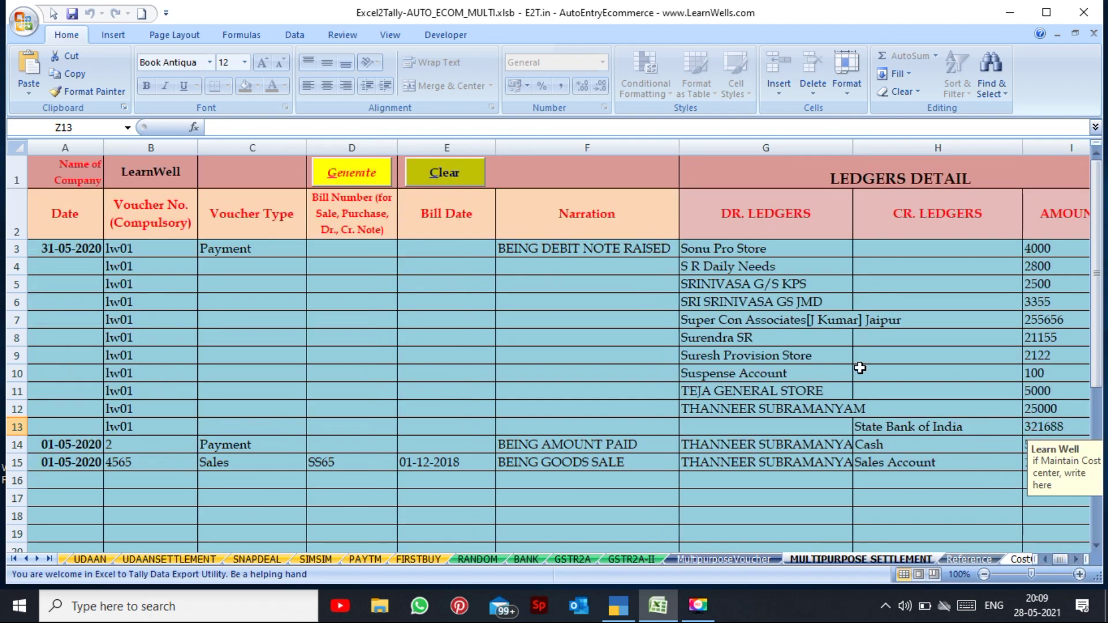
left_click(1013, 560)
left_click(940, 559)
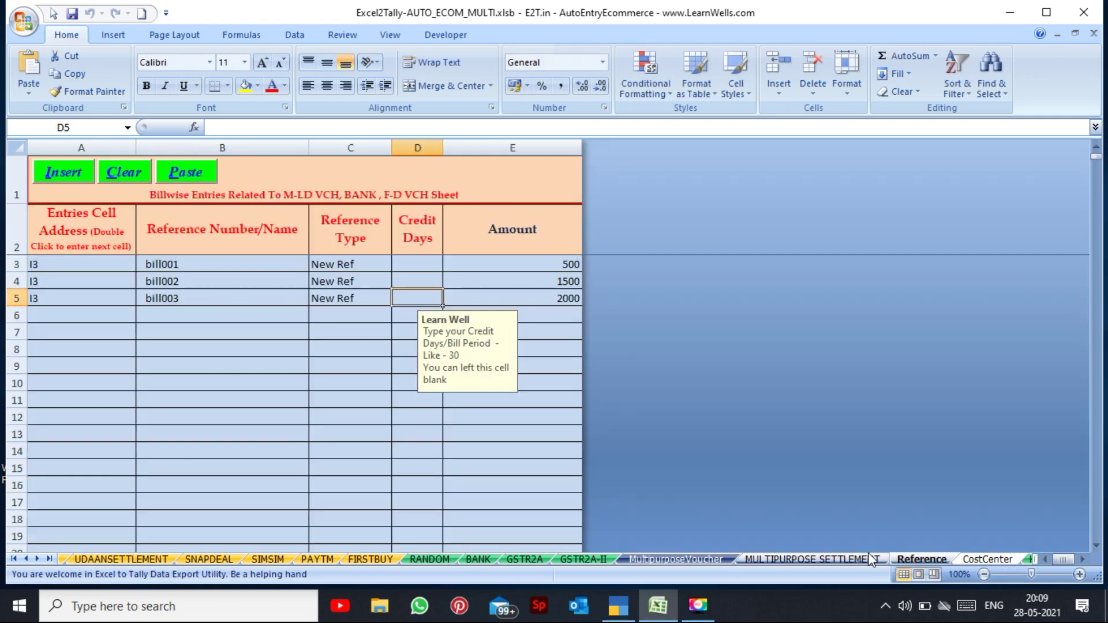
left_click(13, 560)
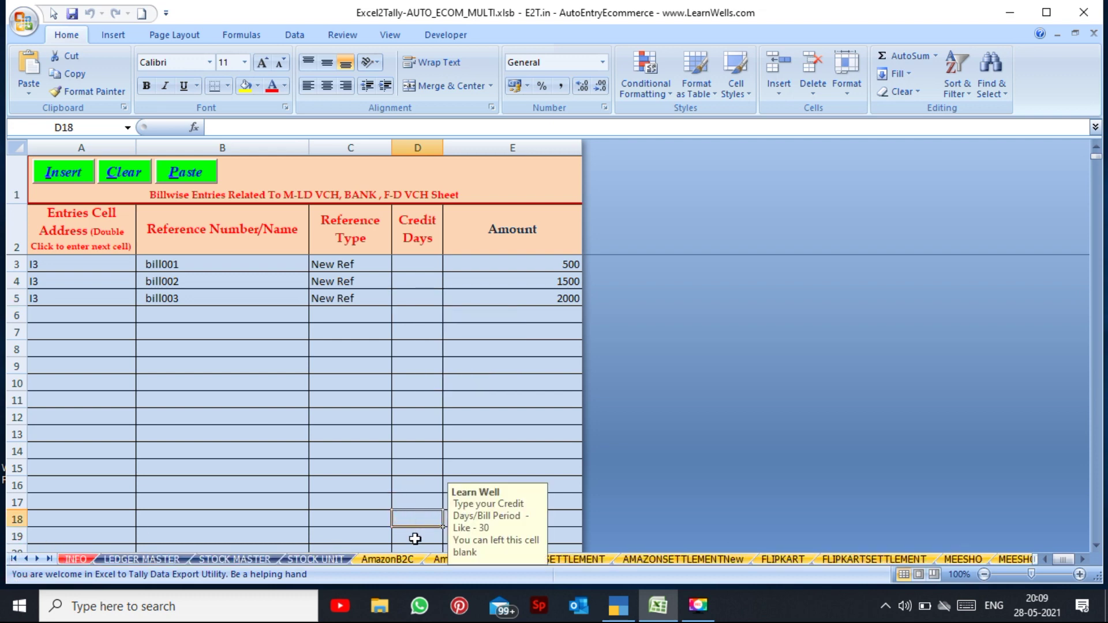
left_click(407, 560)
left_click(401, 386)
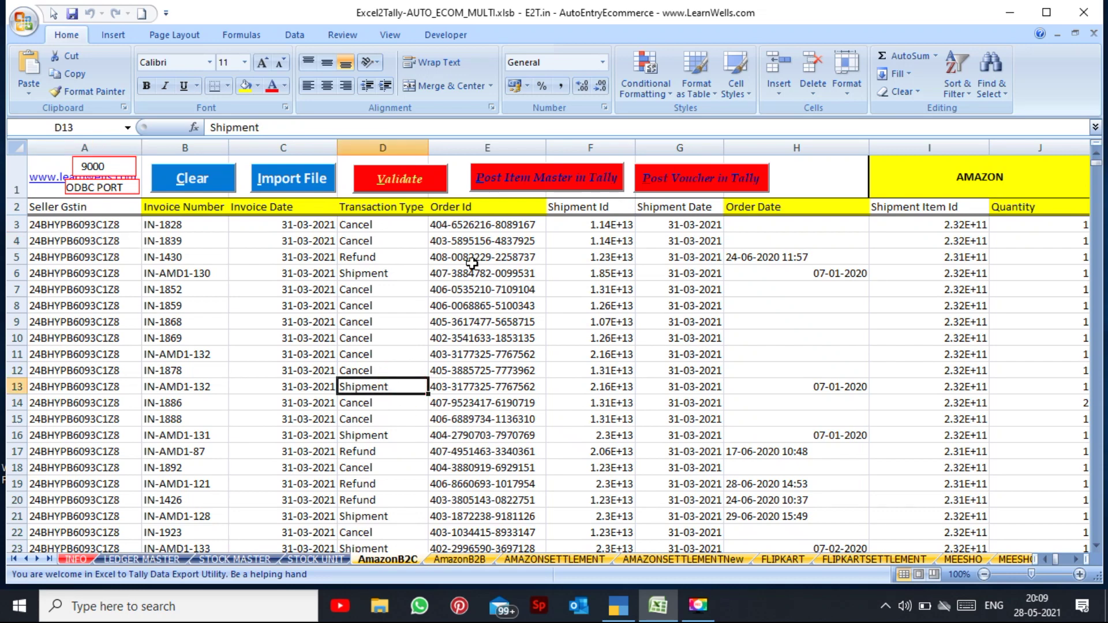
Step: Clear the old AmazonB2C rows and import MTR_B2C-JULY-2020.csv from the Amazone folder
left_click(219, 191)
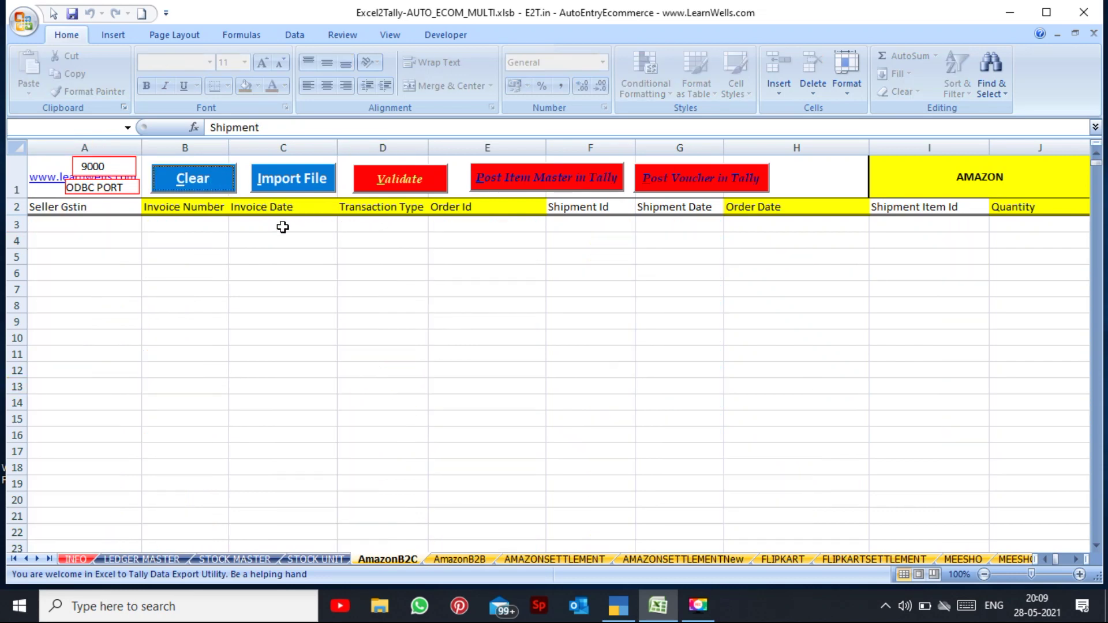
left_click(294, 182)
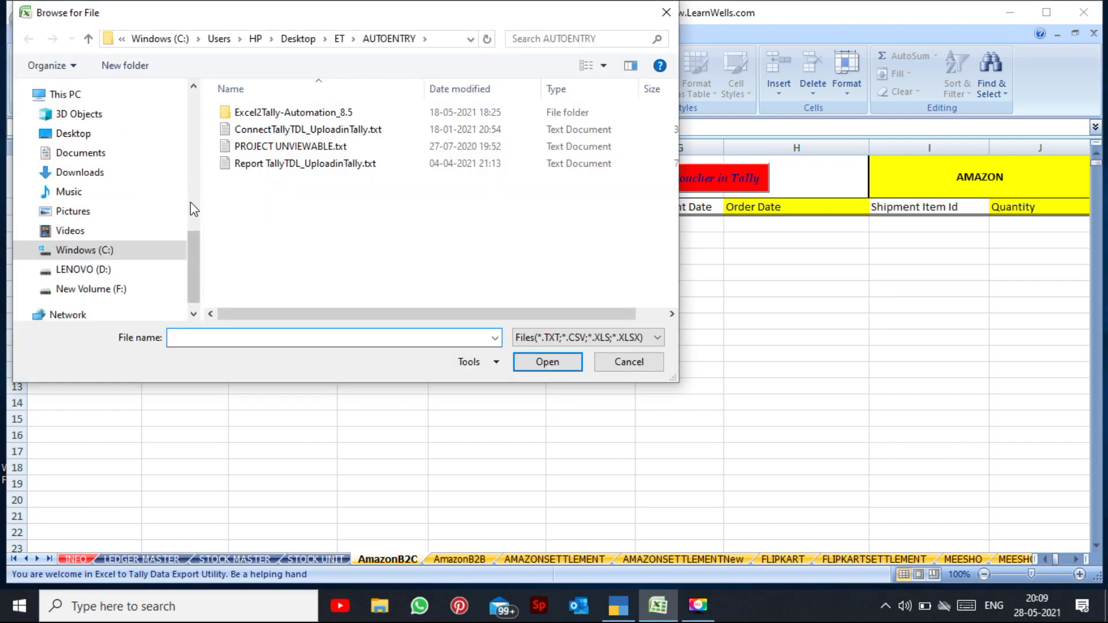
left_click_drag(191, 248, 184, 127)
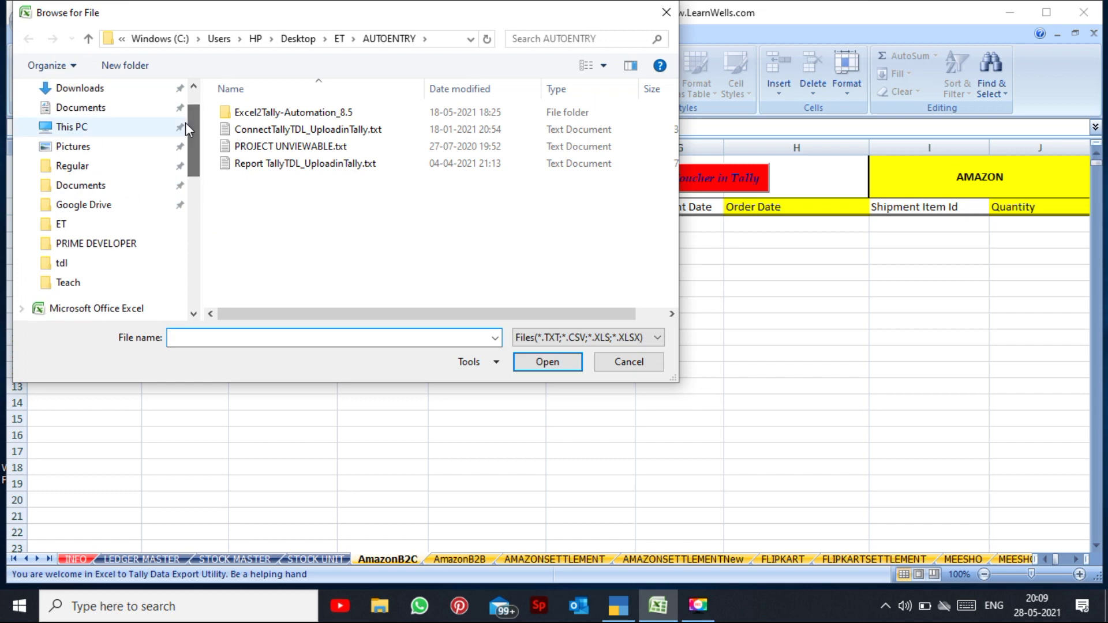
left_click(87, 229)
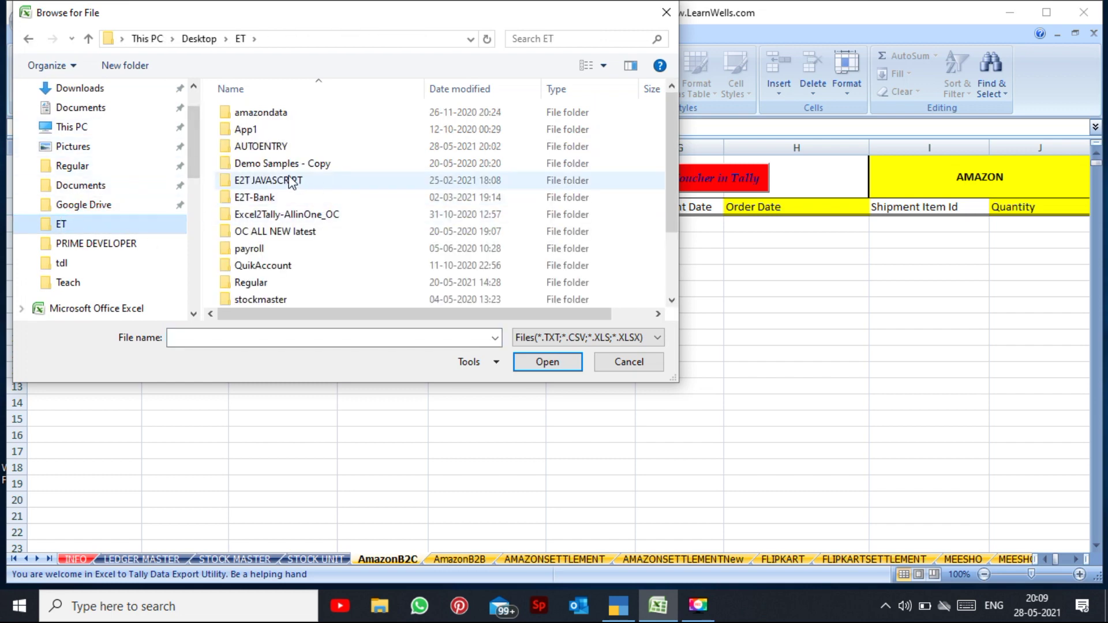
double_click(279, 112)
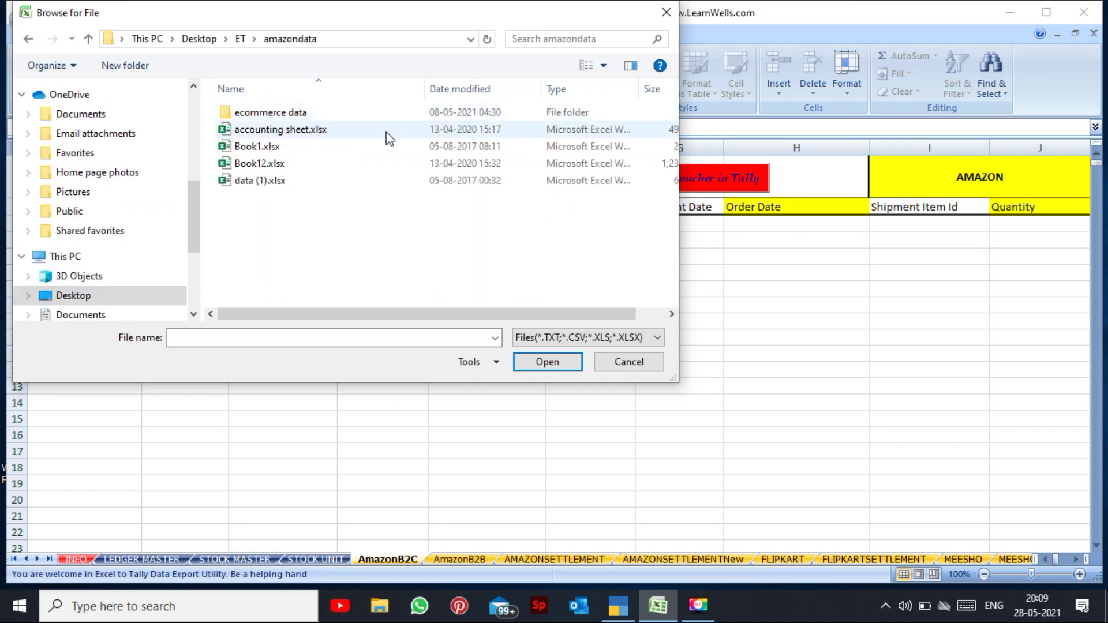
mouse_move(287, 146)
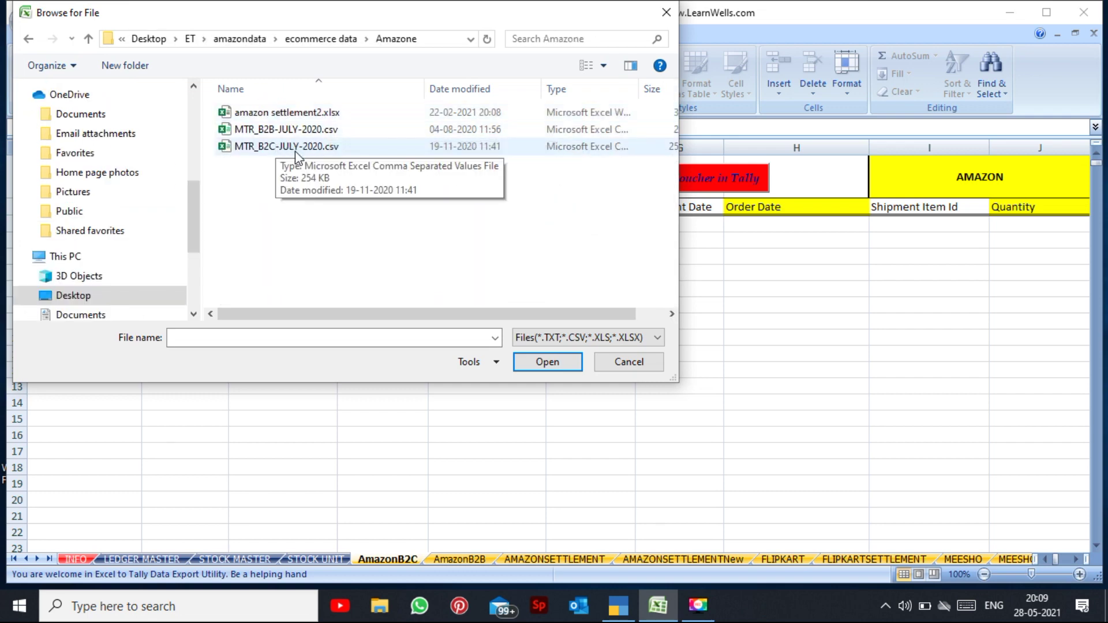
left_click(295, 149)
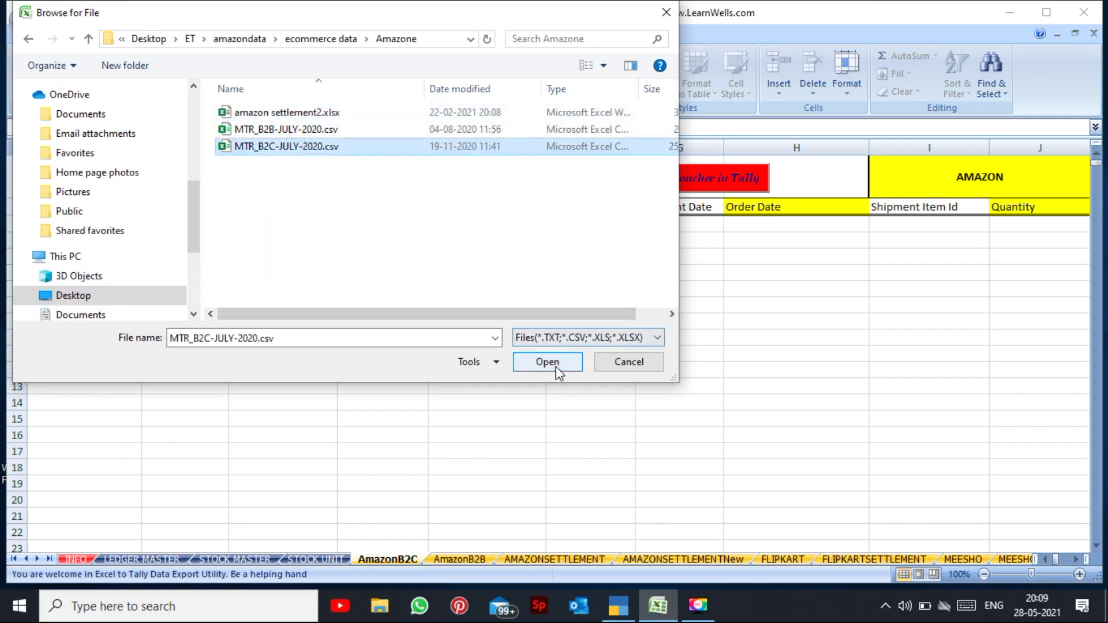
left_click(558, 370)
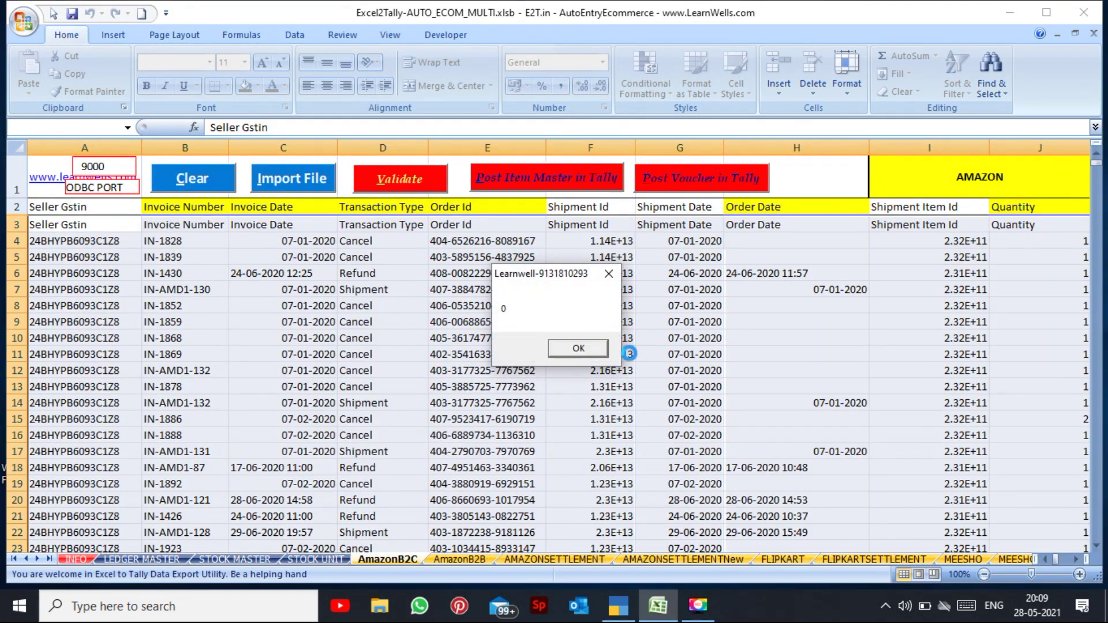
Step: Acknowledge the import and run validation on the imported AmazonB2C rows
left_click(578, 348)
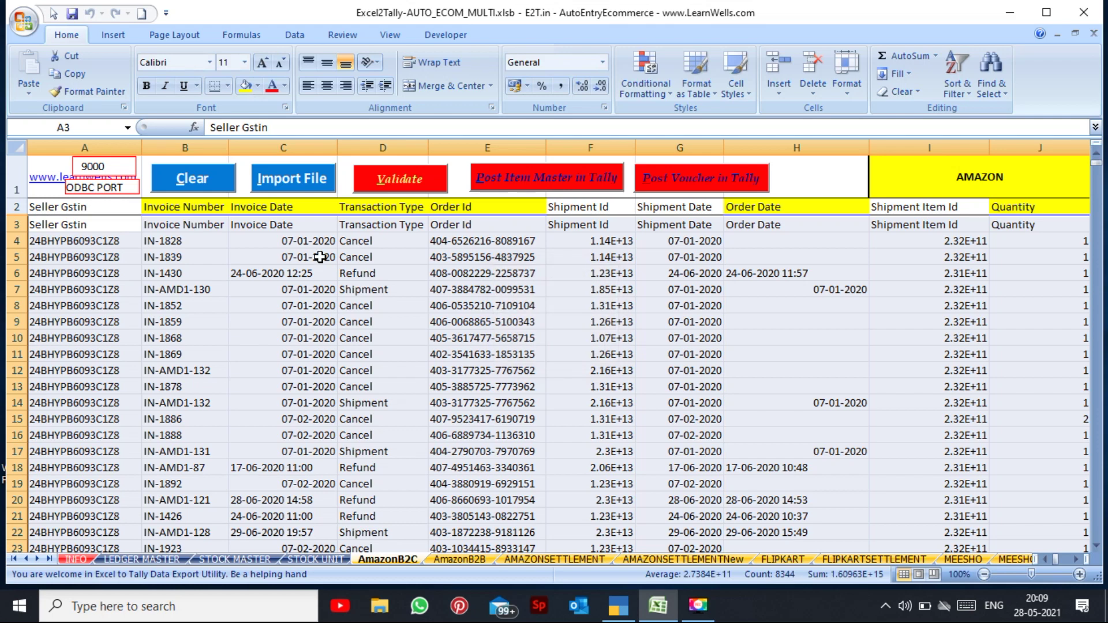
left_click(346, 258)
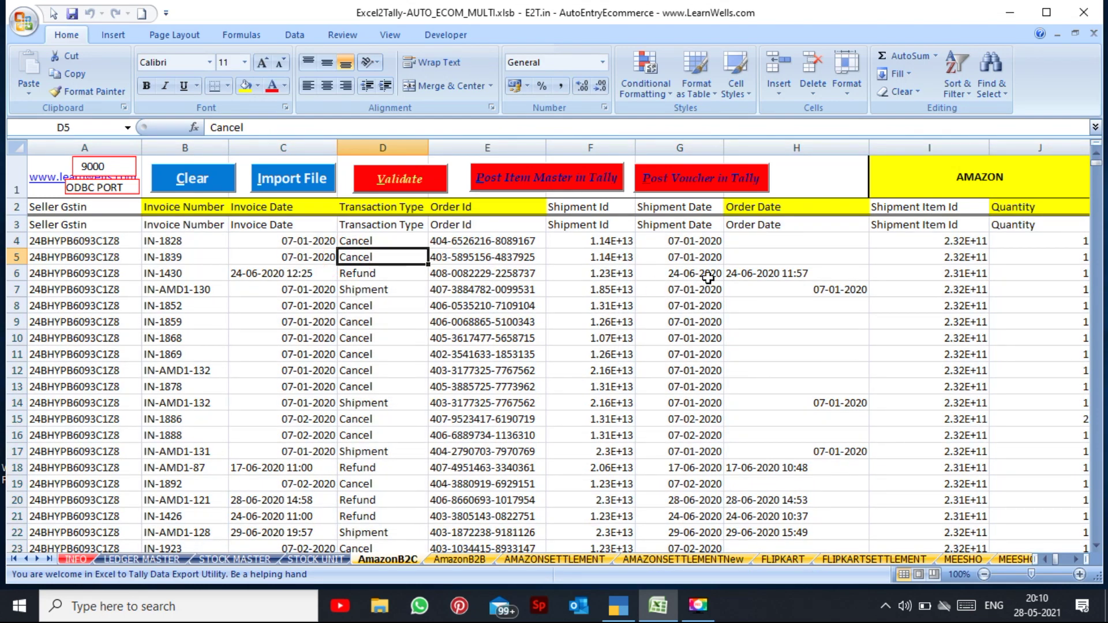
left_click(376, 183)
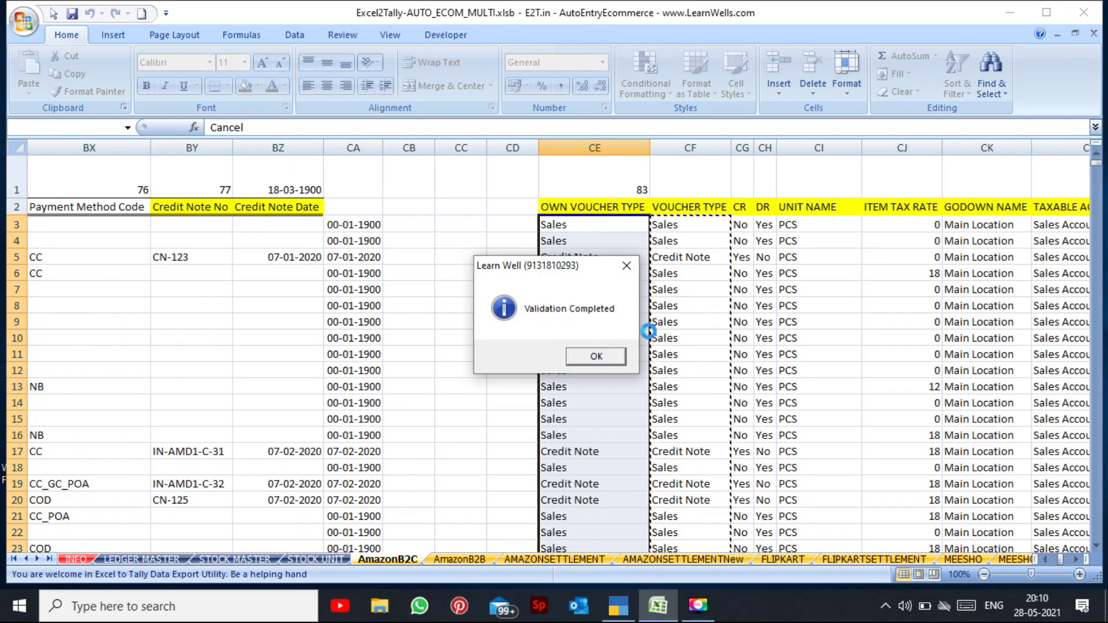
left_click(590, 354)
Step: Inspect the OWN VOUCHER TYPE and VOUCHER TYPE columns for Sales or Credit Note values
left_click(589, 283)
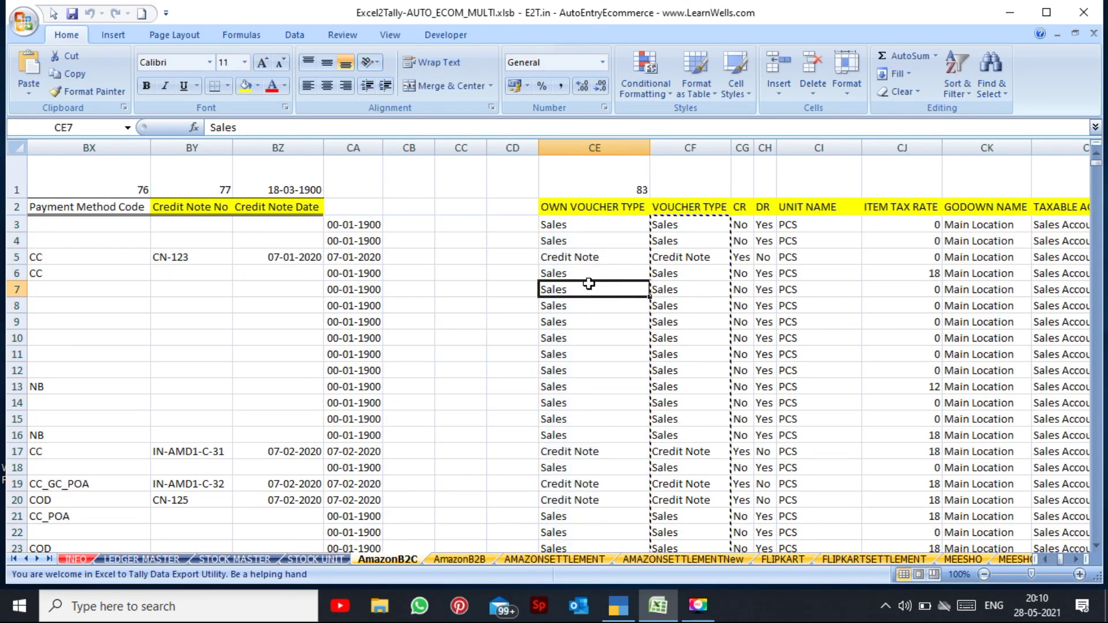
key("Right")
key("Right")
key("Right")
key("Right")
key("Right")
key("Right")
key("Right")
key("Right")
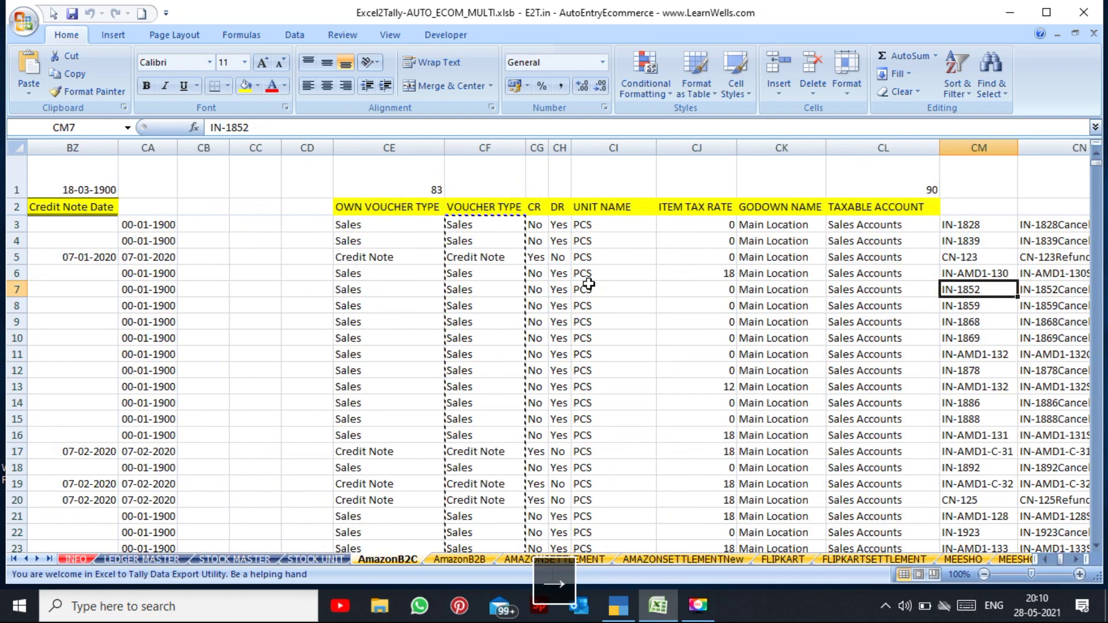
key("Right")
left_click(320, 228)
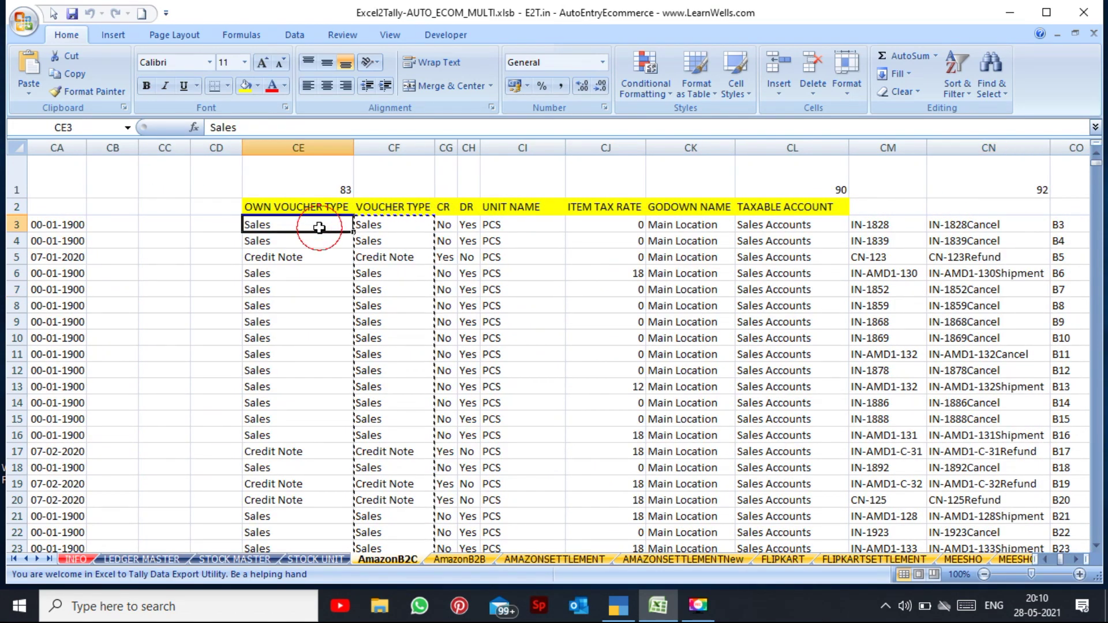
left_click(411, 227)
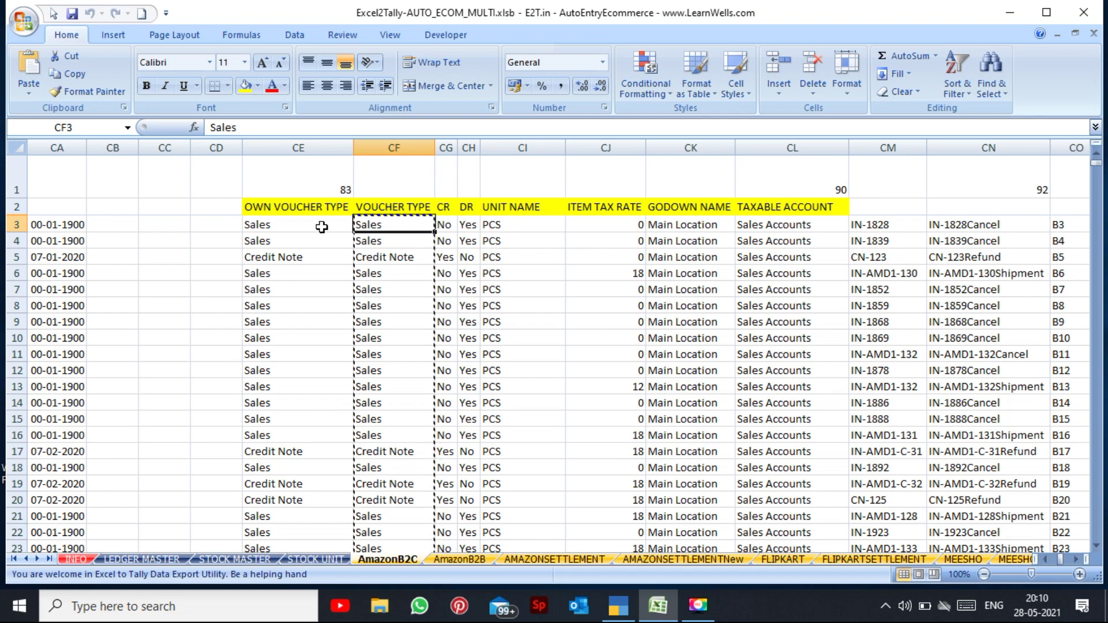
left_click_drag(321, 227, 307, 319)
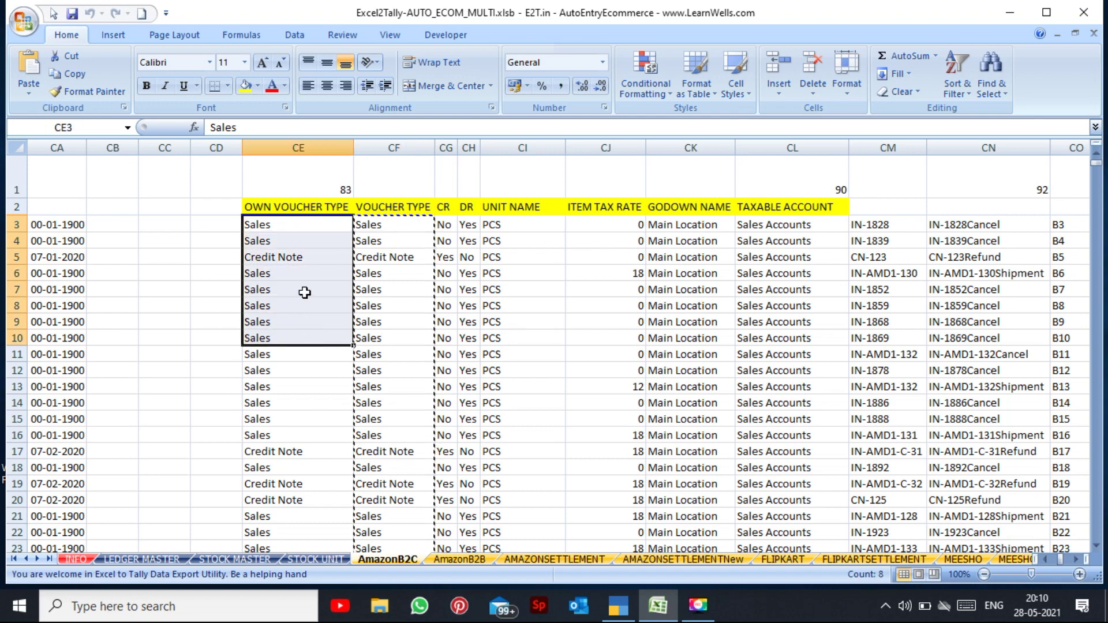
left_click_drag(527, 238, 527, 323)
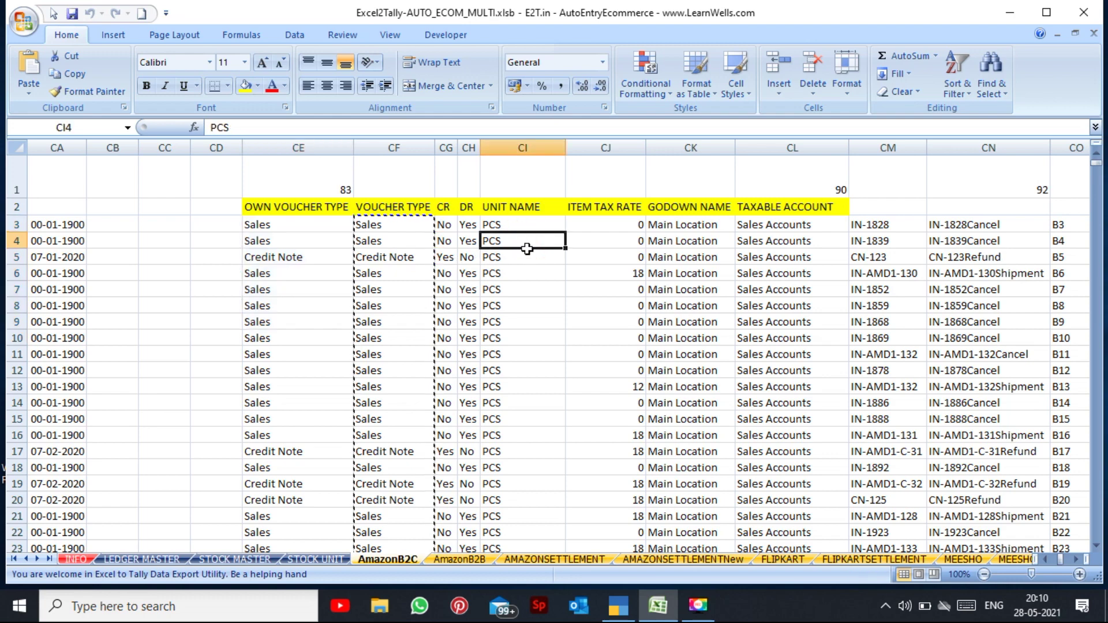
left_click_drag(682, 236, 683, 338)
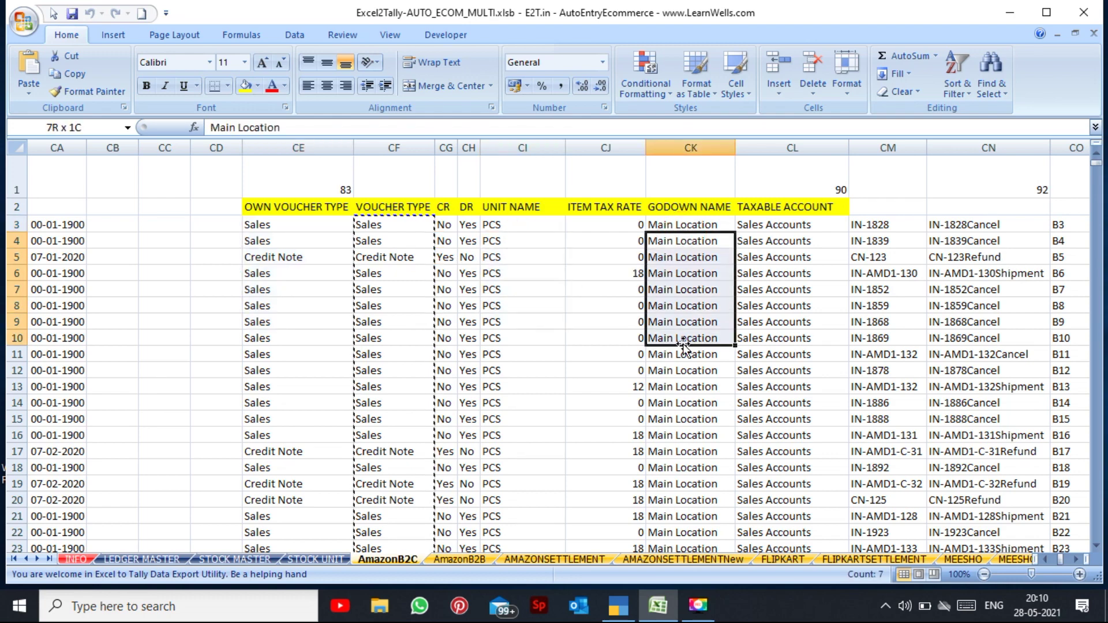
left_click(771, 261)
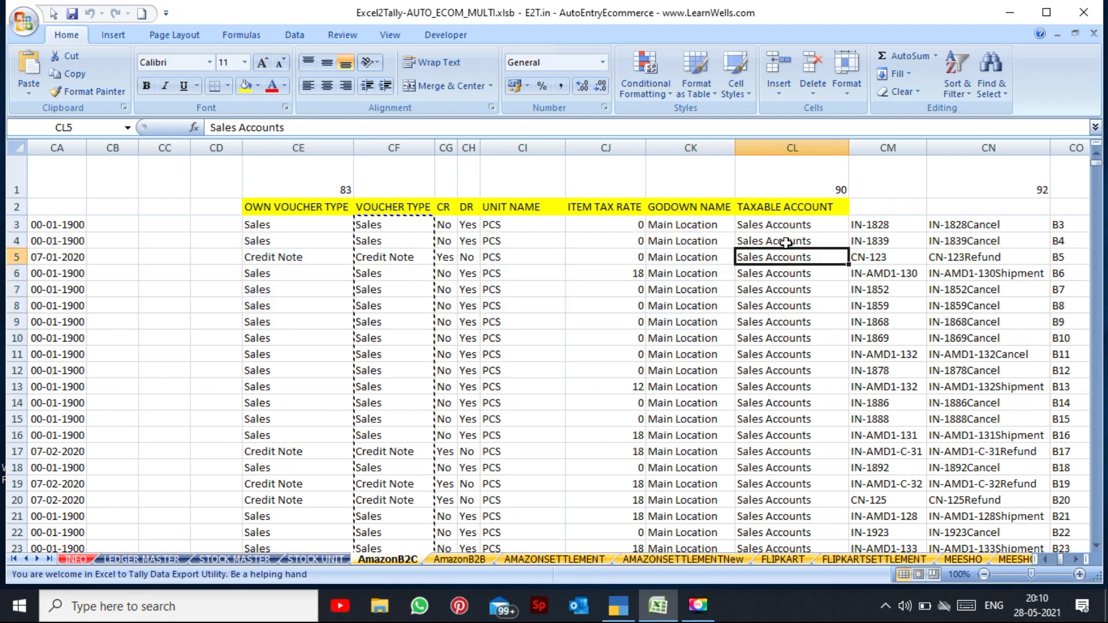
key("Right")
key("Right")
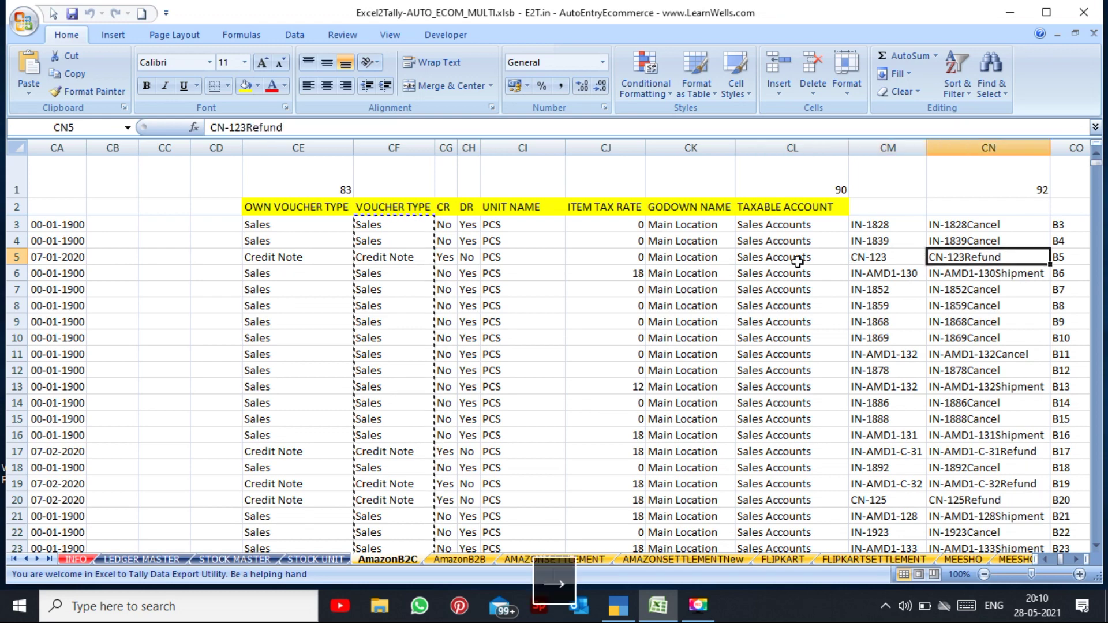
key("Right")
key("Right")
key("Right")
key("Right")
key("Right")
key("Right")
key("Right")
key("Right")
key("Right")
key("Right")
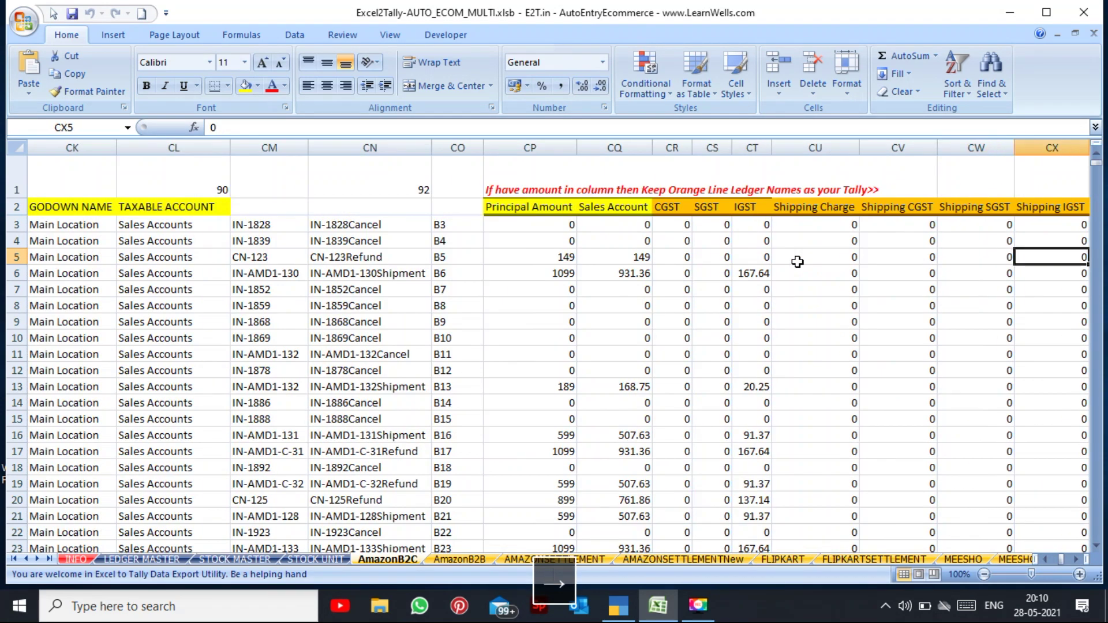
key("Right")
key("Right")
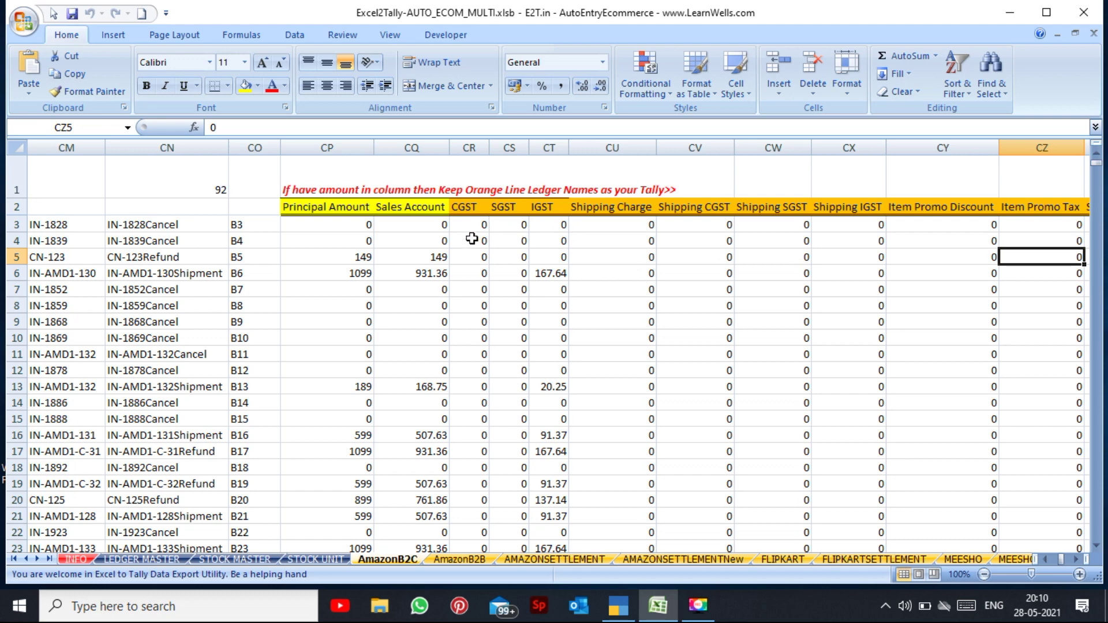
left_click(471, 241)
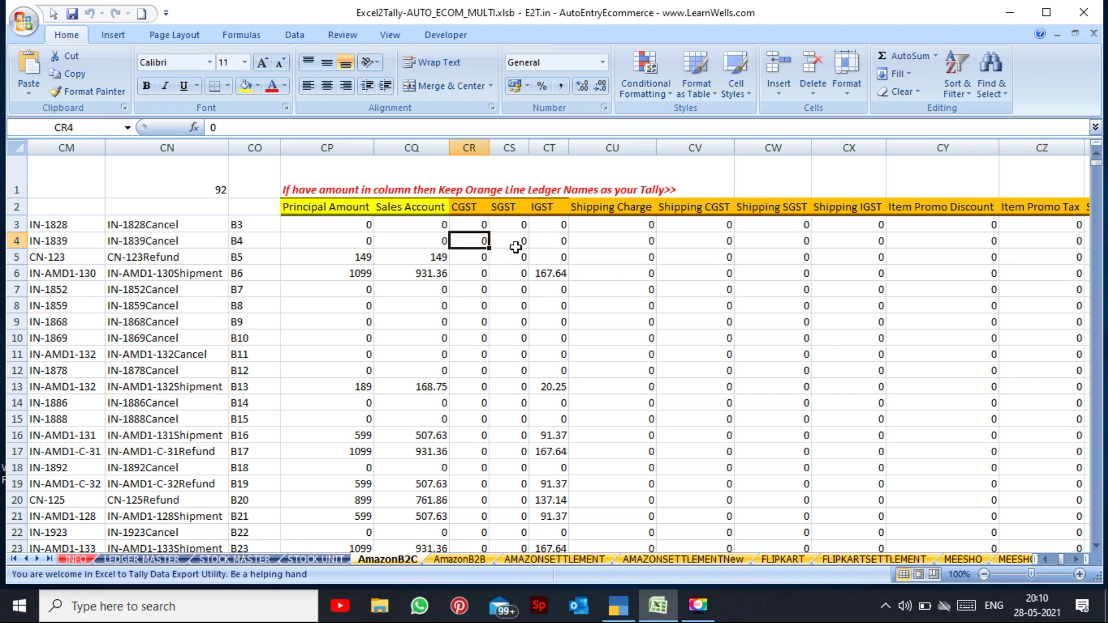
key("Right")
key("Right")
key("Right")
key("Right")
key("Right")
key("Right")
key("Right")
key("Right")
key("Right")
key("Right")
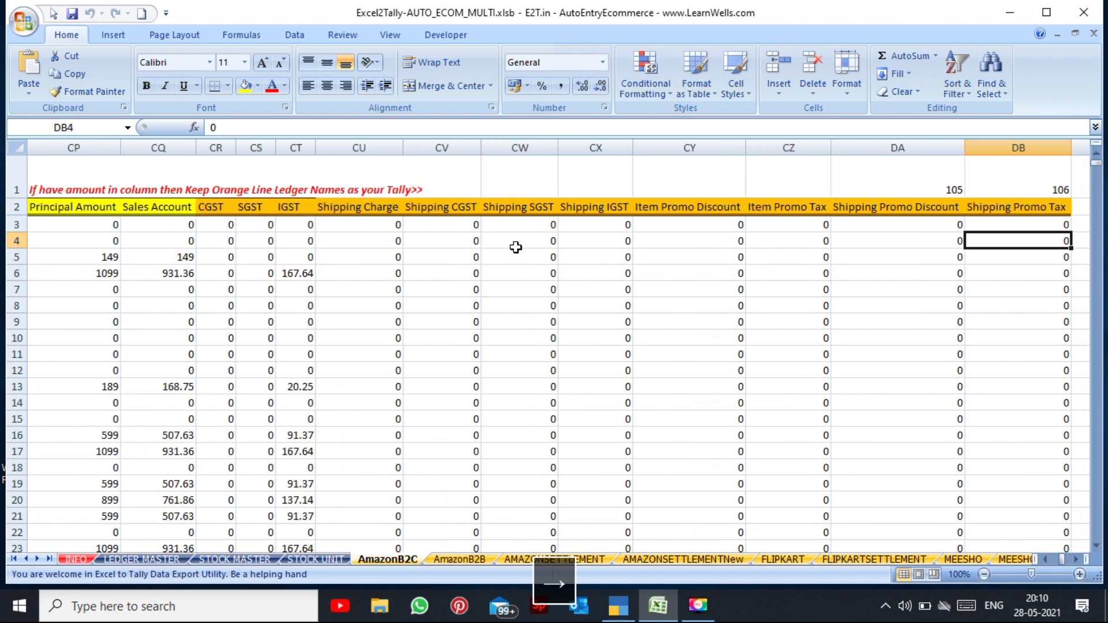
key("Right")
key("Right")
key("Right")
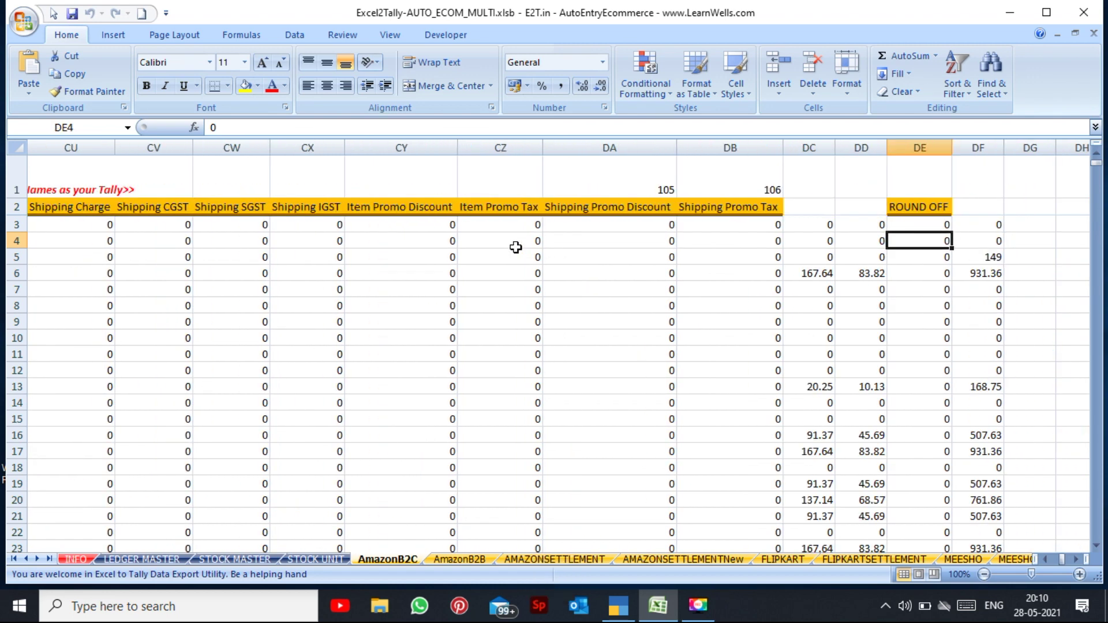
key("Left")
key("Left")
key("Left")
key("Left")
key("Left")
key("Left")
key("Left")
key("Left")
key("Left")
key("Left")
key("Left")
key("Left")
key("Left")
key("Left")
key("Left")
key("Left")
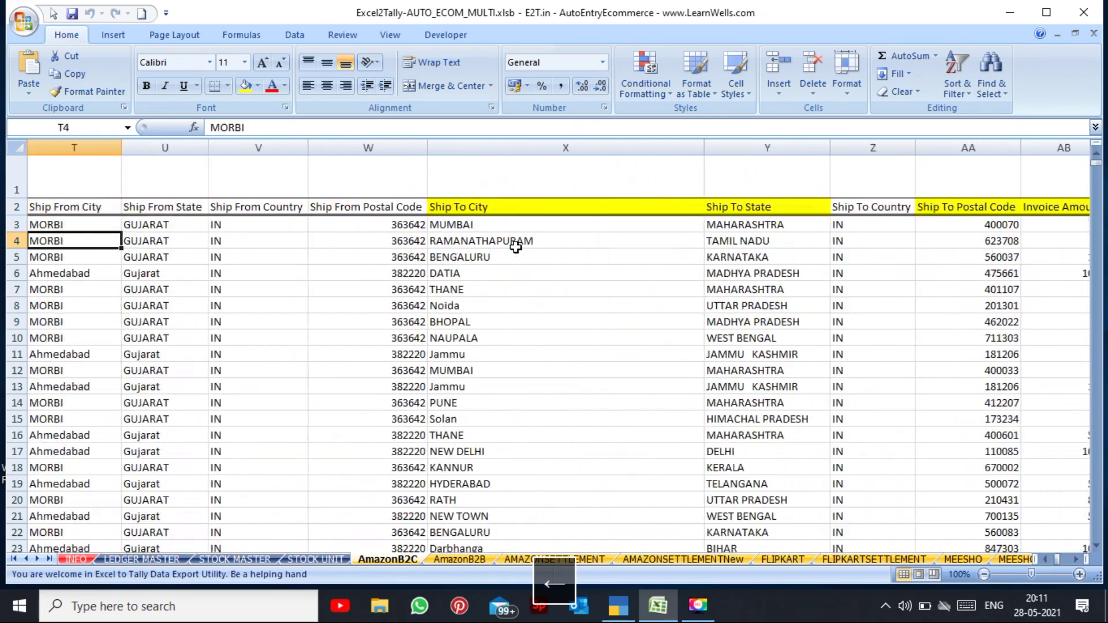
key("Left")
key("Left")
key("Left")
key("Left")
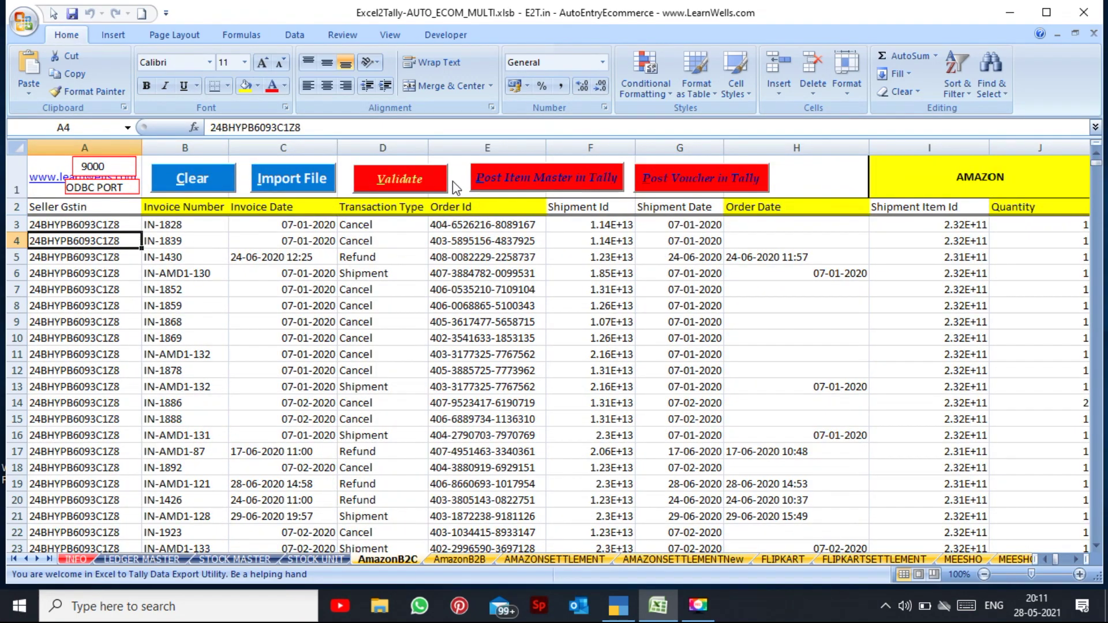
Step: Post the item masters to Tally and acknowledge the completion message
left_click(541, 240)
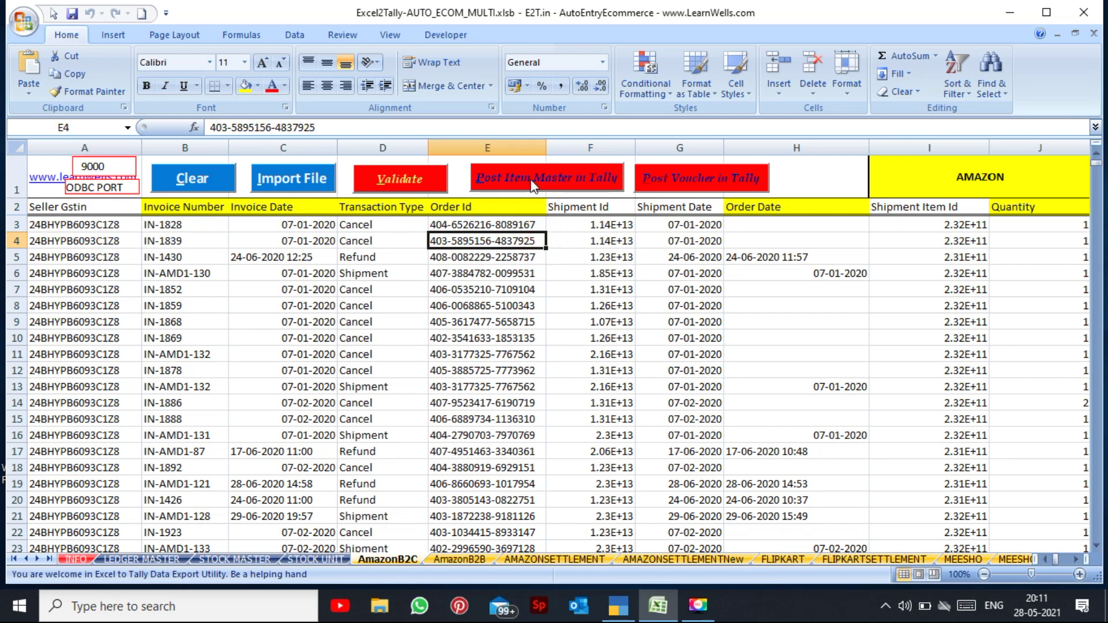
left_click(563, 177)
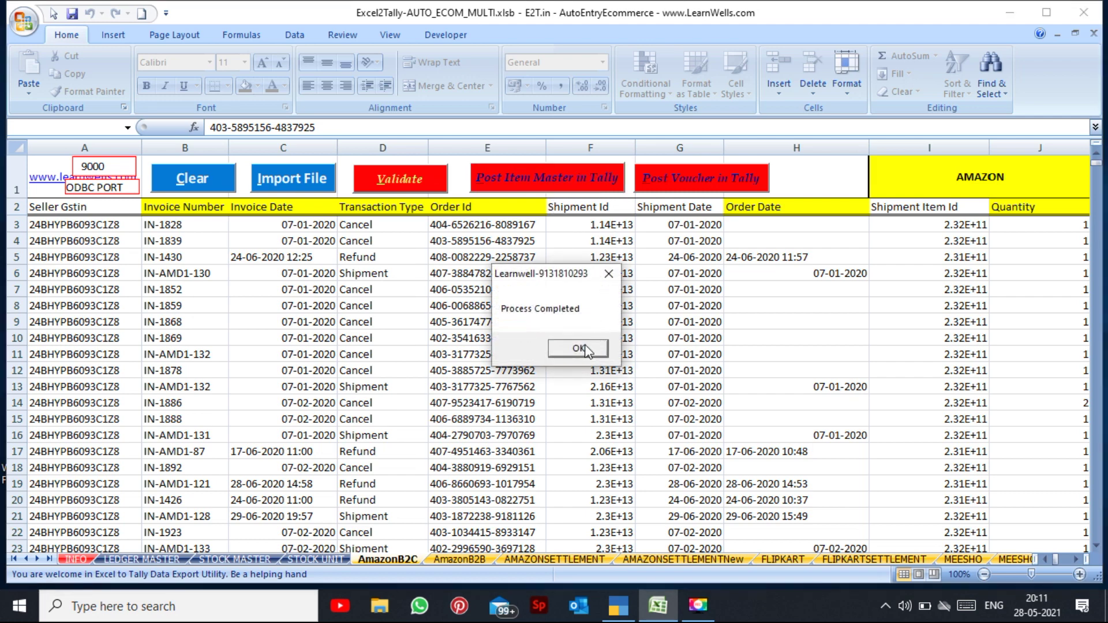
left_click(585, 345)
left_click(576, 254)
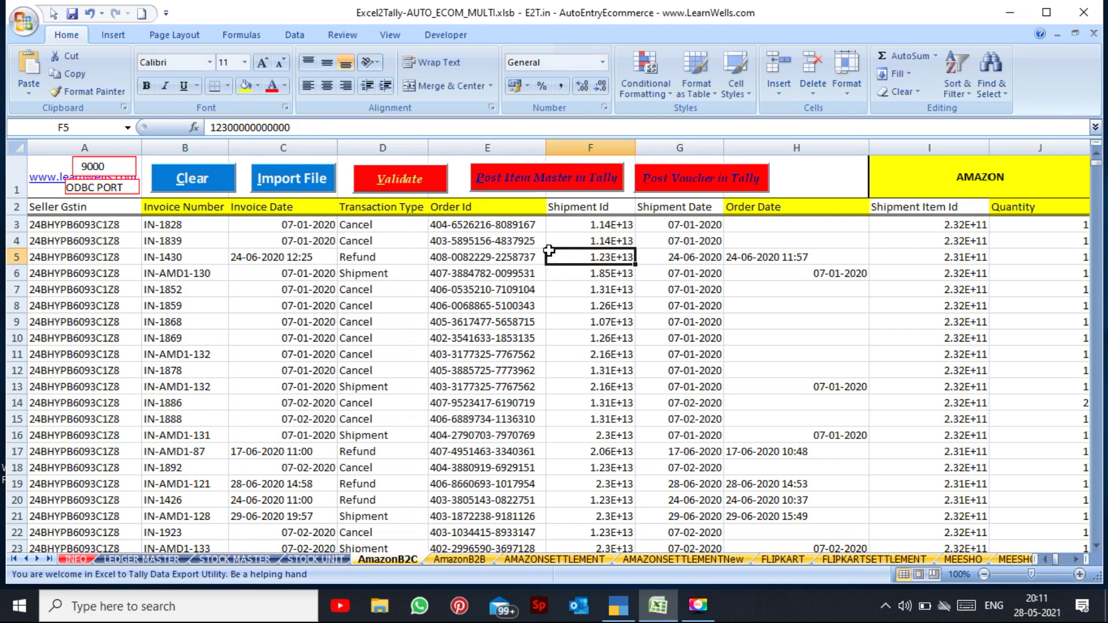
Step: Confirm the ODBC port is 9000 and check cell G3's =INT(C3) Shipment Date formula
double_click(112, 166)
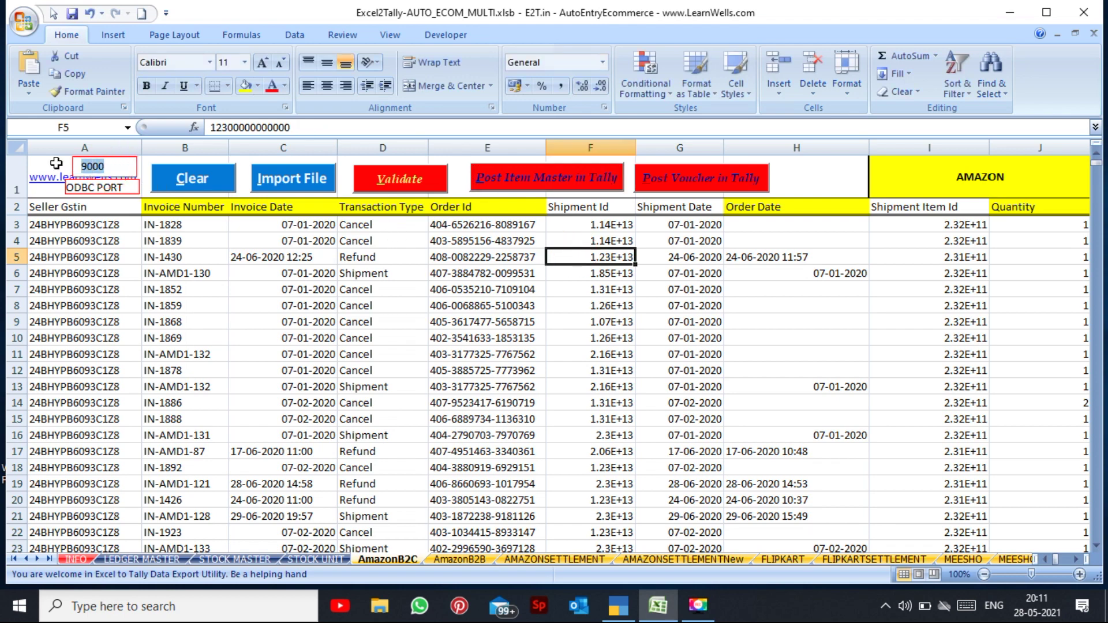
left_click(113, 164)
double_click(107, 167)
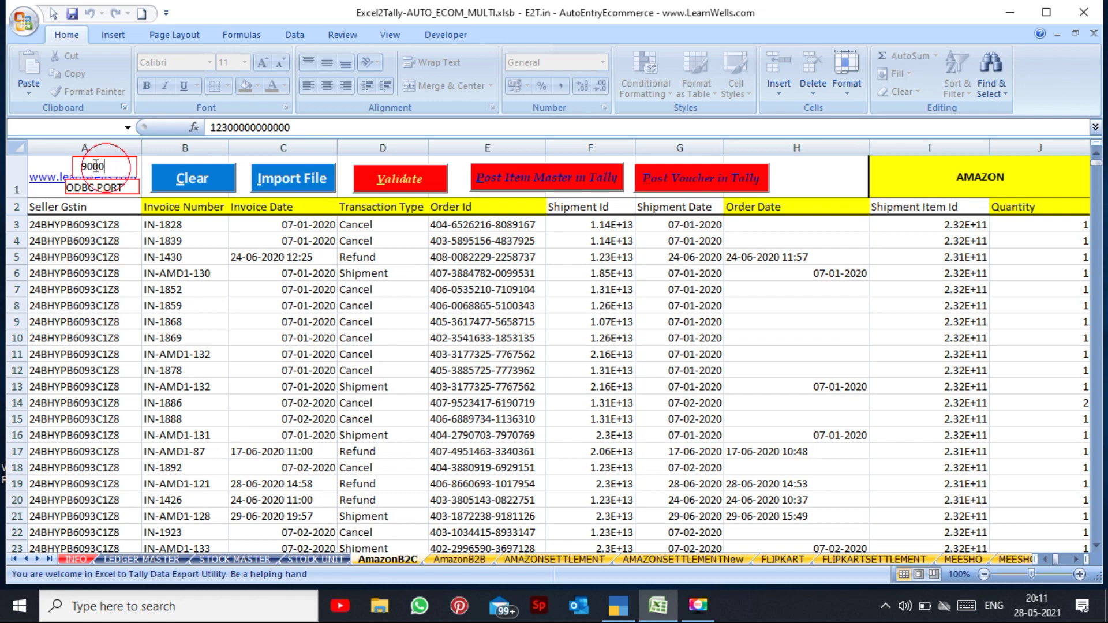
left_click(543, 261)
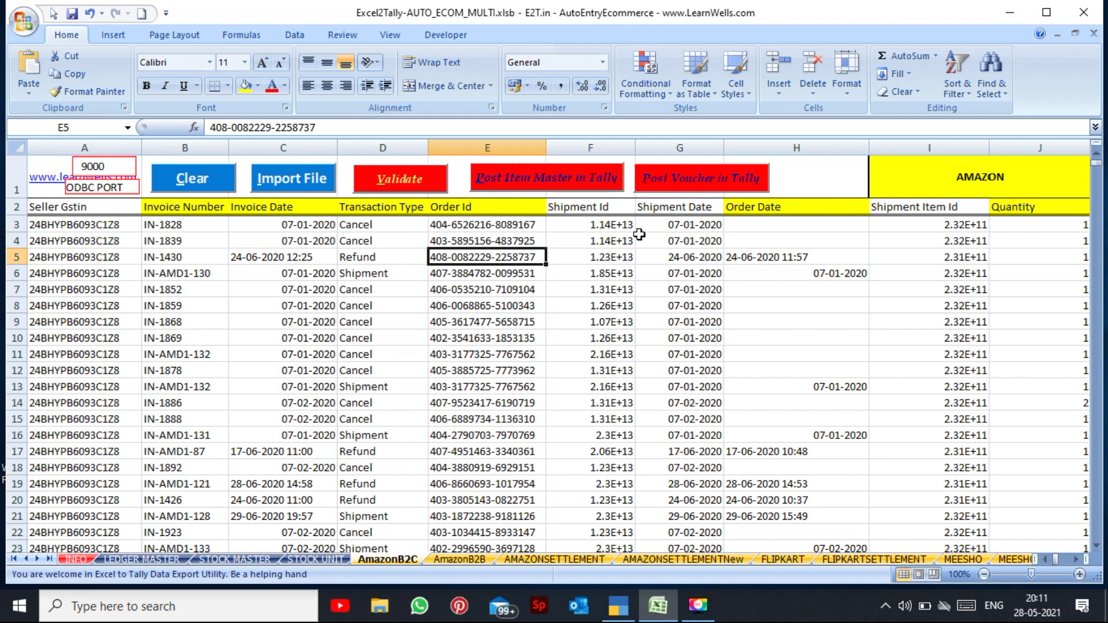
left_click(665, 231)
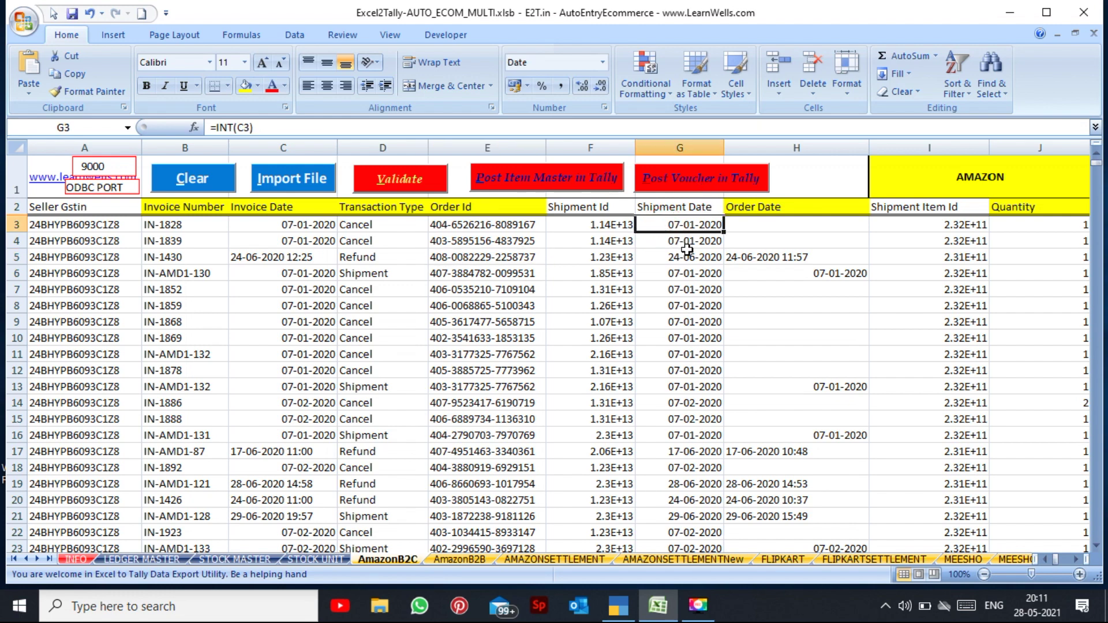
left_click(627, 607)
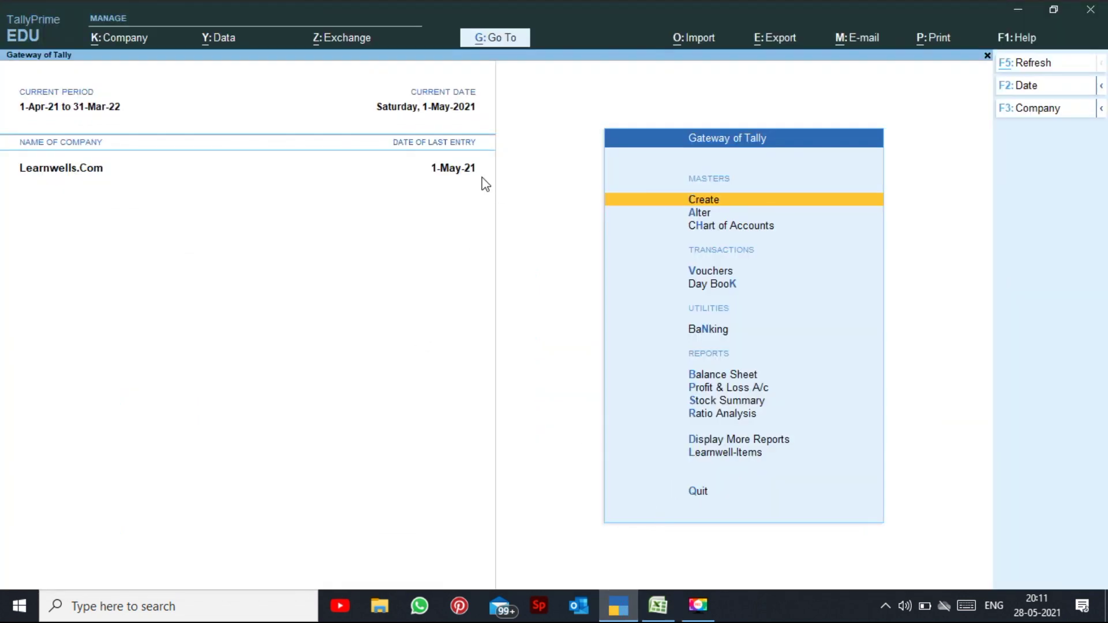
Step: Display the 1-May-21 Day Book in TallyPrime, showing three vouchers, then minimize Tally
key("d")
key("y")
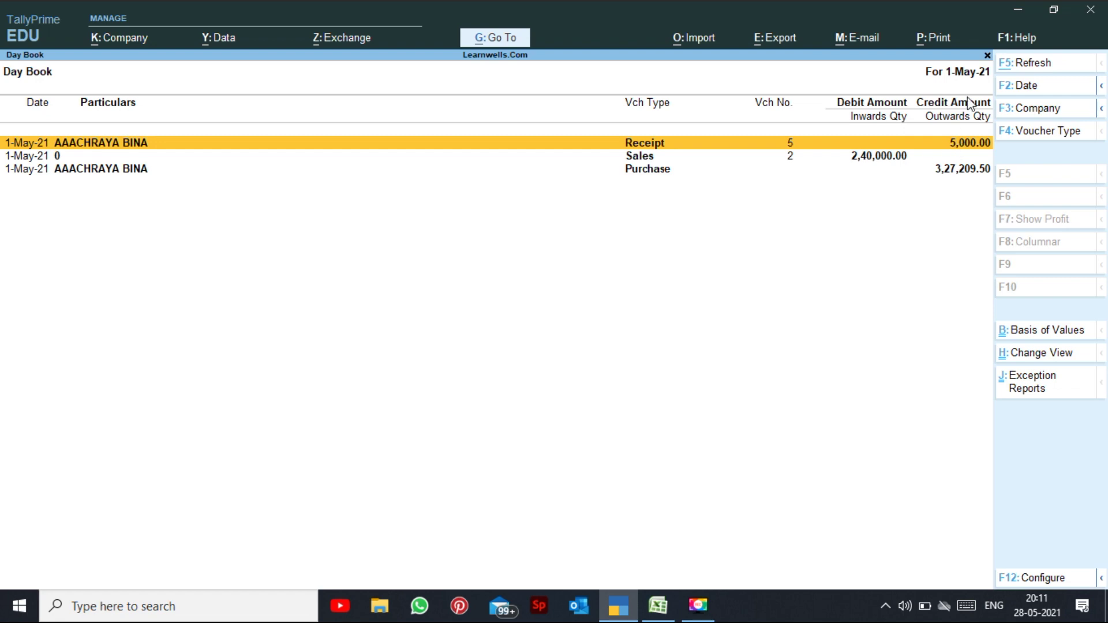
left_click(1016, 12)
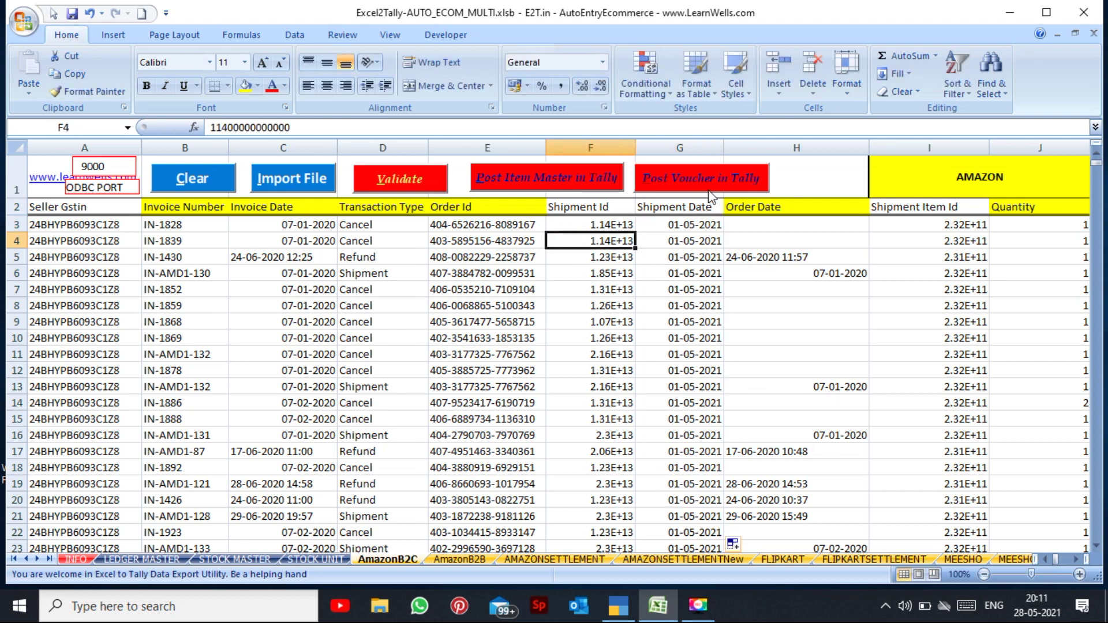
Step: Post the AmazonB2C vouchers to Tally and open the Day Book from the Gateway
left_click(686, 178)
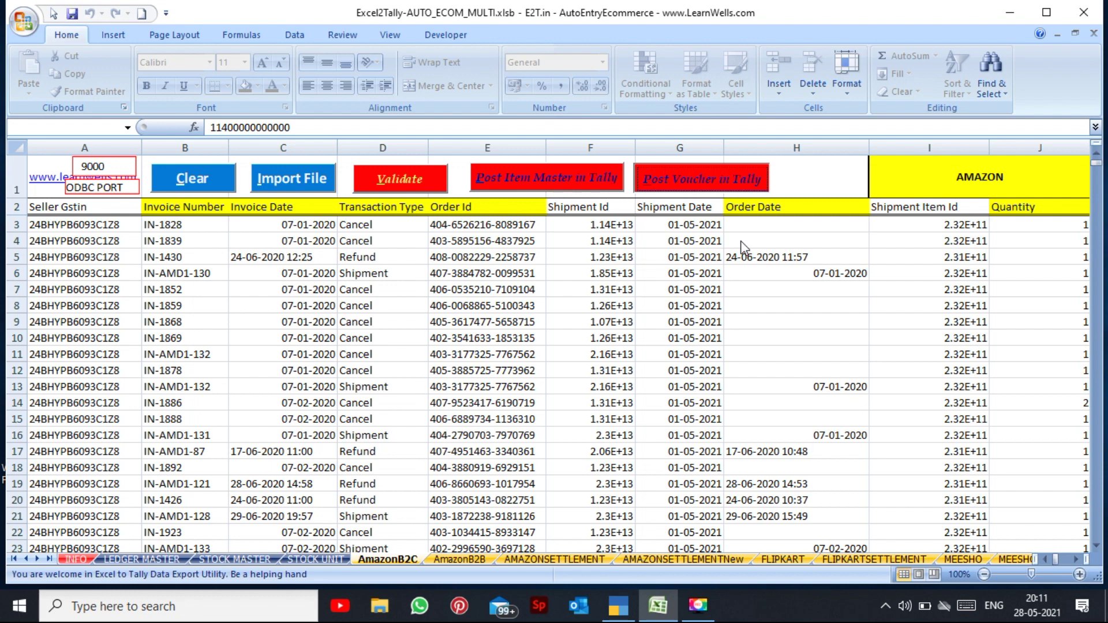
key("alt+Tab")
key("Escape")
key("Return")
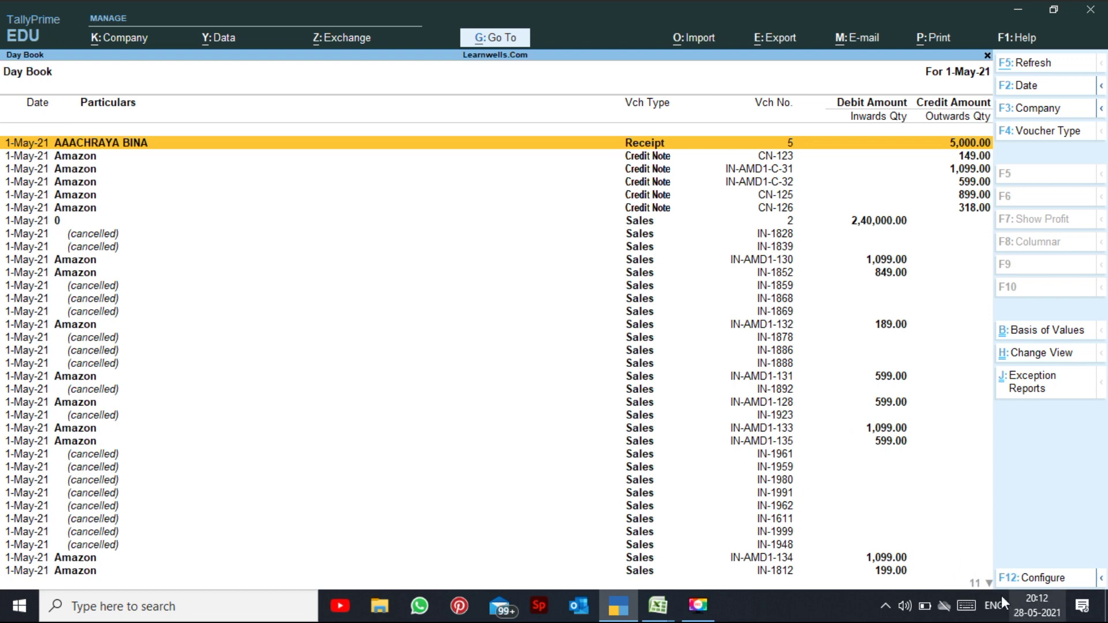
Step: Reload the 1-May-21 Day Book and move through the Amazon credit notes and sales vouchers
key("Escape")
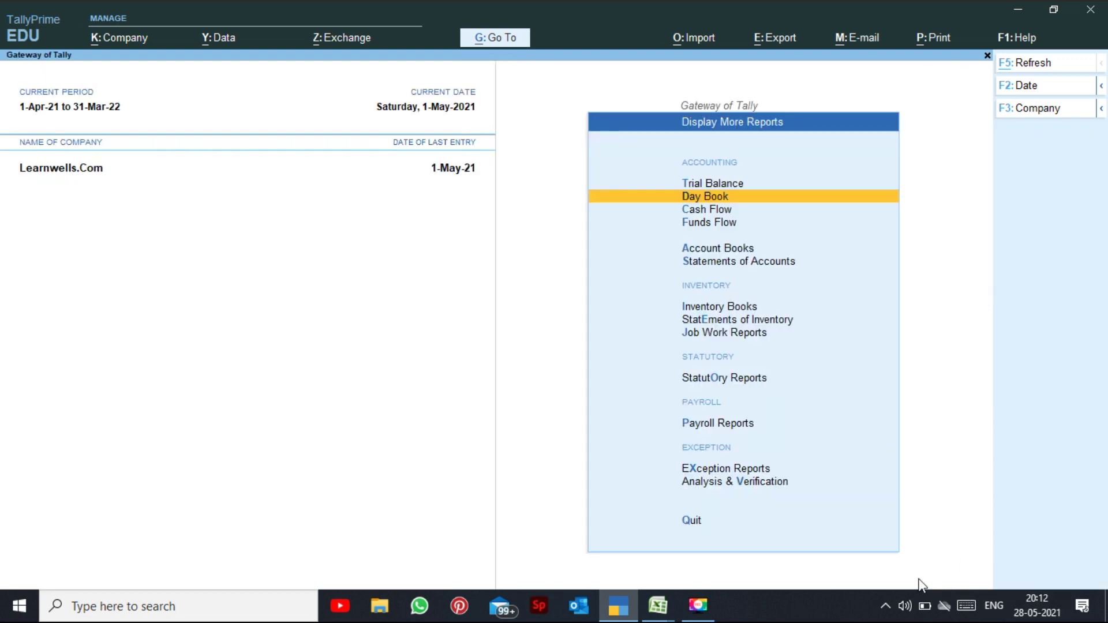
key("Return")
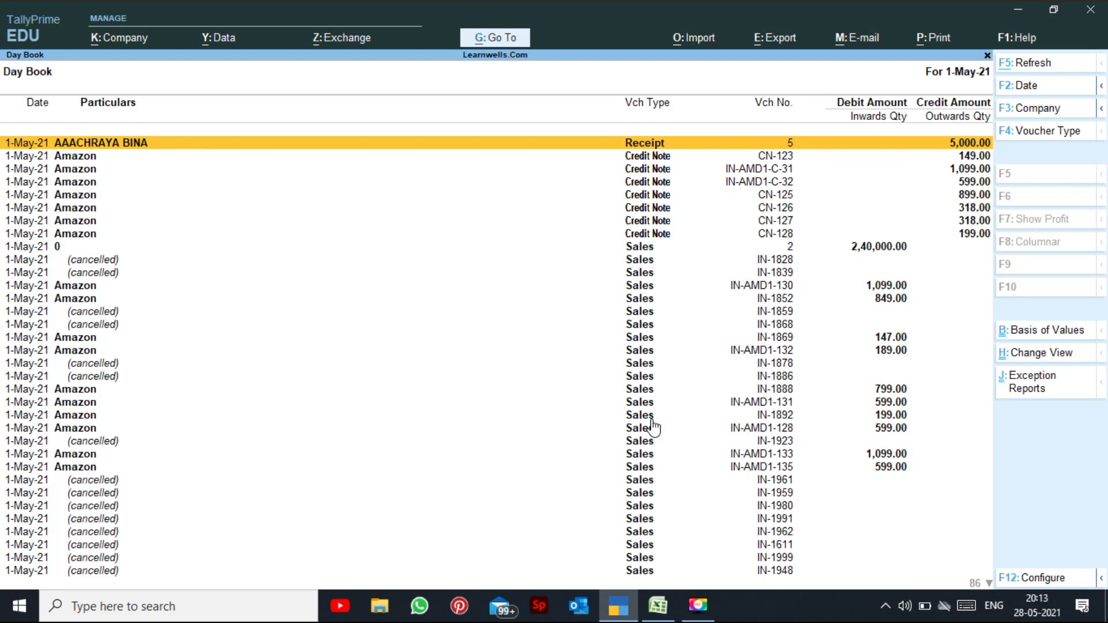
key("Down")
key("Down")
key("Down")
key("Down")
key("Up")
key("Down")
key("Down")
key("Down")
key("Down")
key("Down")
key("Down")
key("Down")
key("Down")
key("Down")
key("Down")
key("Down")
key("Down")
key("Down")
key("Down")
key("Up")
key("Up")
key("Up")
key("Up")
key("Up")
key("Up")
key("Down")
key("Down")
key("Down")
key("Down")
key("Down")
key("Down")
key("Down")
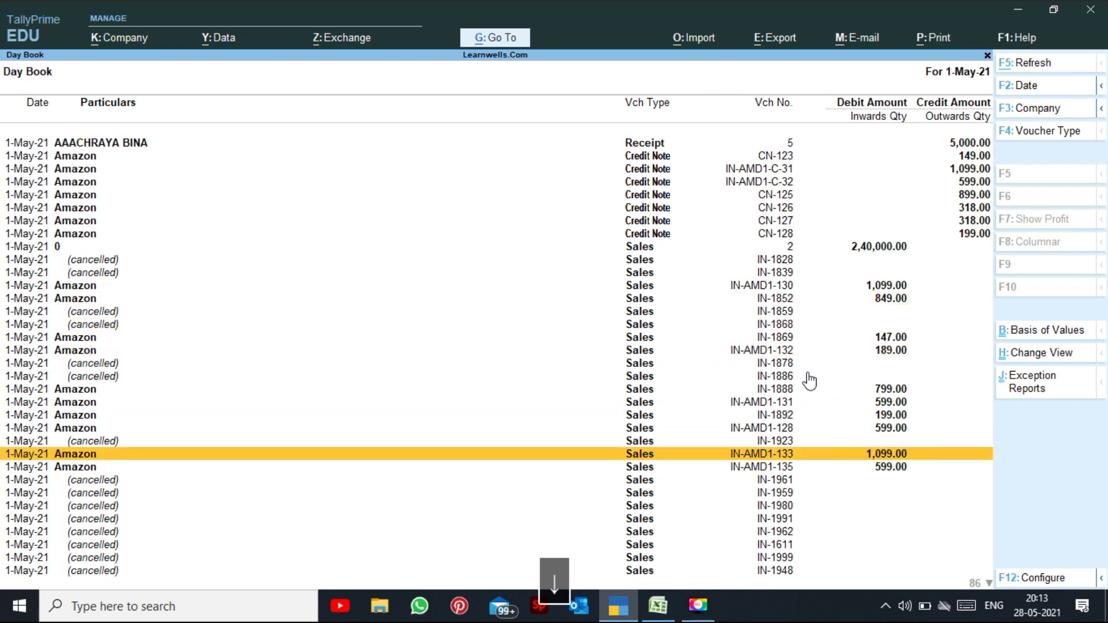
Step: Review Sales voucher IN-AMD1-133's header and party details, then close it and return to Excel
key("Return")
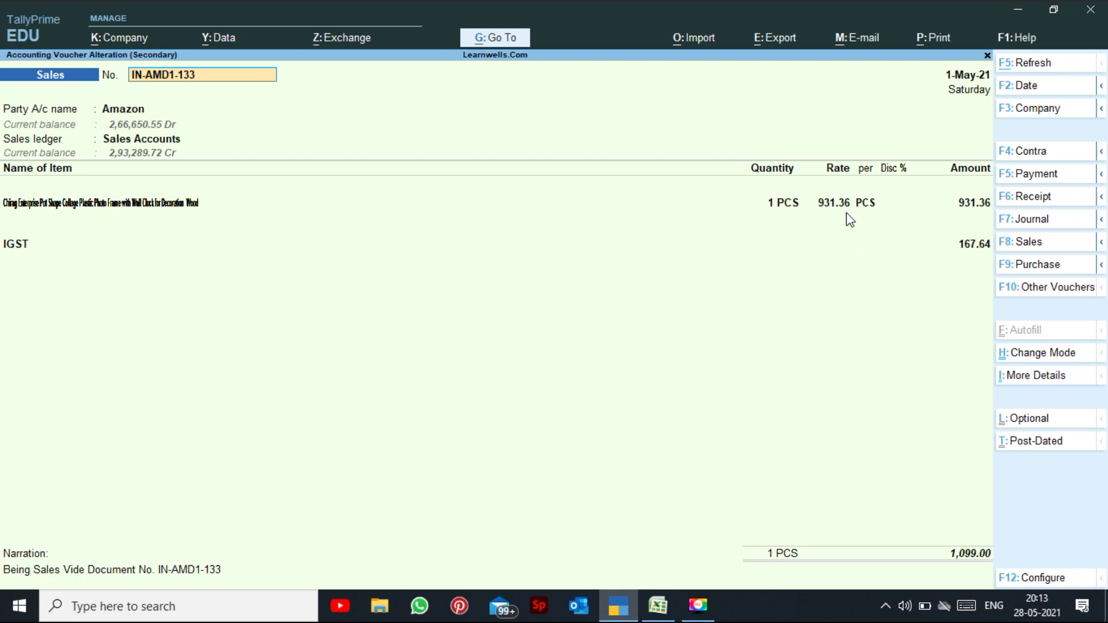
key("Return")
key("Return")
key("Return")
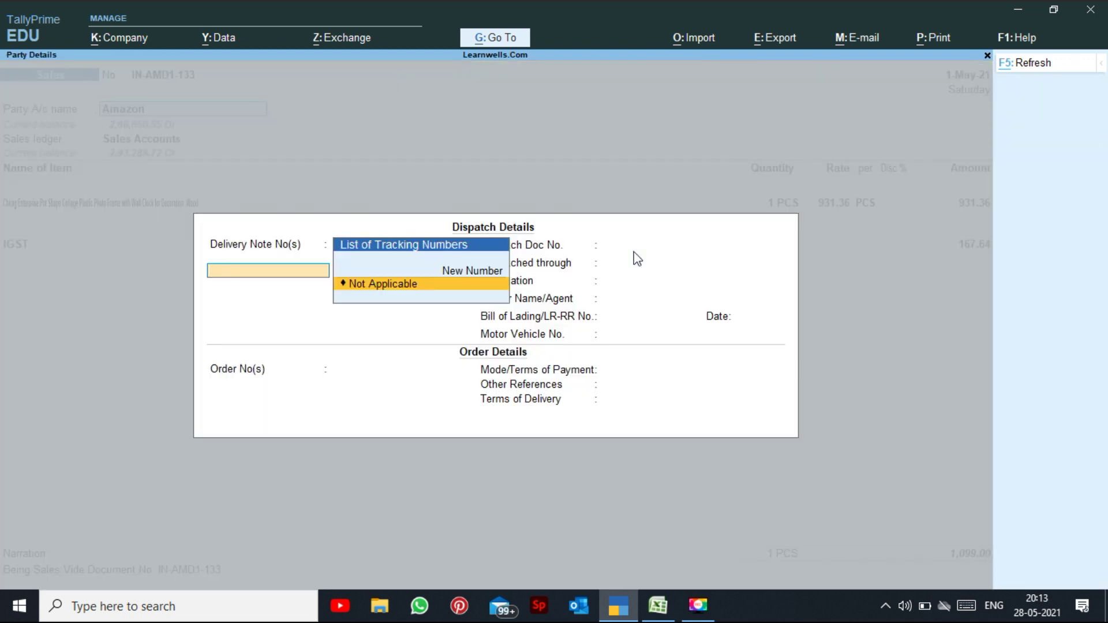
key("Return")
key("Return")
key("Return")
key("Return")
key("Return")
key("Return")
key("Return")
key("Return")
key("Return")
key("Return")
key("Return")
key("Return")
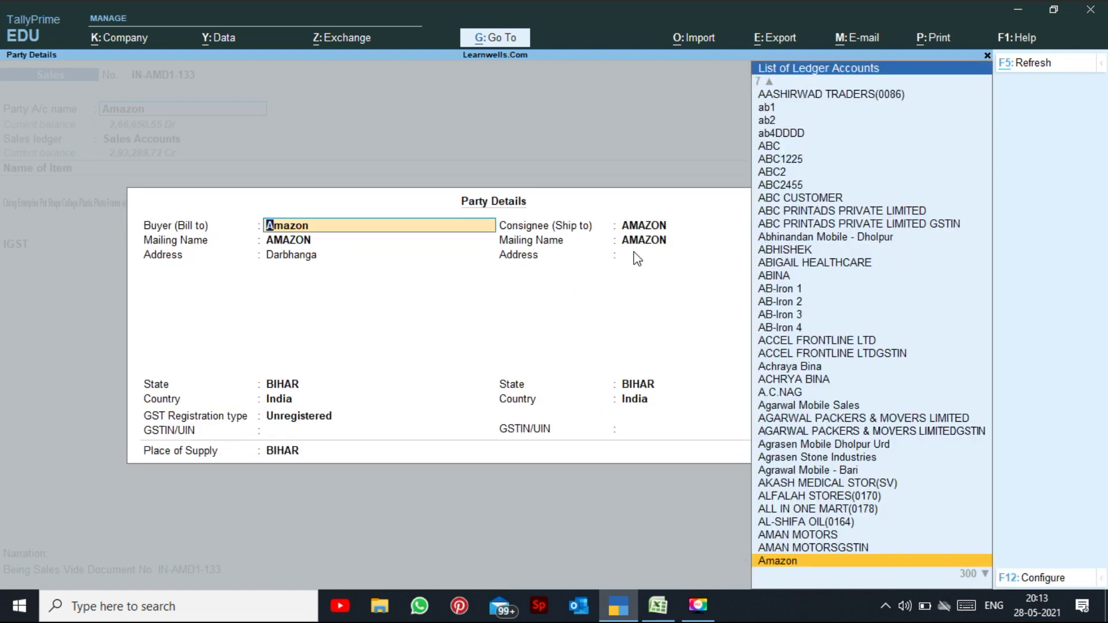
key("Escape")
key("Escape")
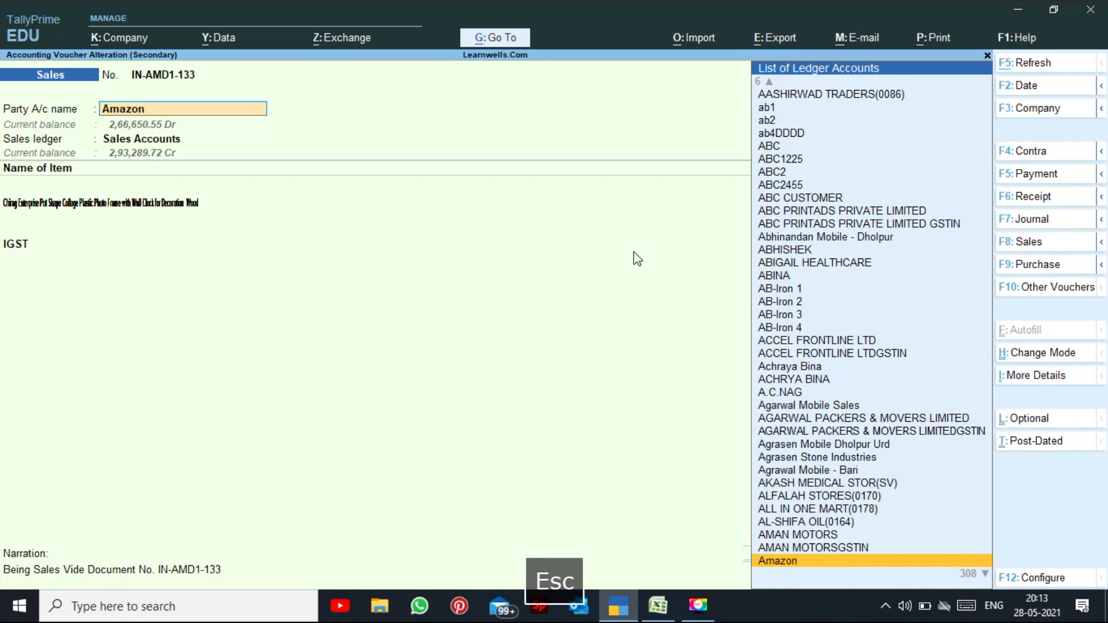
key("Escape")
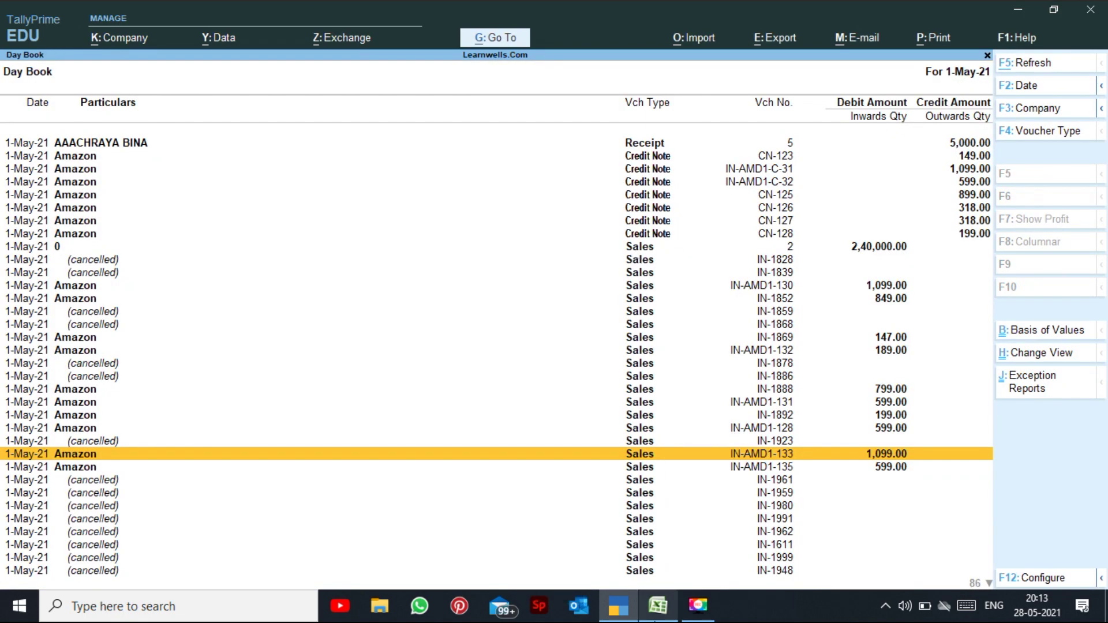
left_click(656, 562)
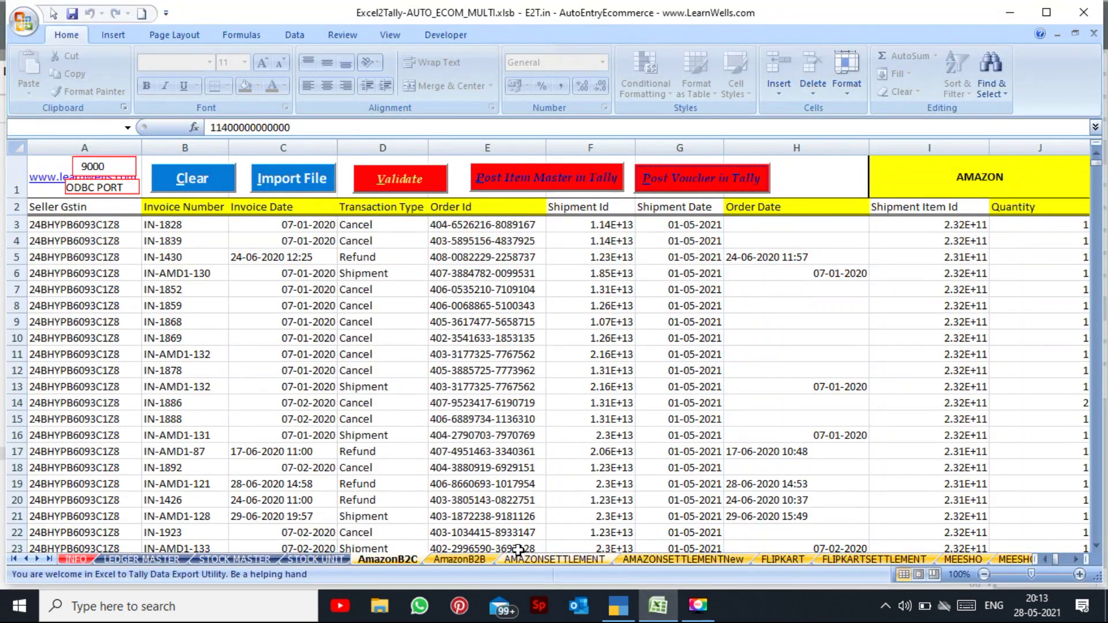
Step: On the AmazonB2B sheet, begin entering 02 as the new Shipment Date in G3
left_click(479, 560)
left_click(399, 305)
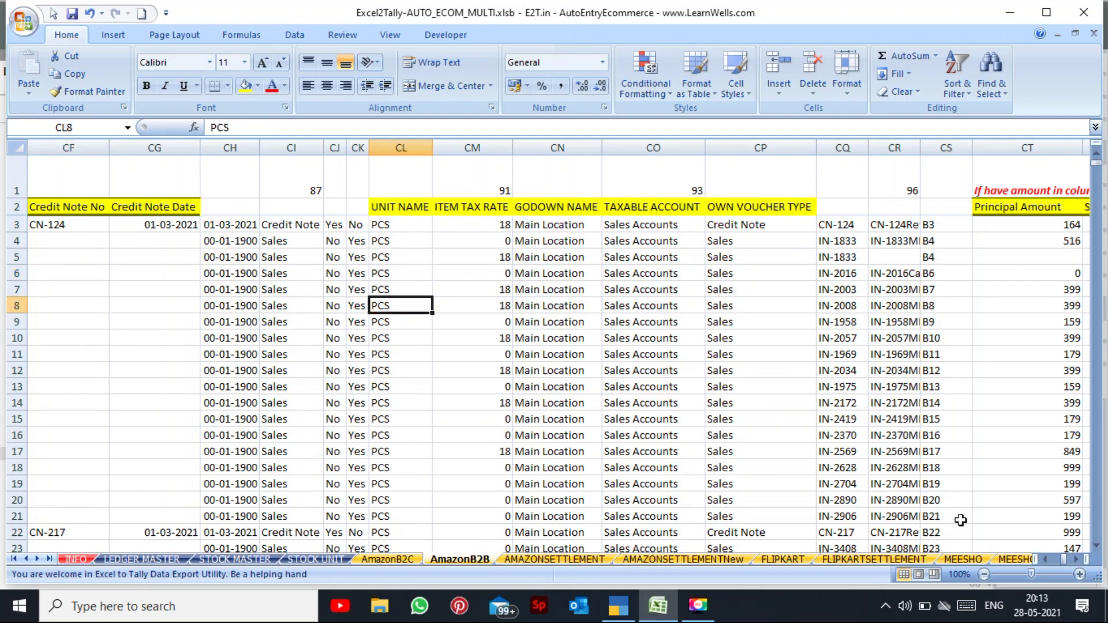
left_click_drag(1070, 561, 1052, 560)
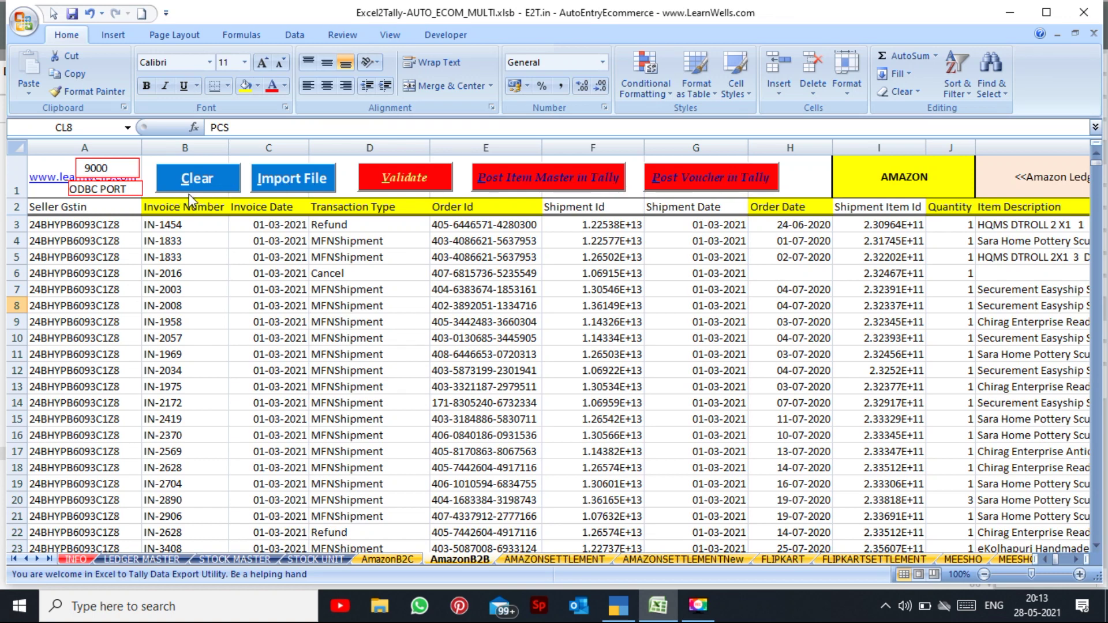
left_click(694, 225)
type("02")
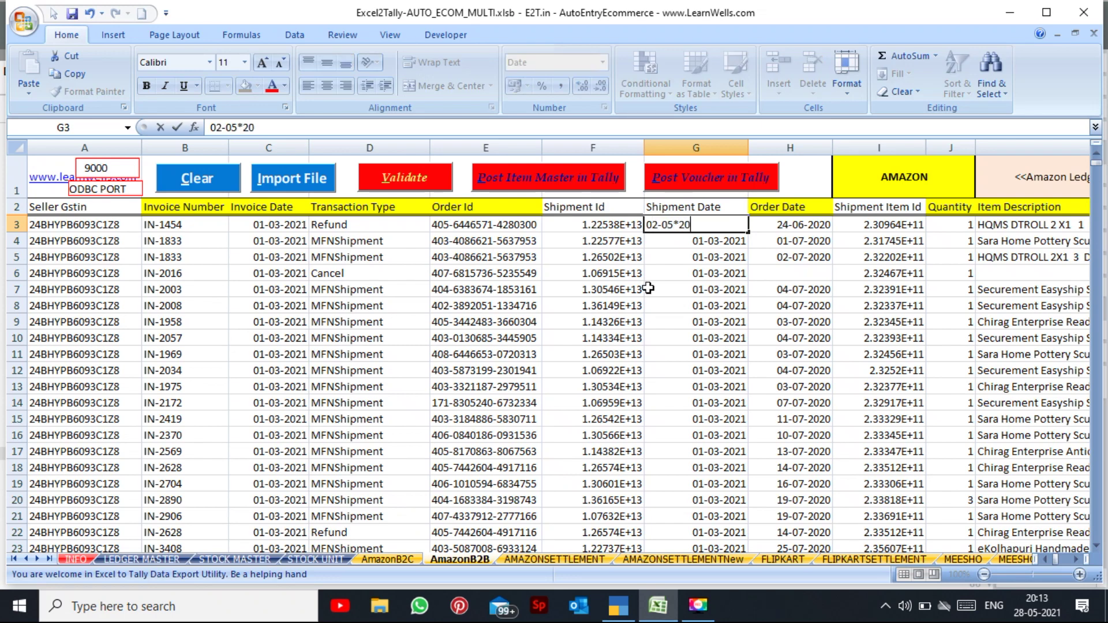
left_click(619, 607)
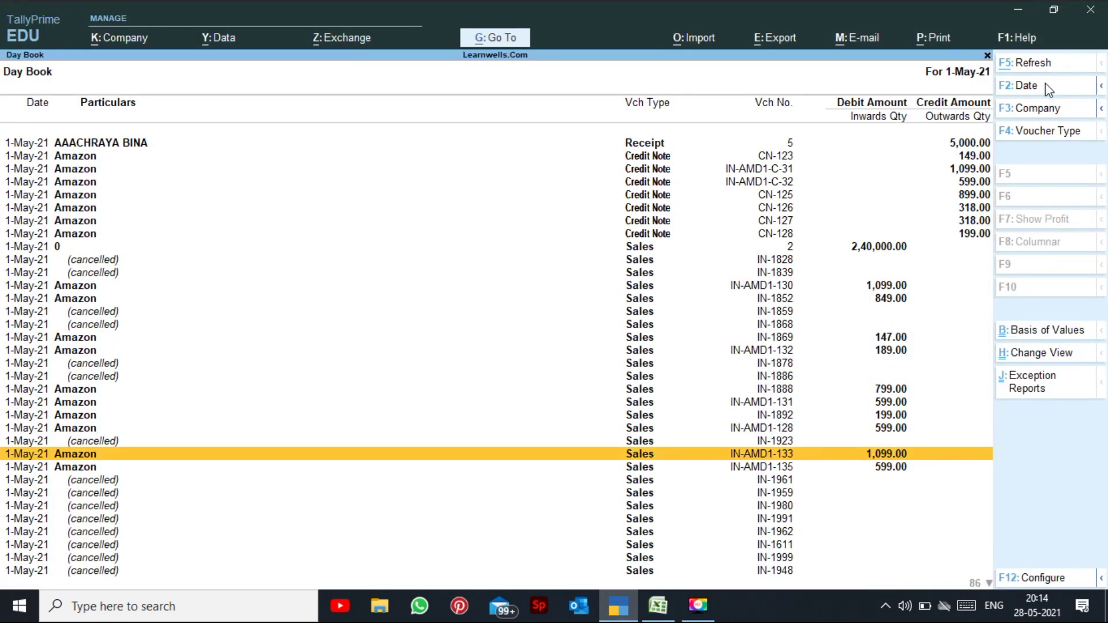
Step: Set TallyPrime's Day Book date to 2-May-21
left_click(1046, 90)
type("2-5")
key("Return")
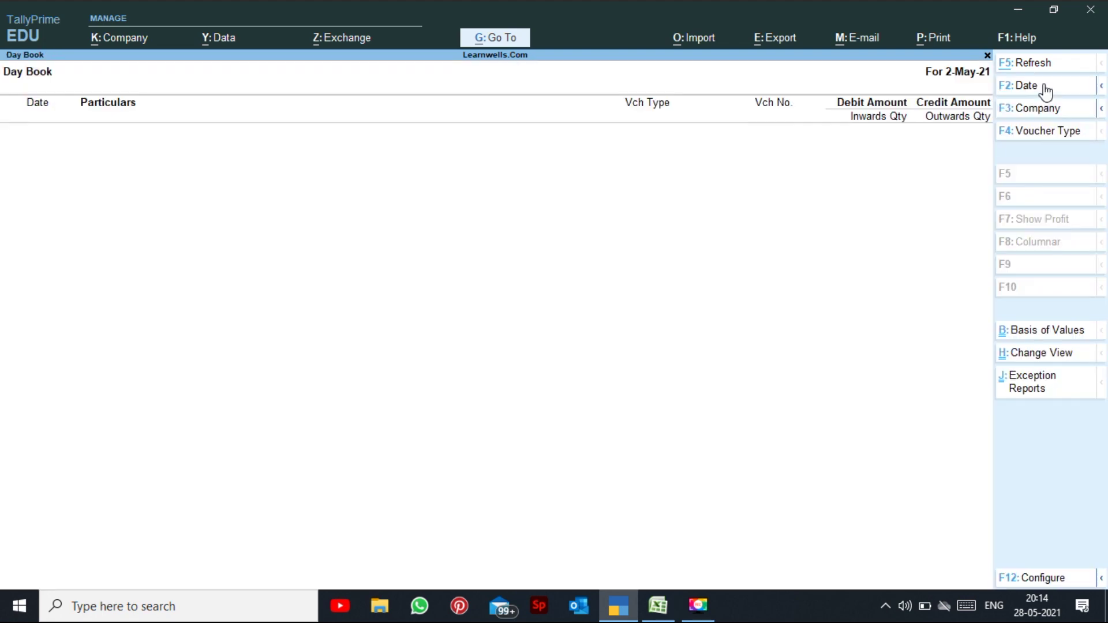
Step: Post the AmazonB2B vouchers from Excel to Tally, then refresh the Day Book
left_click(1019, 10)
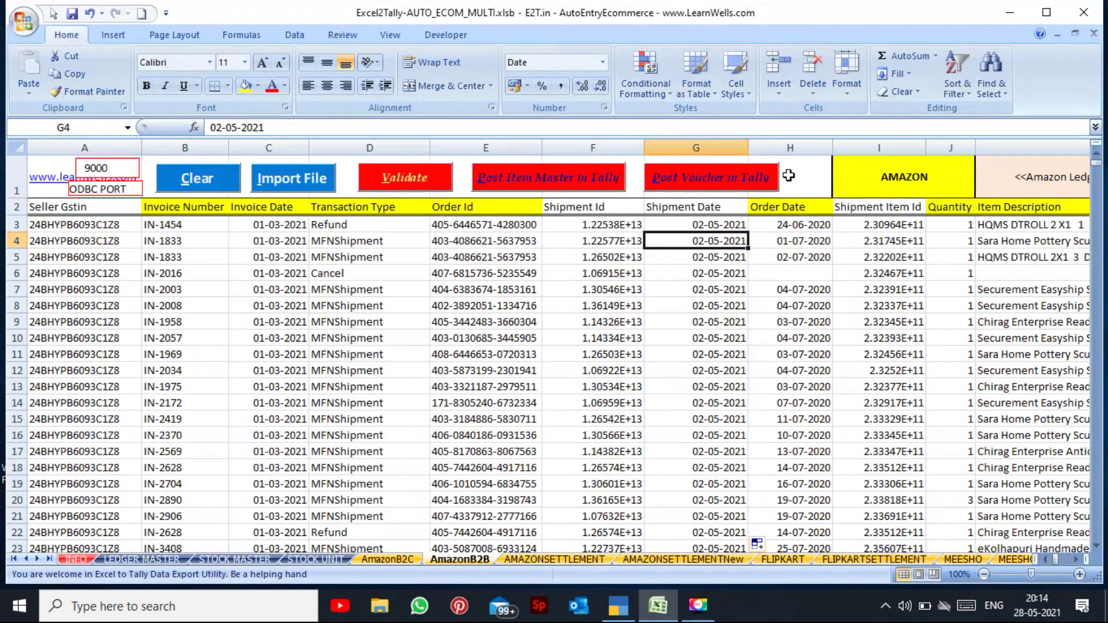
left_click(734, 185)
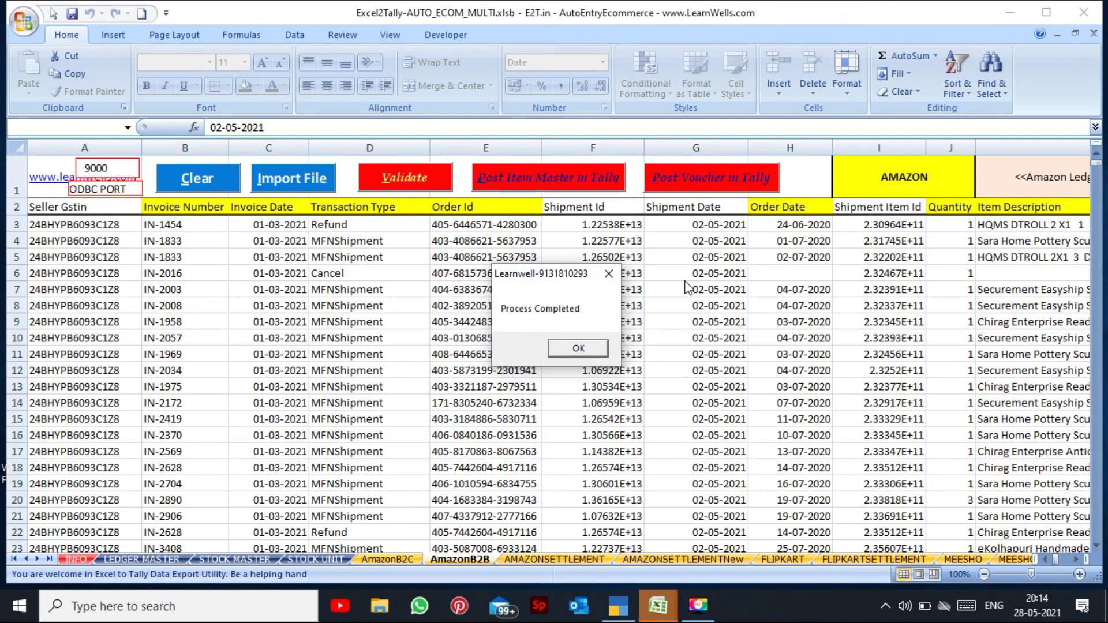
key("Return")
left_click(623, 609)
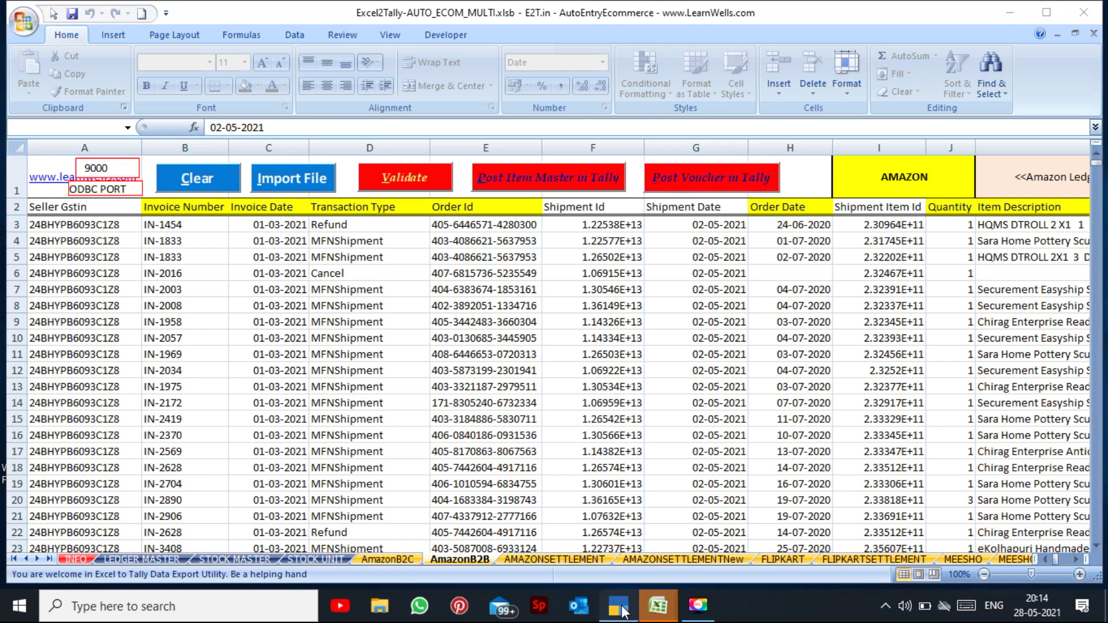
left_click(1024, 63)
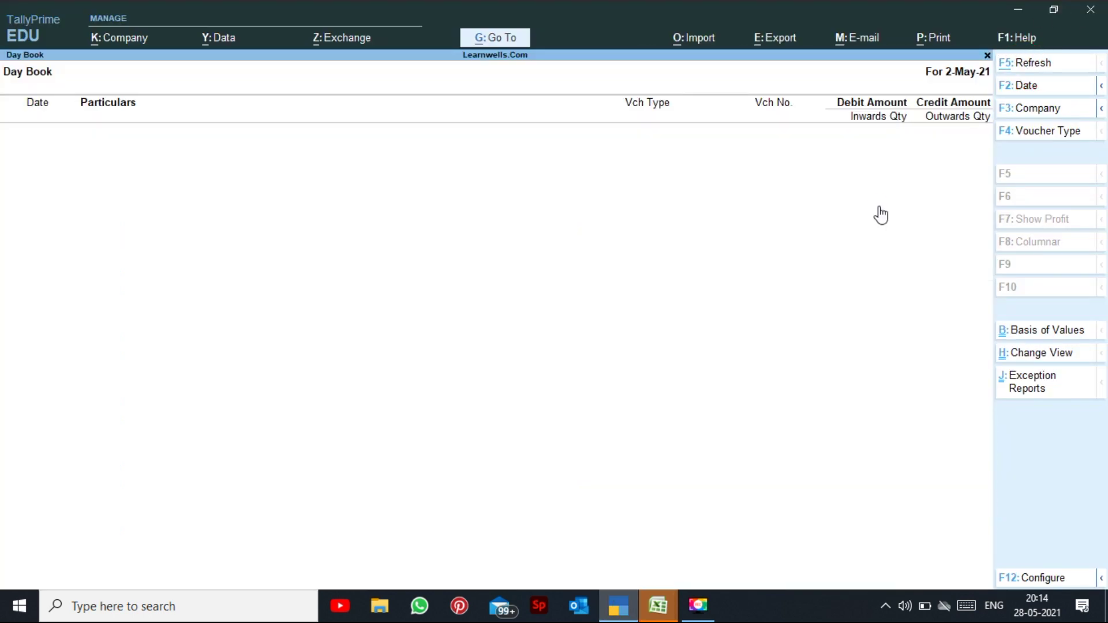
Step: Open the cancelled voucher IN-2016 and close it unchanged
key("Down")
key("Down")
key("Down")
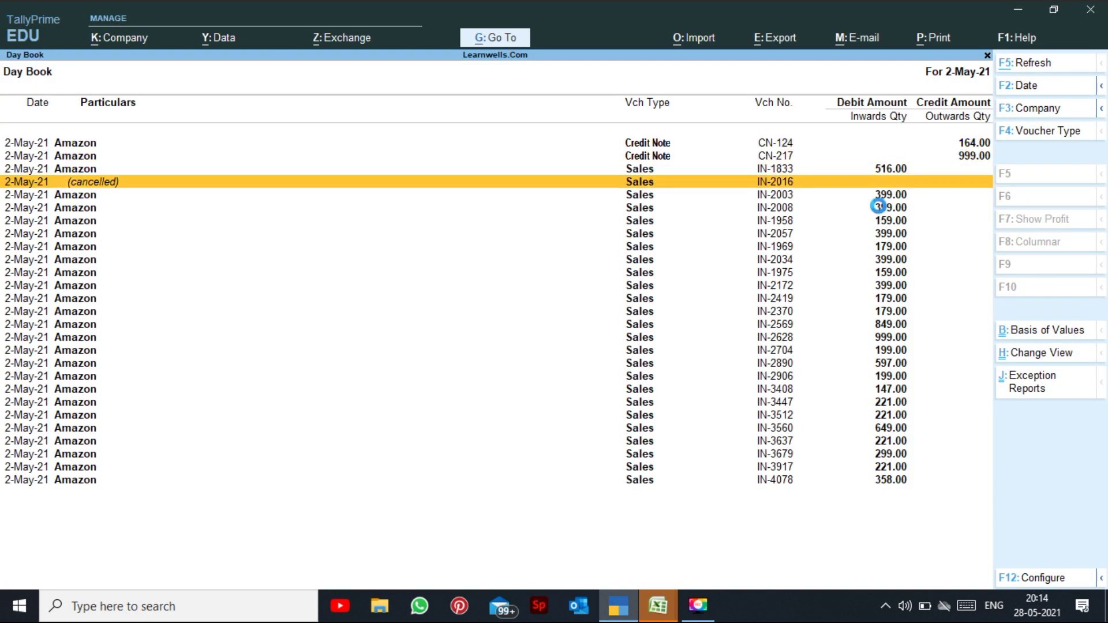
key("Return")
key("Escape")
key("Escape")
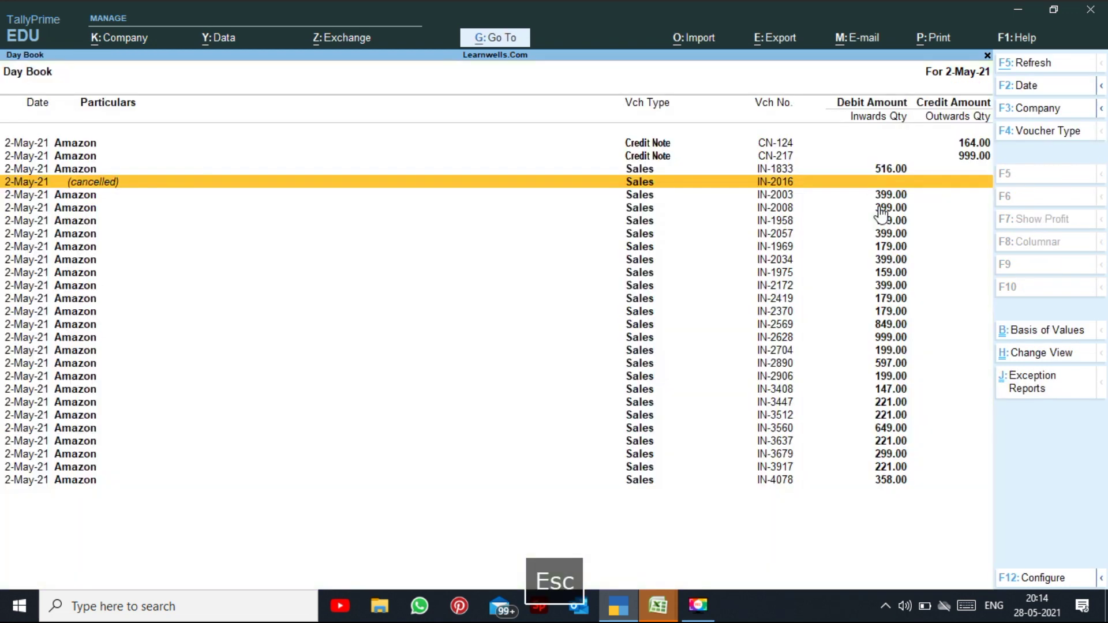
Step: Review Sales voucher IN-2003 without changes, then return to Excel's AMAZONSETTLEMENT sheet
key("Down")
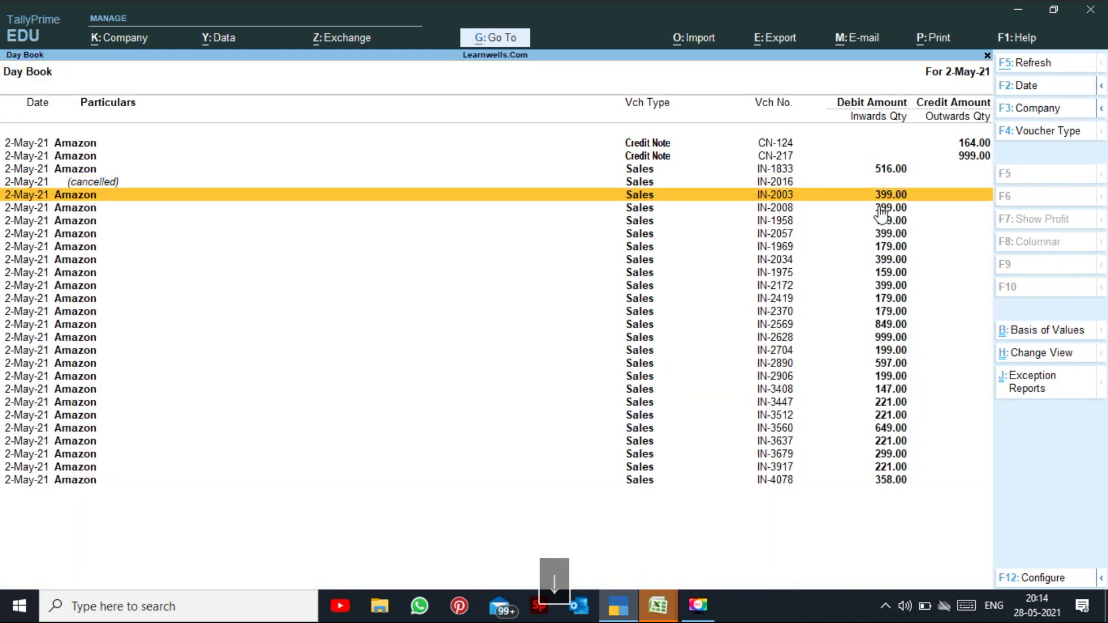
key("Return")
key("Return")
key("Return")
key("Return")
key("Return")
key("Return")
key("Return")
key("Return")
key("Return")
key("Return")
key("Return")
key("Return")
key("Return")
key("Return")
key("Return")
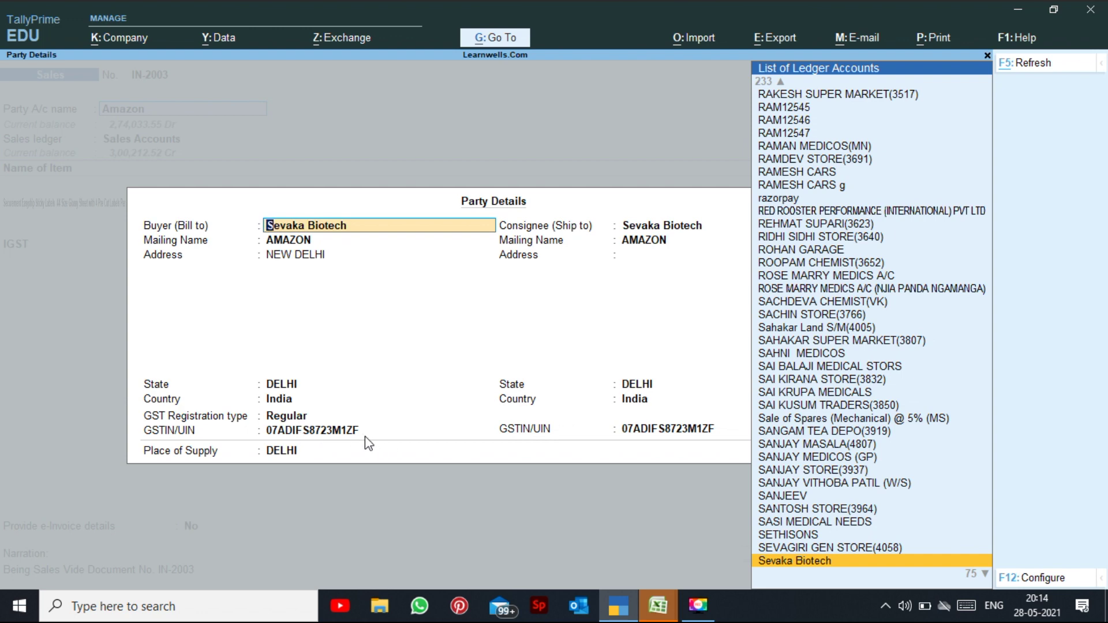
key("Escape")
key("Escape")
key("Escape")
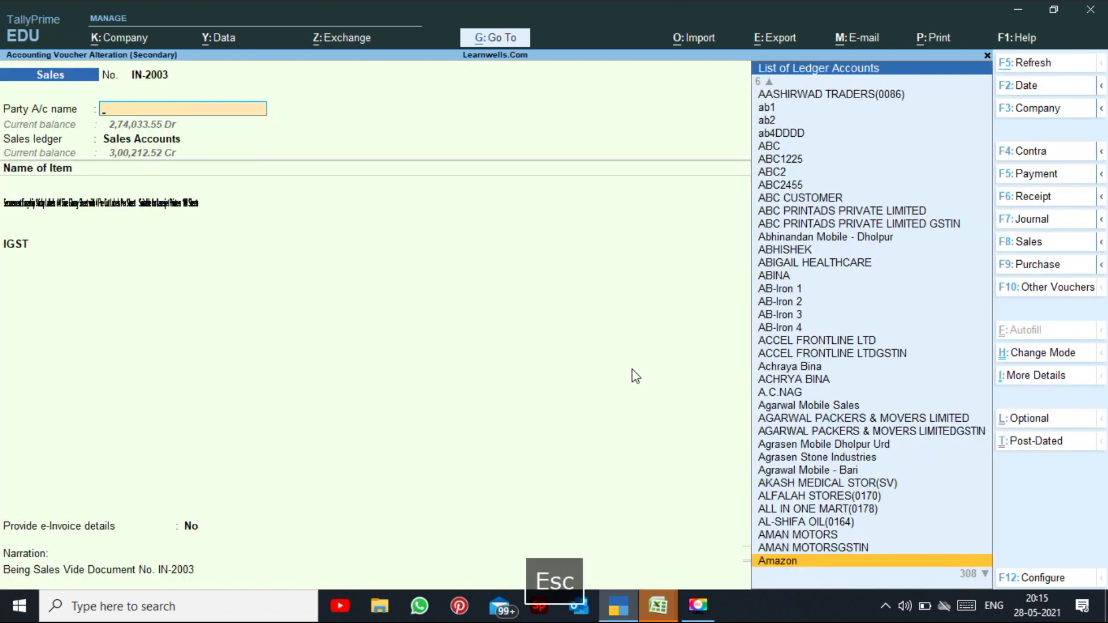
key("Escape")
key("Escape")
key("alt+Tab")
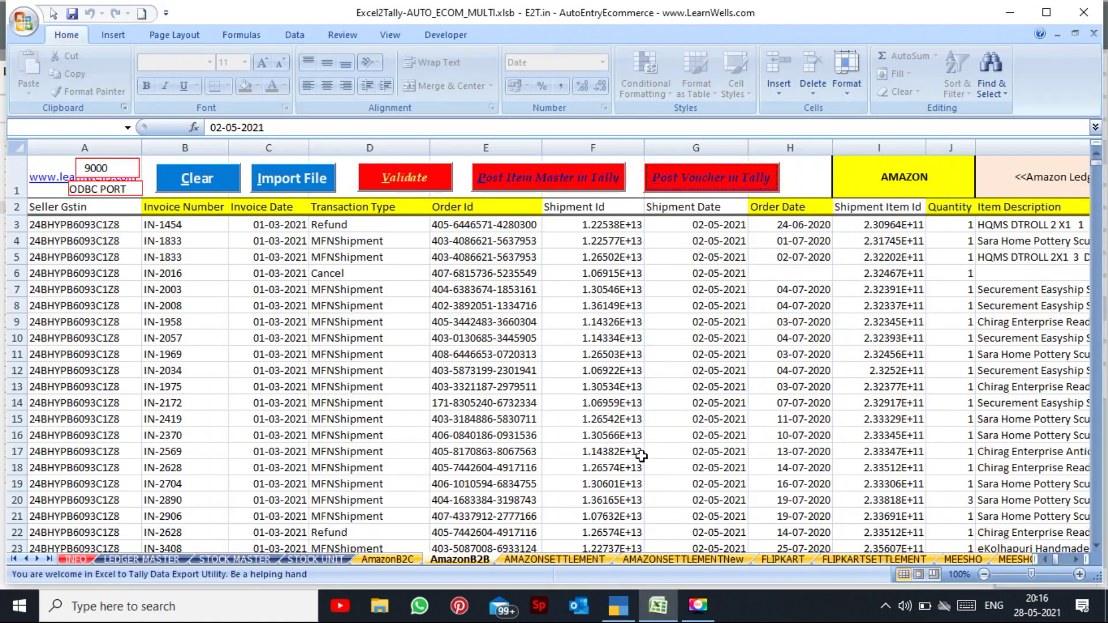
left_click(618, 563)
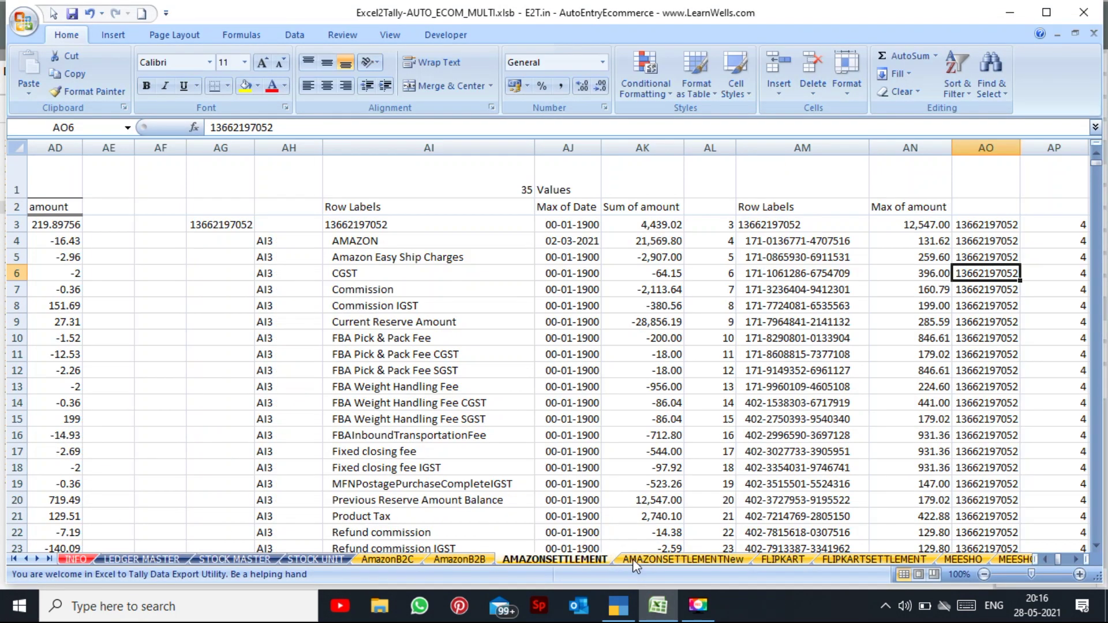
Step: Open the AMAZONSETTLEMENTNew sheet and step across its settlement columns
left_click(641, 561)
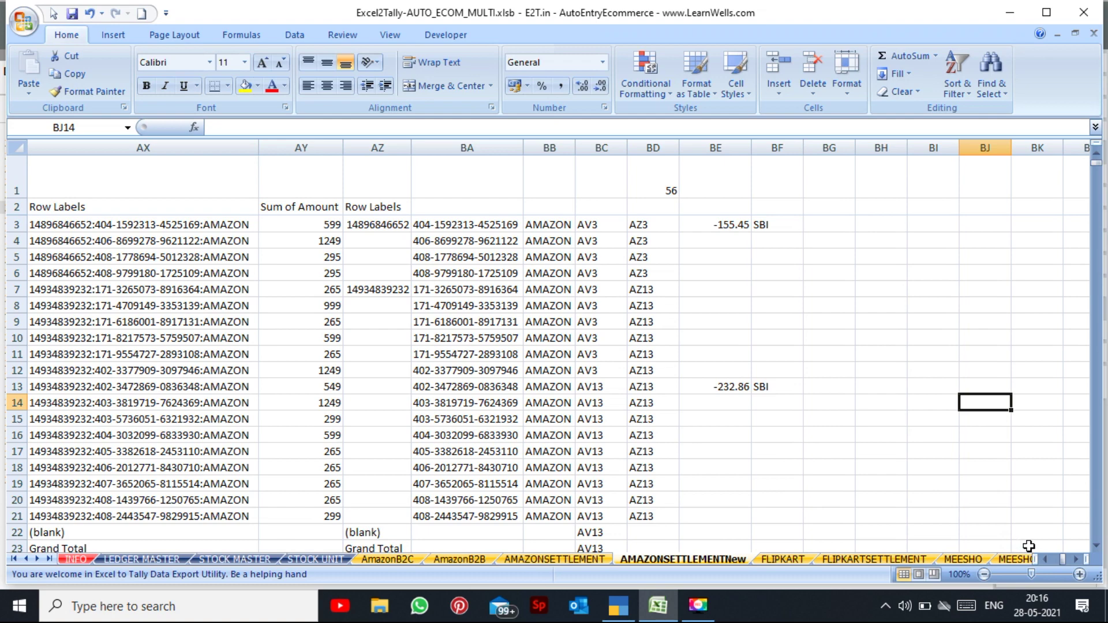
left_click_drag(1065, 560, 1055, 560)
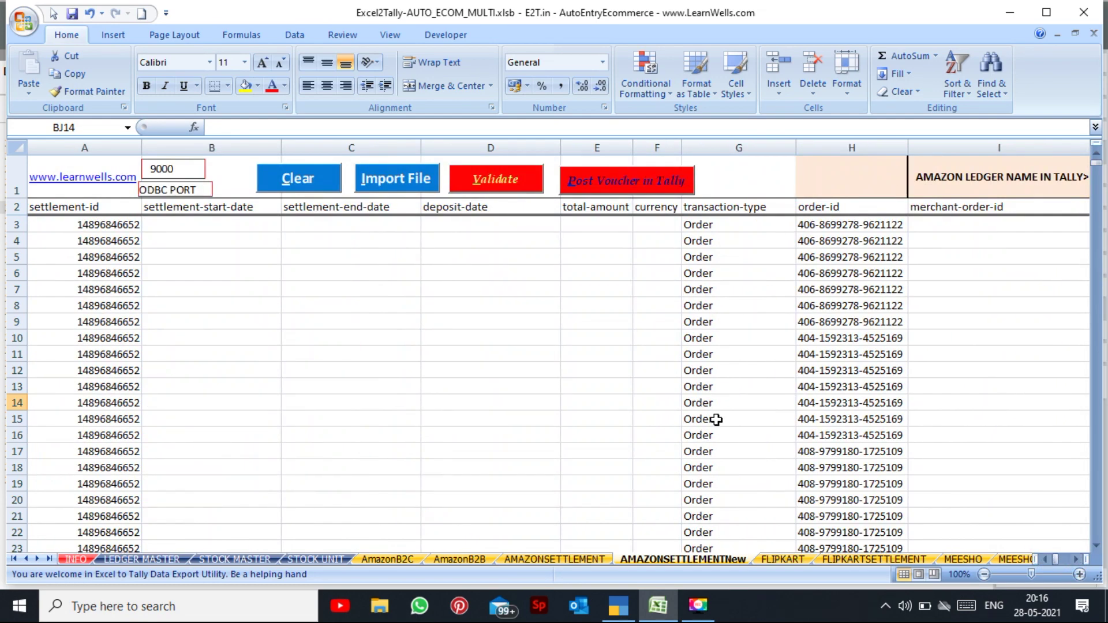
left_click(391, 302)
key("Right")
key("Right")
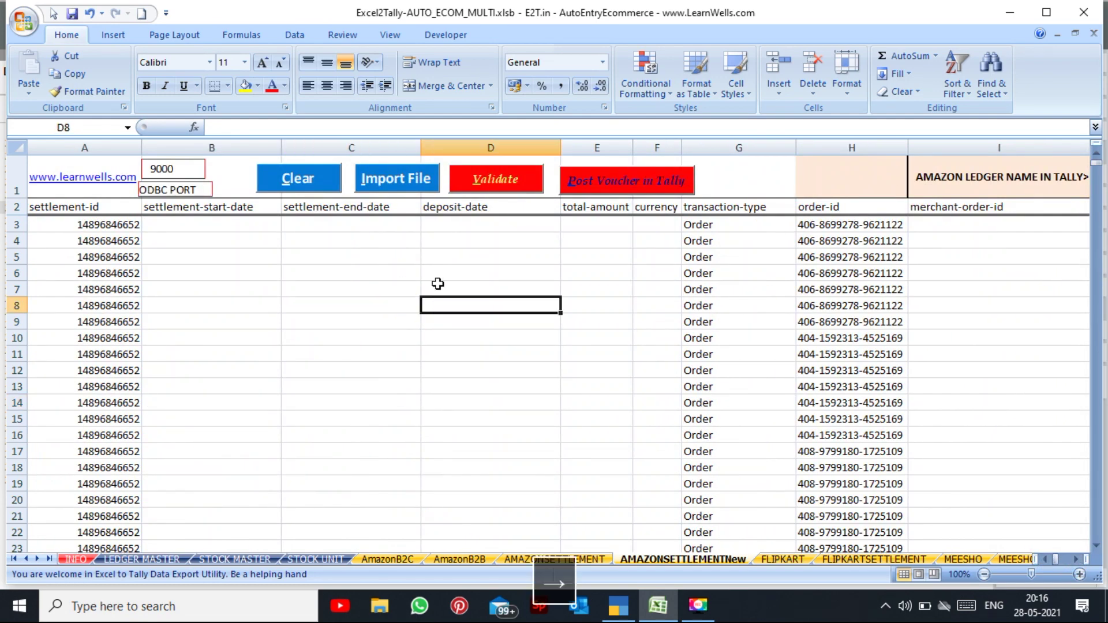
key("Right")
key("Right")
key("Right")
key("Right")
key("Right")
key("Right")
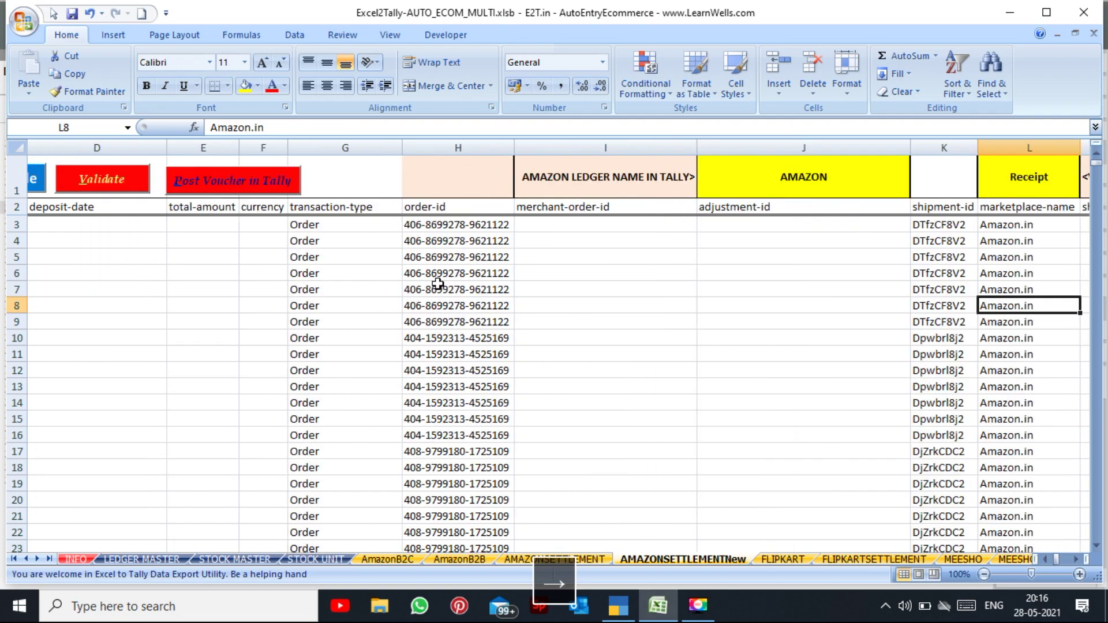
key("Right")
key("Right")
key("Right")
key("Right")
key("Right")
key("Right")
key("Right")
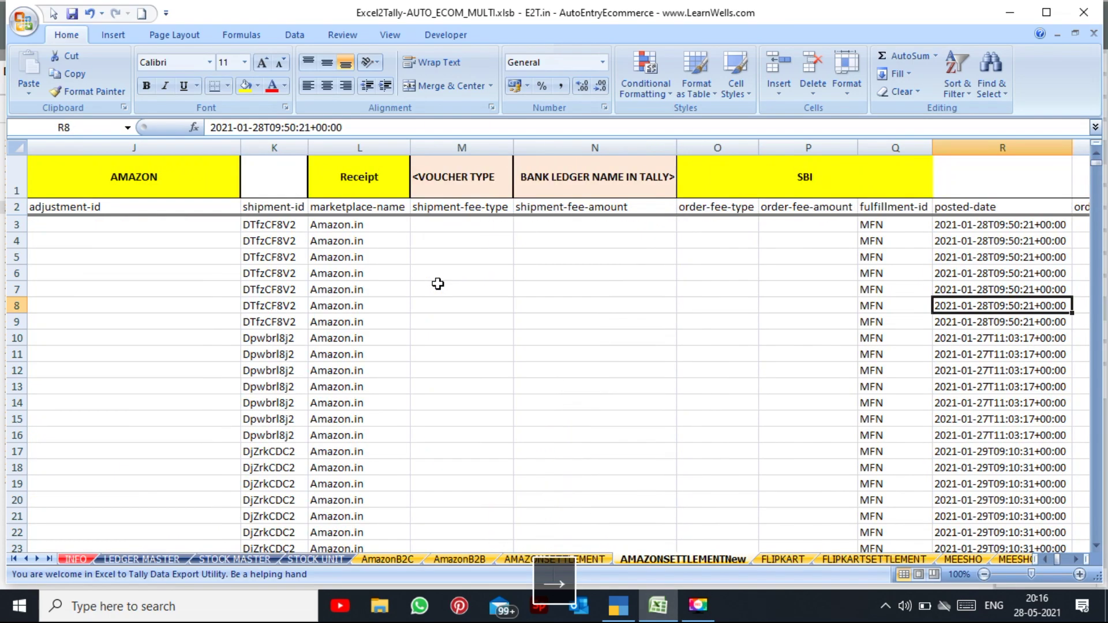
key("Right")
key("Right")
key("Right")
key("Right")
key("Left")
key("Left")
key("Left")
key("Left")
key("Left")
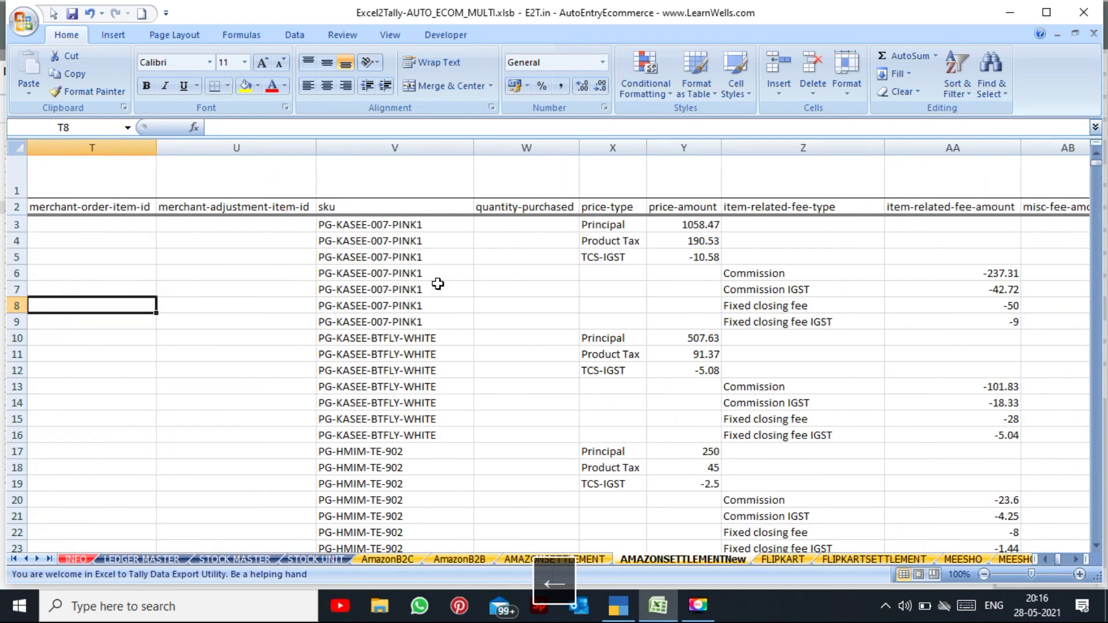
Step: Select the first item's price-type and SKU entries, then browse to the ledger calculation columns
left_click_drag(626, 224, 619, 312)
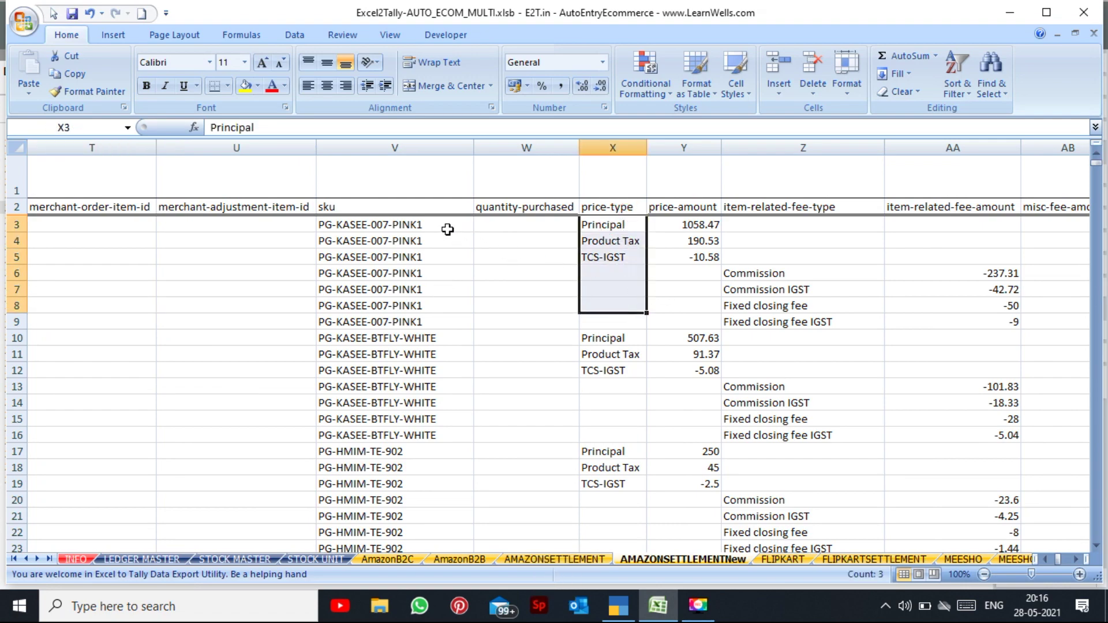
left_click_drag(448, 230, 471, 322)
key("Left")
key("Left")
key("Left")
key("Left")
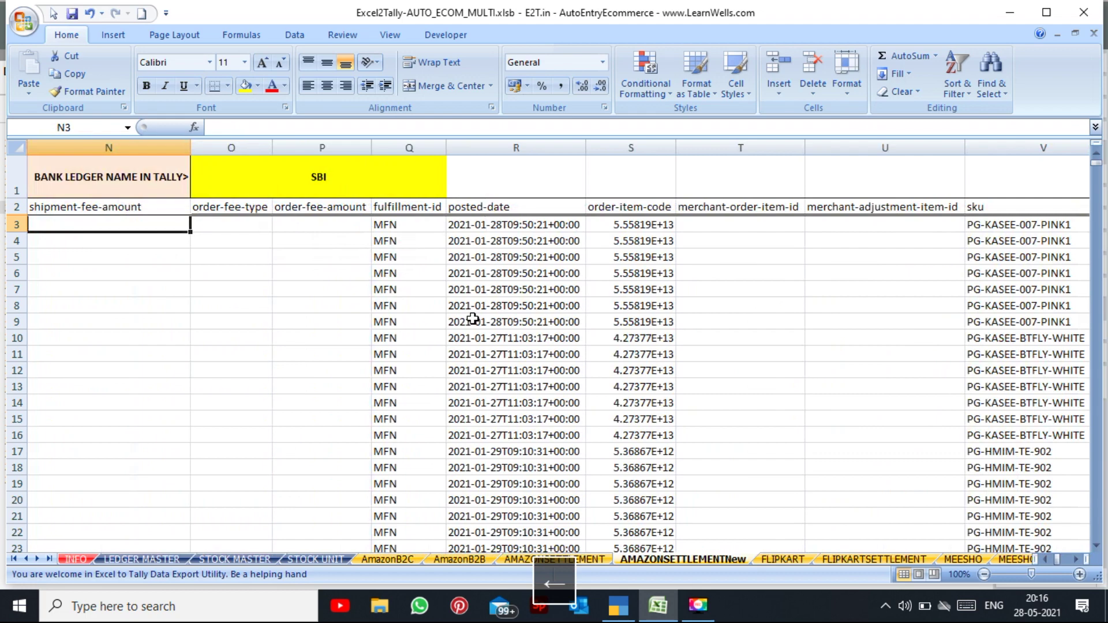
key("Left")
key("Right")
key("Right")
key("Right")
key("Right")
key("Right")
key("Right")
key("Right")
key("Right")
key("Right")
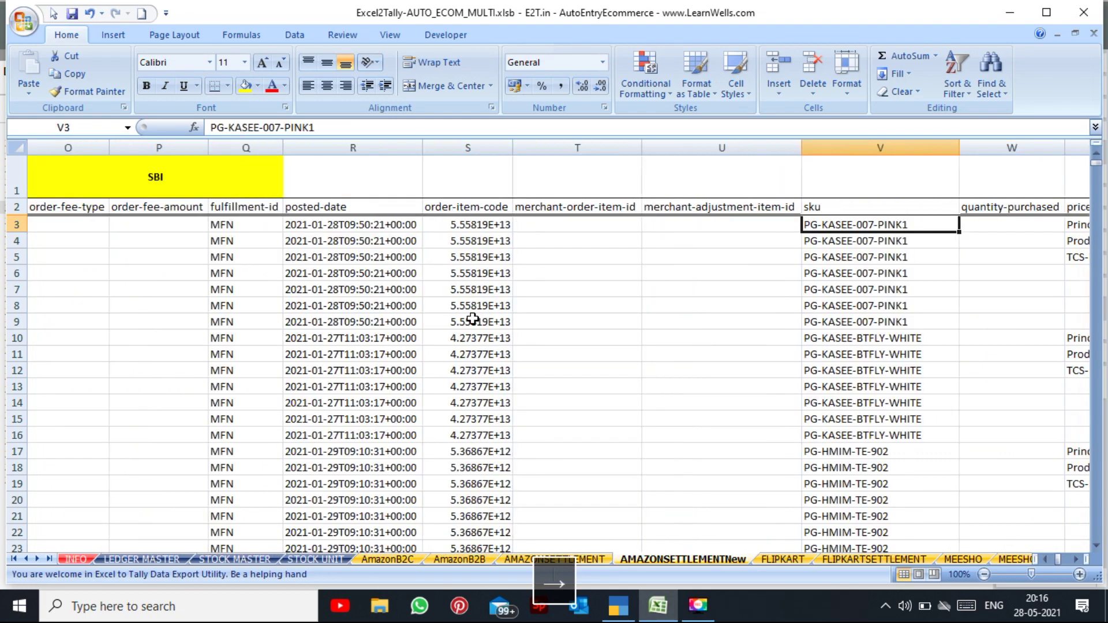
key("Right")
key("Right")
key("Right")
key("Right")
key("Right")
key("Right")
key("Right")
key("Right")
key("Right")
key("Right")
key("Right")
key("Right")
key("Right")
key("Right")
key("Right")
key("Right")
key("Right")
key("Right")
key("Right")
key("Right")
key("Right")
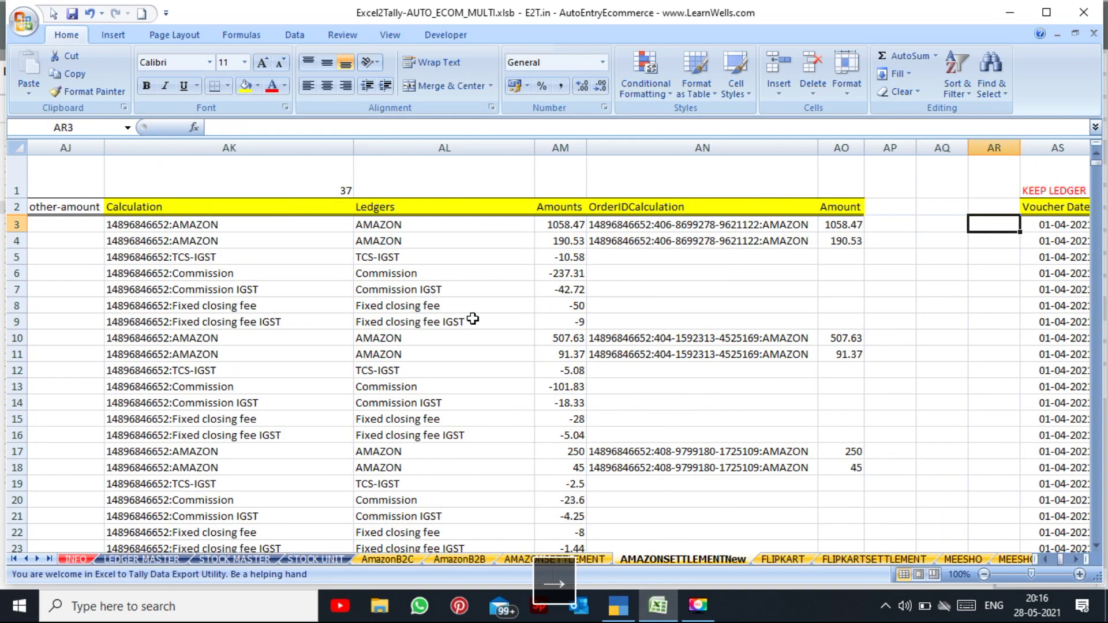
key("Right")
key("Right")
key("Right")
key("Left")
key("Left")
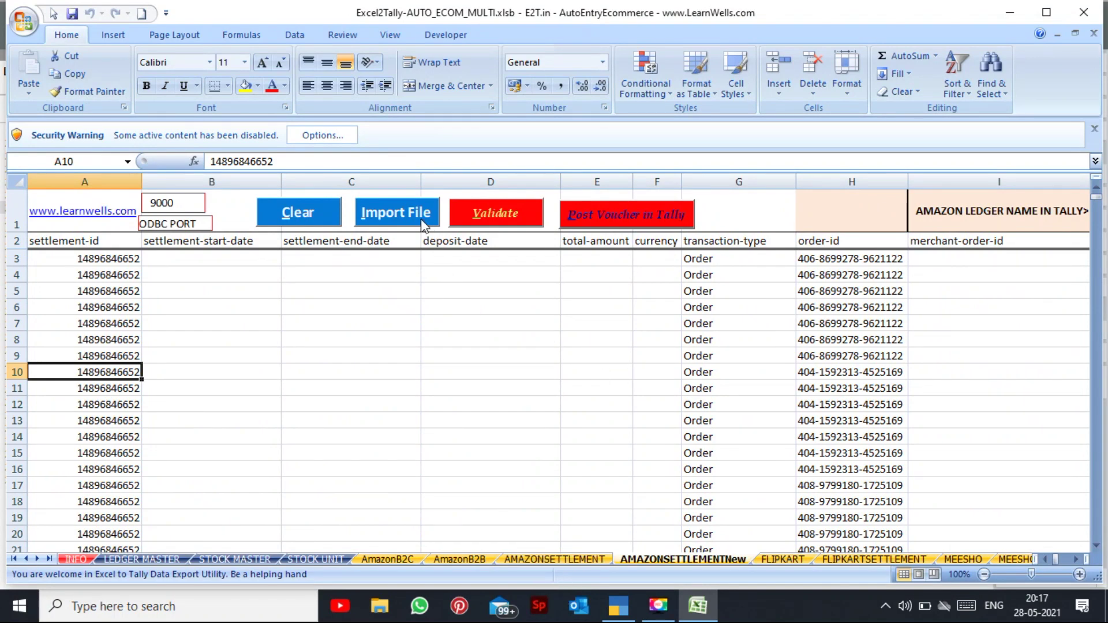
left_click(417, 220)
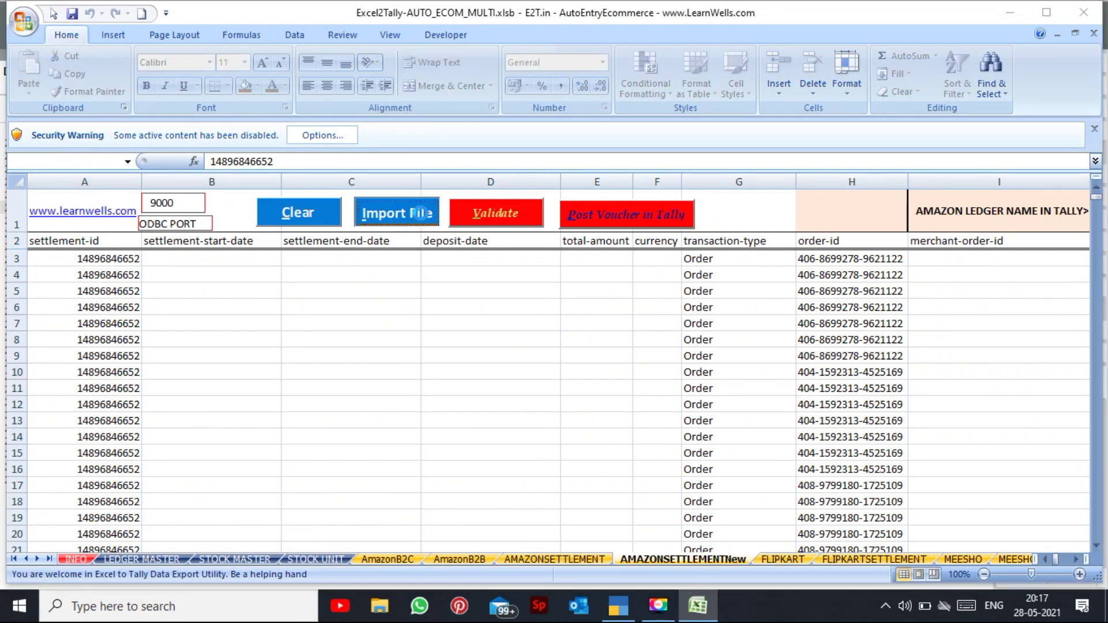
left_click(626, 358)
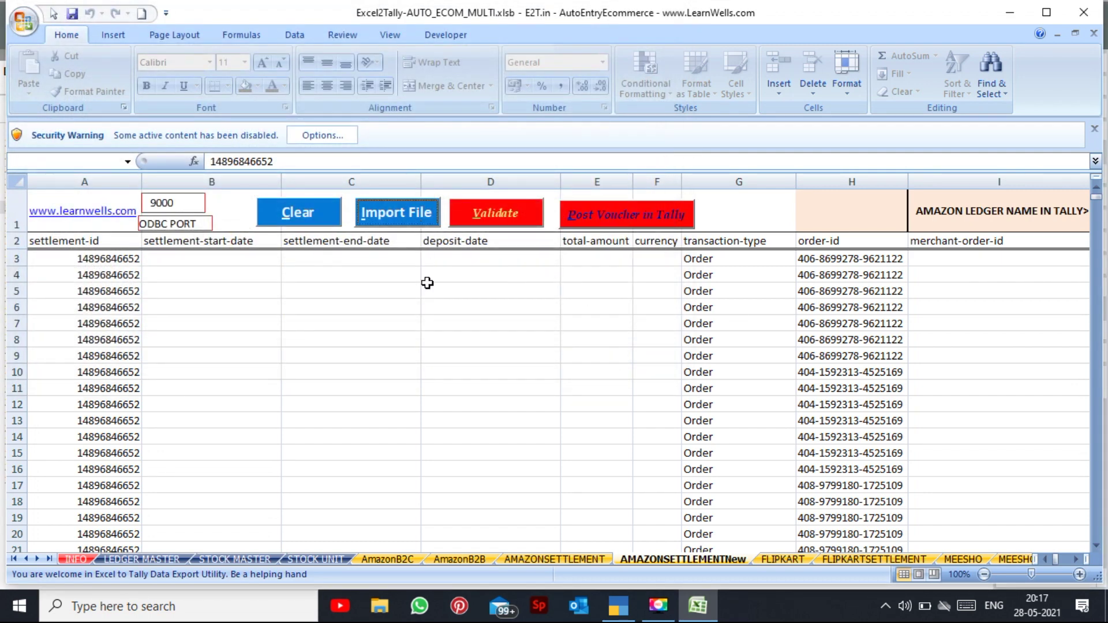
left_click(435, 286)
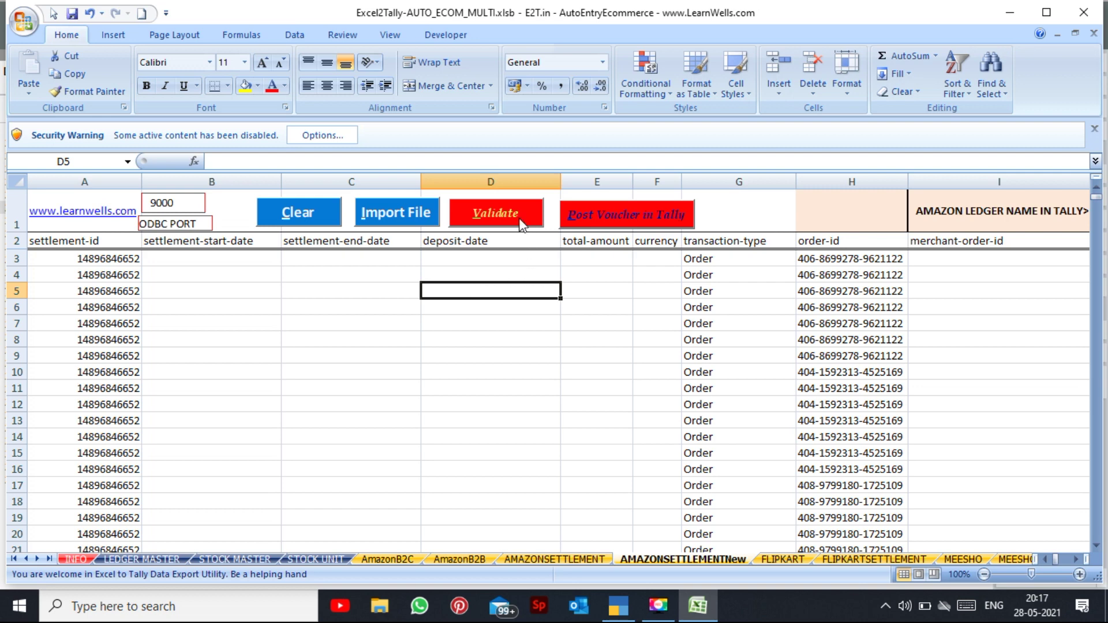
left_click(575, 260)
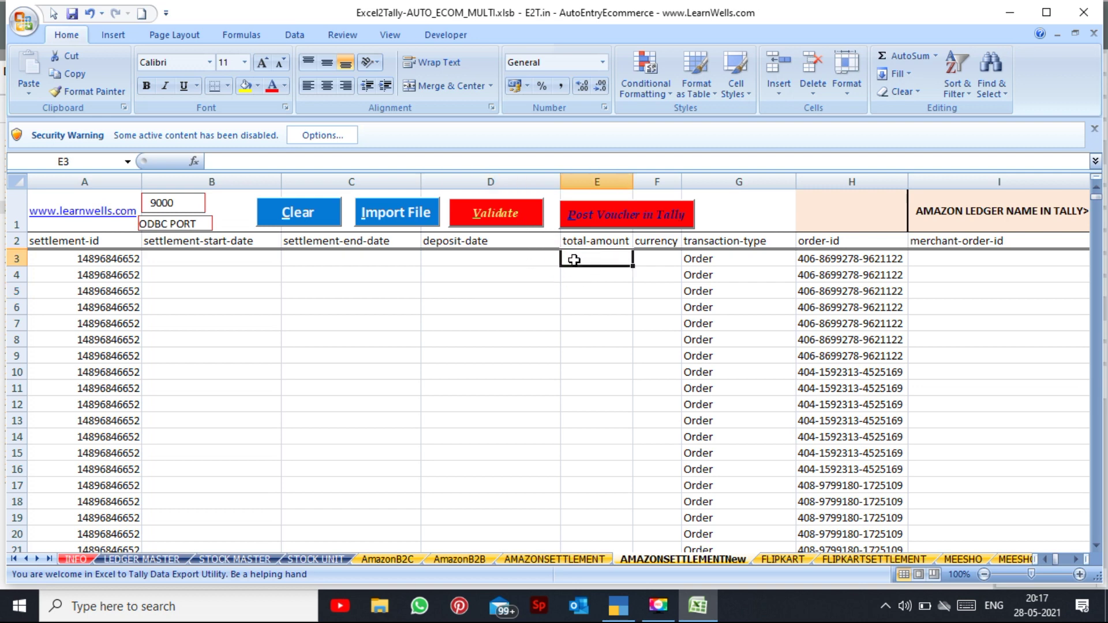
key("Right")
key("Right")
key("Right")
key("Right")
key("Right")
key("Right")
key("Right")
key("Right")
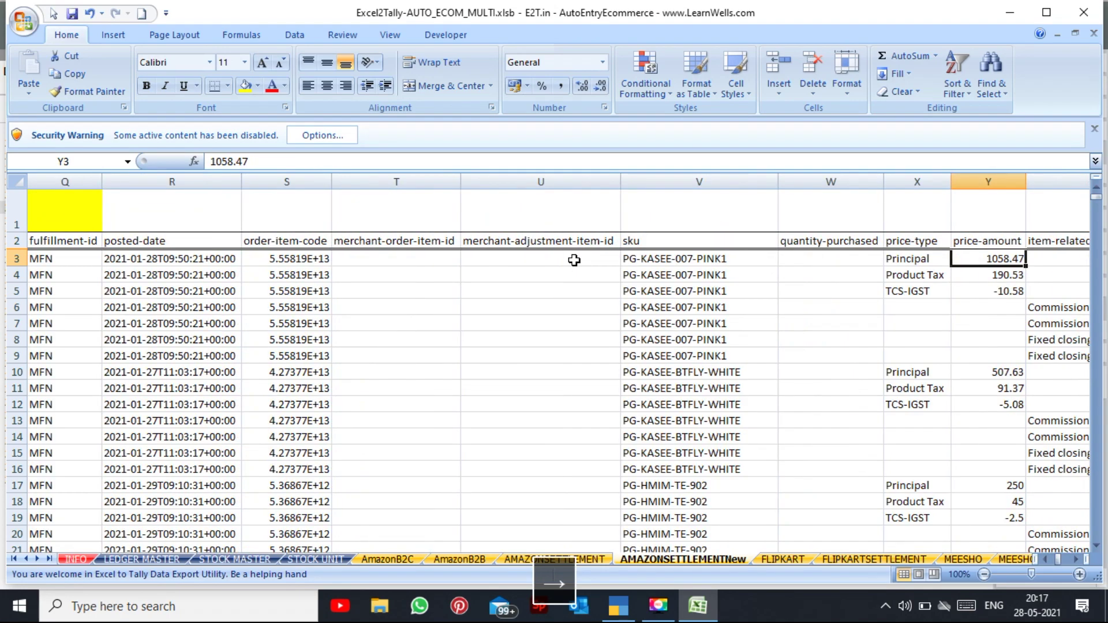
key("Right")
key("Right")
key("Right")
key("Right")
key("Right")
key("Right")
key("Right")
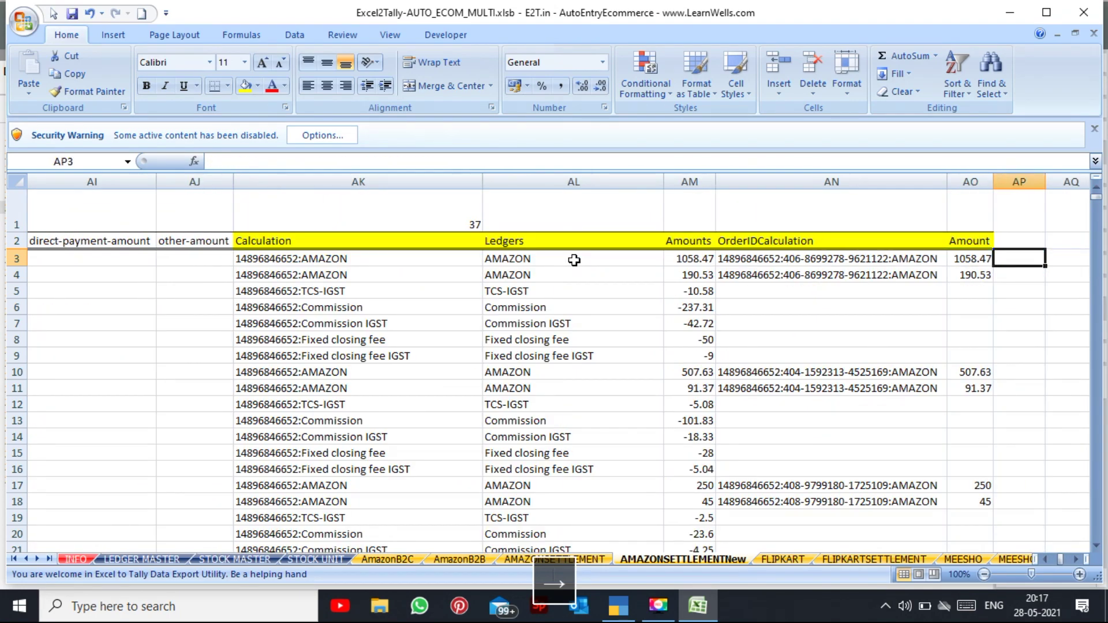
key("Right")
key("Right")
key("Right")
key("Right")
key("Right")
key("Right")
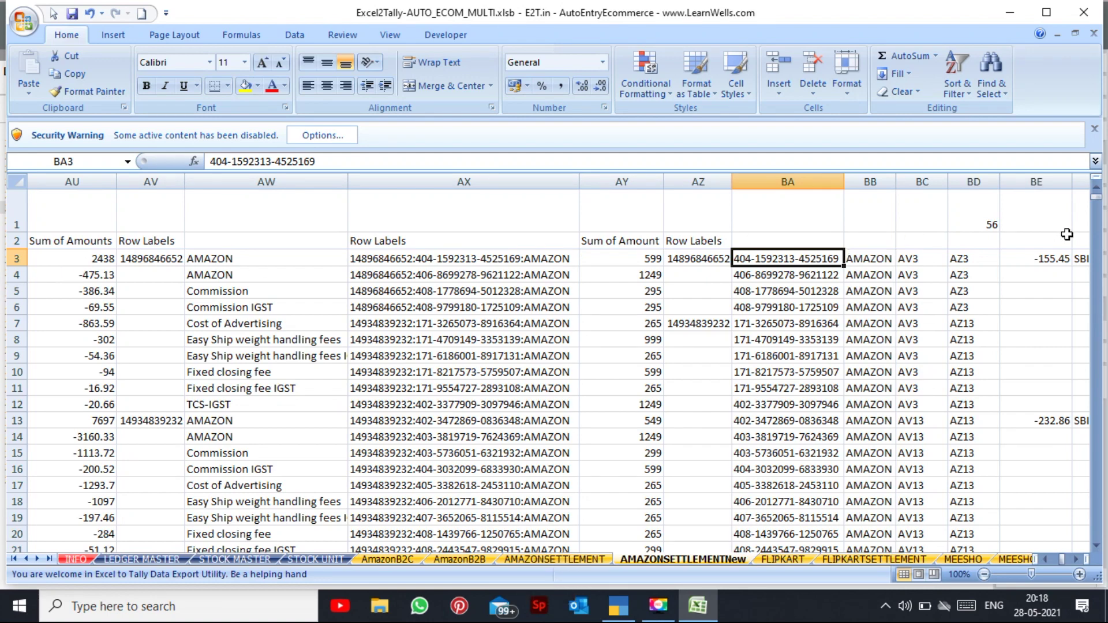
left_click_drag(109, 258, 98, 391)
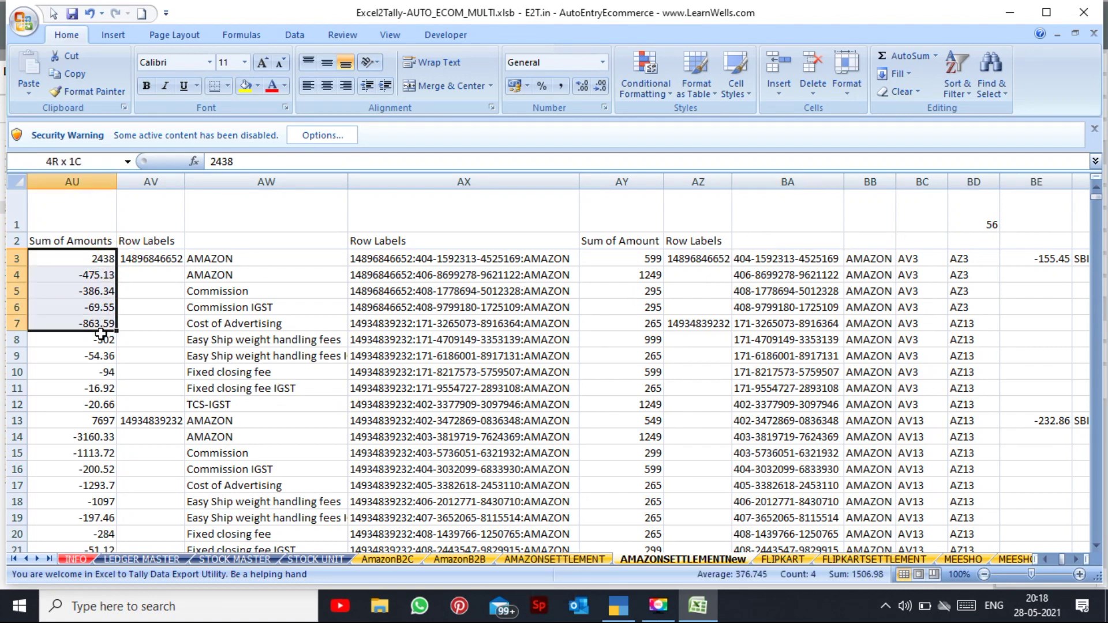
left_click_drag(220, 296, 222, 390)
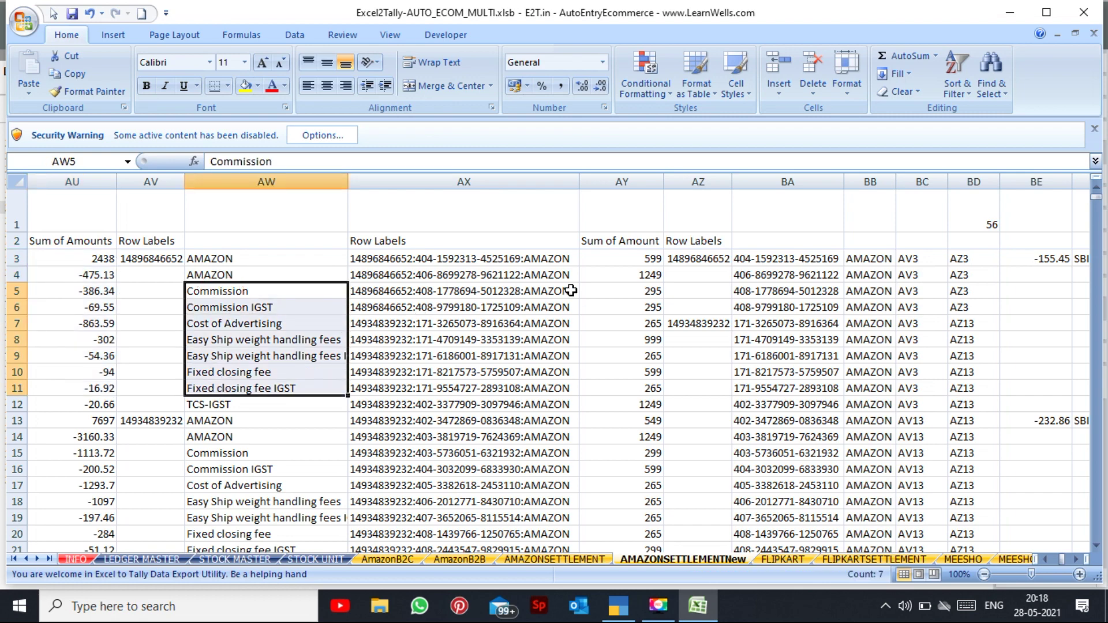
left_click(758, 260)
left_click_drag(758, 259, 755, 374)
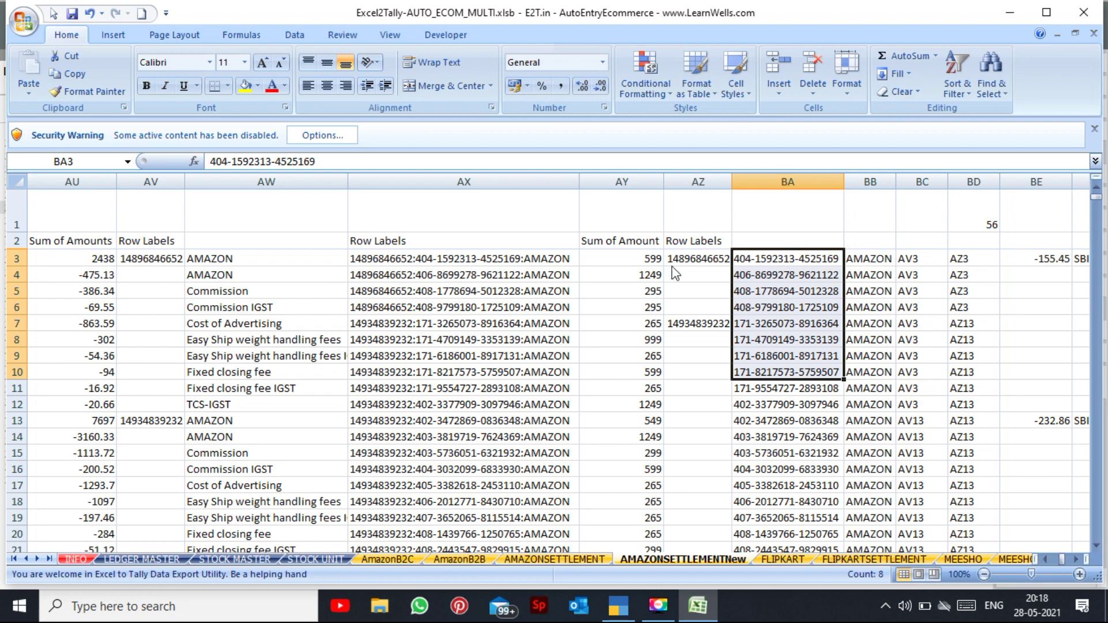
left_click(653, 259)
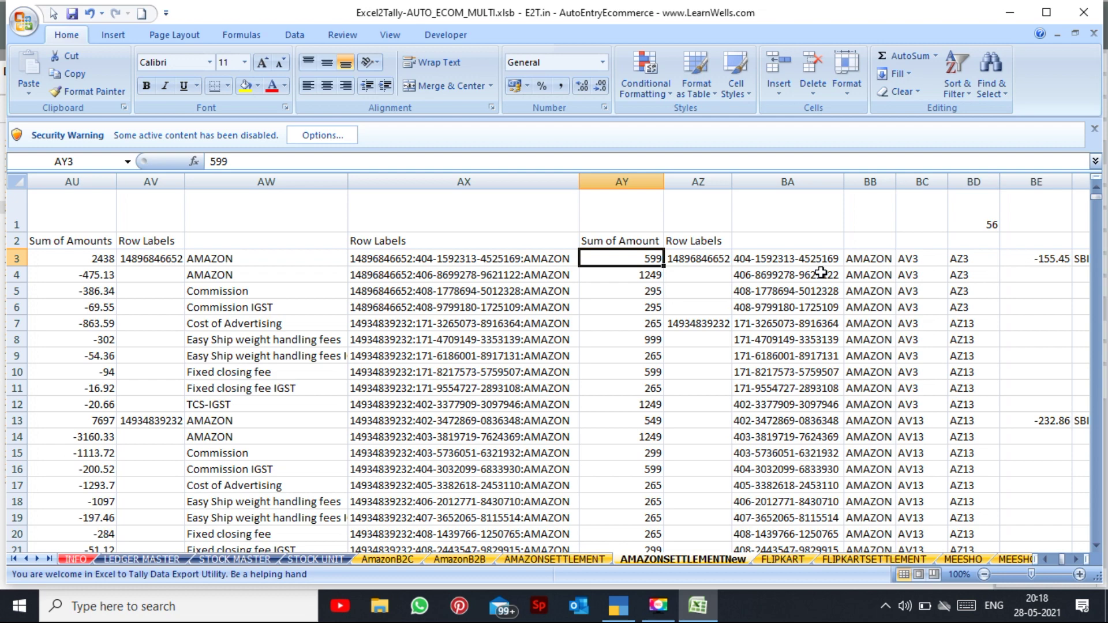
left_click(1054, 266)
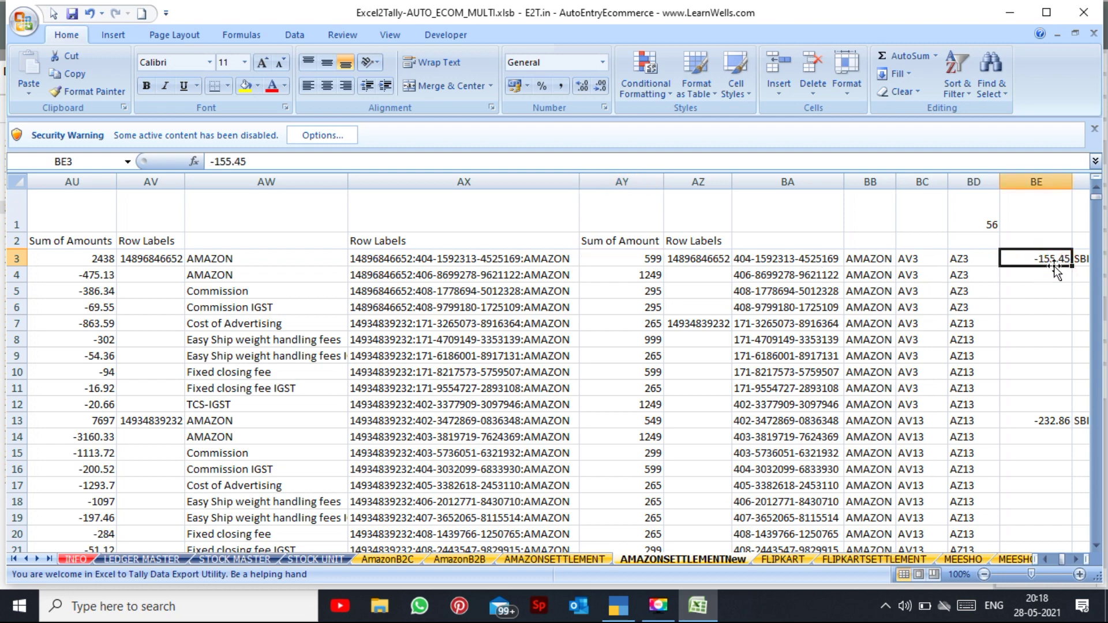
key("Right")
key("Down")
key("Down")
key("Down")
key("Down")
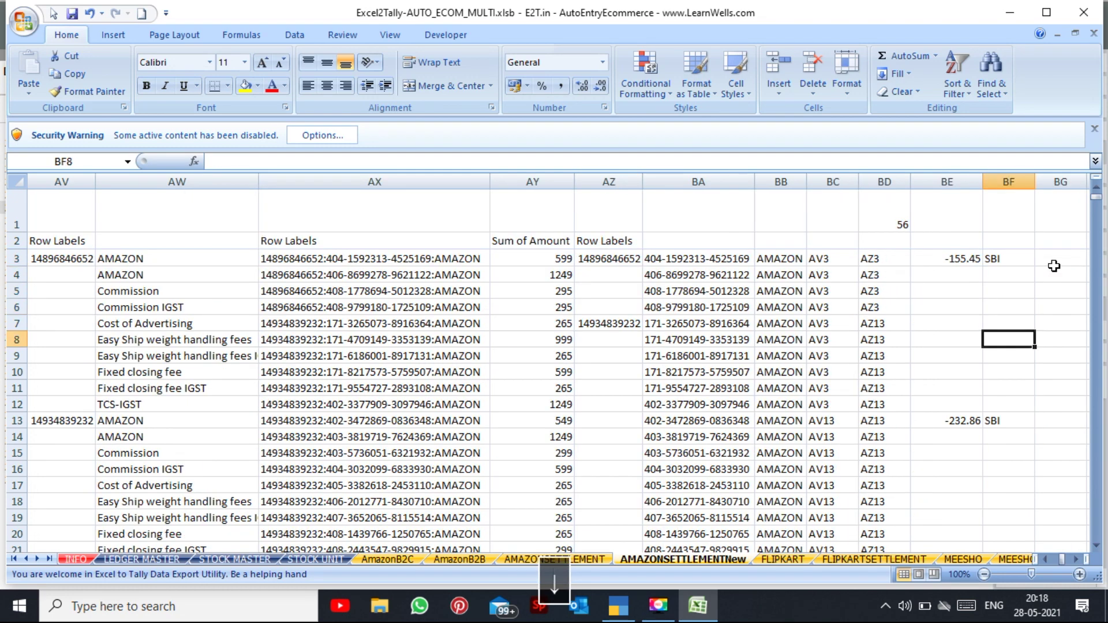
key("Down")
key("Down")
key("Down")
key("Down")
key("Down")
key("Up")
key("Up")
key("Up")
key("Up")
key("Up")
key("Up")
key("Up")
key("Left")
key("Left")
key("Left")
key("Left")
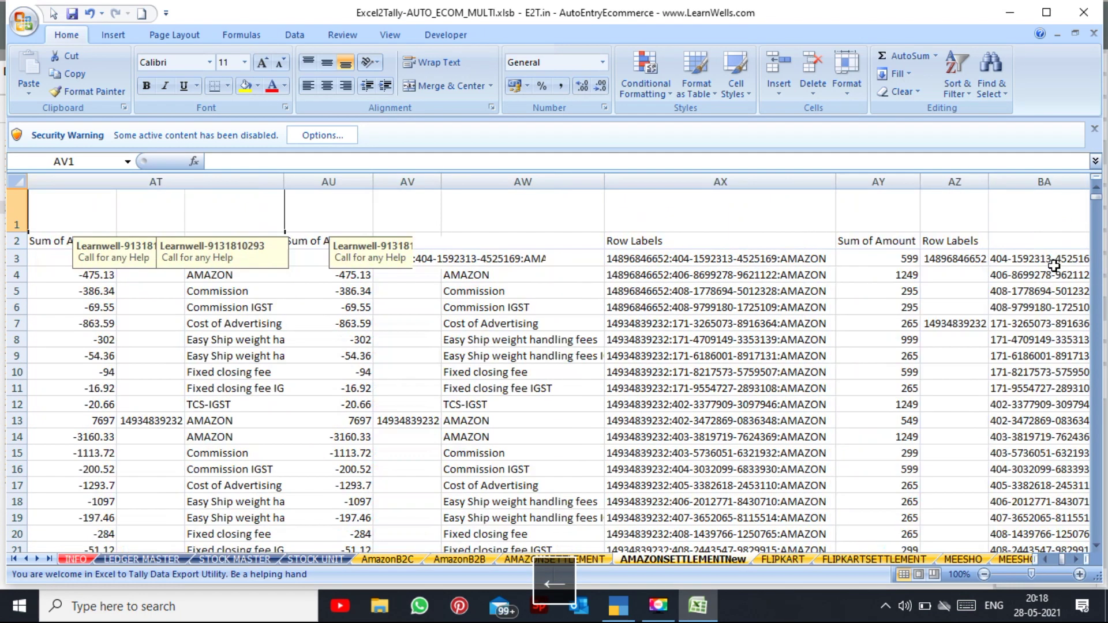
key("Left")
key("Left")
key("Left")
key("Left")
key("Right")
key("Right")
key("Down")
key("Down")
key("Right")
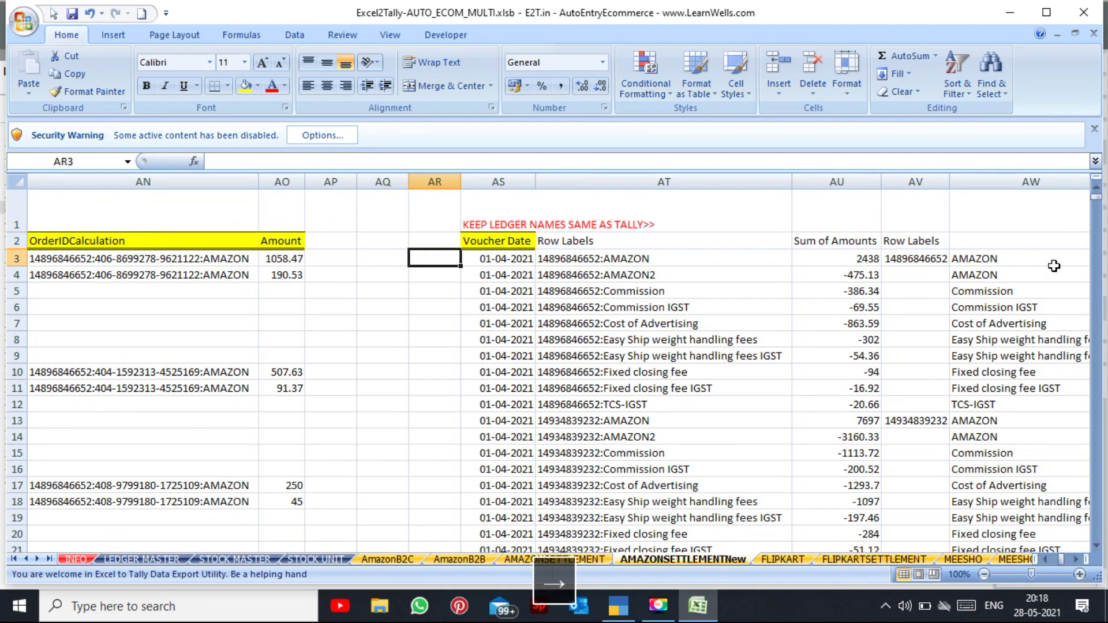
key("Right")
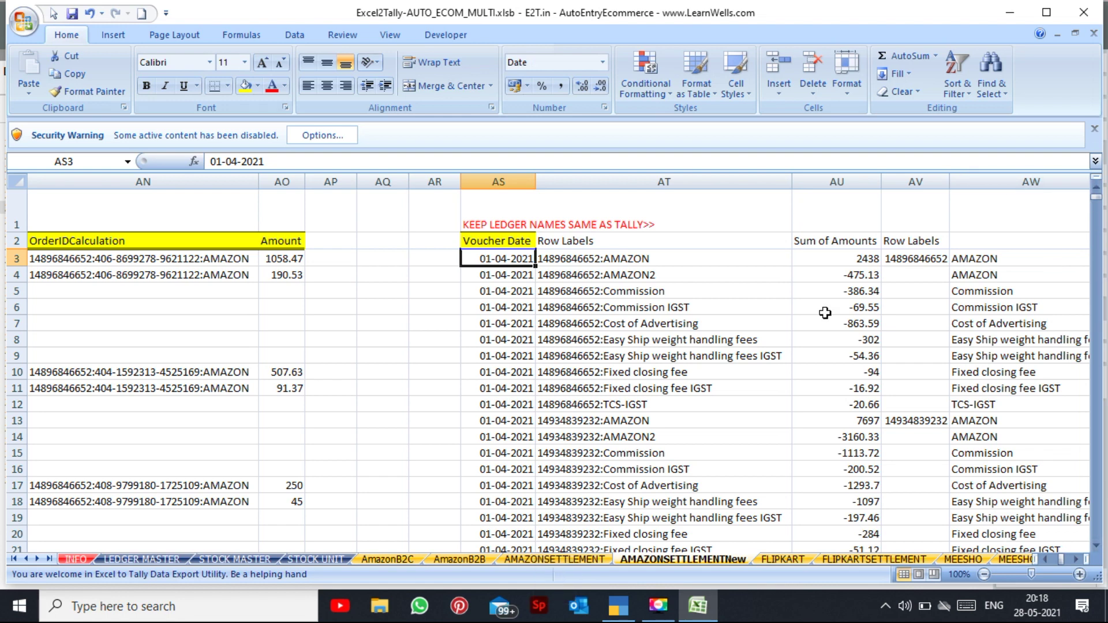
Step: Enter 02-05-2021 as the voucher date and copy it down the Voucher Date column
type("02-05-2021")
key("Return")
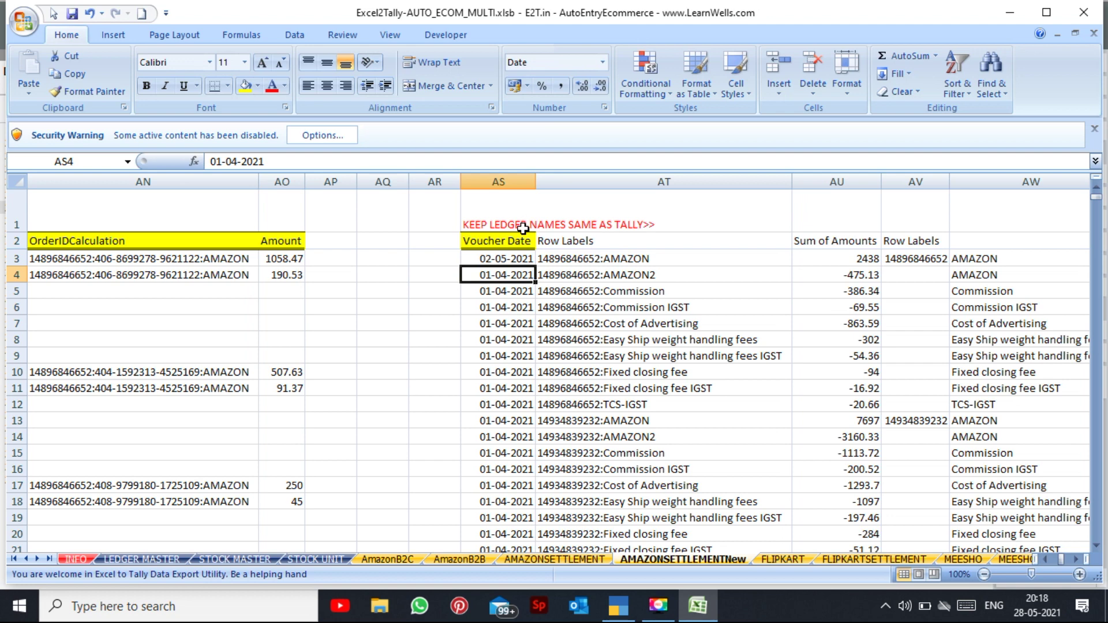
left_click(510, 254)
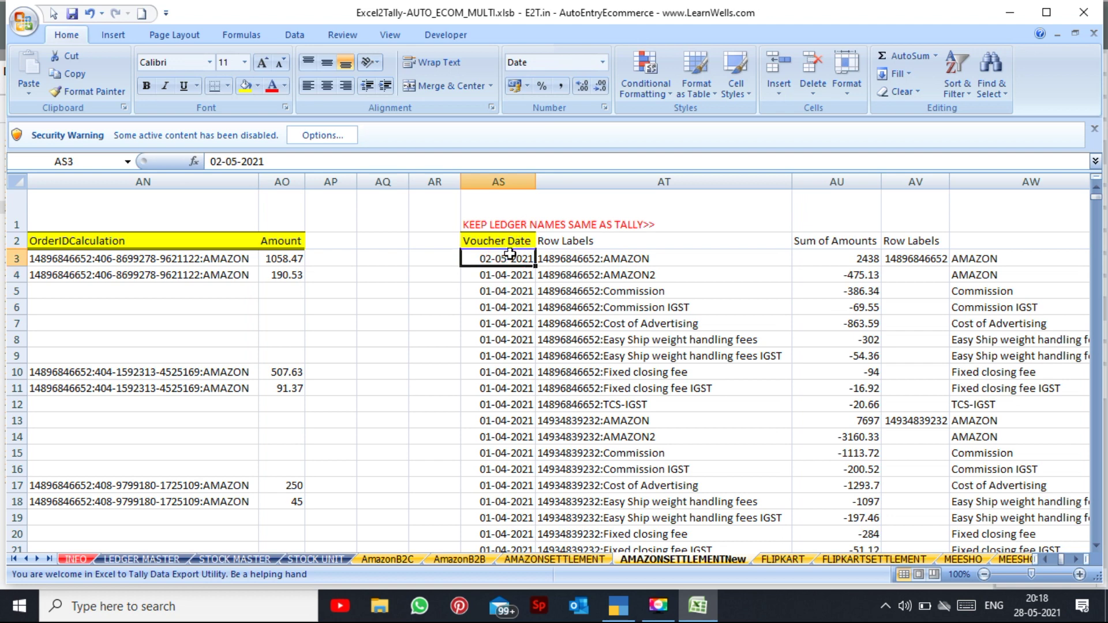
double_click(536, 266)
left_click(549, 543)
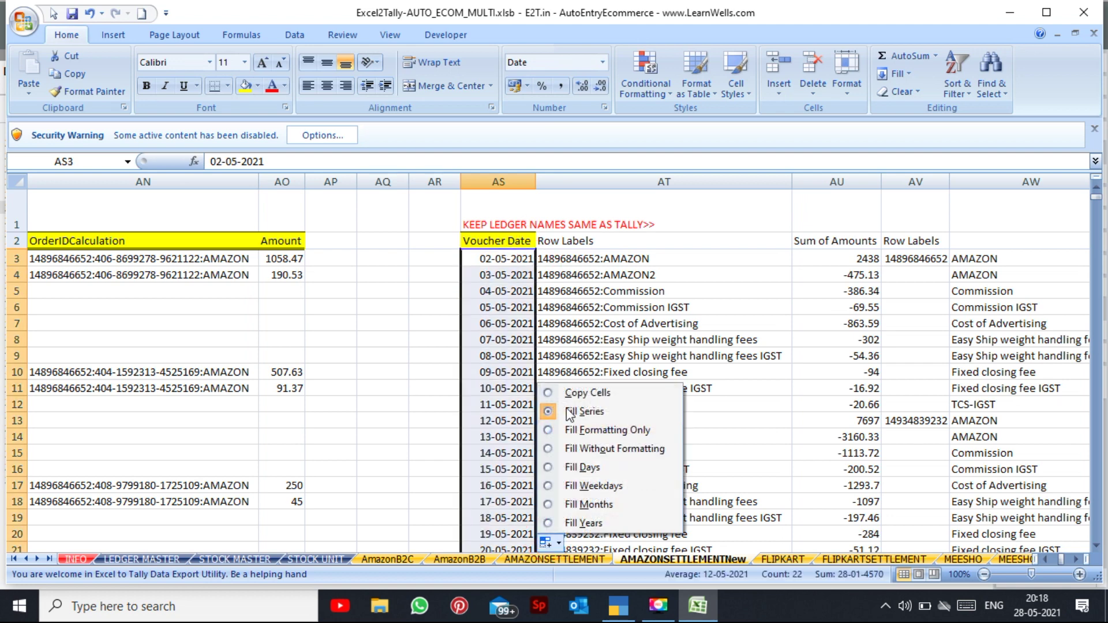
left_click(572, 395)
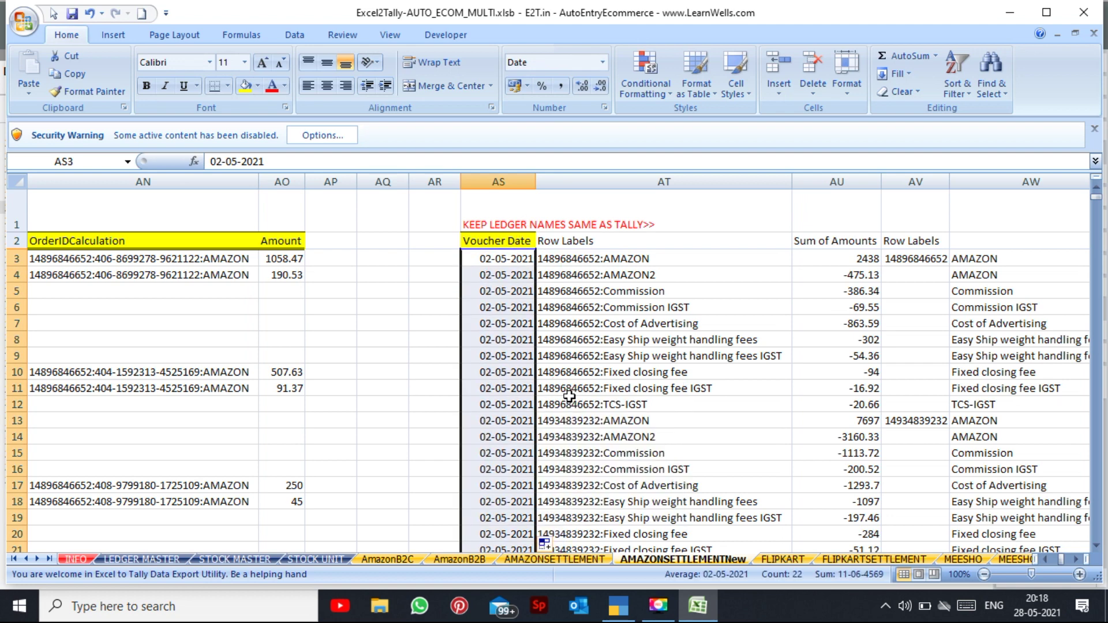
left_click(595, 258)
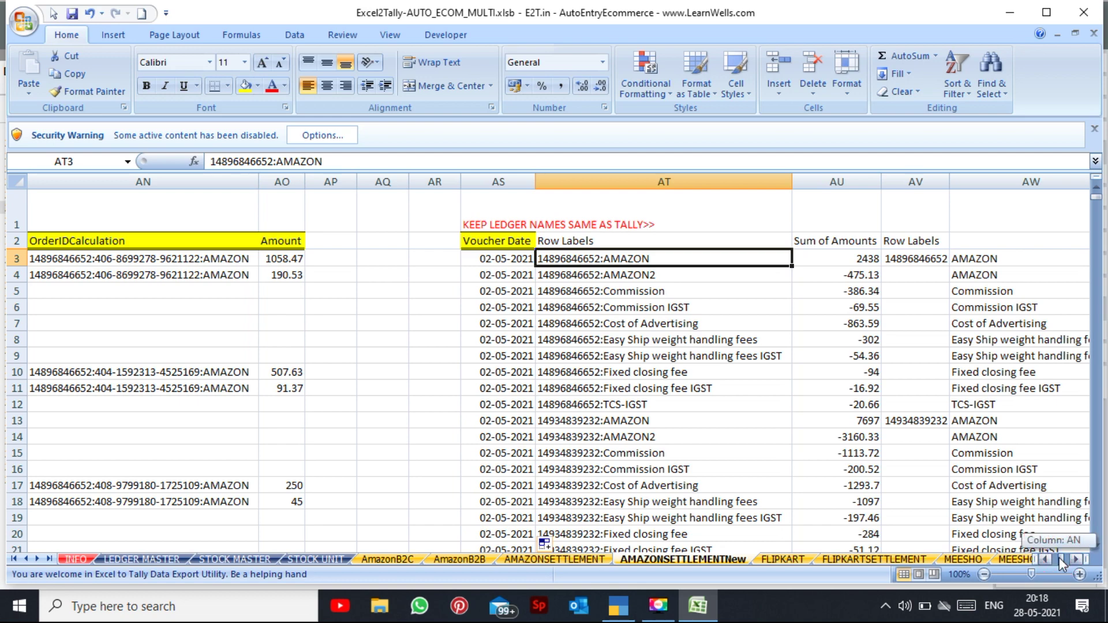
Step: Post the Amazon settlement vouchers to Tally and bring up TallyPrime
left_click_drag(1061, 560, 1053, 560)
left_click(625, 328)
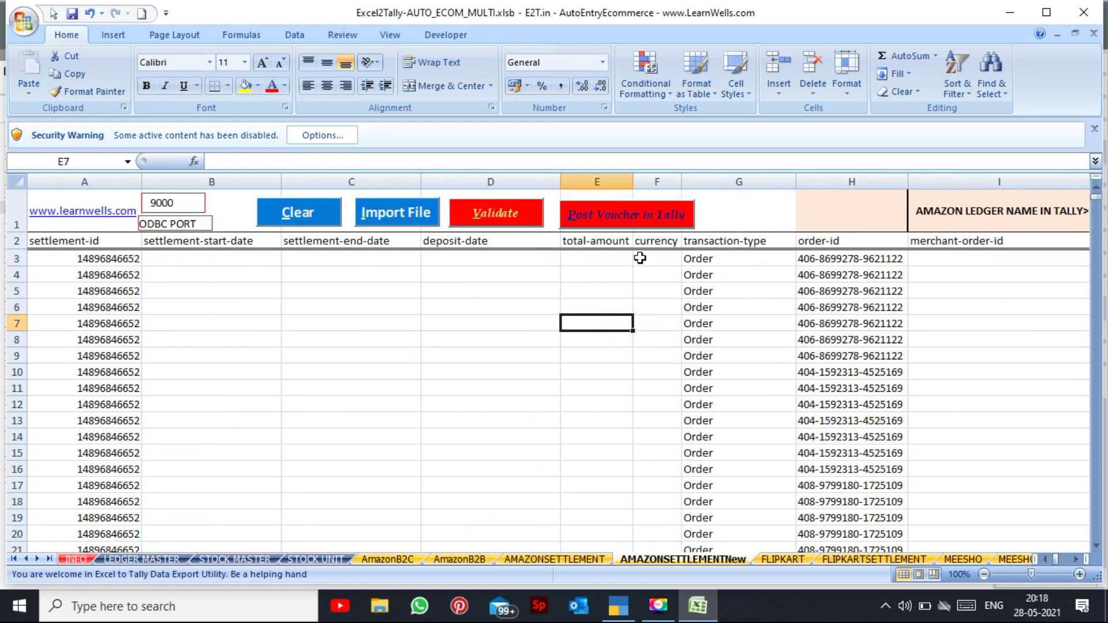
left_click(638, 228)
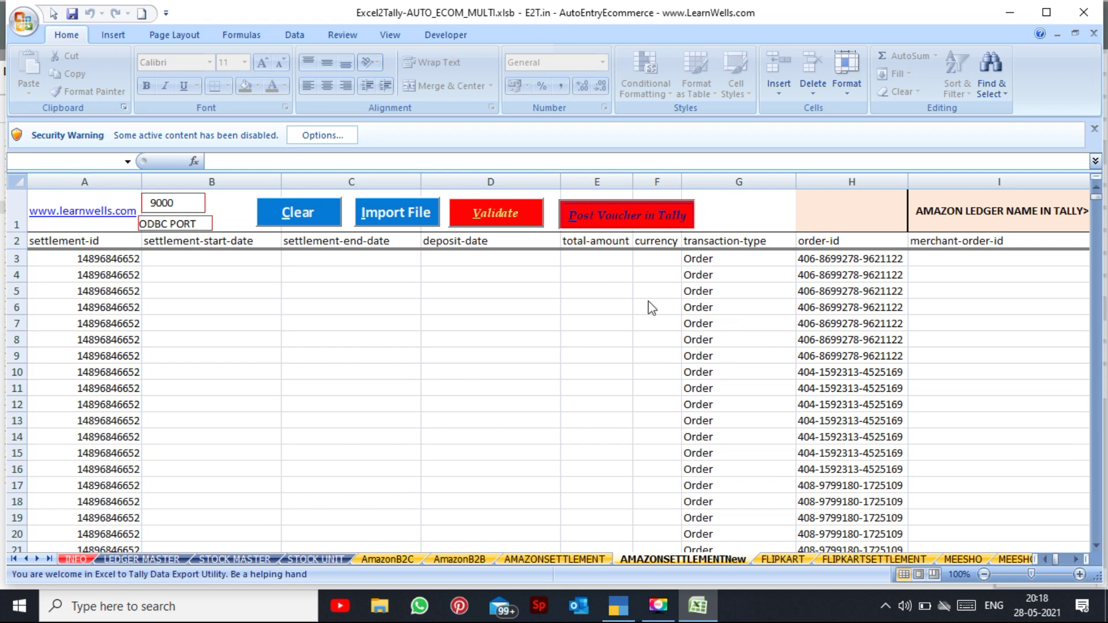
key("Return")
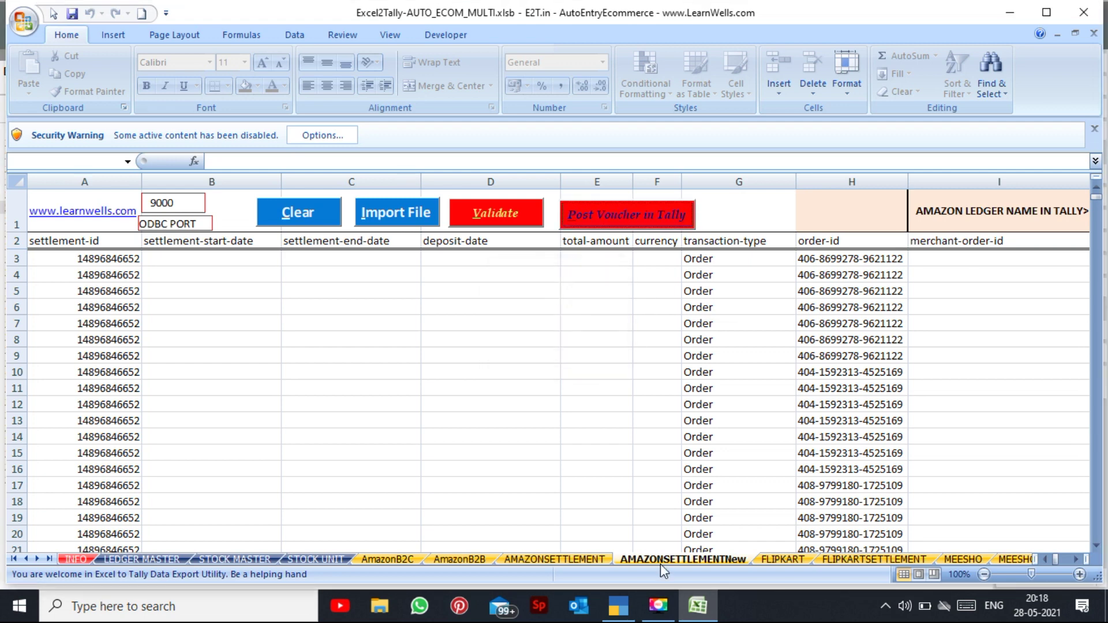
left_click(625, 607)
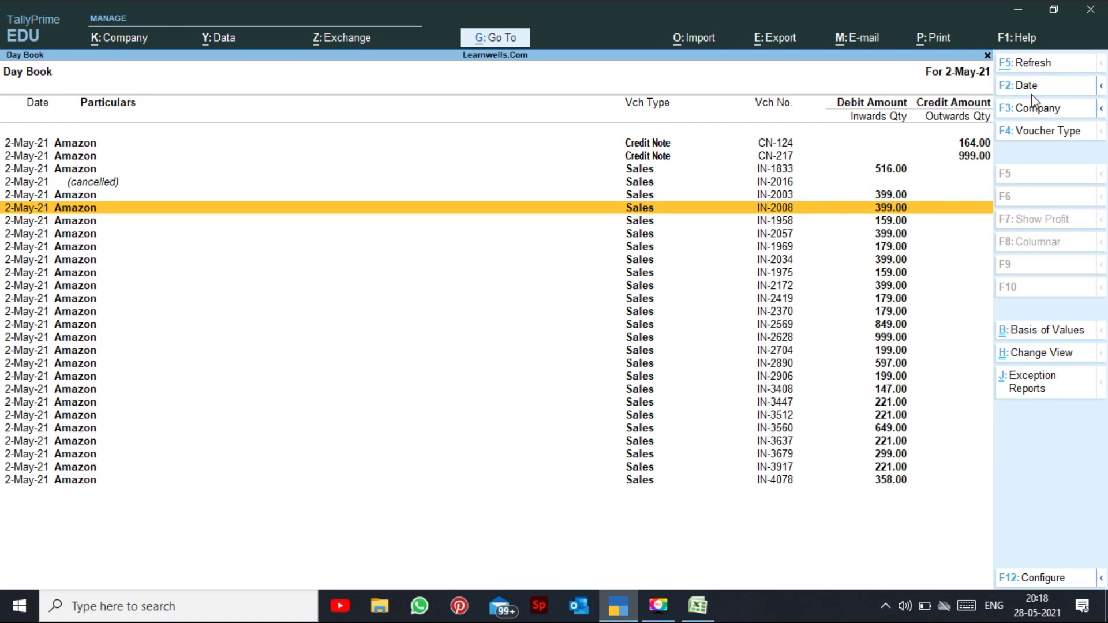
left_click(1033, 64)
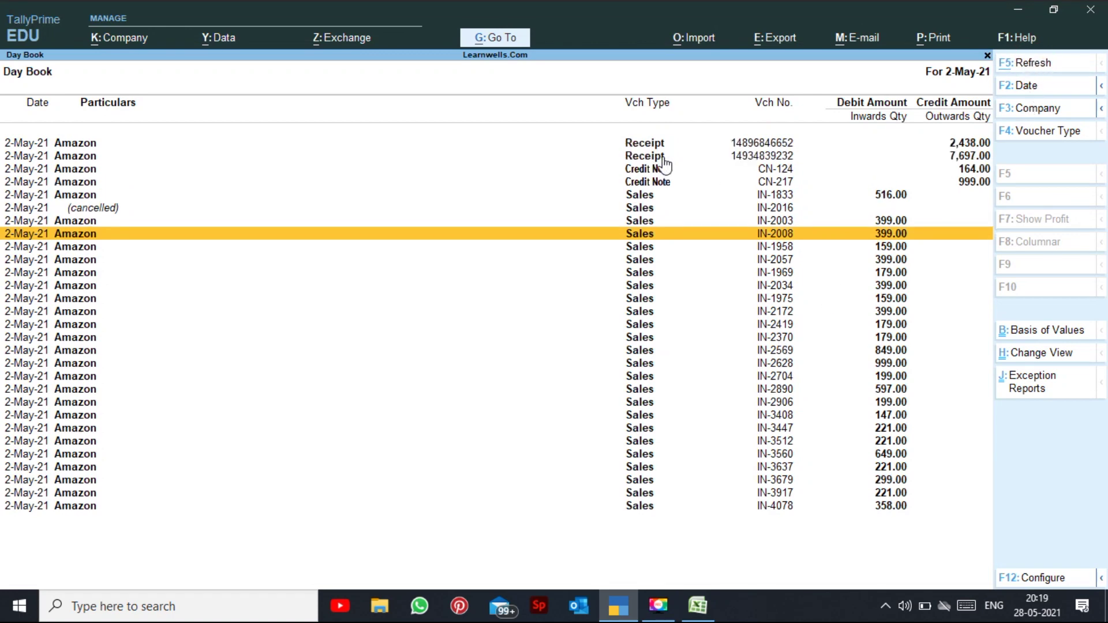
left_click(716, 144)
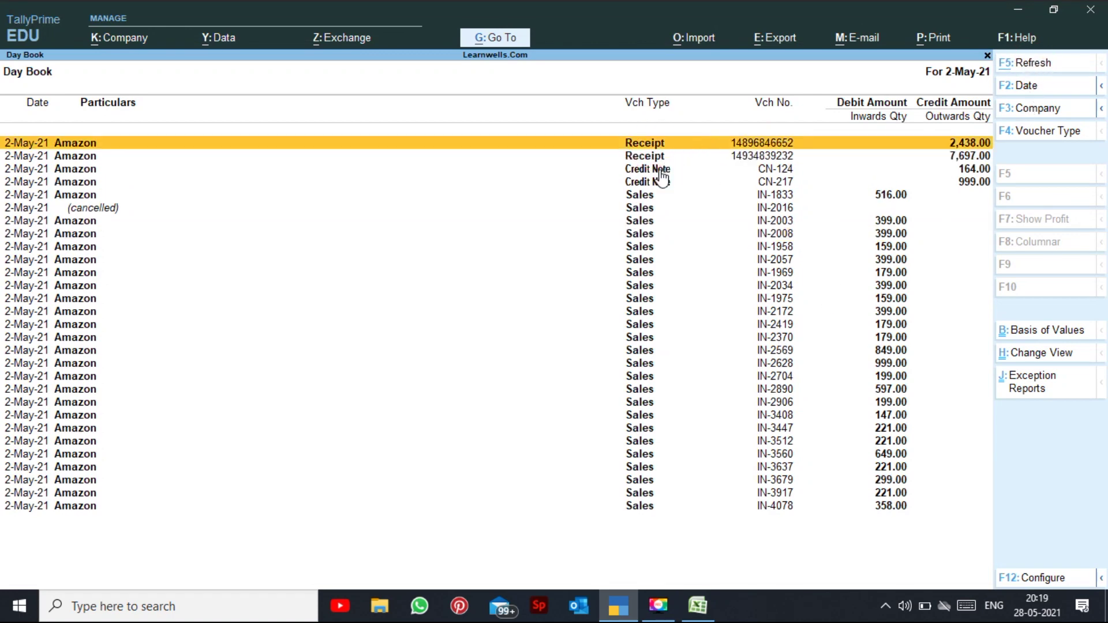
key("Return")
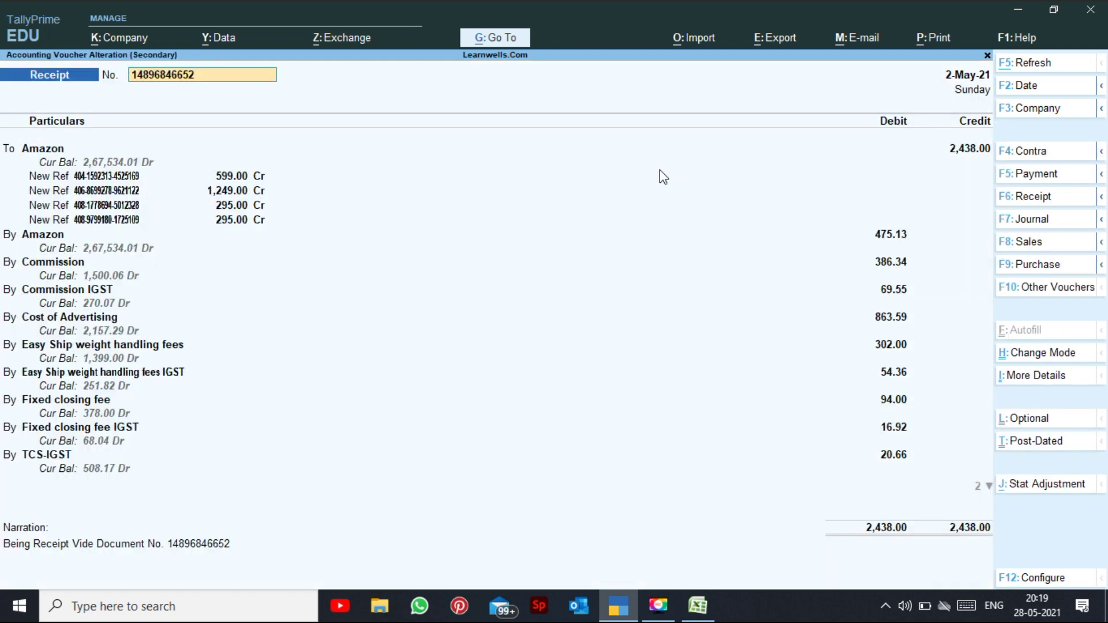
left_click(968, 154)
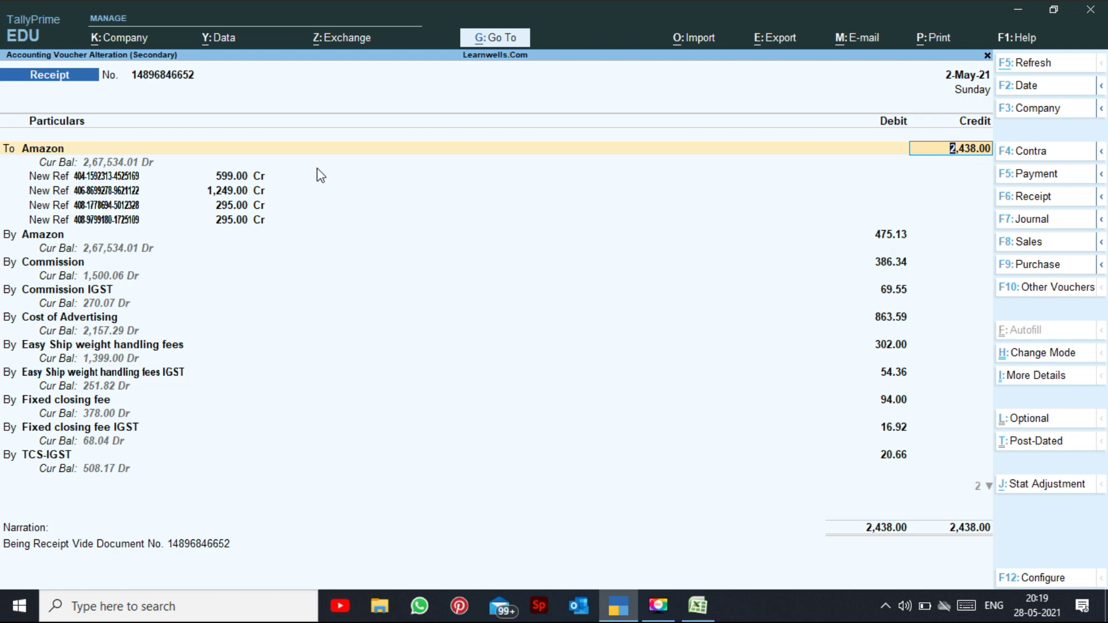
left_click(141, 176)
left_click(226, 177)
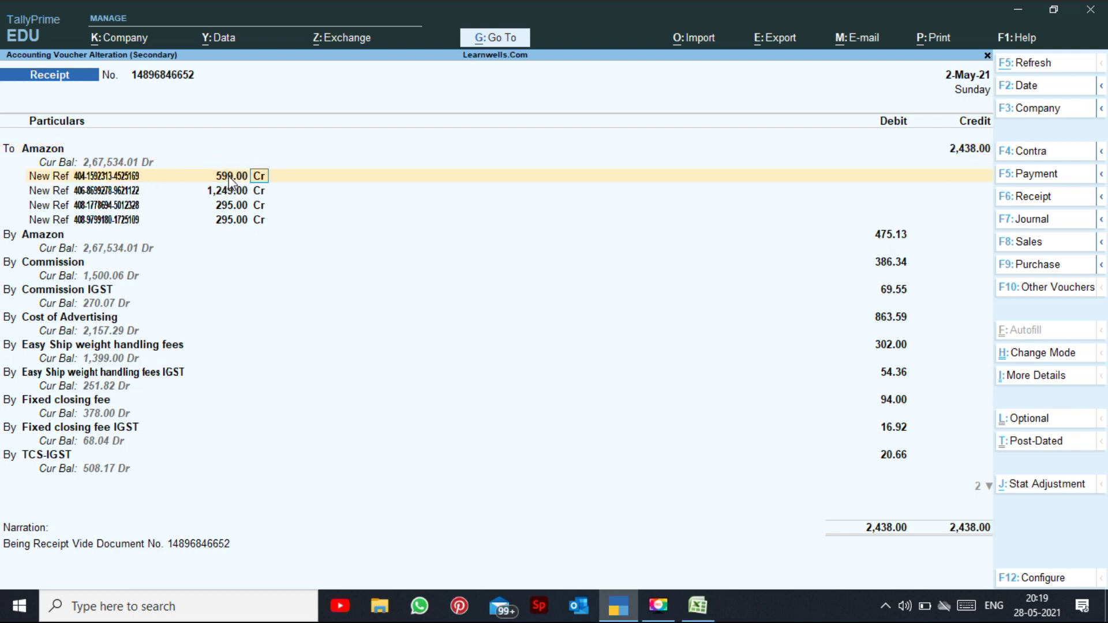
key("Down")
key("Down")
key("Down")
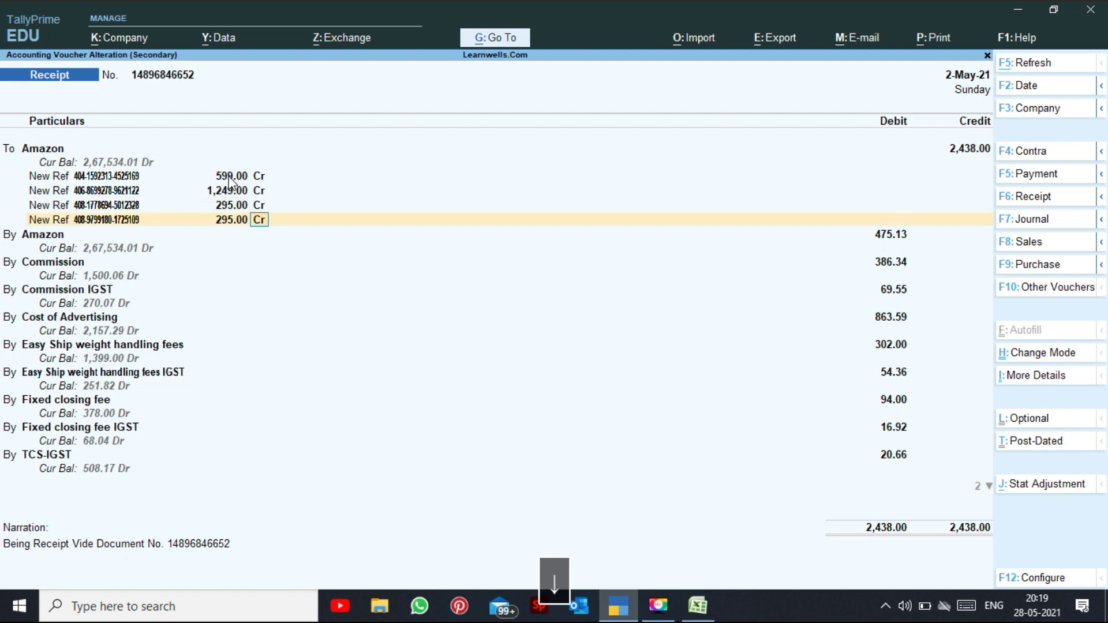
key("Return")
key("Return")
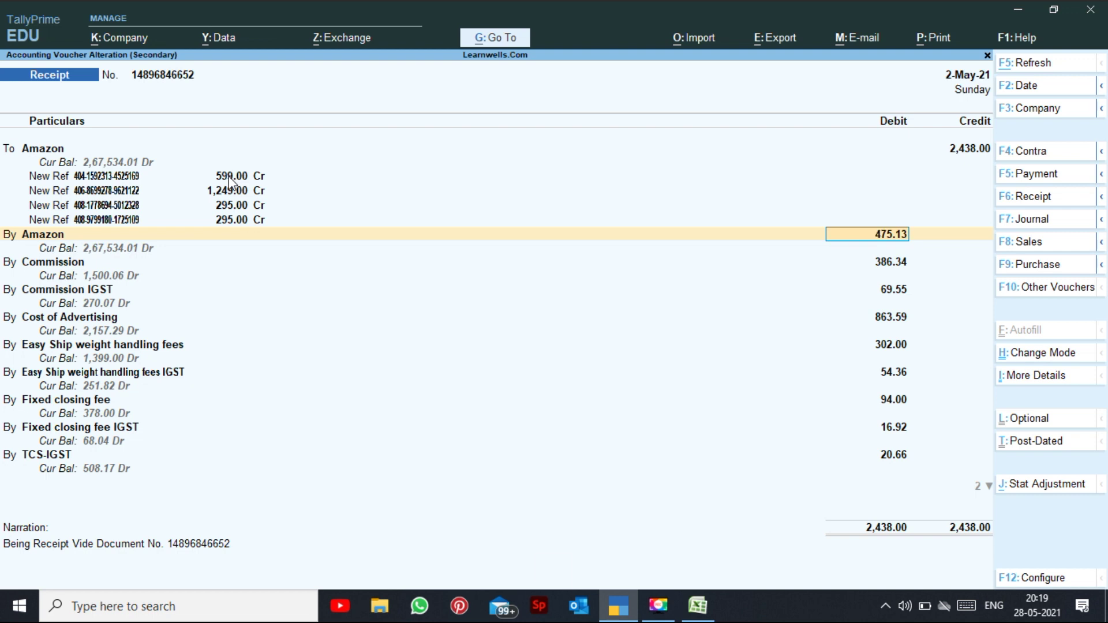
key("Down")
key("Down")
key("Down")
key("Down")
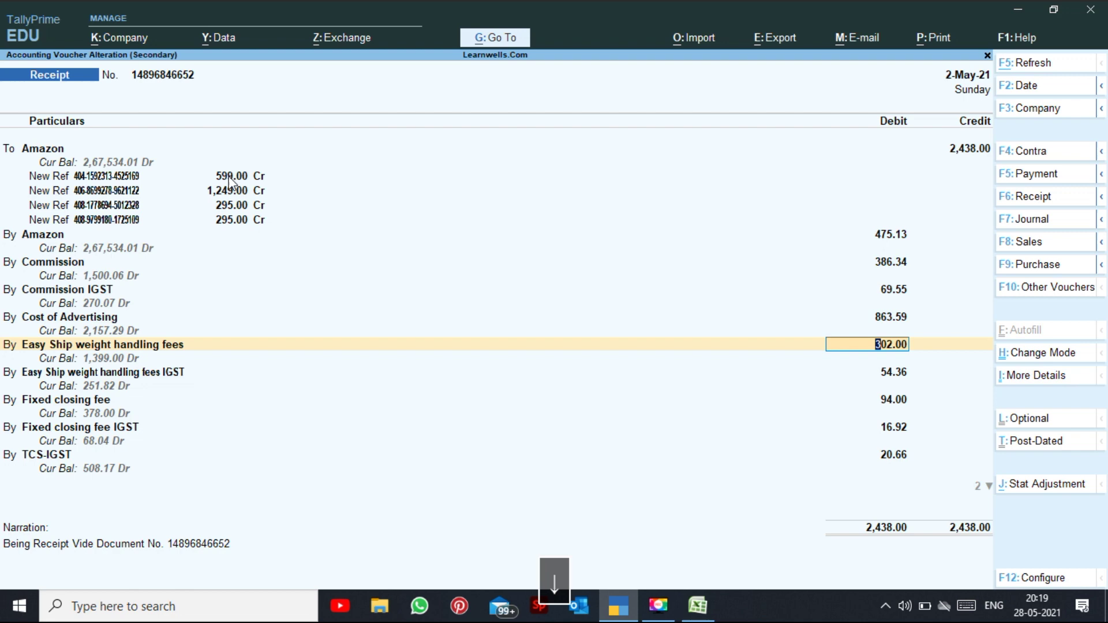
key("Down")
key("Down")
key("Down")
key("Down")
key("Down")
key("Down")
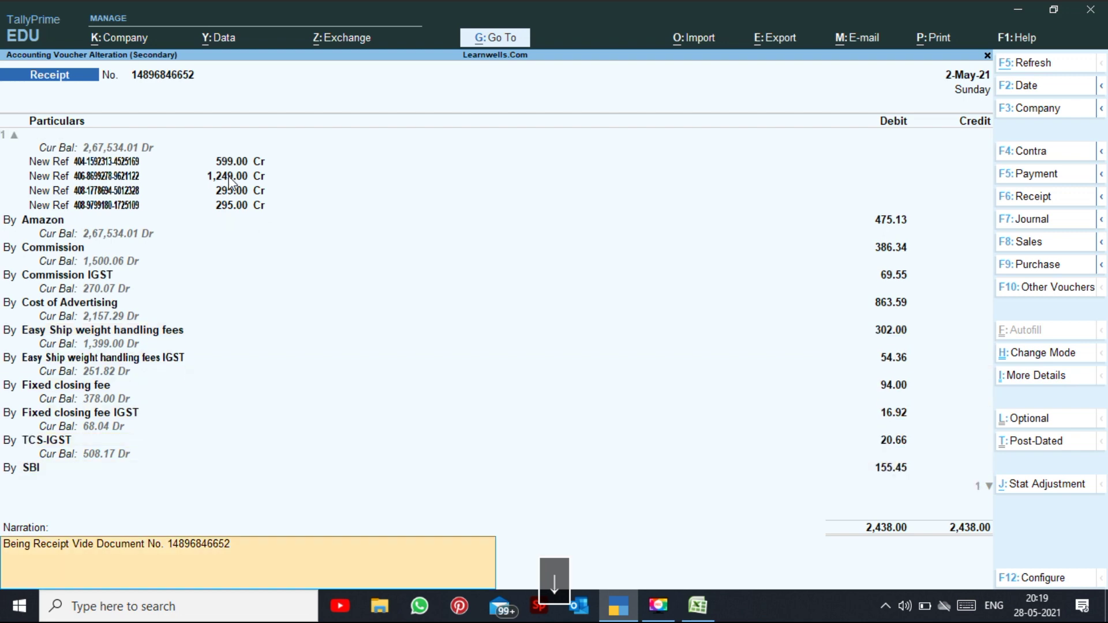
key("Up")
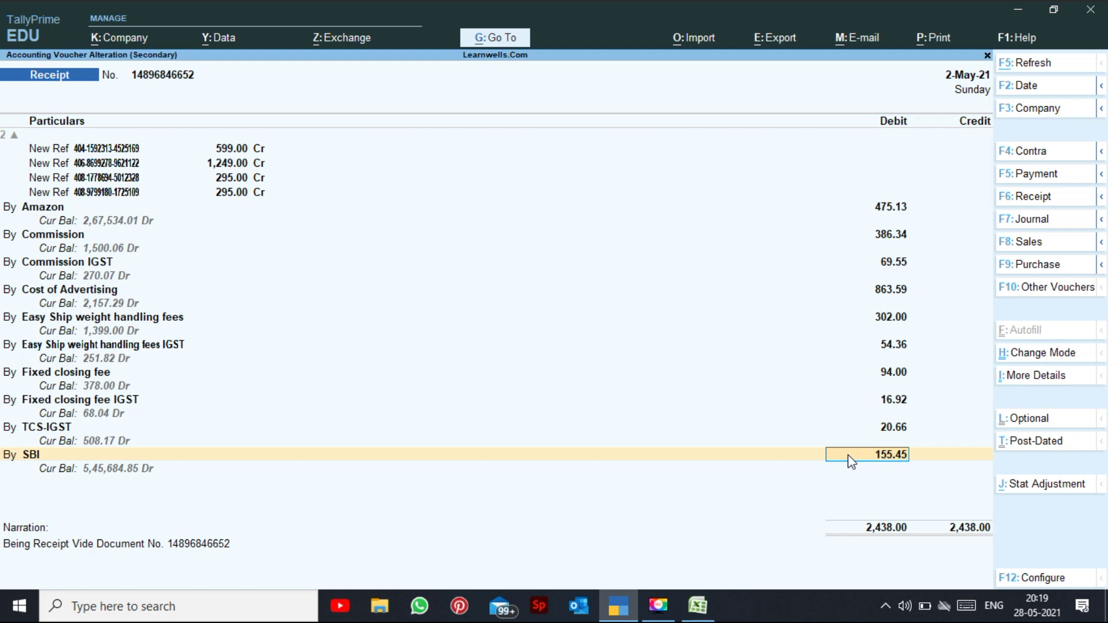
key("Escape")
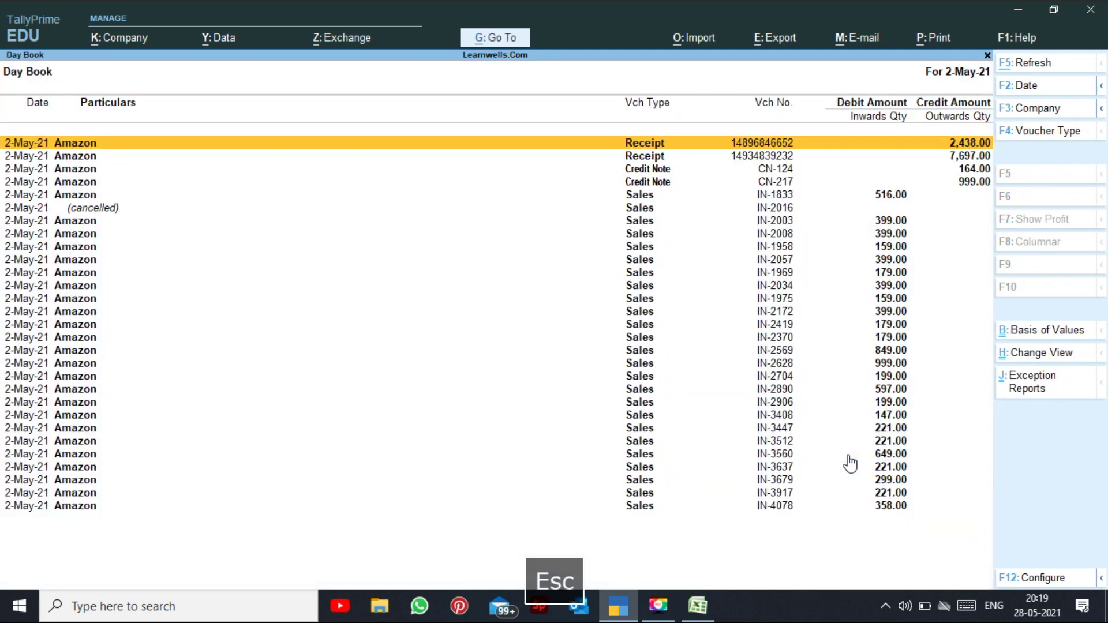
key("Down")
key("Return")
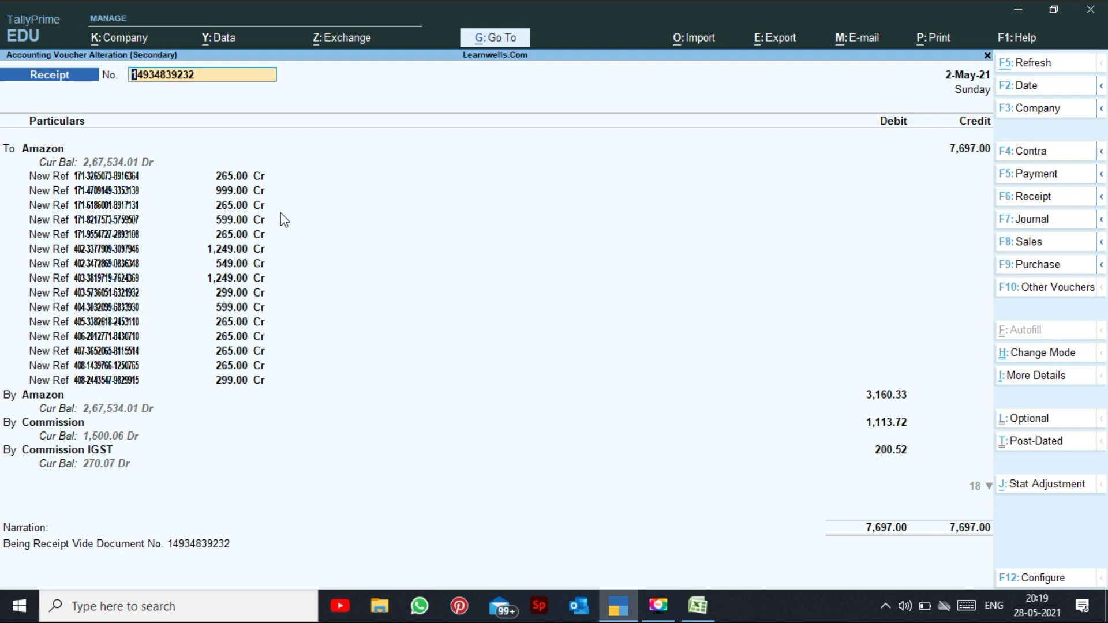
left_click(238, 178)
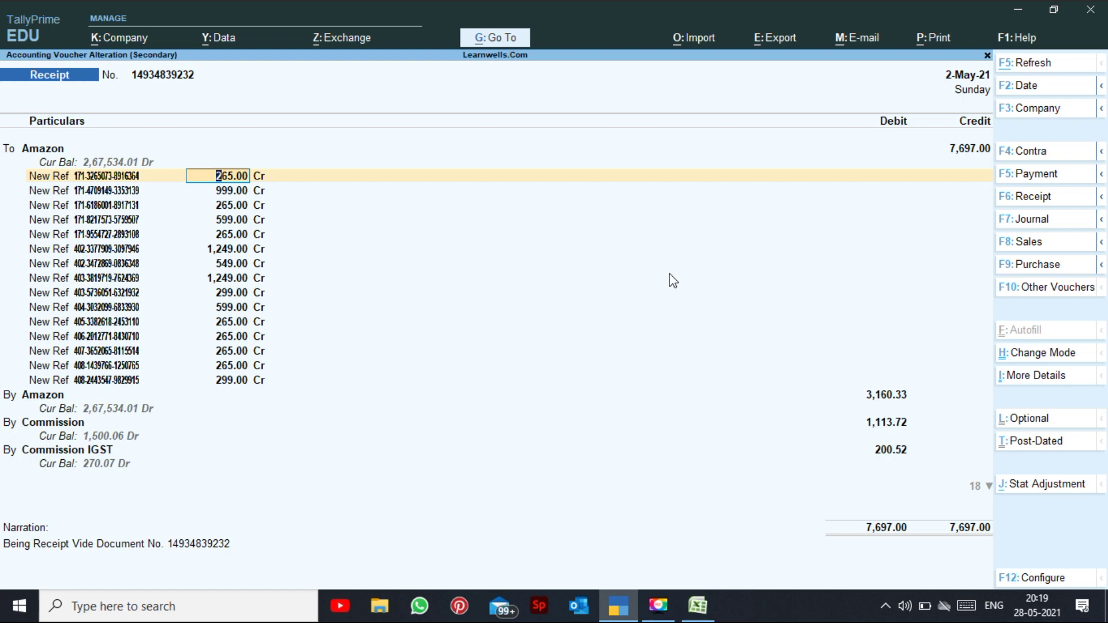
key("Escape")
key("Escape")
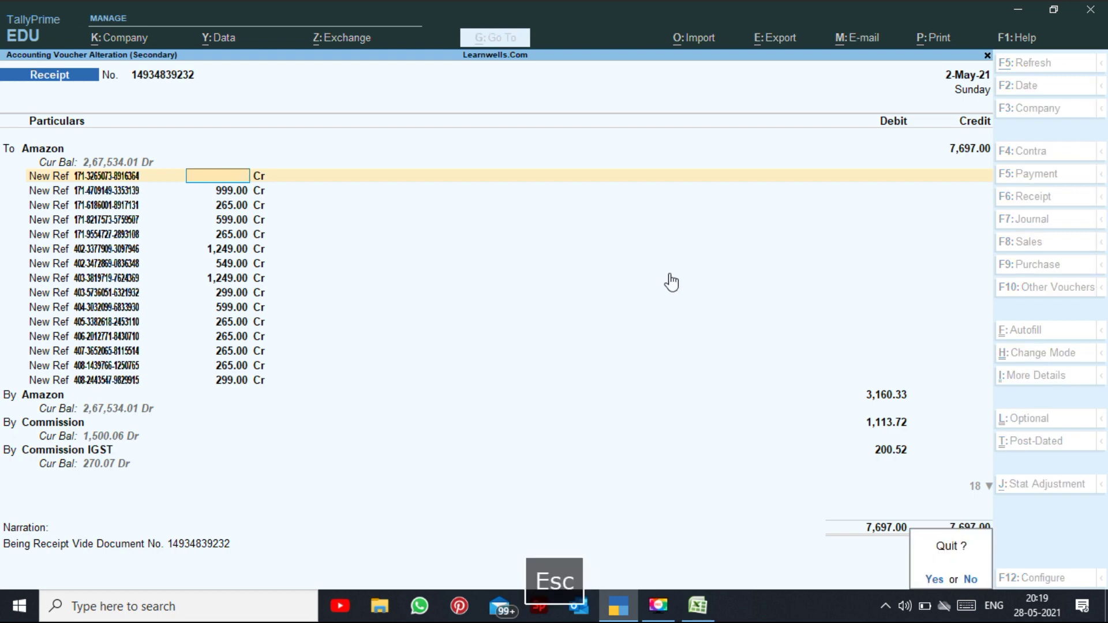
key("Escape")
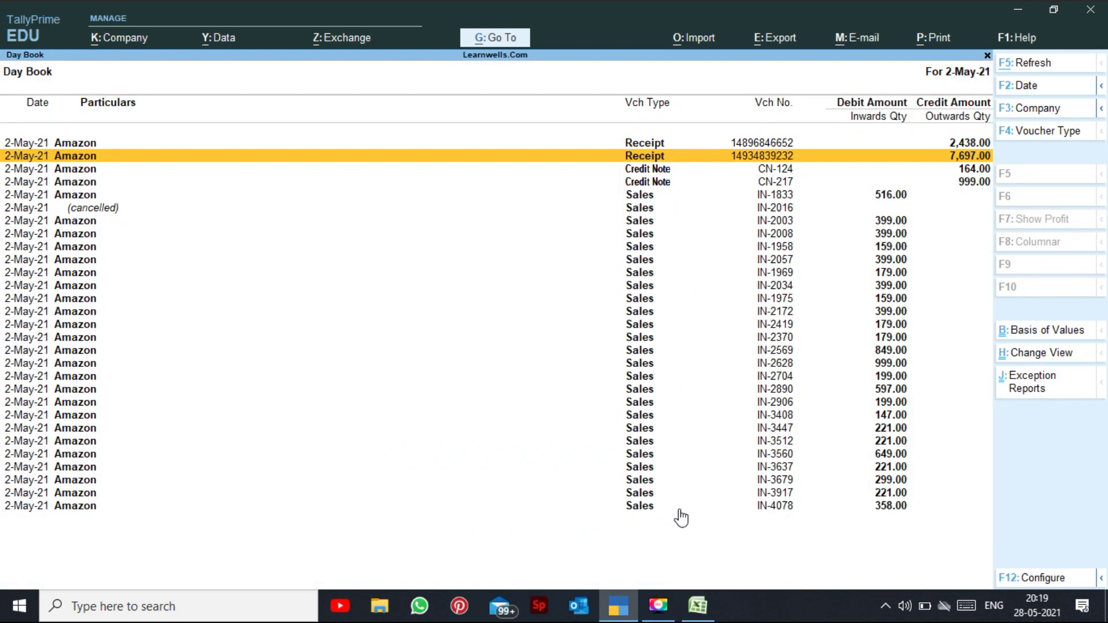
mouse_move(698, 606)
left_click(691, 588)
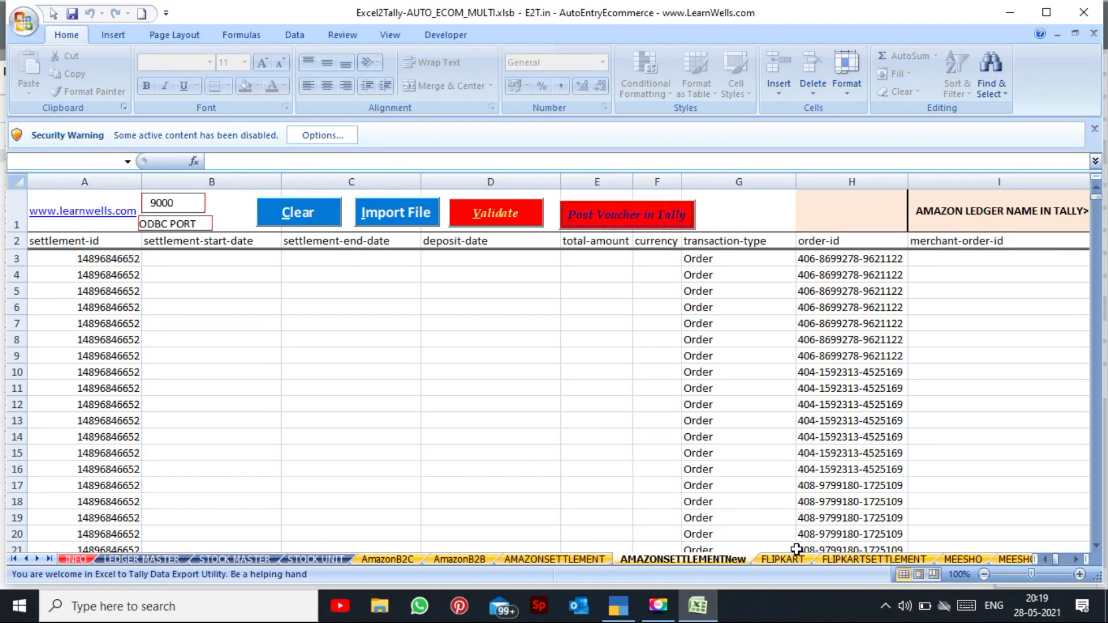
Step: Browse the FLIPKART sheet's columns from description to Order Approval Date, glancing at FLIPKARTSETTLEMENT
left_click(783, 559)
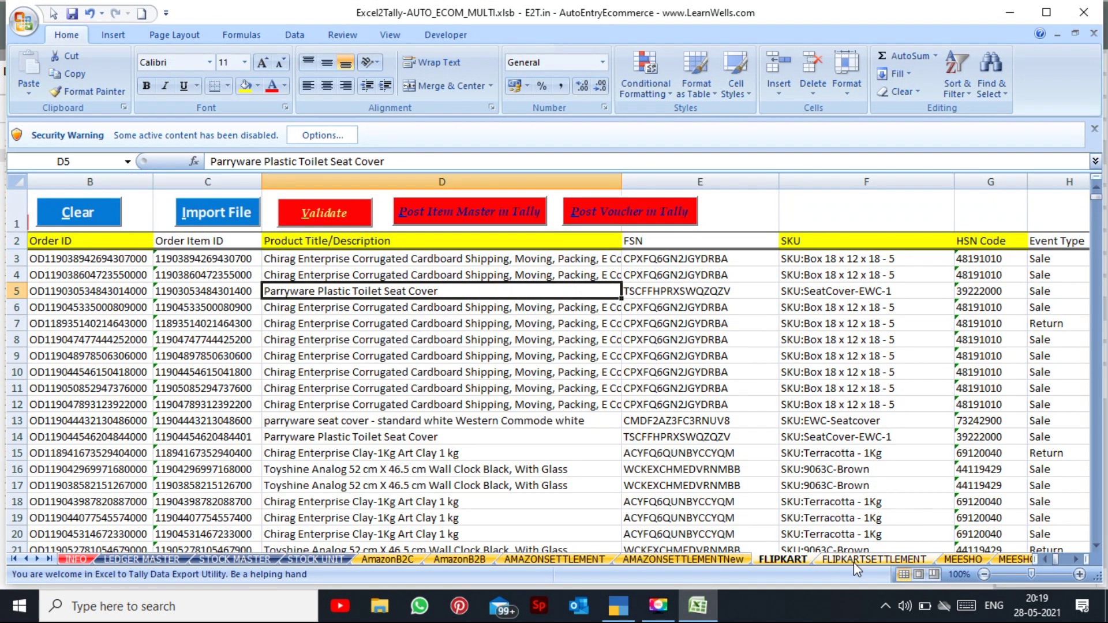
left_click(829, 560)
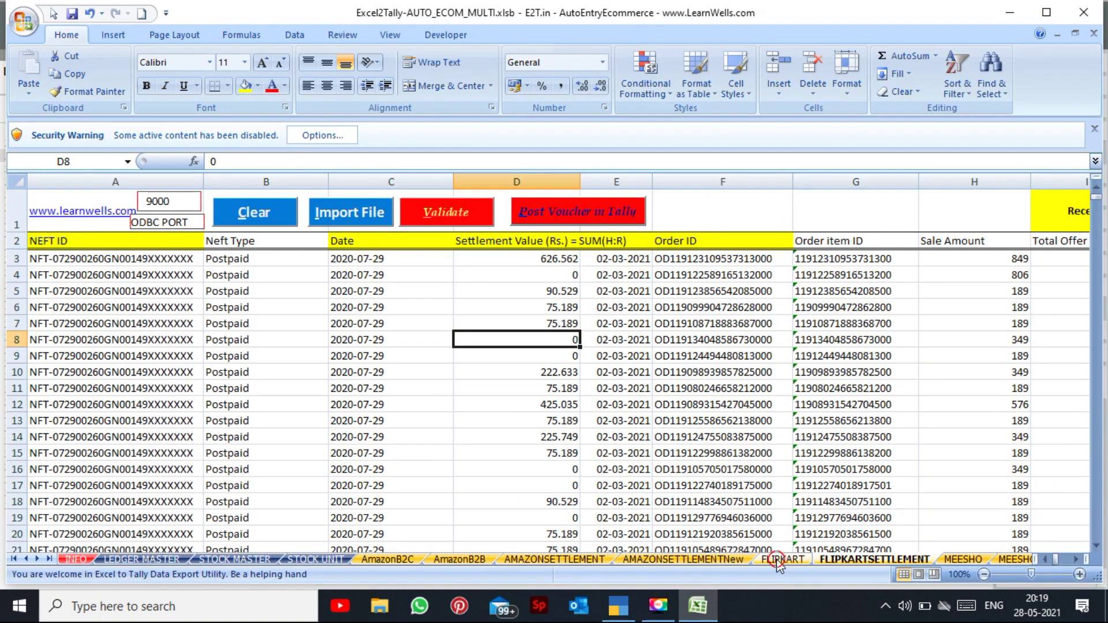
left_click(780, 560)
key("Right")
key("Right")
key("Right")
key("Right")
key("Right")
key("Left")
key("Left")
key("Left")
key("Home")
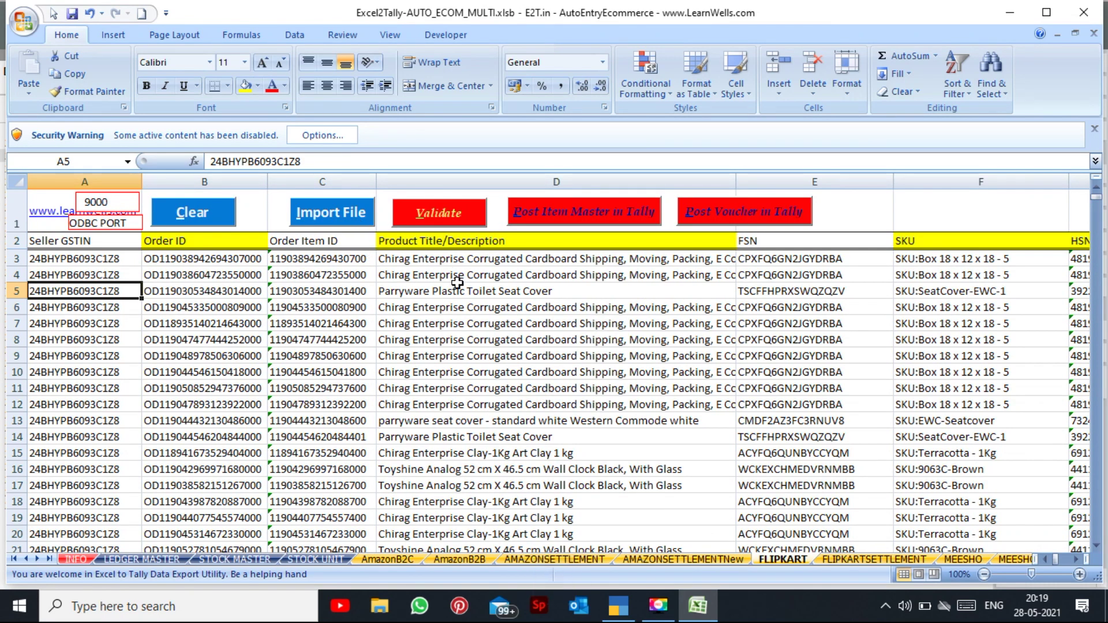
left_click(493, 298)
key("Right")
key("Right")
key("Right")
key("Right")
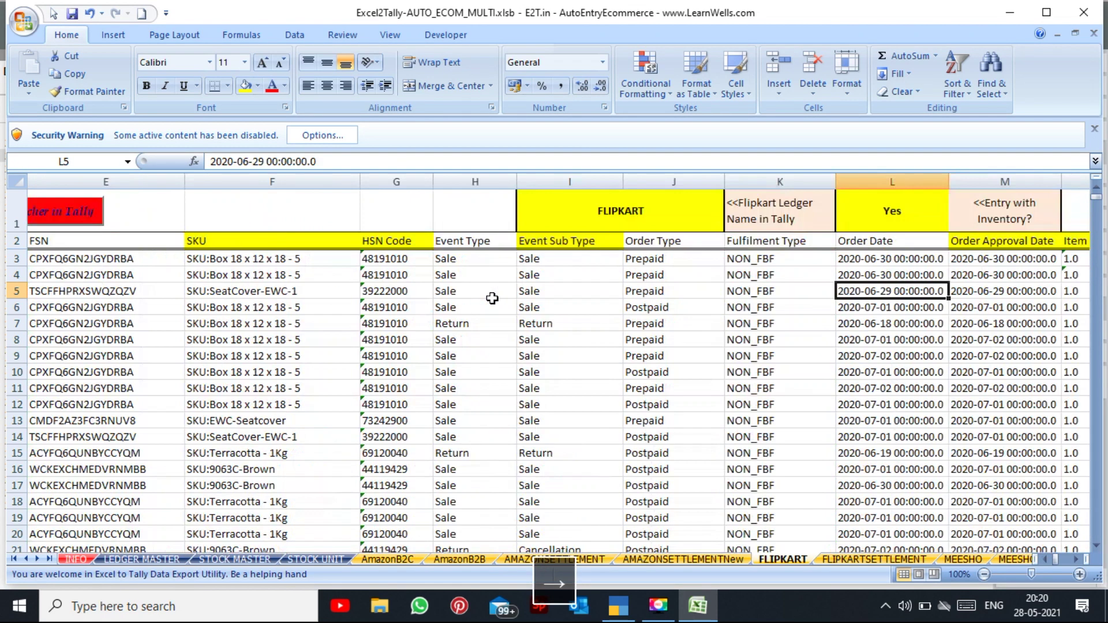
key("Right")
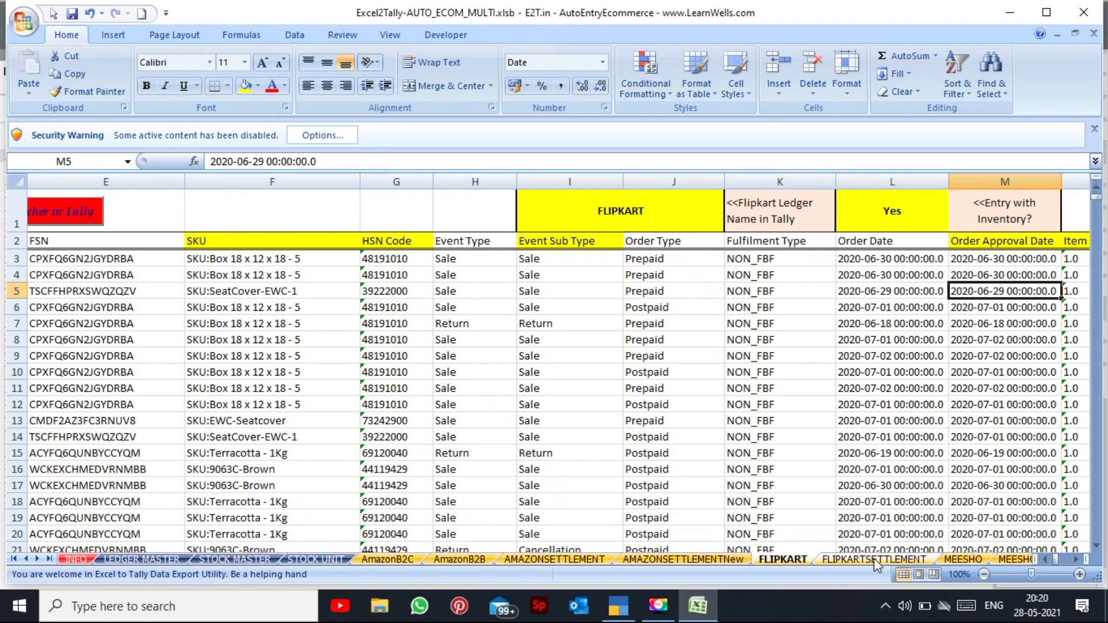
left_click(874, 556)
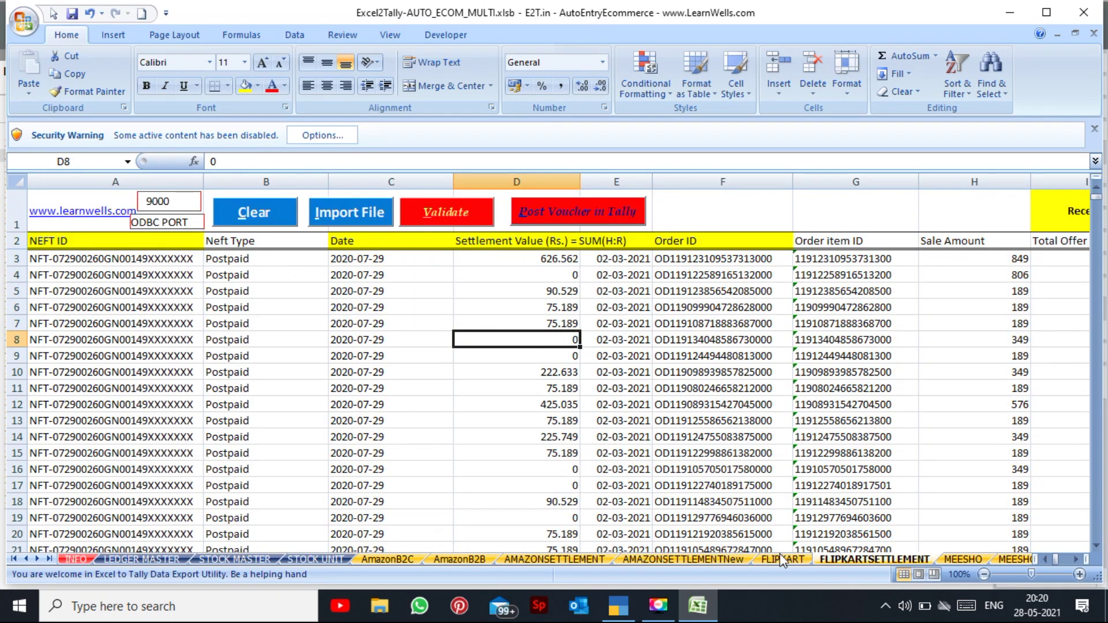
left_click(781, 559)
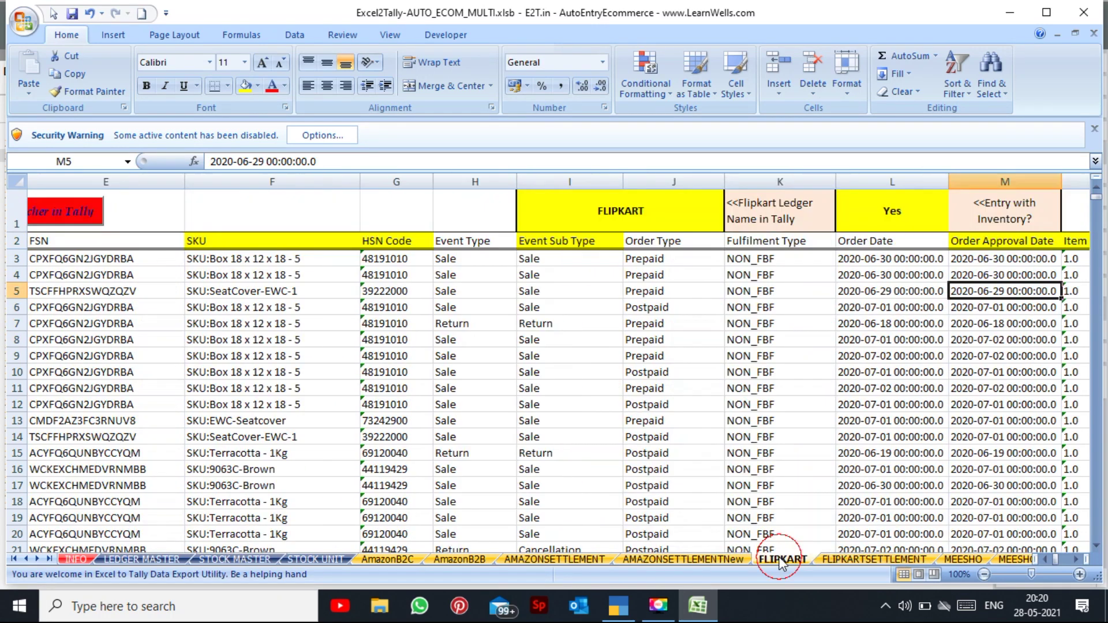
Step: Switch inventory setting L1 to No and back to Yes
left_click(904, 202)
left_click(956, 226)
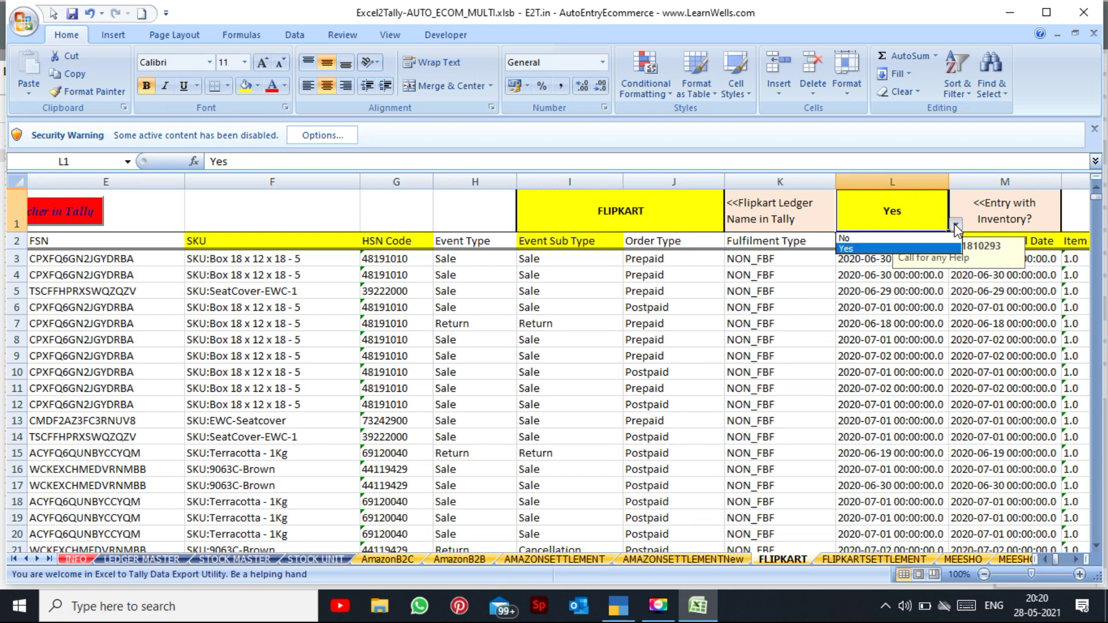
left_click(883, 250)
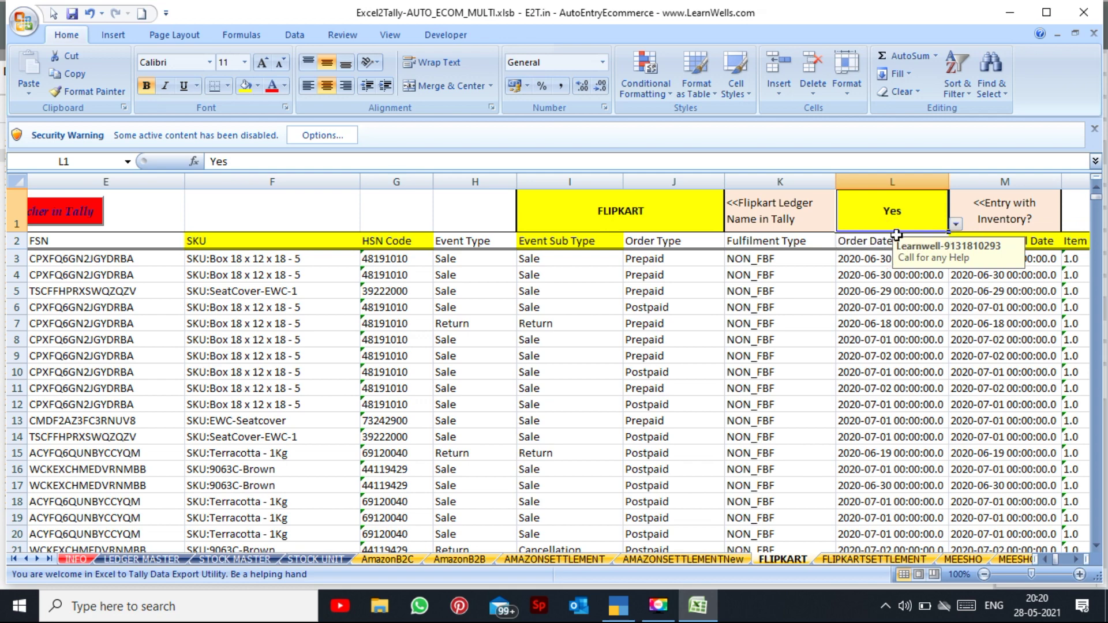
left_click(956, 224)
left_click(894, 240)
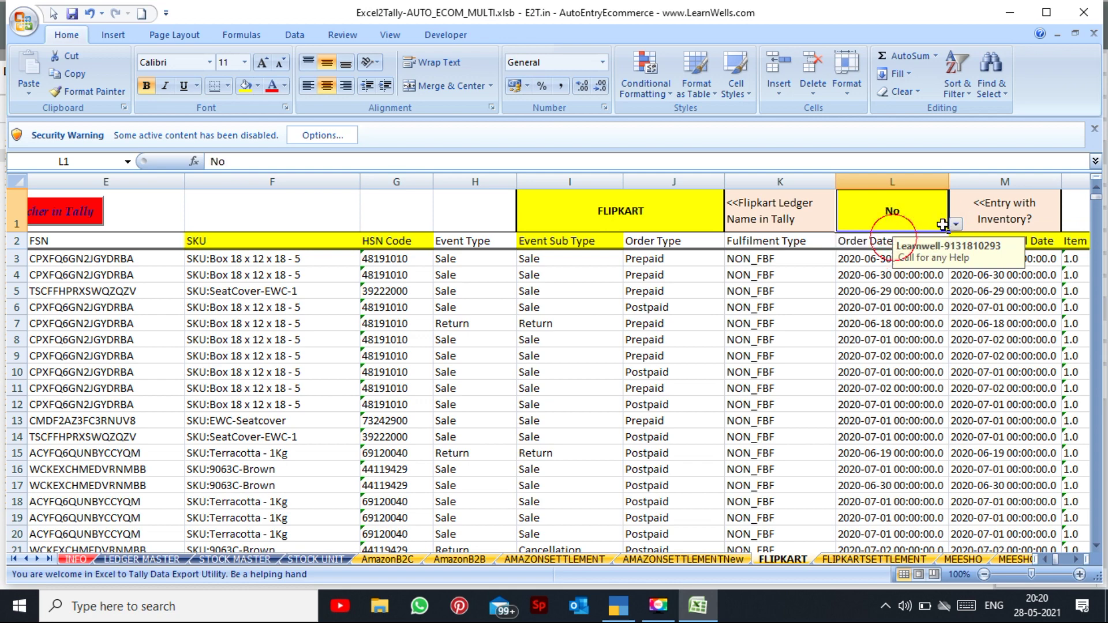
left_click(956, 224)
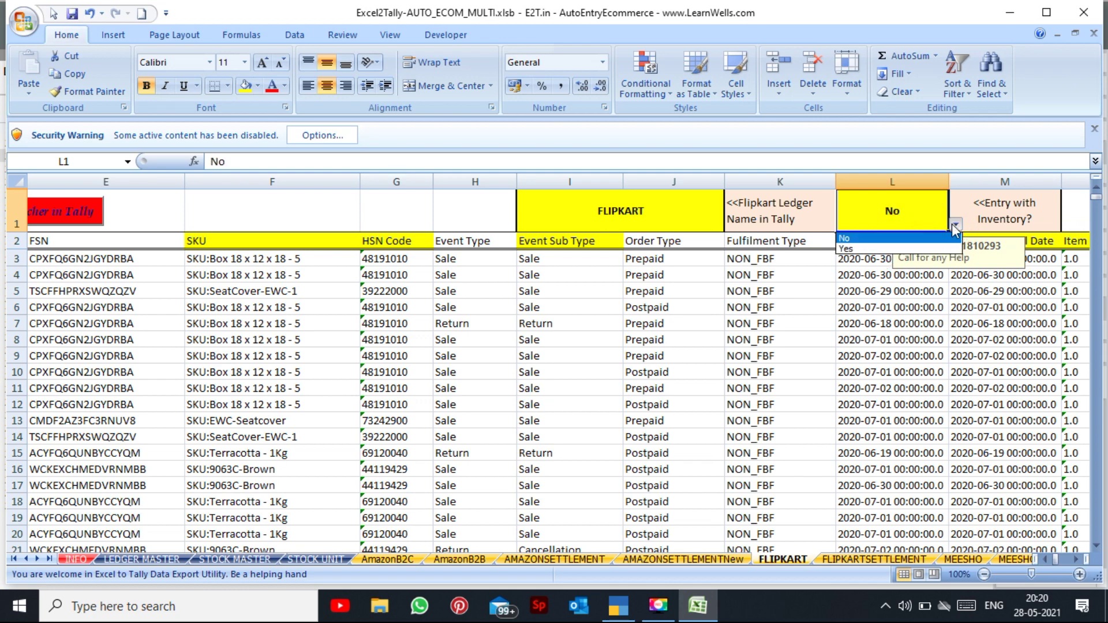
left_click(887, 249)
left_click(869, 269)
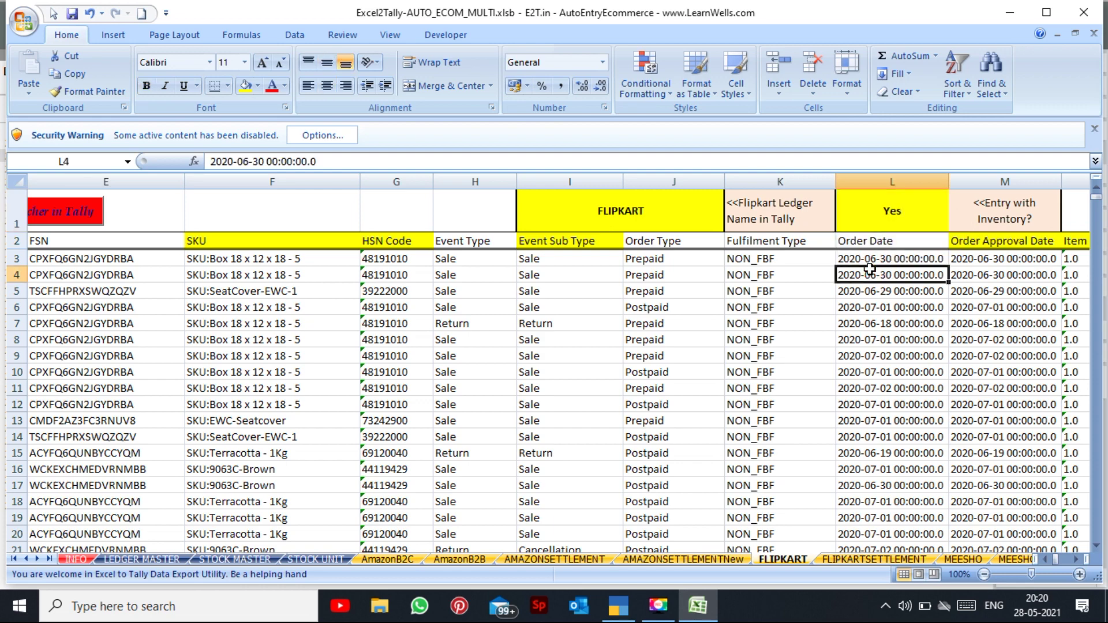
Step: Scroll the sheet tabs to reveal the remaining marketplace sheets through GSTR2A-II
left_click(37, 560)
left_click(38, 560)
left_click(38, 560)
left_click(38, 560)
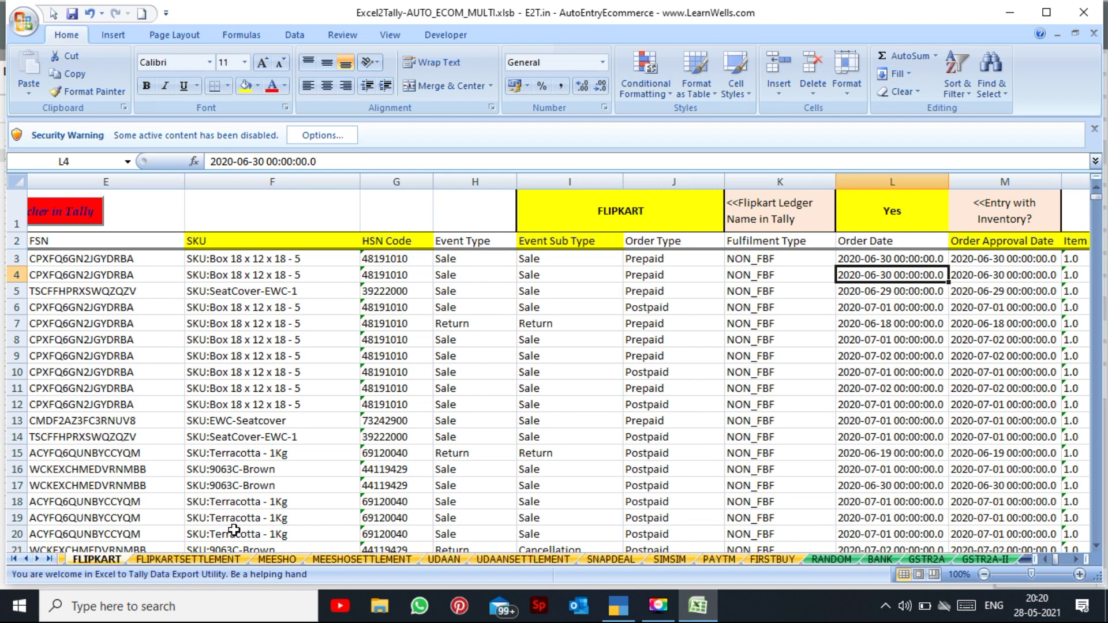
Step: Open the MEESHO sheet and check the date formula in cell D4
left_click(235, 561)
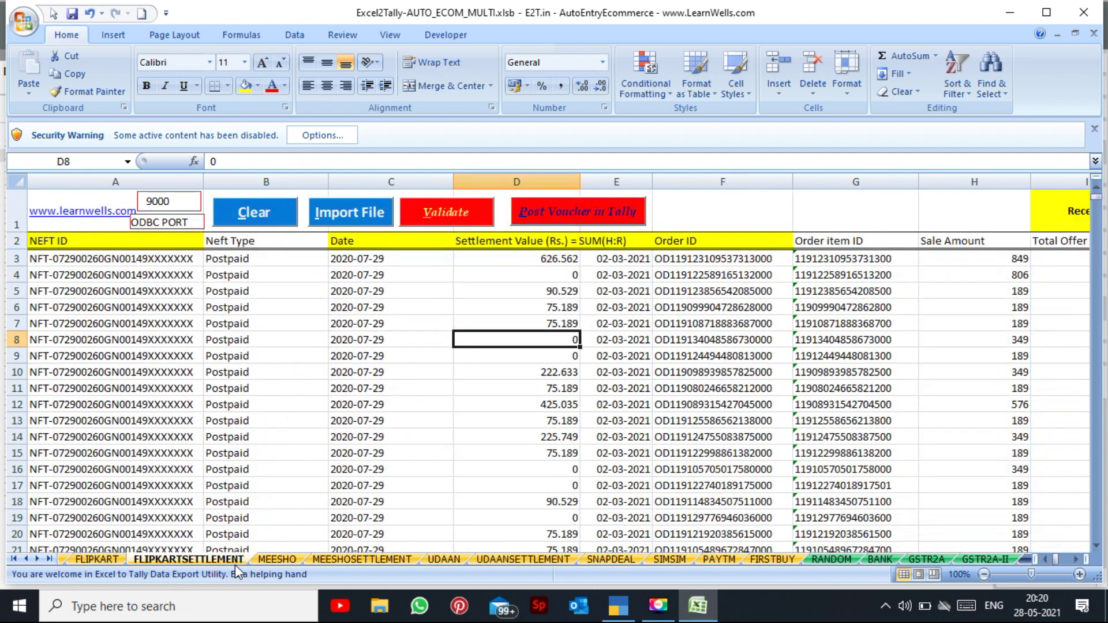
left_click(123, 560)
left_click(173, 560)
left_click(275, 560)
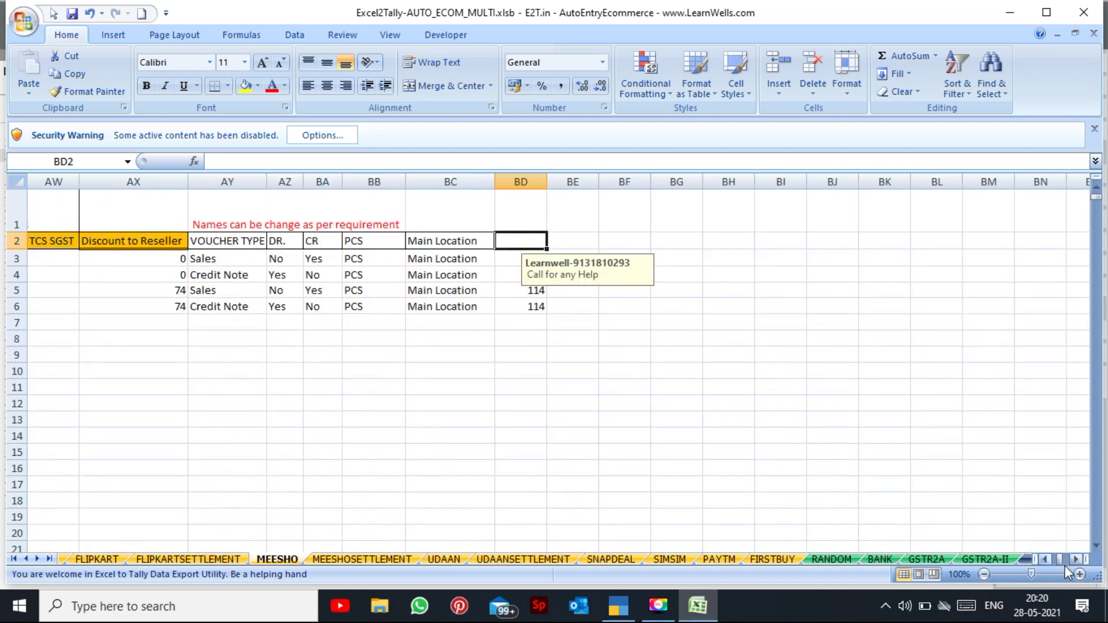
left_click_drag(1060, 560, 1047, 560)
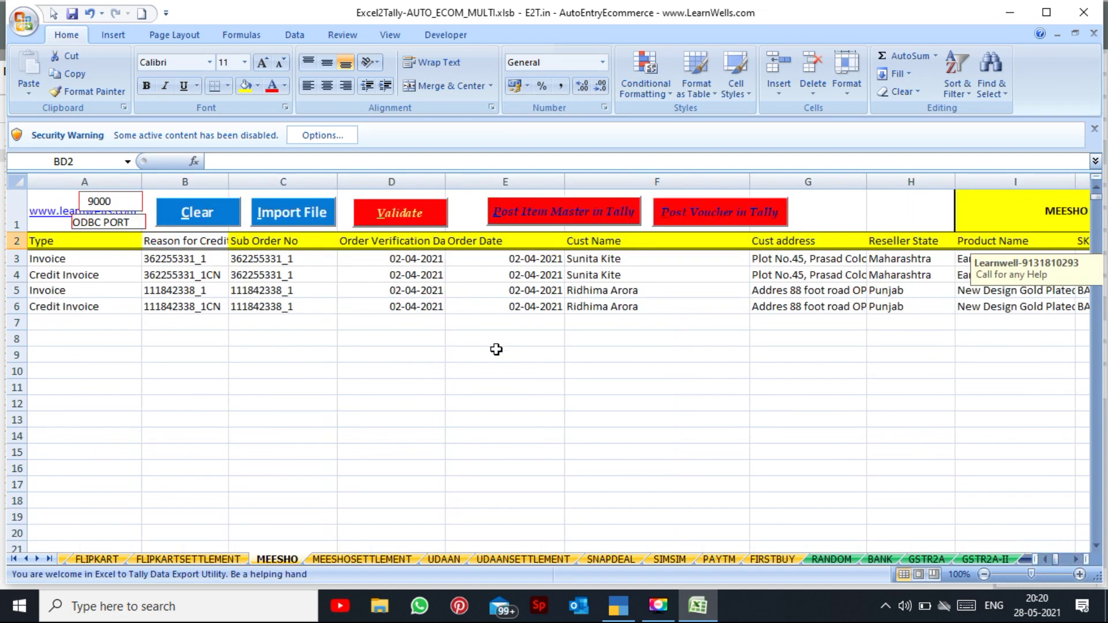
left_click(409, 271)
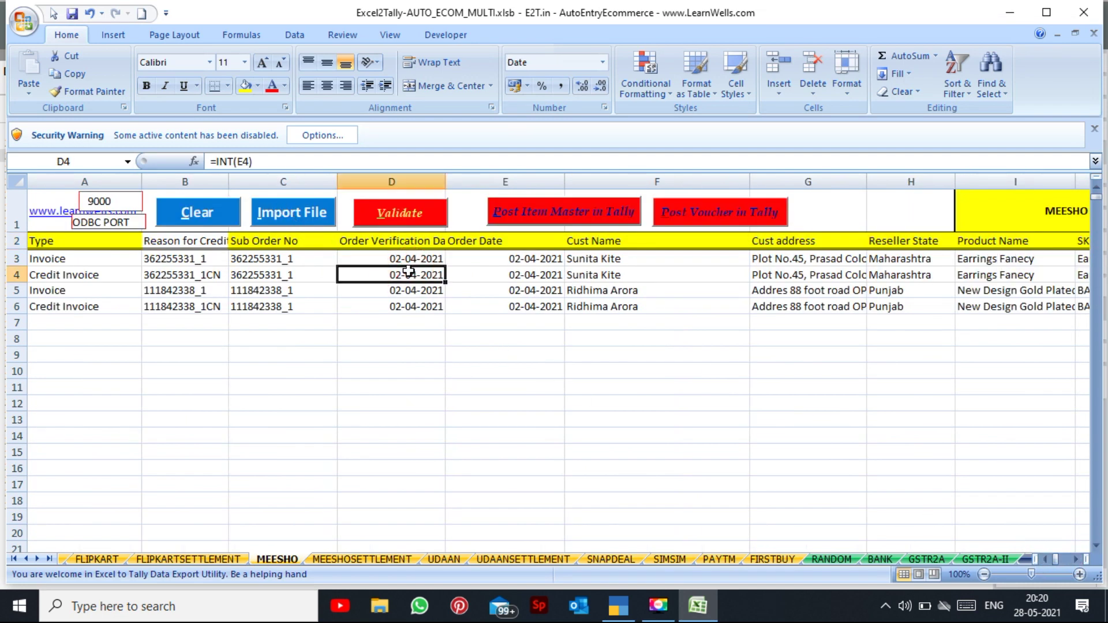
key("Right")
key("Right")
key("Right")
key("Right")
key("Right")
key("Right")
key("Right")
key("Right")
key("Right")
key("Right")
key("Right")
key("Right")
key("Right")
key("Right")
key("Right")
key("Right")
key("Right")
key("Right")
key("Right")
key("Right")
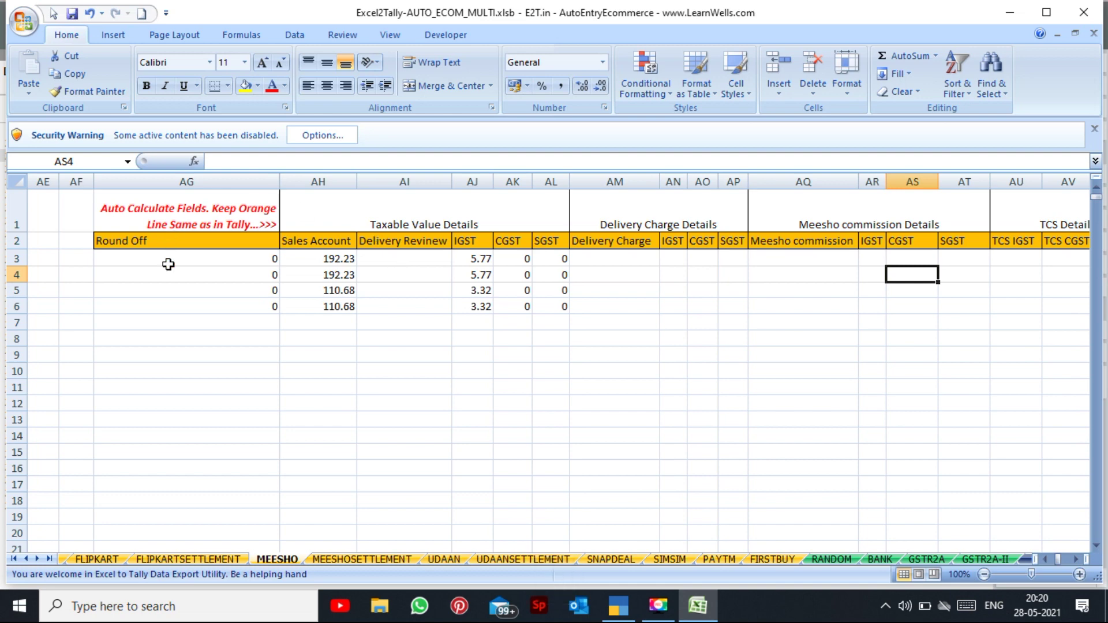
Step: Inspect the calculated amounts from Round Off onward and the VOUCHER TYPE and DR. values
left_click_drag(168, 260, 601, 347)
key("Right")
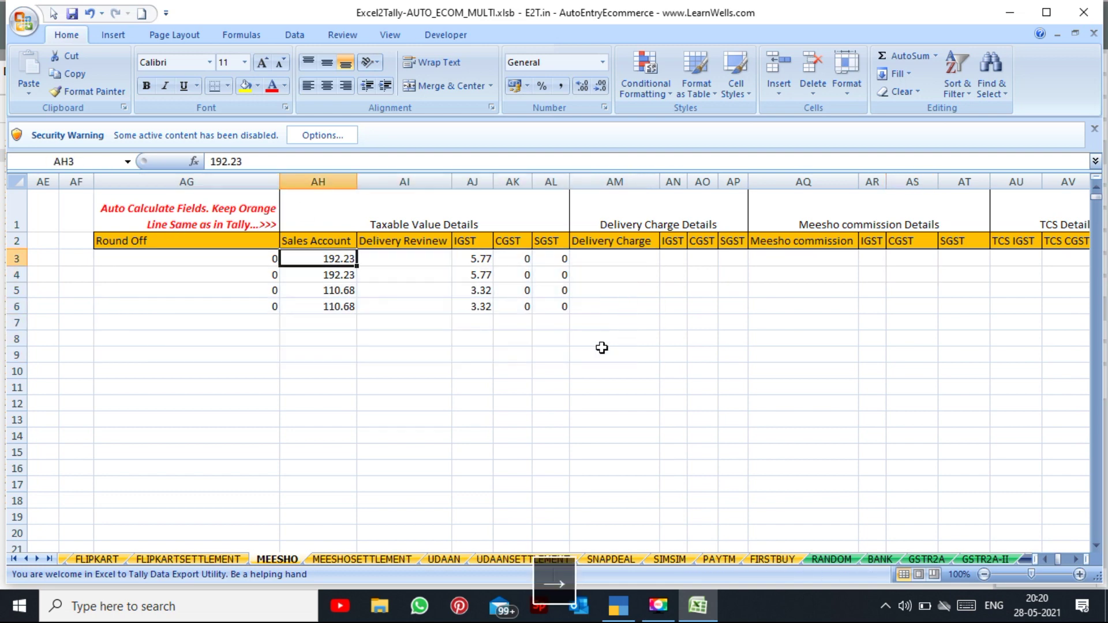
key("Right")
key("Right")
key("Right")
key("Right")
key("Right")
key("Right")
key("Right")
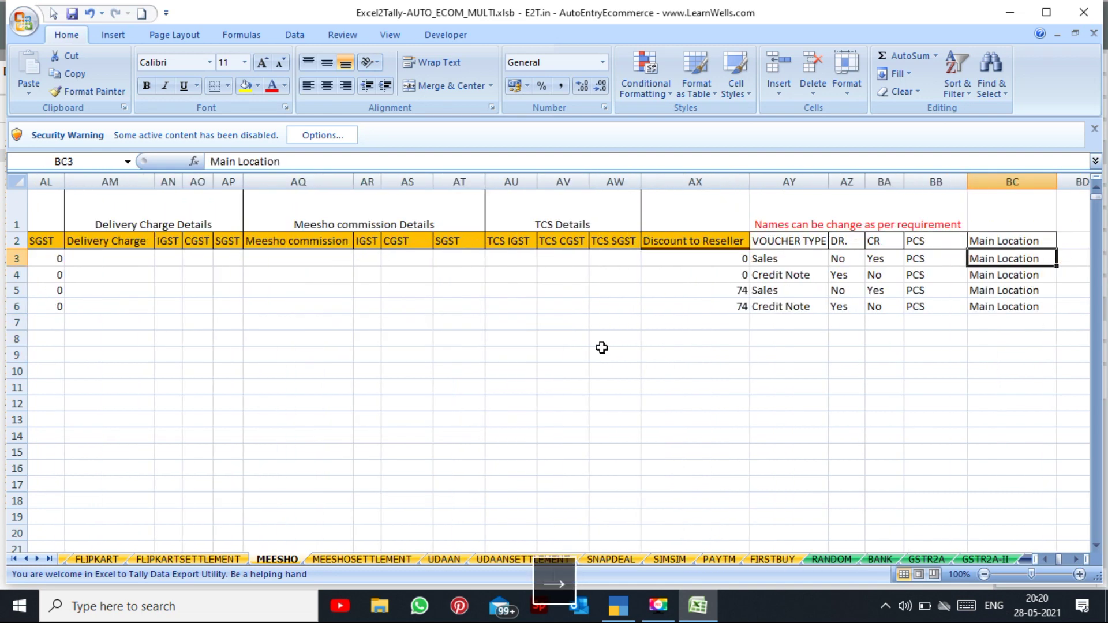
key("Right")
key("Right")
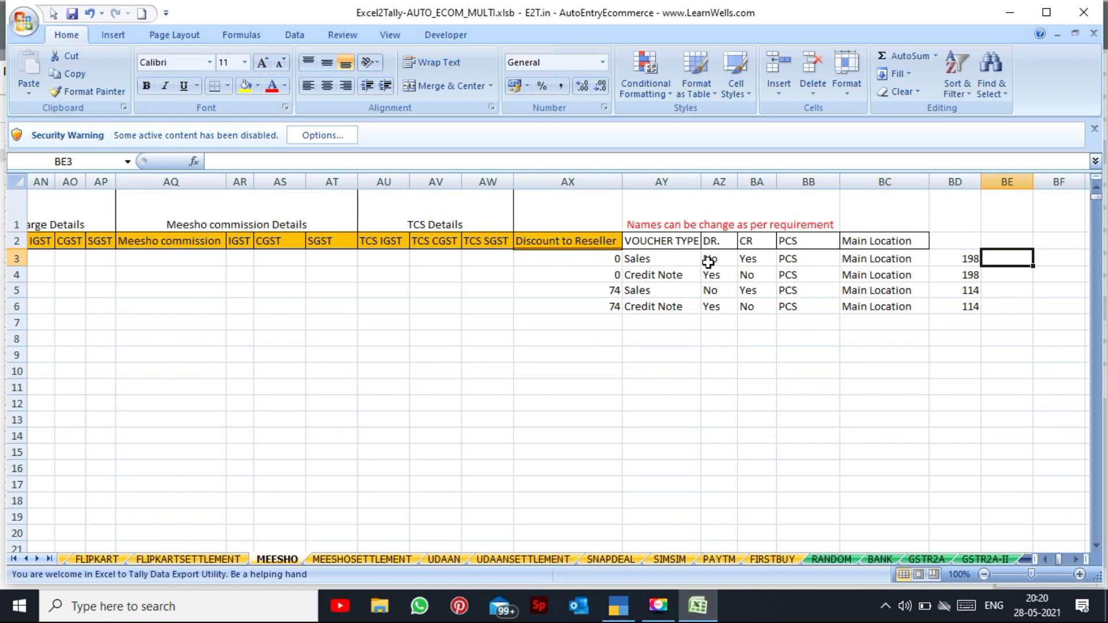
left_click_drag(713, 260, 678, 331)
left_click(676, 367)
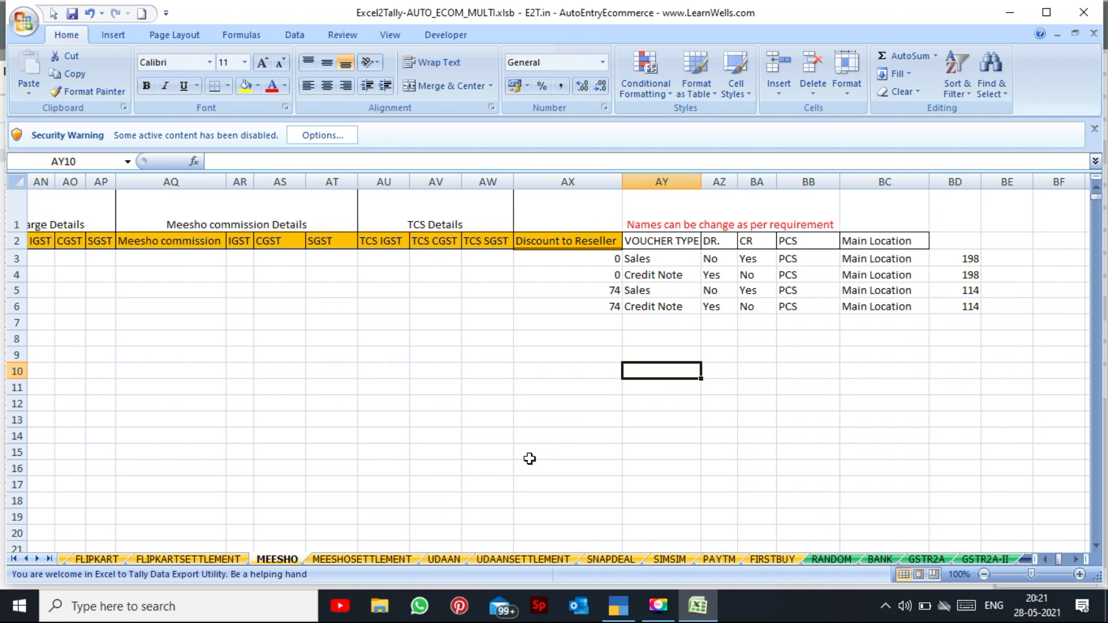
Step: Look over the MEESHOSETTLEMENT and UDAANSETTLEMENT sheets, ending on the UDAAN sheet
left_click(356, 558)
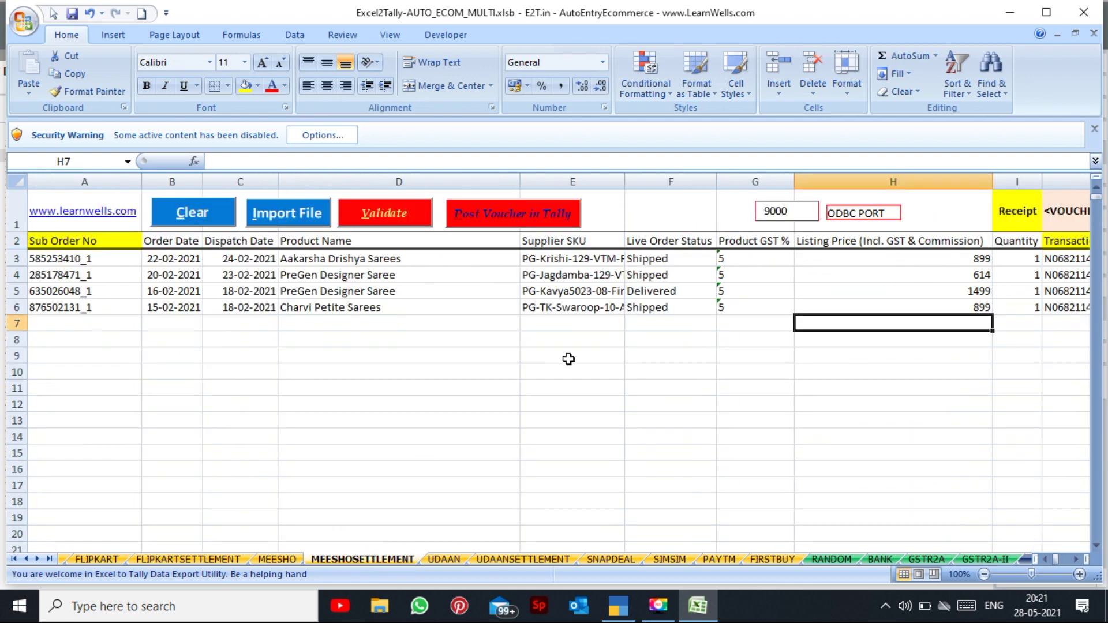
left_click(636, 357)
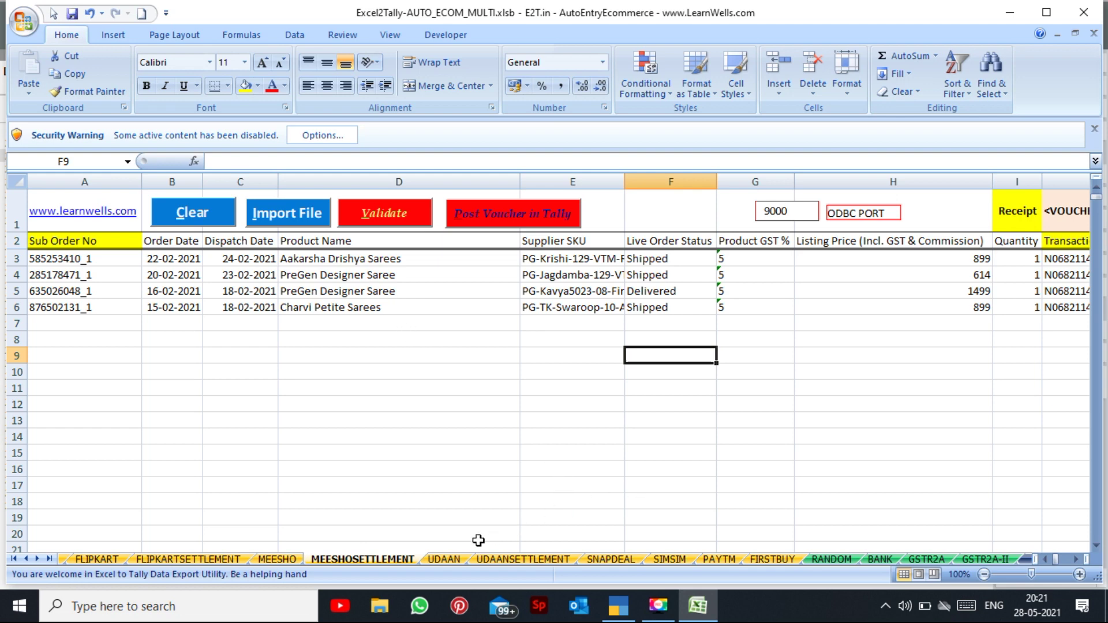
left_click(457, 559)
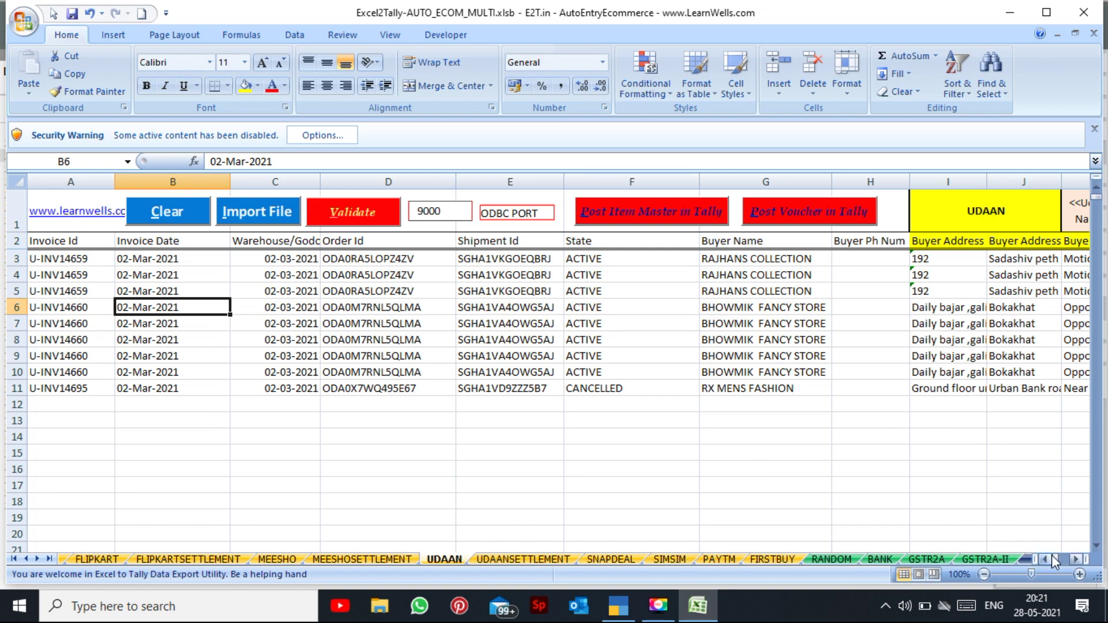
left_click(507, 560)
left_click(455, 559)
Step: Check the UDAAN order ID in D8 and the invoice date in B4
left_click(328, 337)
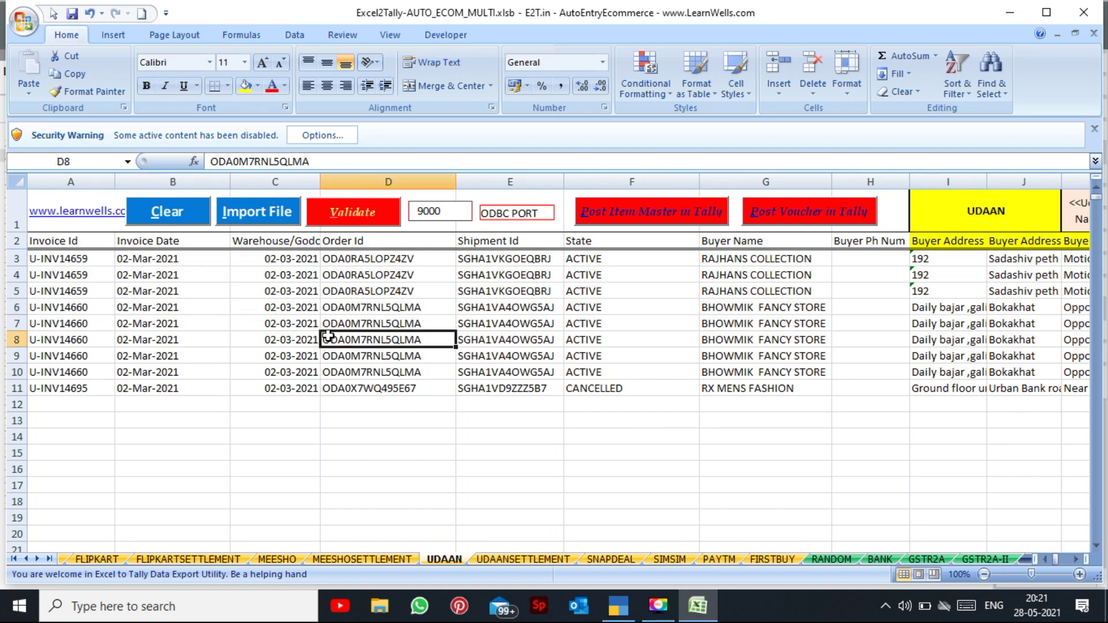
key("Right")
key("Right")
key("Right")
key("Right")
key("Right")
key("Right")
key("Right")
key("Right")
key("Right")
key("Right")
key("Left")
key("Left")
key("Left")
key("Left")
key("Left")
key("Left")
key("Left")
key("Left")
key("Left")
key("Left")
key("Left")
key("Left")
key("Left")
key("Left")
key("Left")
key("Left")
key("Left")
key("Left")
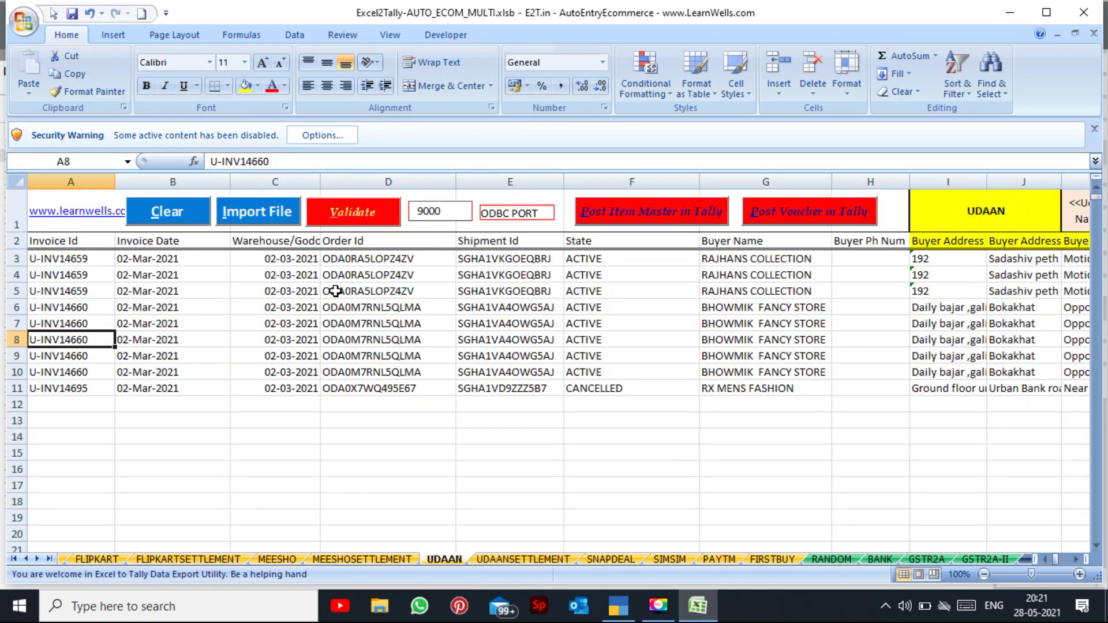
left_click(199, 274)
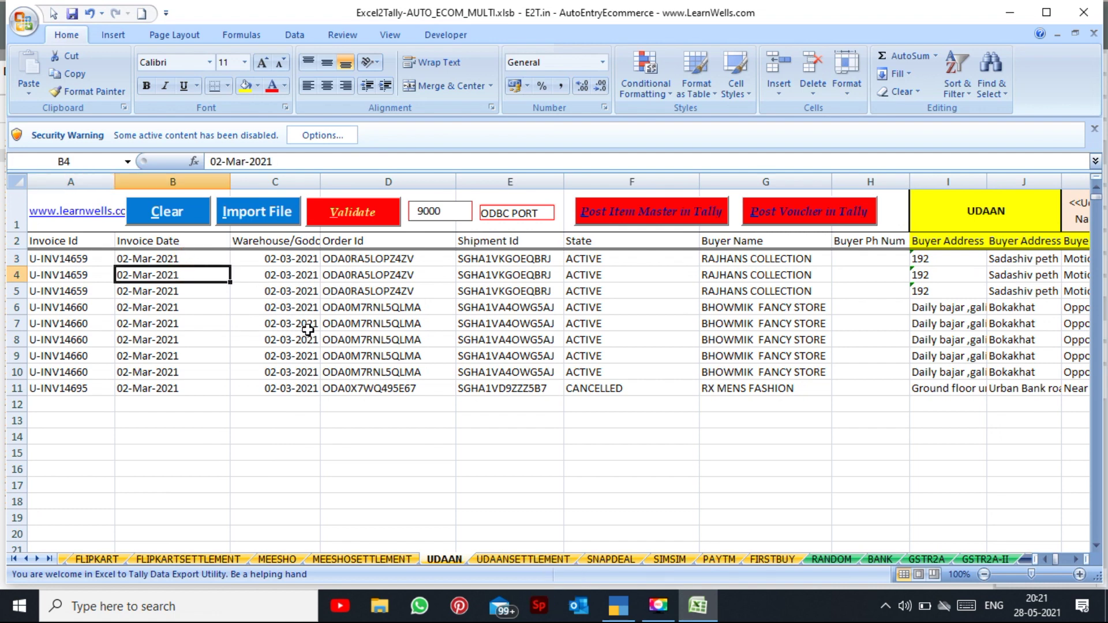
Step: Set TallyPrime's Day Book to 2-Mar-21, scan its vouchers, then return to Excel
left_click(618, 605)
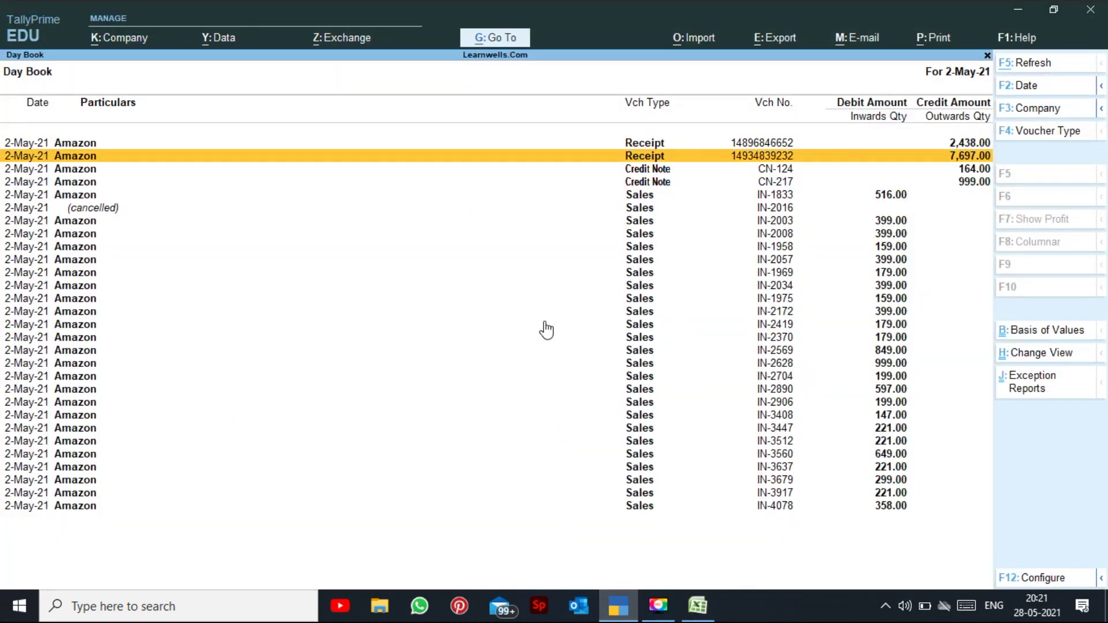
left_click(1027, 86)
type("-3")
key("Return")
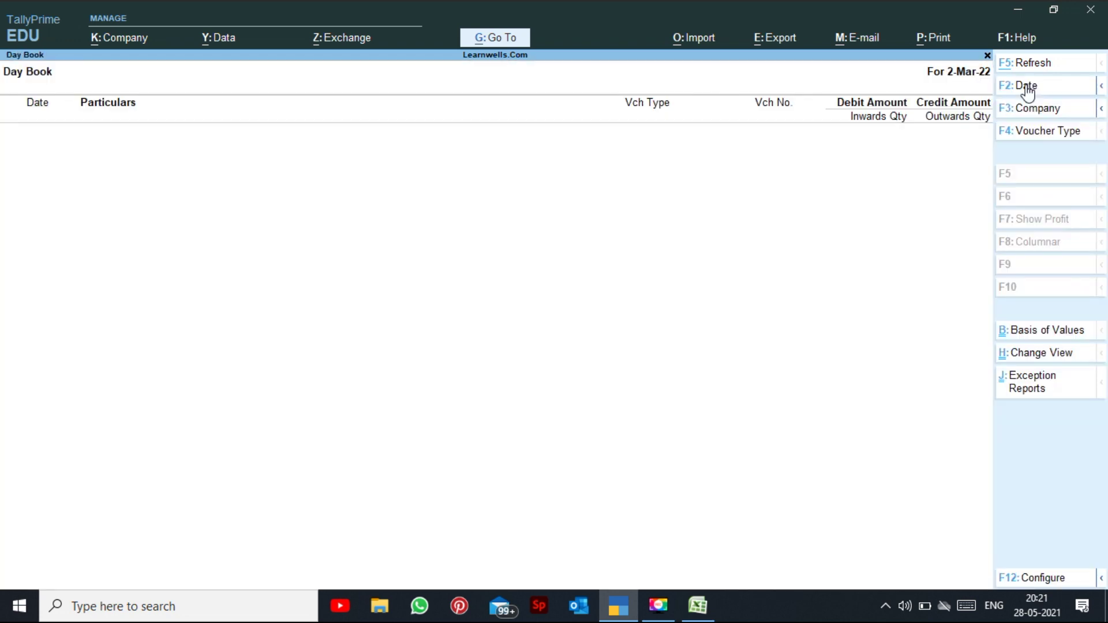
left_click(1027, 89)
type("2-3")
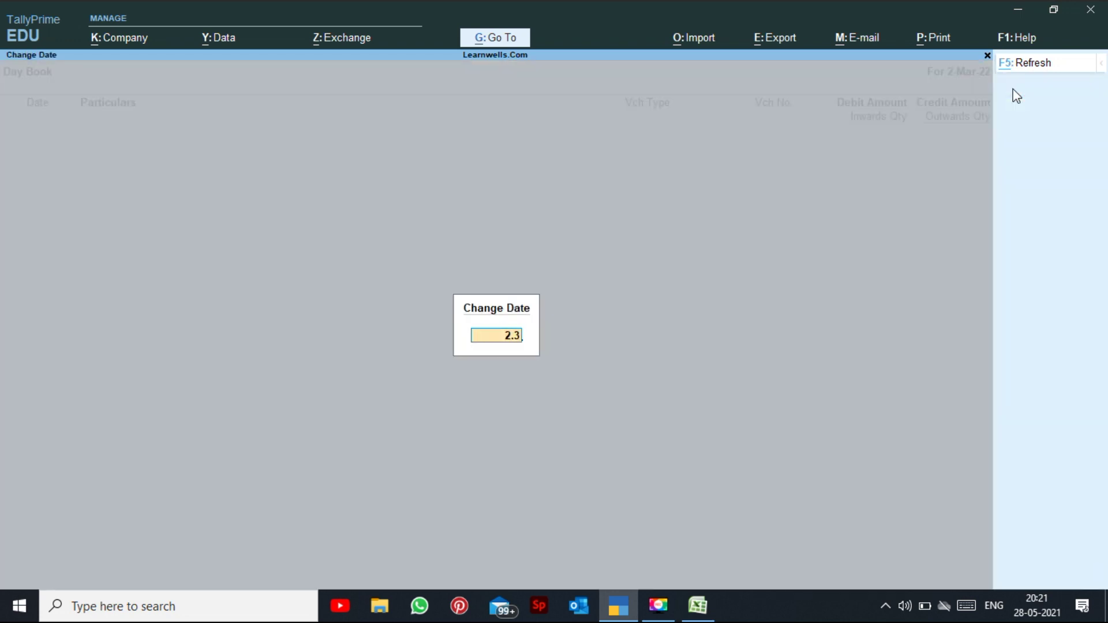
type("-21")
key("Return")
key("Down")
key("Down")
key("Down")
key("Down")
key("Down")
key("Down")
key("Down")
key("Up")
key("Up")
key("Up")
key("Up")
key("Up")
key("Up")
key("Up")
key("Up")
key("Up")
key("Up")
key("Down")
key("Down")
key("Down")
key("Down")
key("Down")
key("Down")
key("Down")
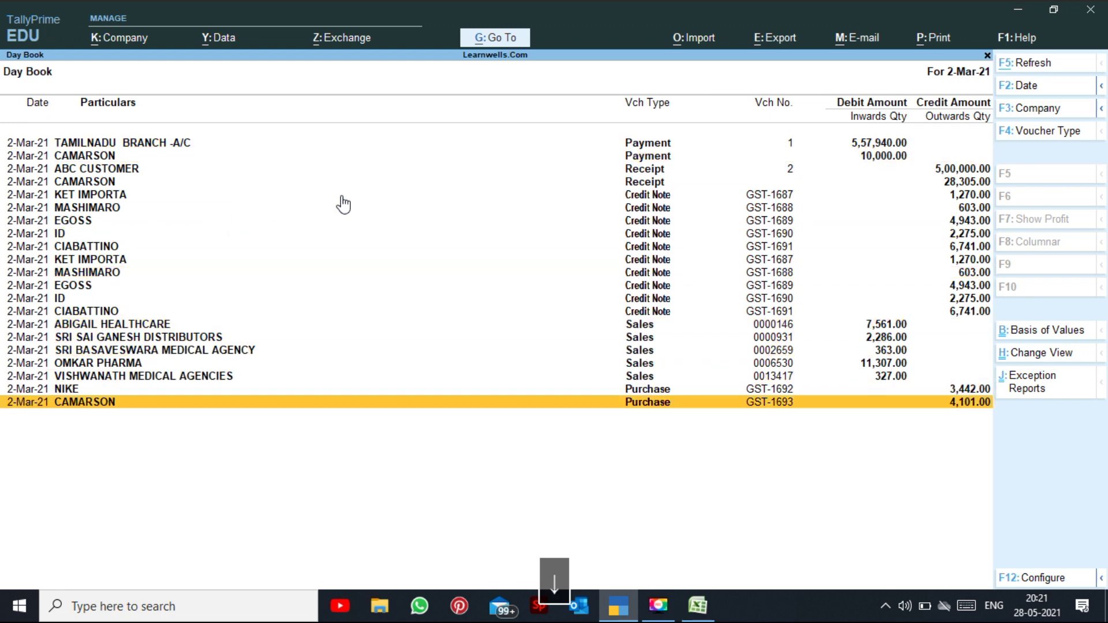
left_click(1018, 9)
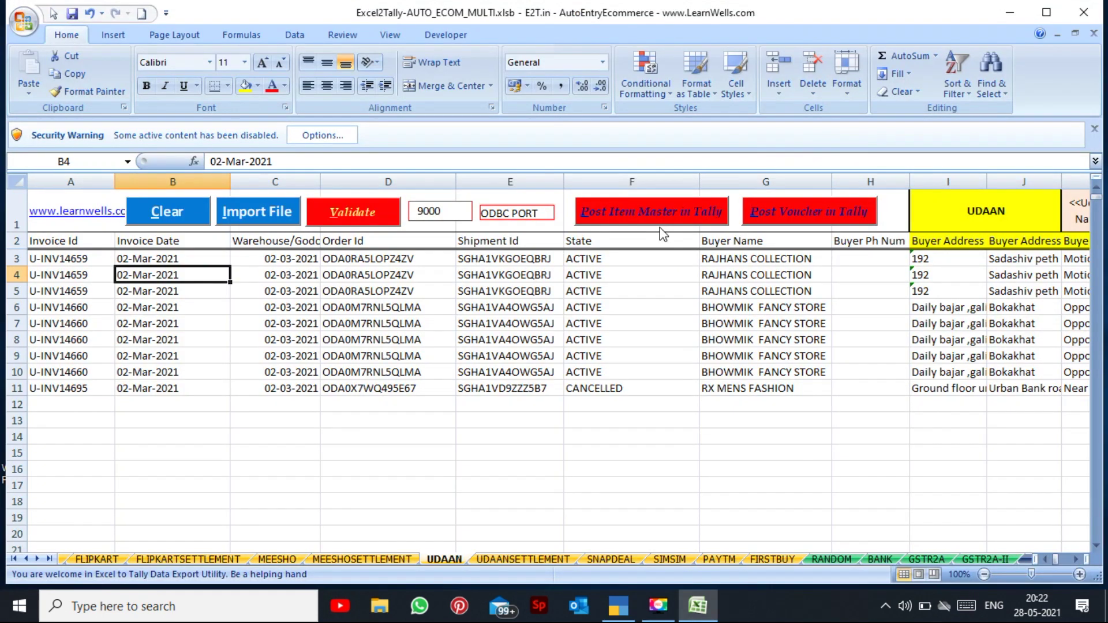
Step: Post the UDAAN invoices to Tally, acknowledge completion, and go back to TallyPrime
left_click(808, 210)
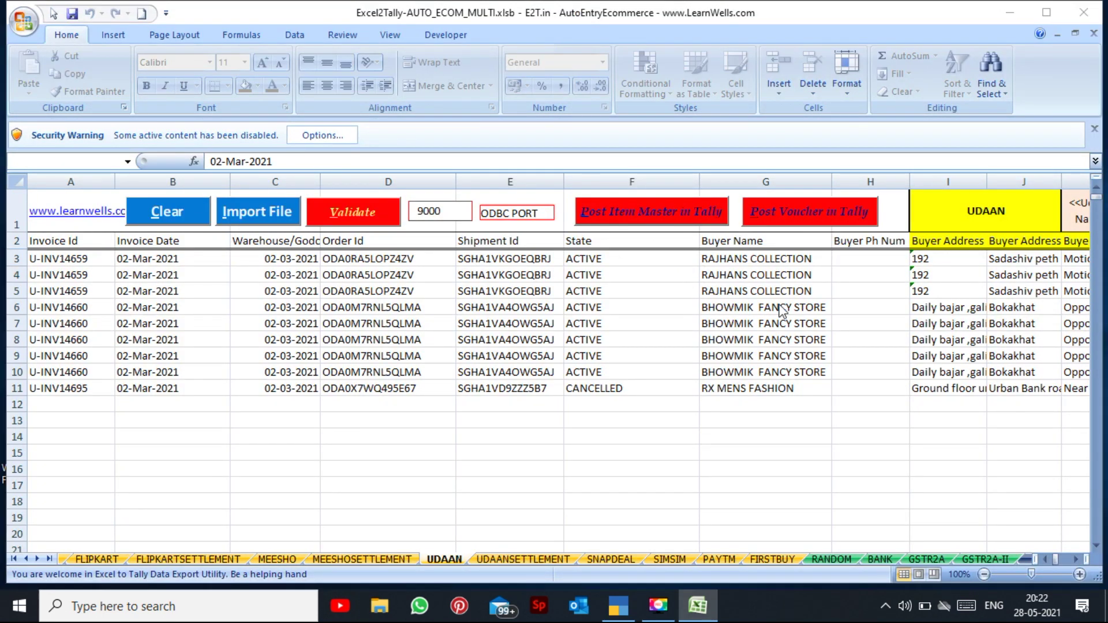
left_click(601, 346)
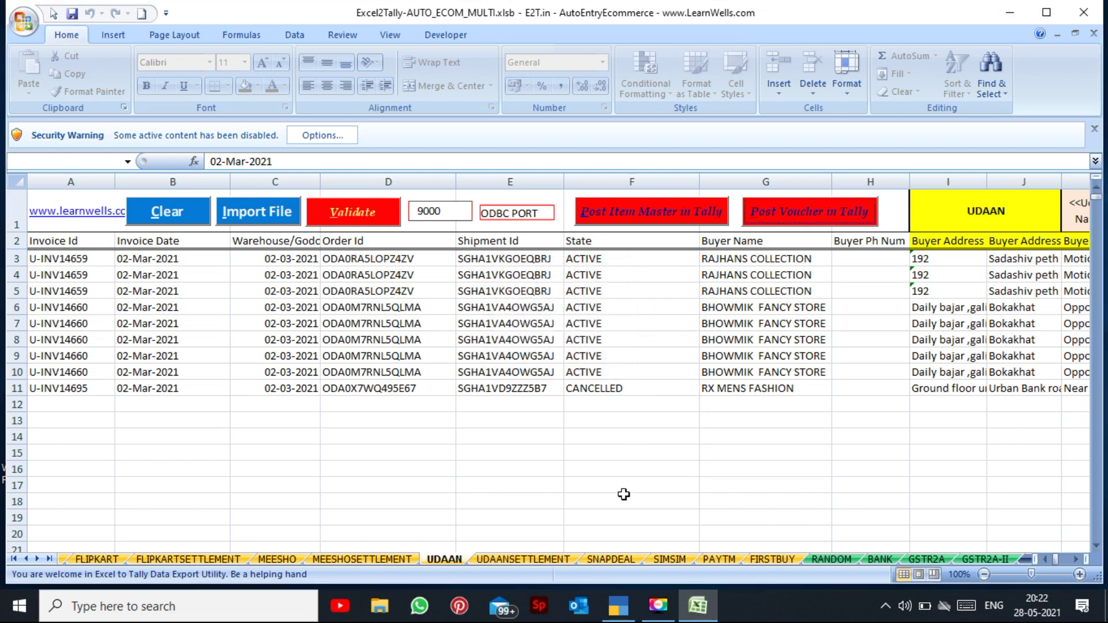
left_click(618, 606)
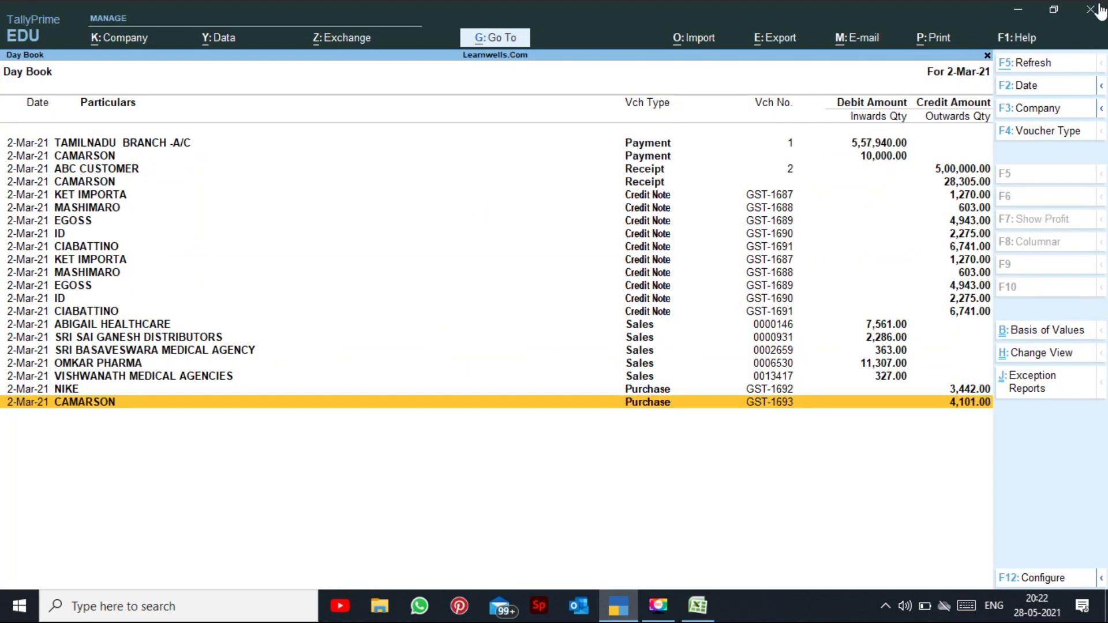
Step: Refresh the Day Book and open UDAAN sales voucher U-INV14659
left_click(1039, 65)
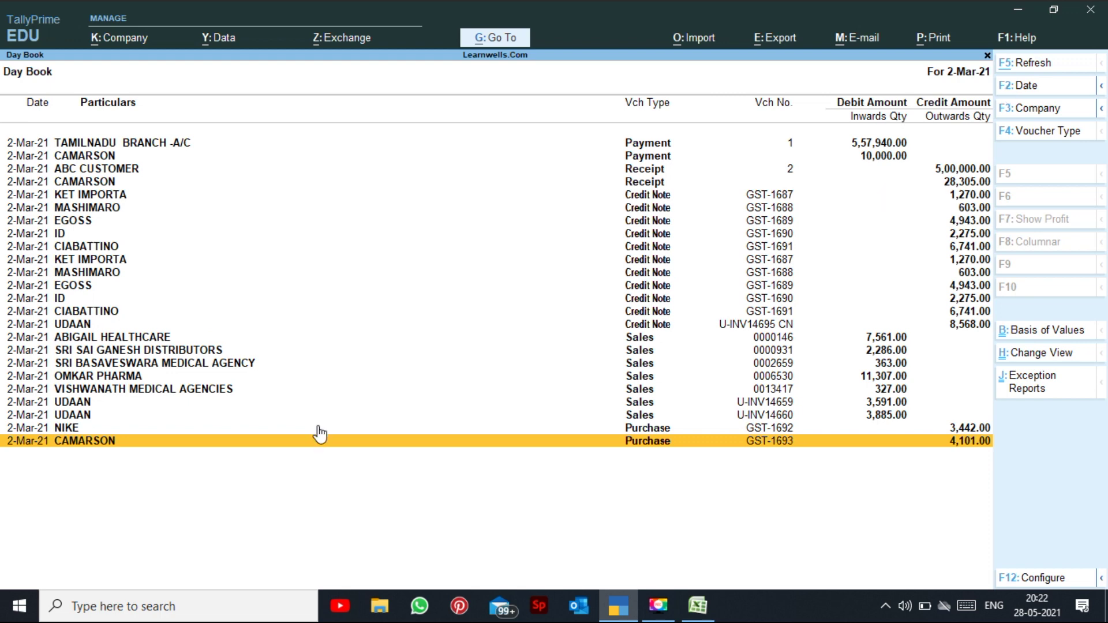
left_click(86, 402)
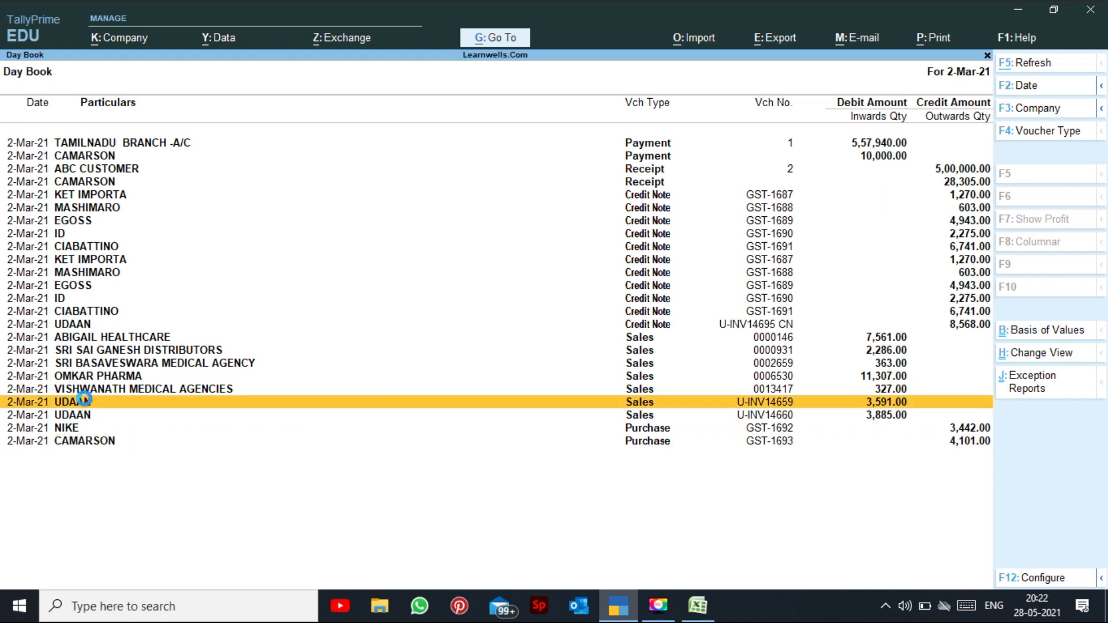
left_click(87, 402)
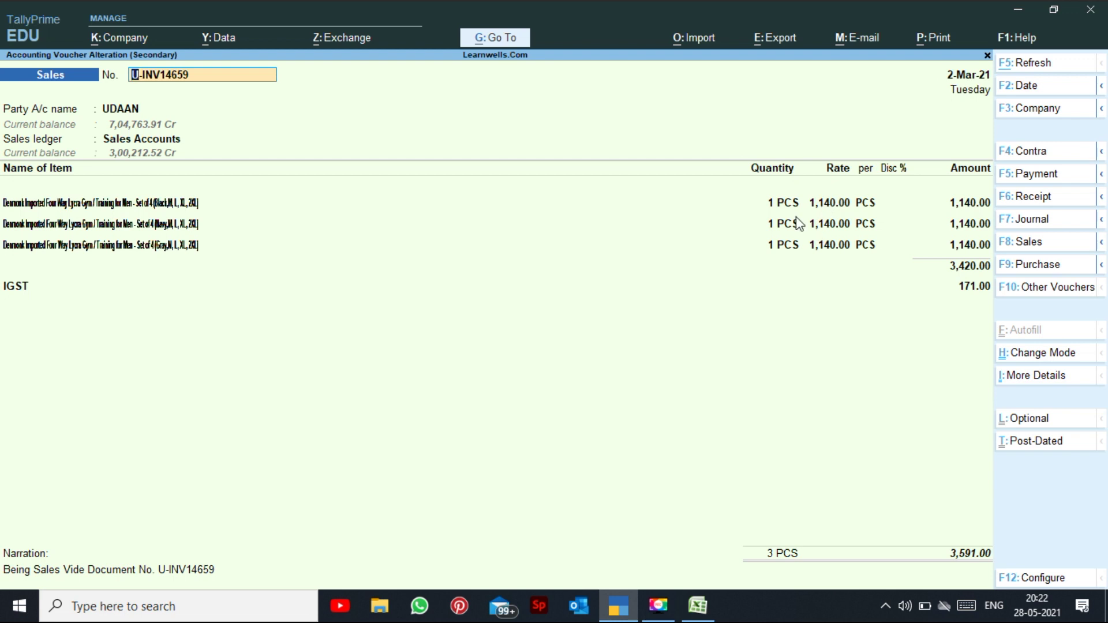
Step: Move through the voucher to view its Party Details, then close them
key("Escape")
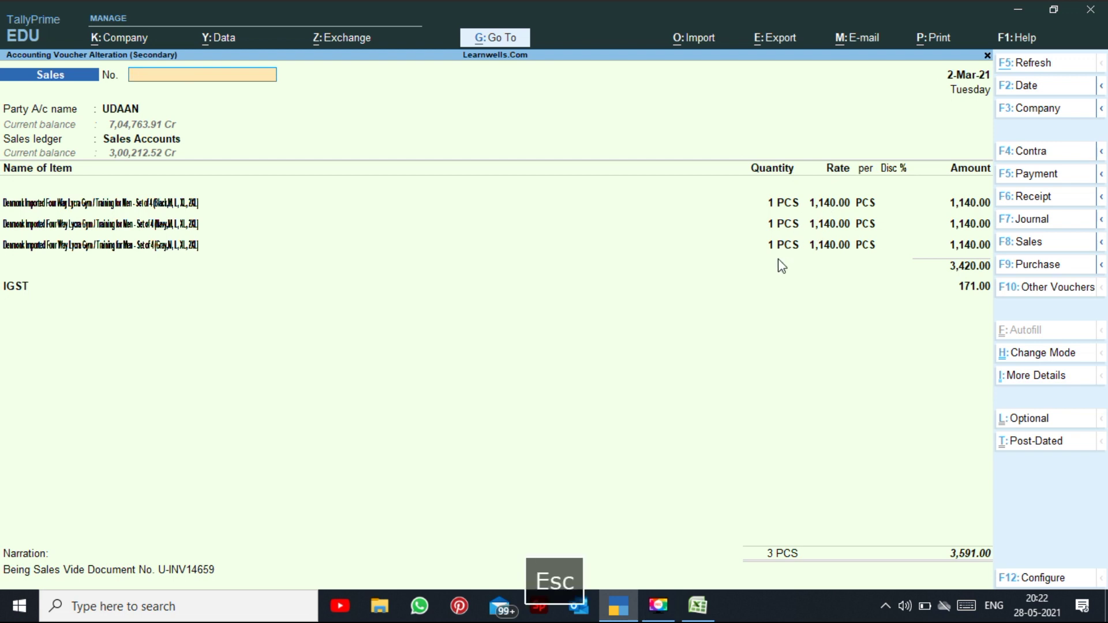
key("Escape")
key("Return")
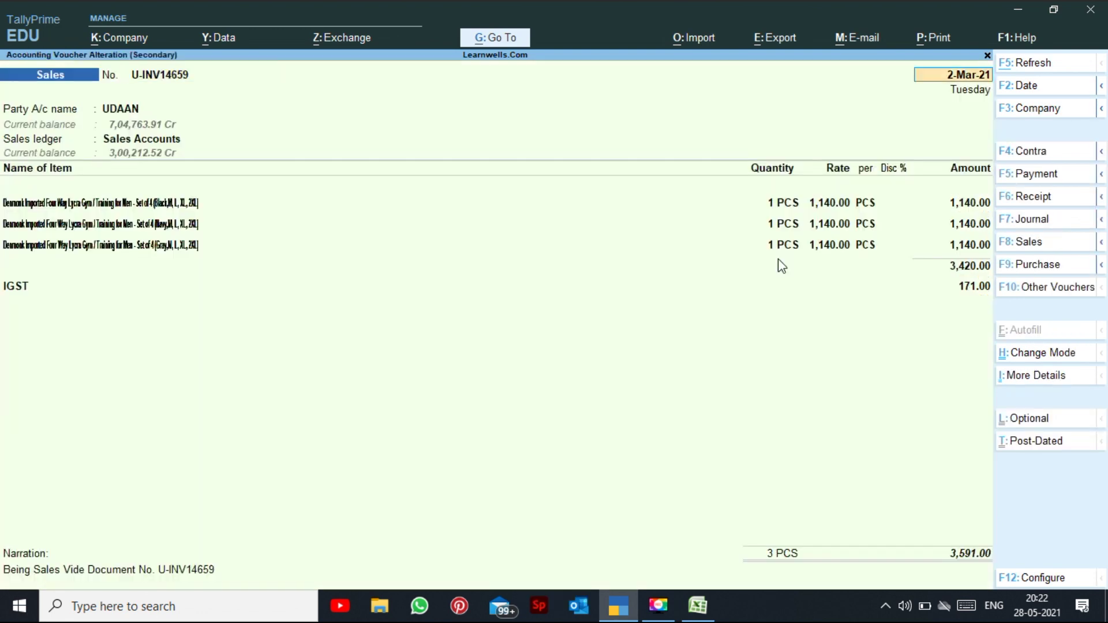
key("Return")
key("Return")
key("Return")
key("Return")
key("Return")
key("Return")
key("Return")
key("Return")
key("Return")
key("Return")
key("Return")
key("Return")
key("Return")
key("Return")
key("Return")
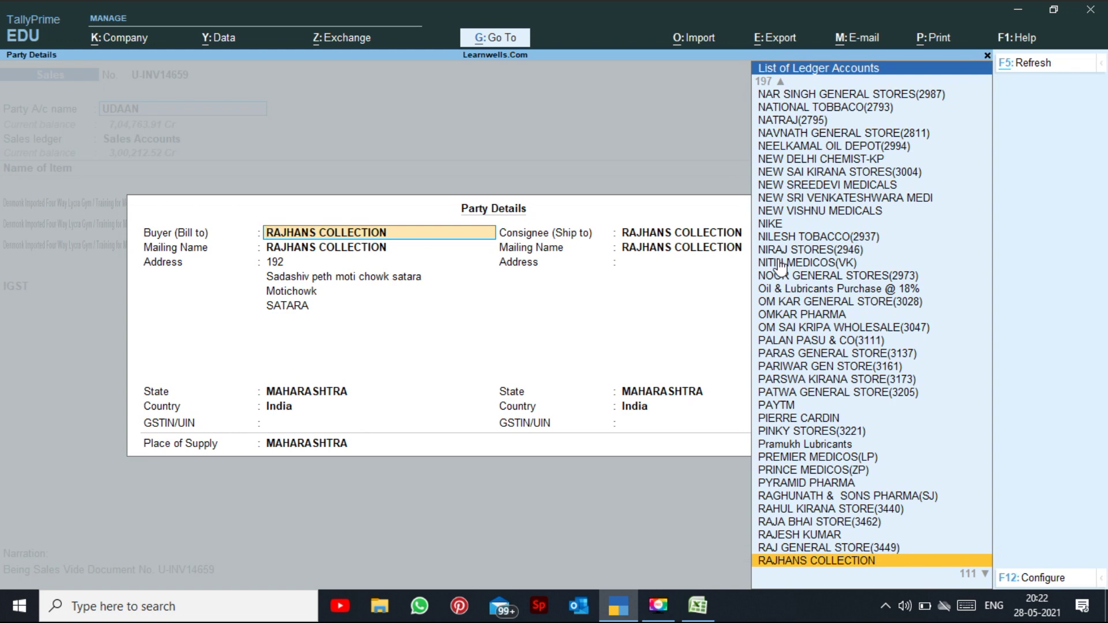
key("Escape")
key("Escape")
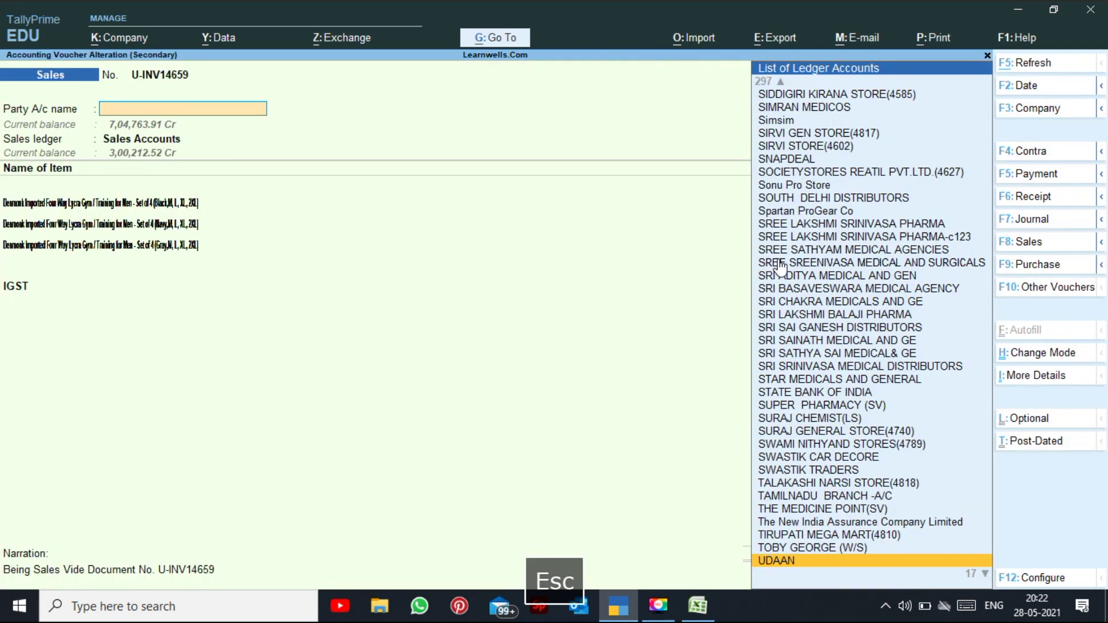
key("Escape")
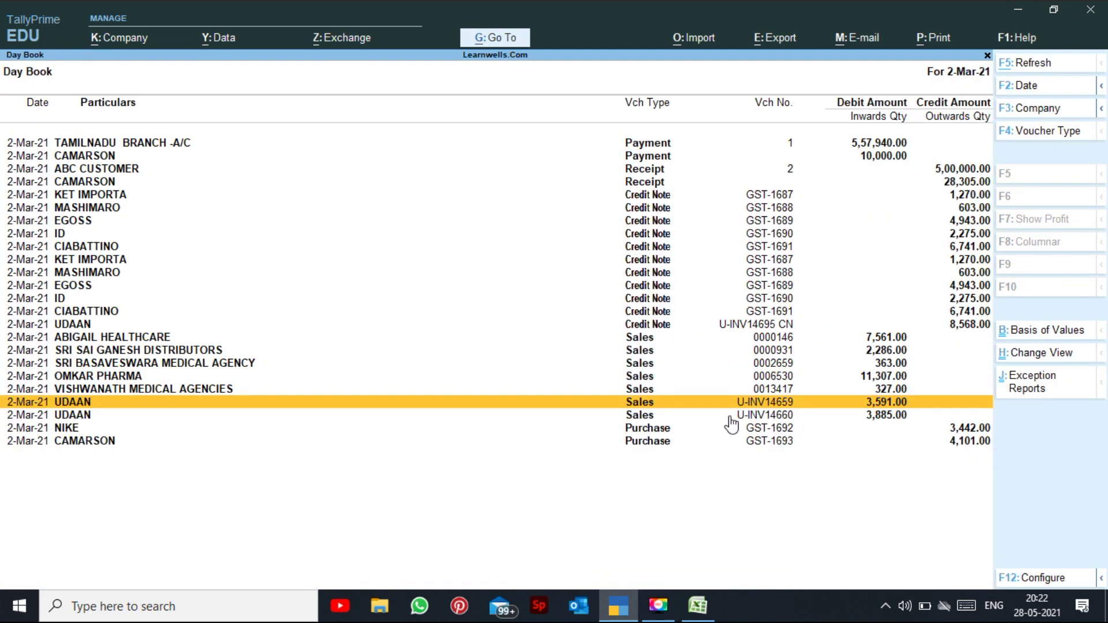
Step: Open the UDAANSETTLEMENT sheet, review its old rows and clear them
left_click(698, 606)
left_click(563, 560)
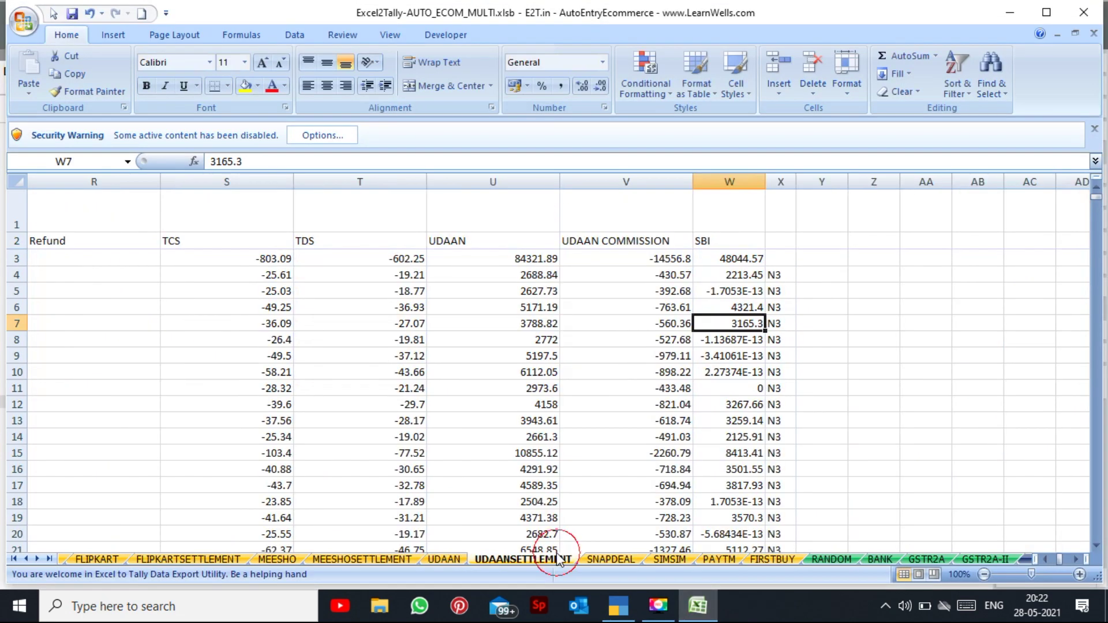
left_click(485, 456)
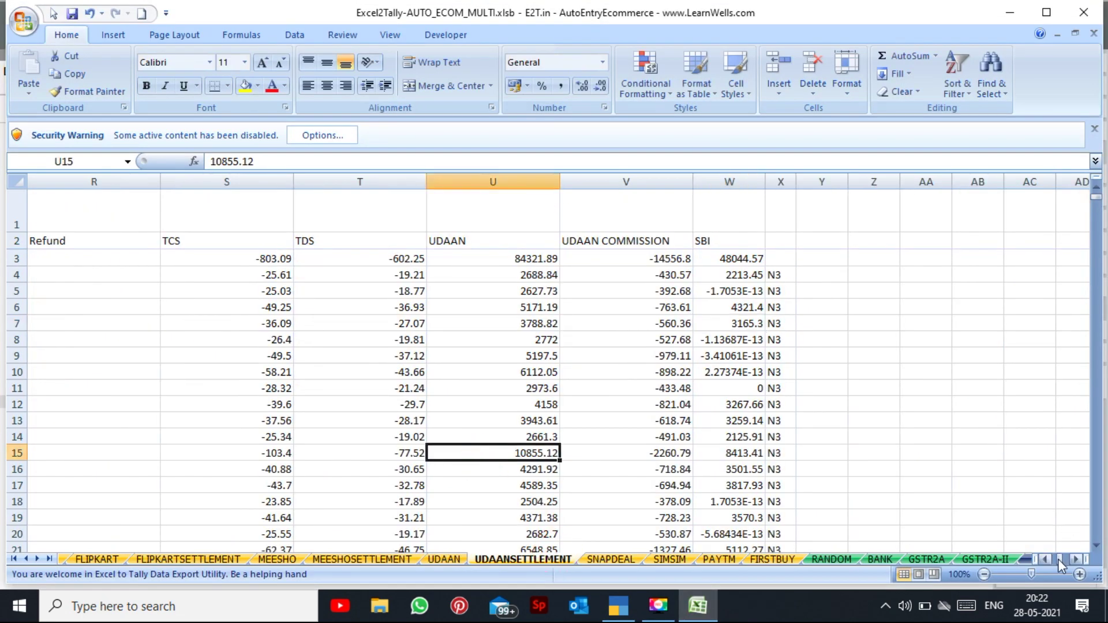
left_click_drag(1062, 559, 1038, 558)
left_click(617, 325)
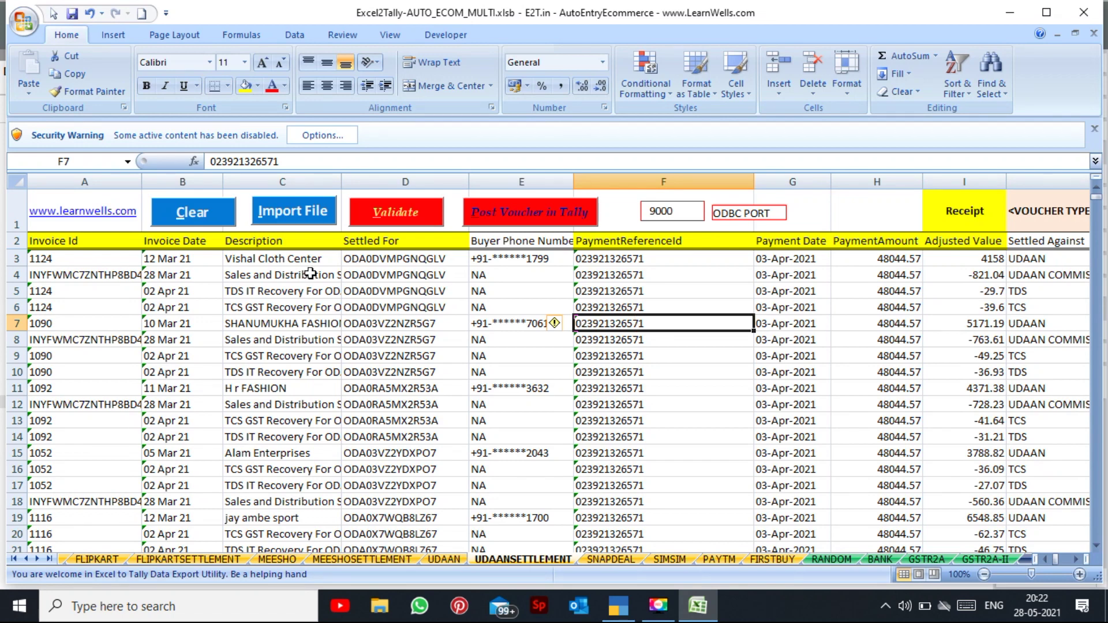
left_click(208, 223)
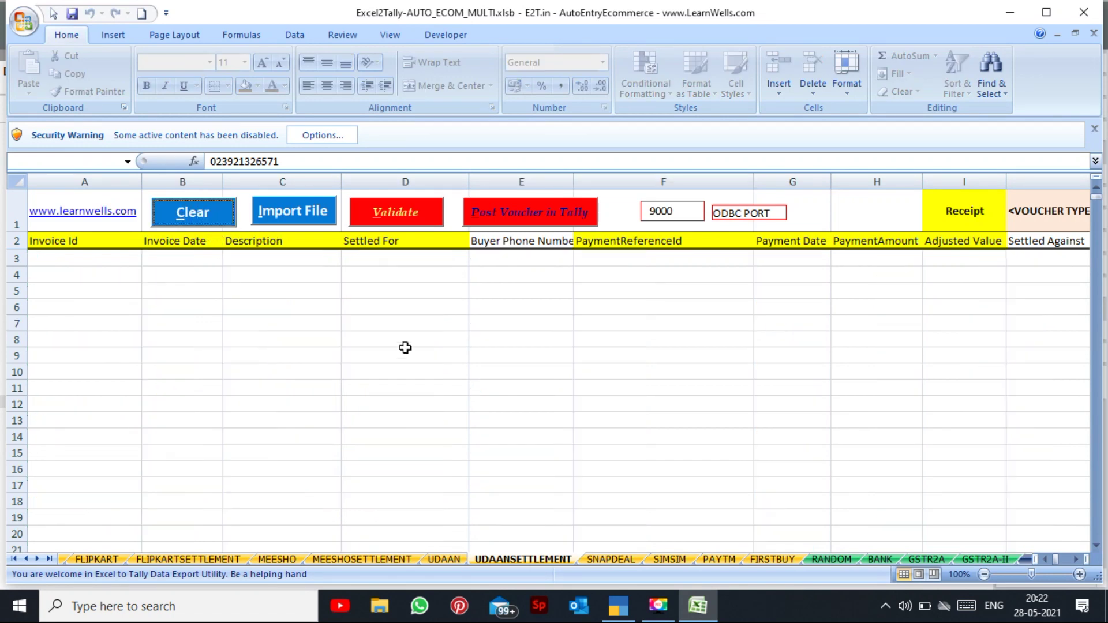
left_click(403, 349)
Step: Import the Pre_Generated_Settlement_Report file and decline to keep the copied data
left_click(308, 205)
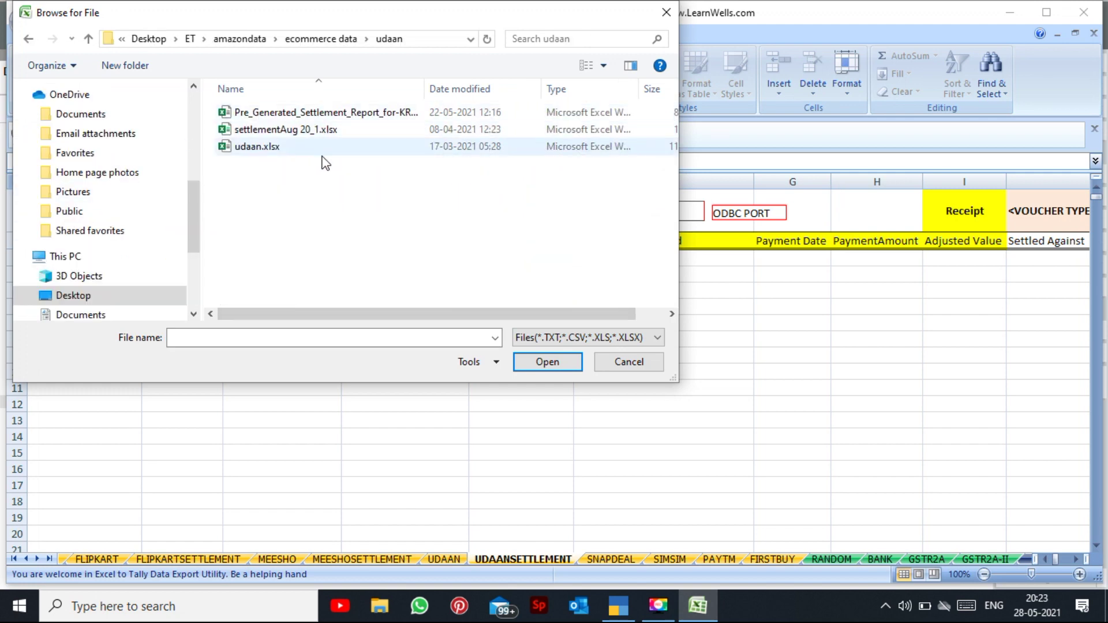
left_click(344, 113)
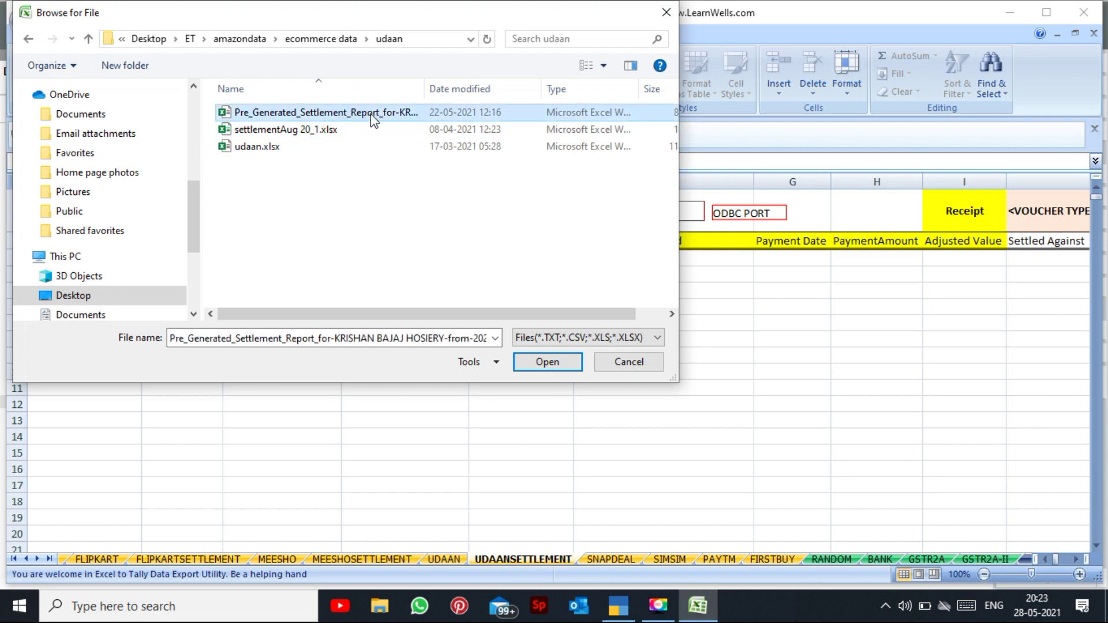
left_click(541, 363)
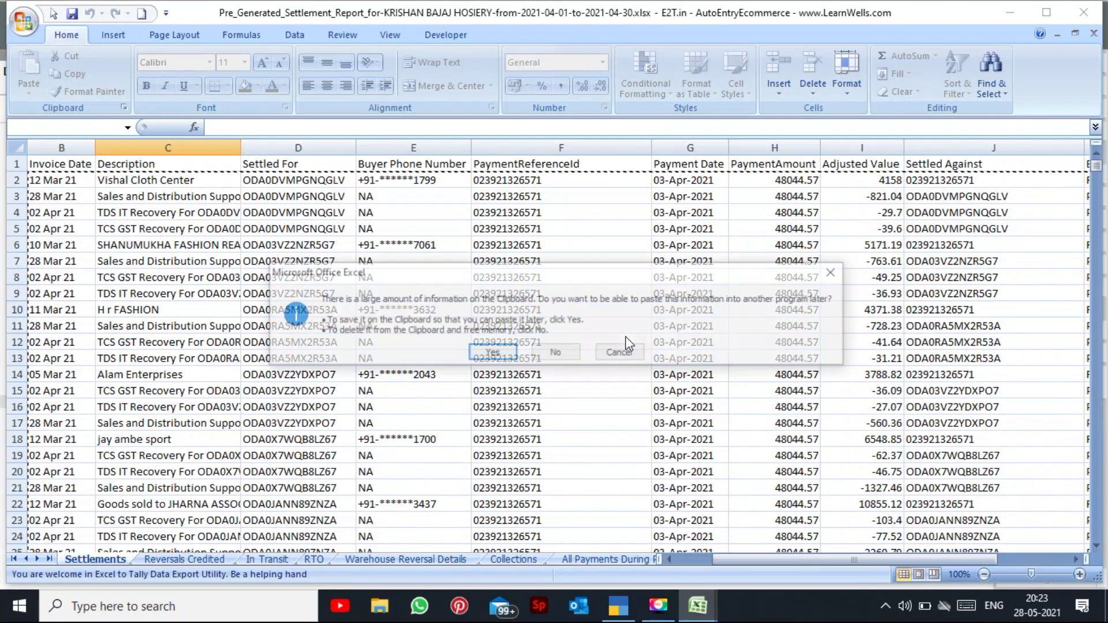
left_click(557, 353)
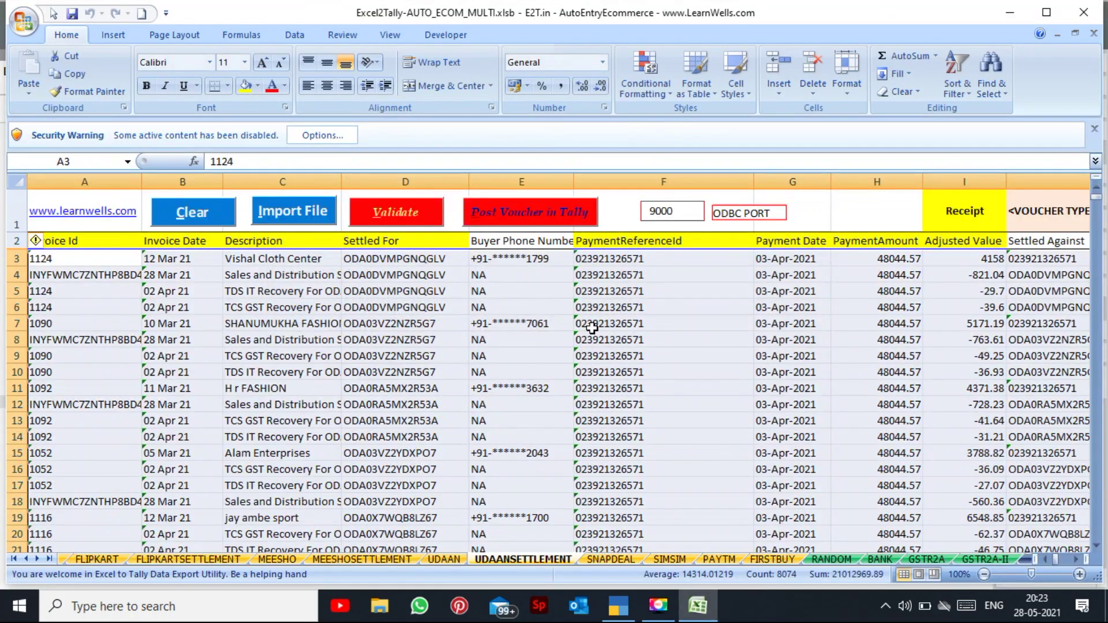
Step: Look over the imported rows' still-empty entry type, tax and commission columns
left_click(526, 304)
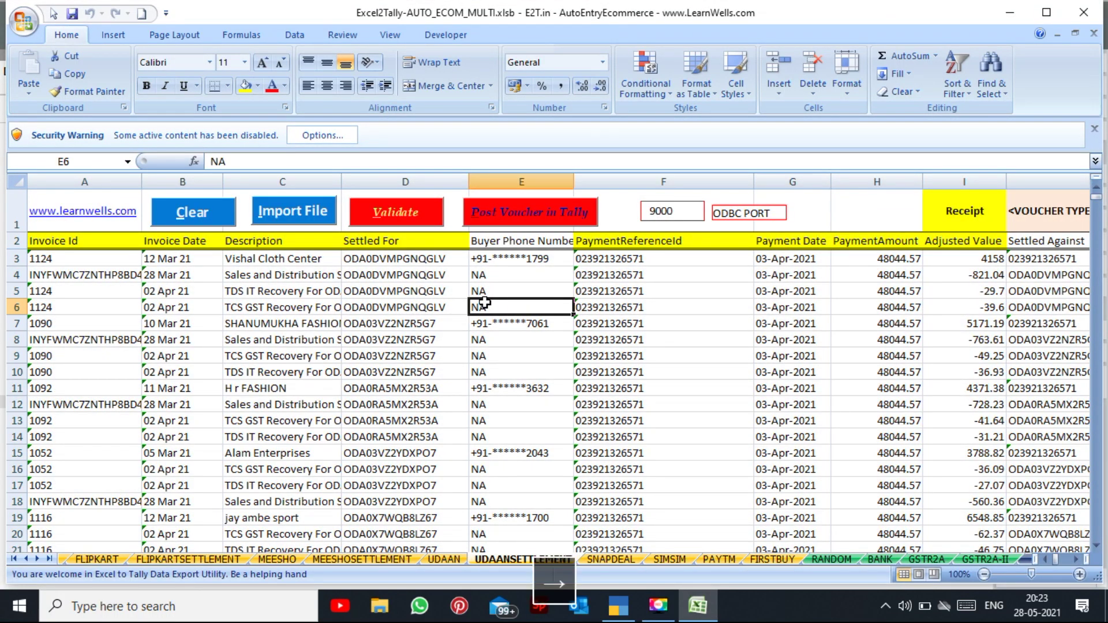
key("Right")
key("Right")
key("Right")
key("Right")
key("Left")
key("Left")
key("Left")
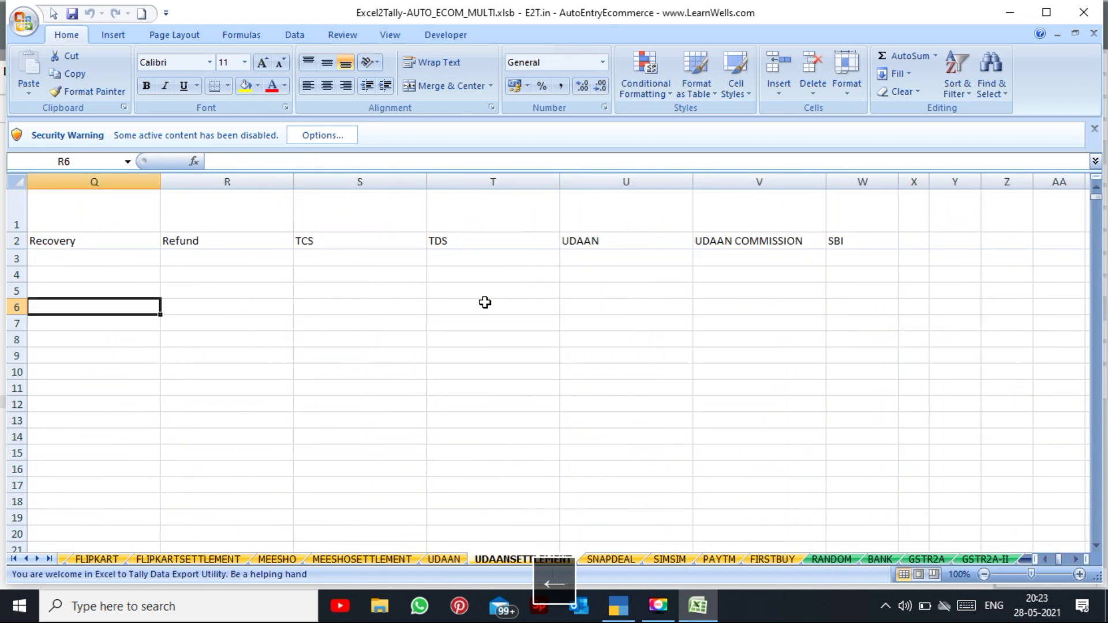
key("Left")
key("Left")
key("Left")
key("Left")
key("Left")
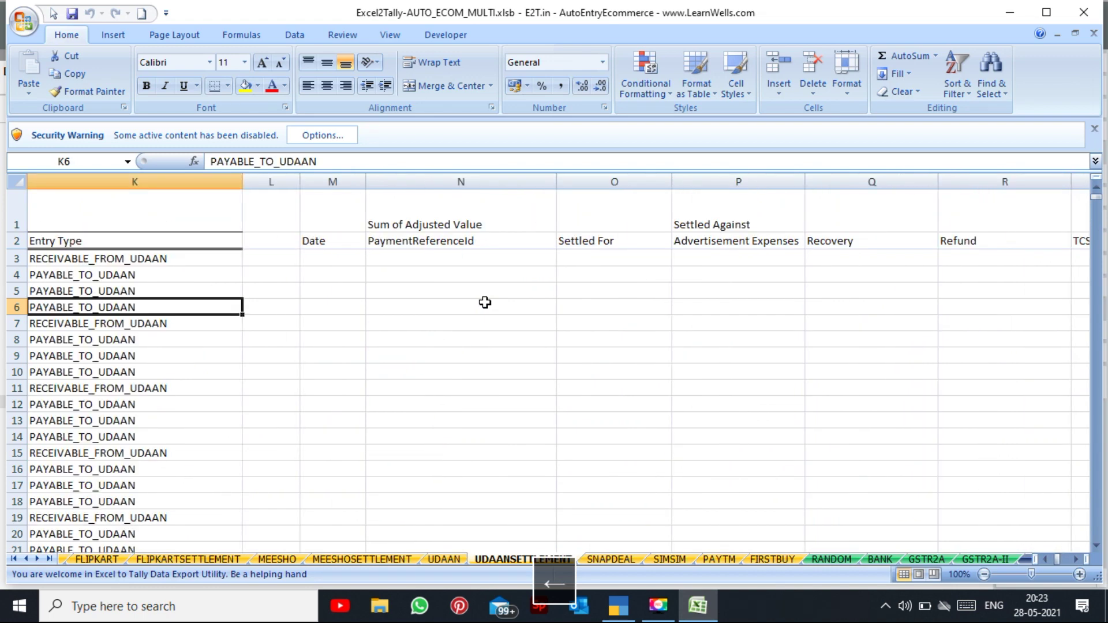
key("Right")
key("Right")
key("Right")
key("Right")
key("Right")
key("Right")
key("Right")
key("Right")
key("Right")
key("Right")
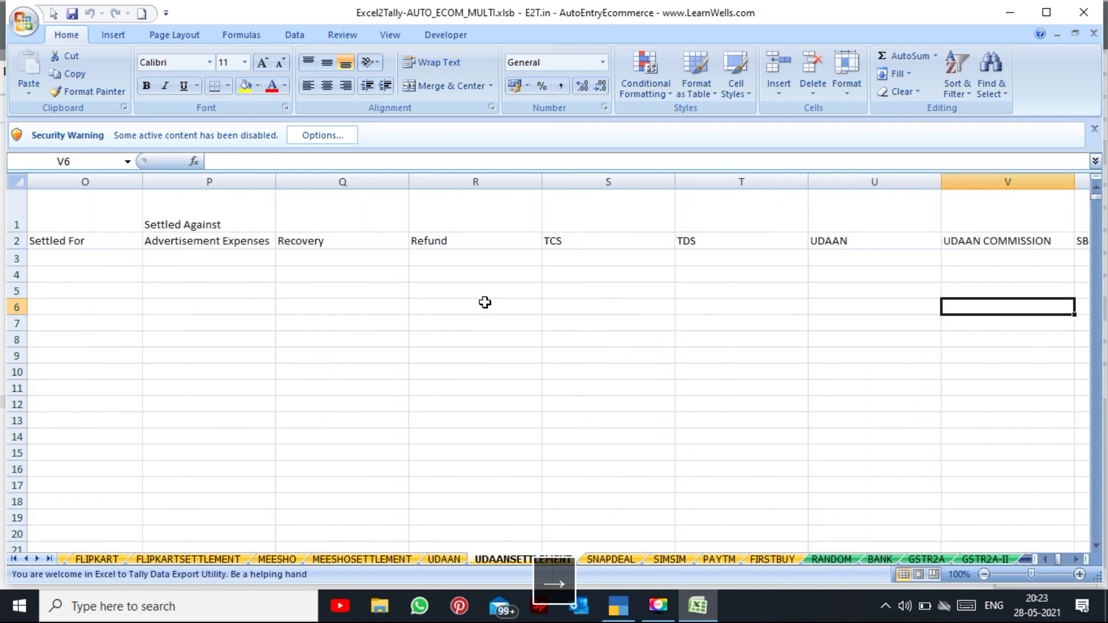
key("Right")
key("Right")
key("Left")
key("Left")
key("Left")
key("Left")
key("Left")
key("Left")
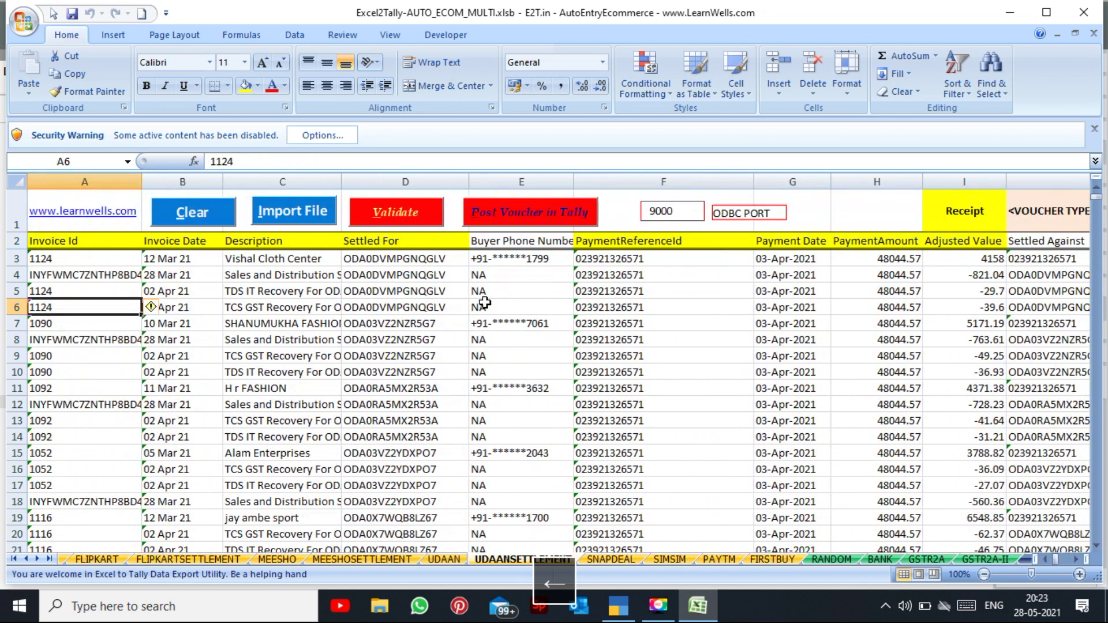
Step: Validate the imported rows, then review the calculated Settled For and commission values
left_click(385, 222)
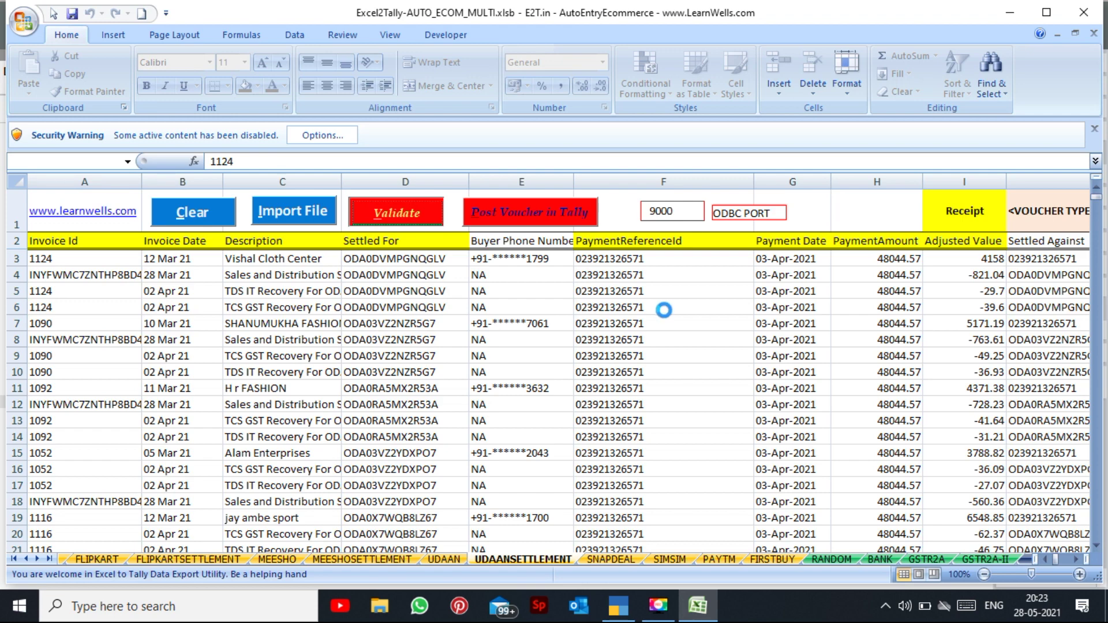
key("Return")
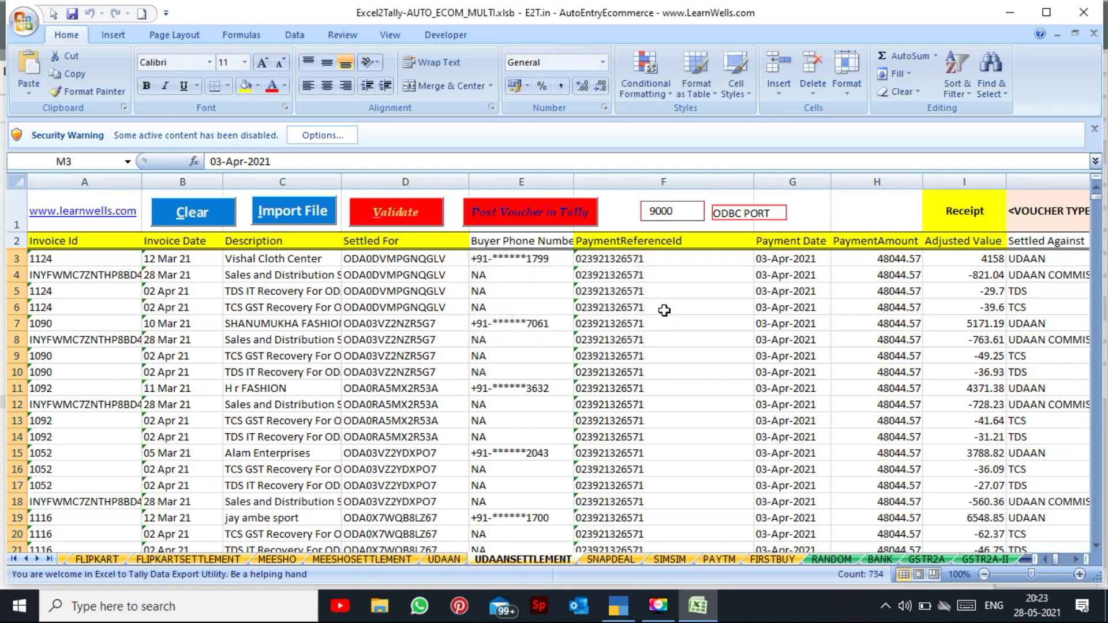
left_click(665, 311)
key("Right")
key("Right")
key("Right")
key("Right")
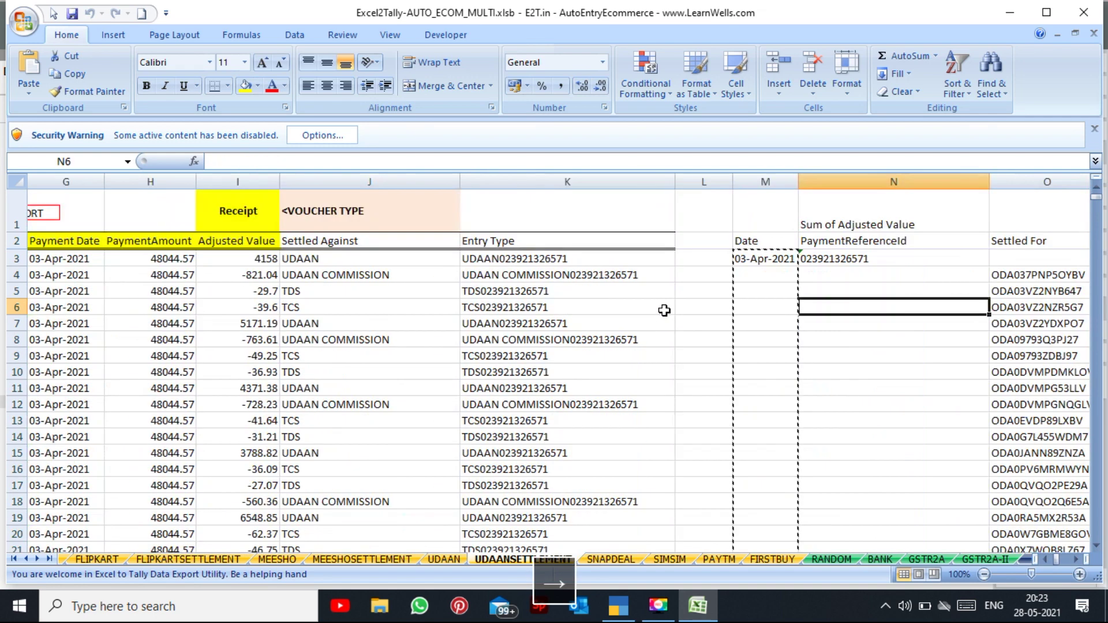
key("Right")
key("Right")
key("Right")
key("Left")
key("Left")
key("Left")
key("Left")
key("Right")
key("Right")
key("Right")
key("Right")
key("Right")
key("Right")
key("Right")
key("Right")
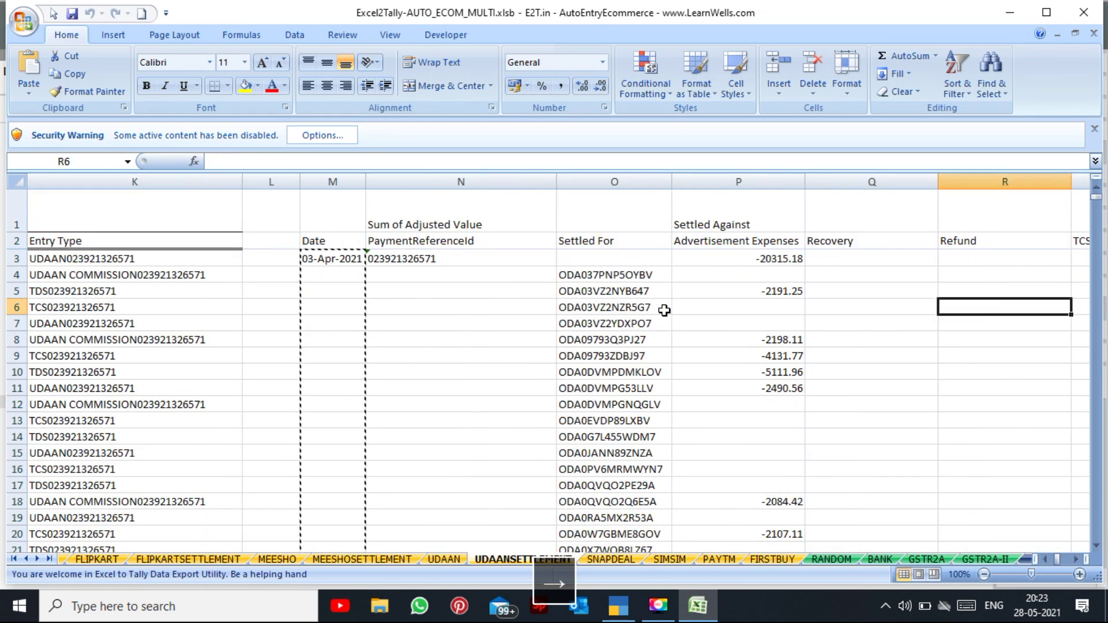
left_click_drag(644, 291, 639, 407)
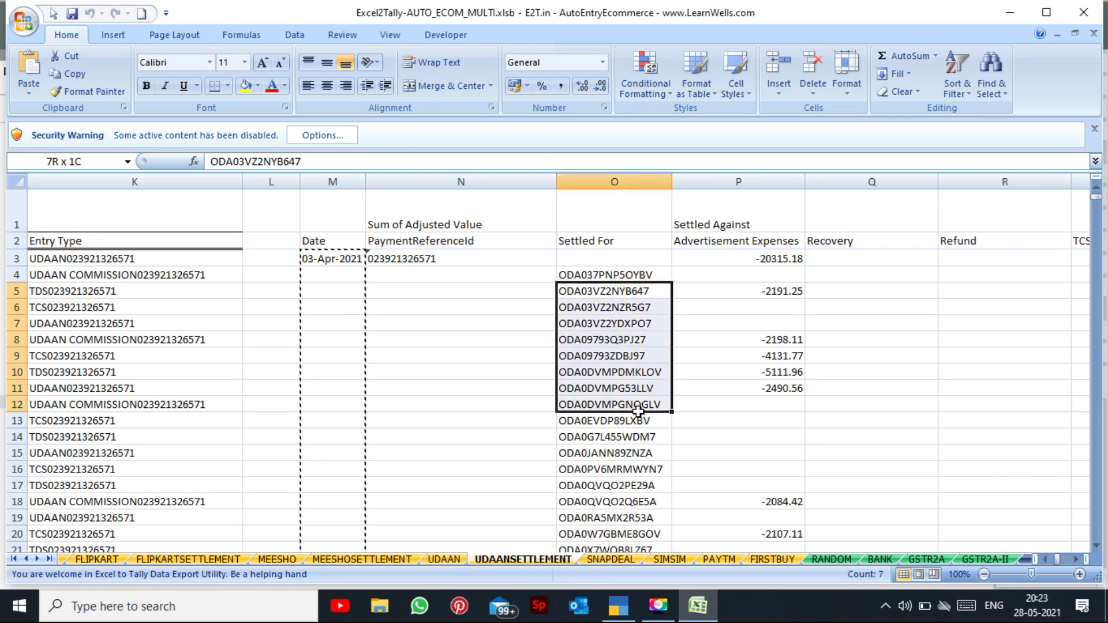
key("Right")
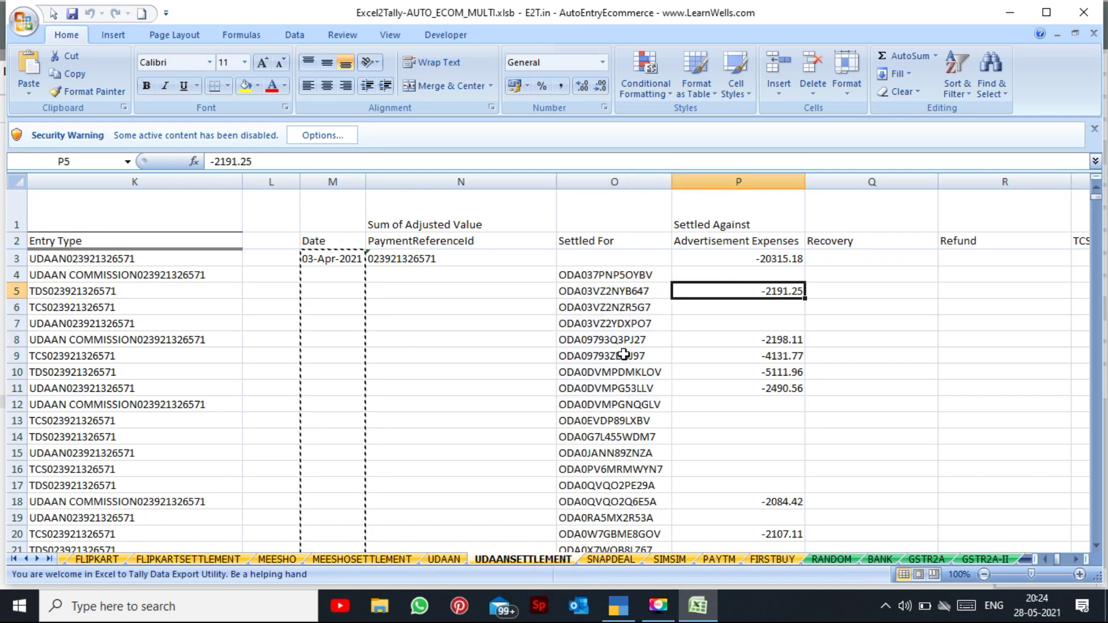
key("Right")
key("Right")
key("Right")
key("Right")
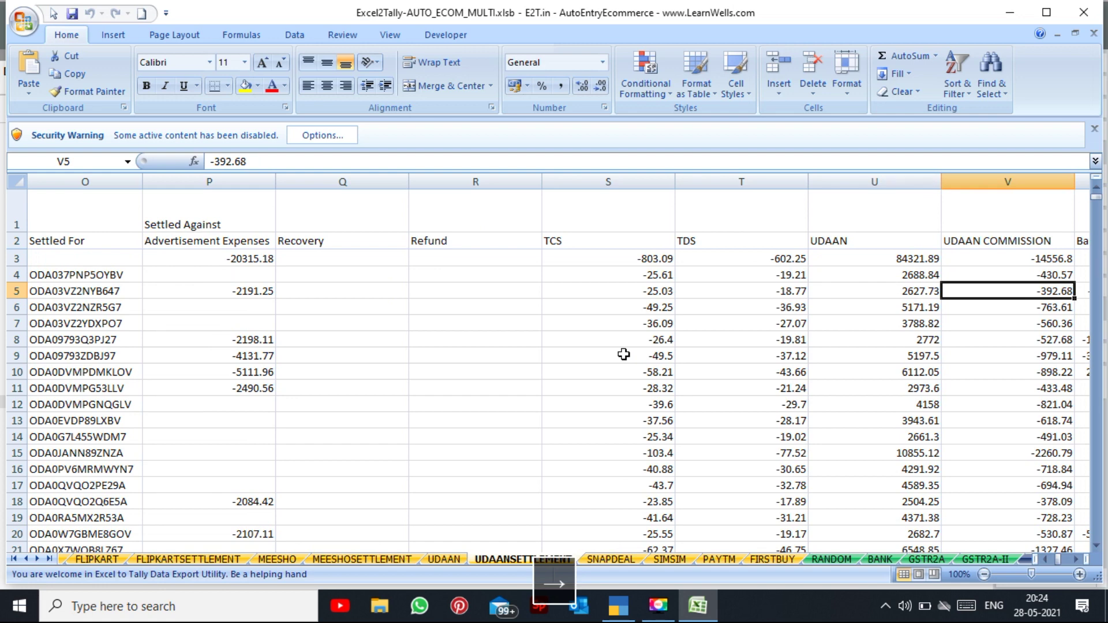
Step: Review the Recovery, Refund, TCS, TDS, UDAAN and UDAAN COMMISSION columns and bank amount 48044.57
left_click(323, 241)
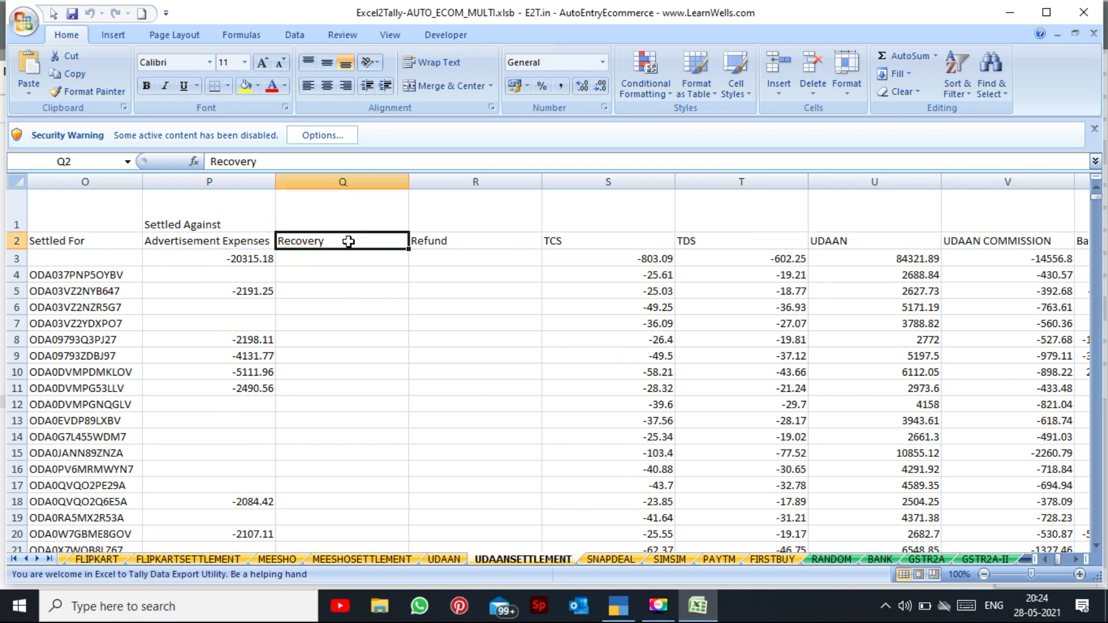
left_click(456, 239)
left_click(604, 239)
left_click(693, 239)
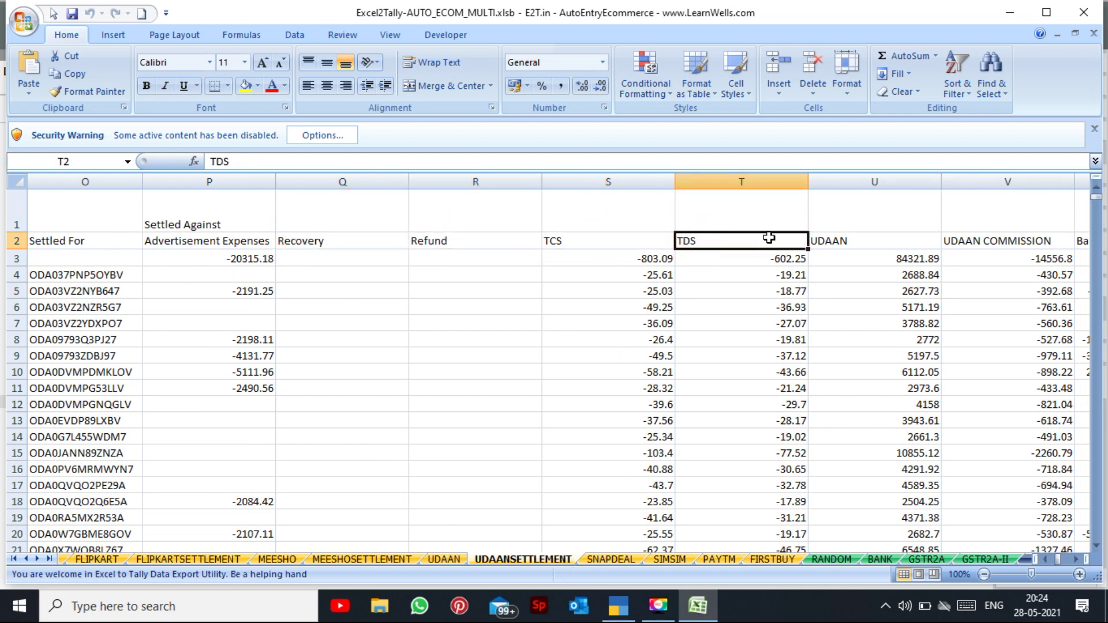
left_click(846, 242)
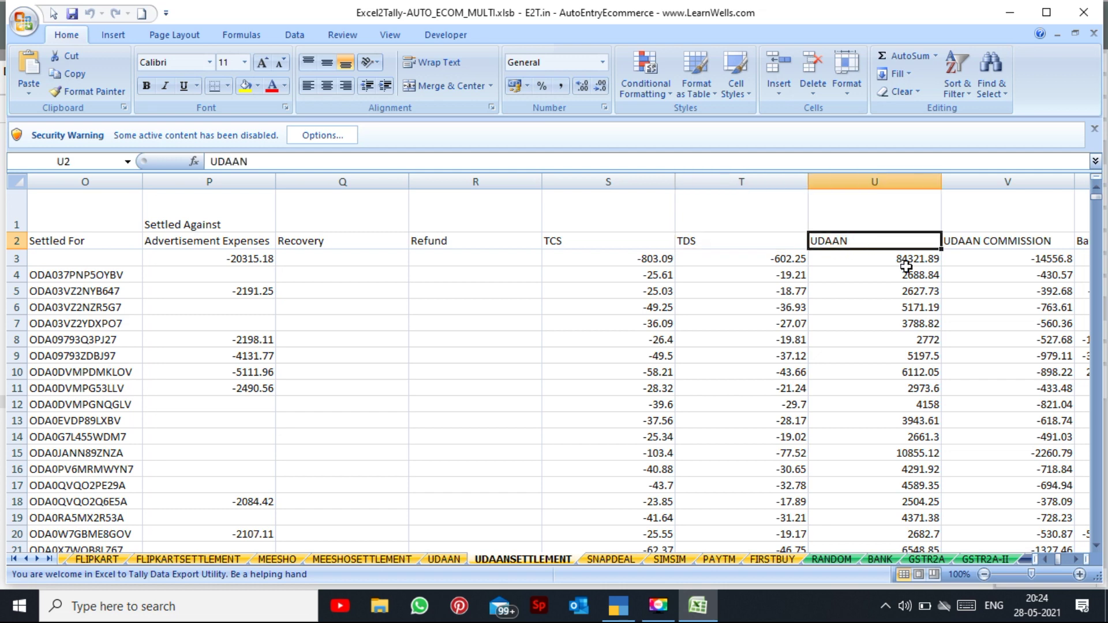
key("Right")
key("Right")
key("Left")
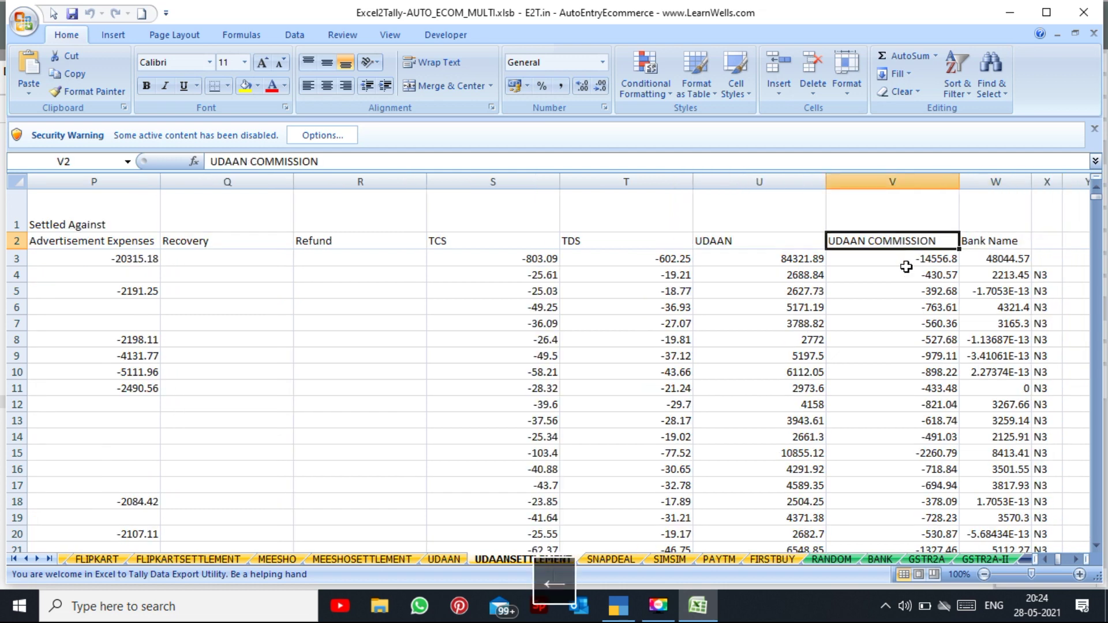
left_click(991, 263)
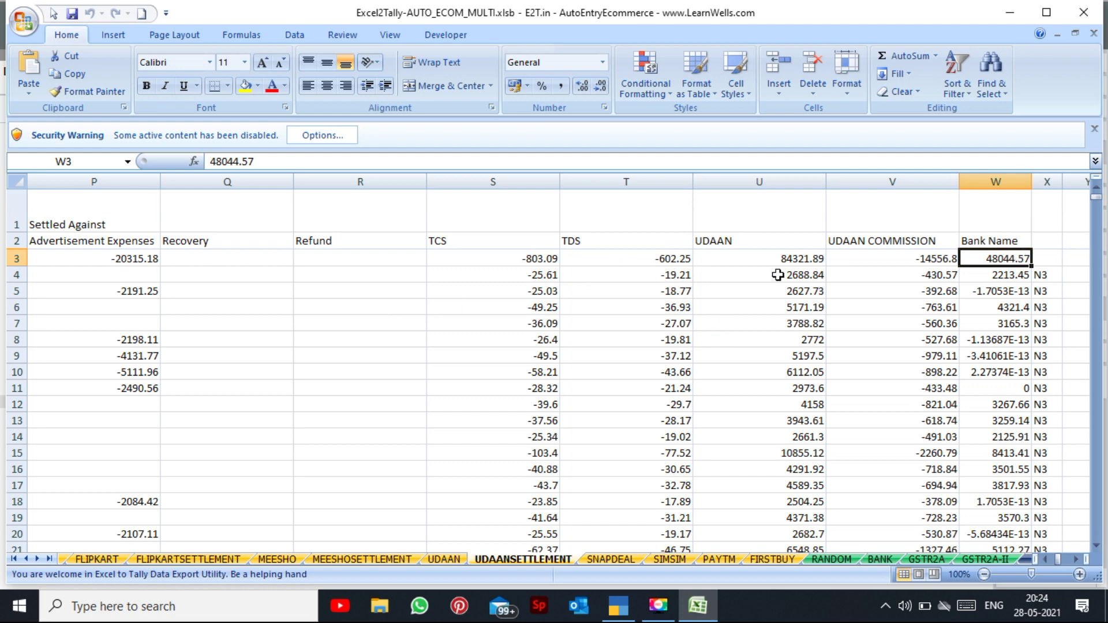
Step: Check the UDAAN amounts and copy the Date column starting at 03-Apr-2021
left_click_drag(778, 275, 774, 426)
key("Left")
key("Left")
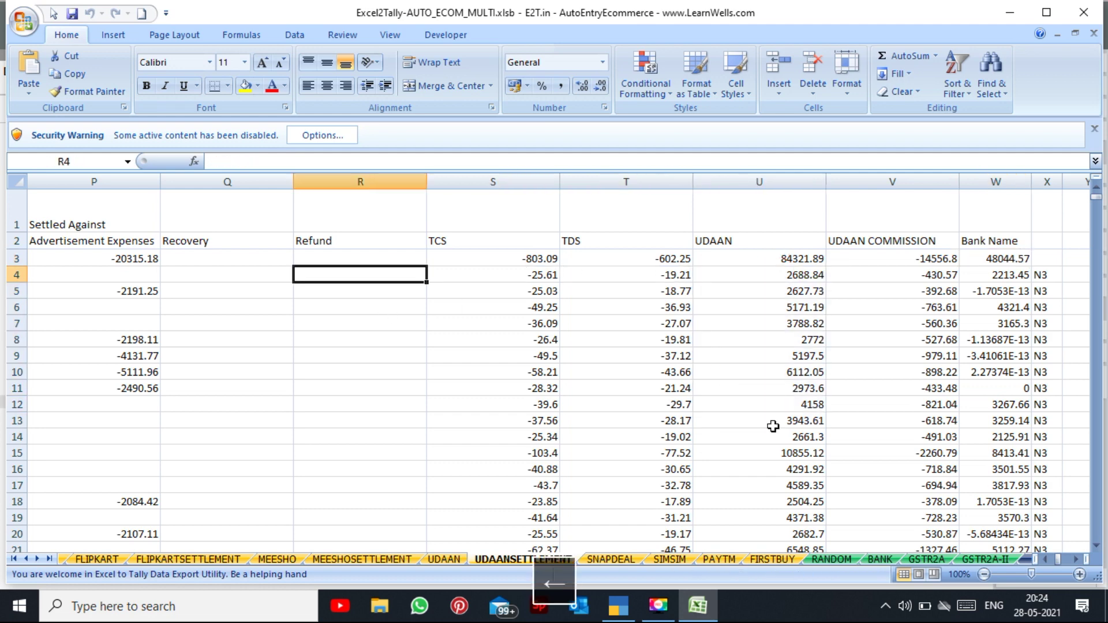
key("Left")
key("Left")
key("Left")
key("Left")
key("Left")
key("Right")
key("Left")
key("Left")
key("Left")
key("Left")
key("Left")
key("Left")
key("Right")
key("Right")
key("Right")
key("Right")
key("Left")
key("Up")
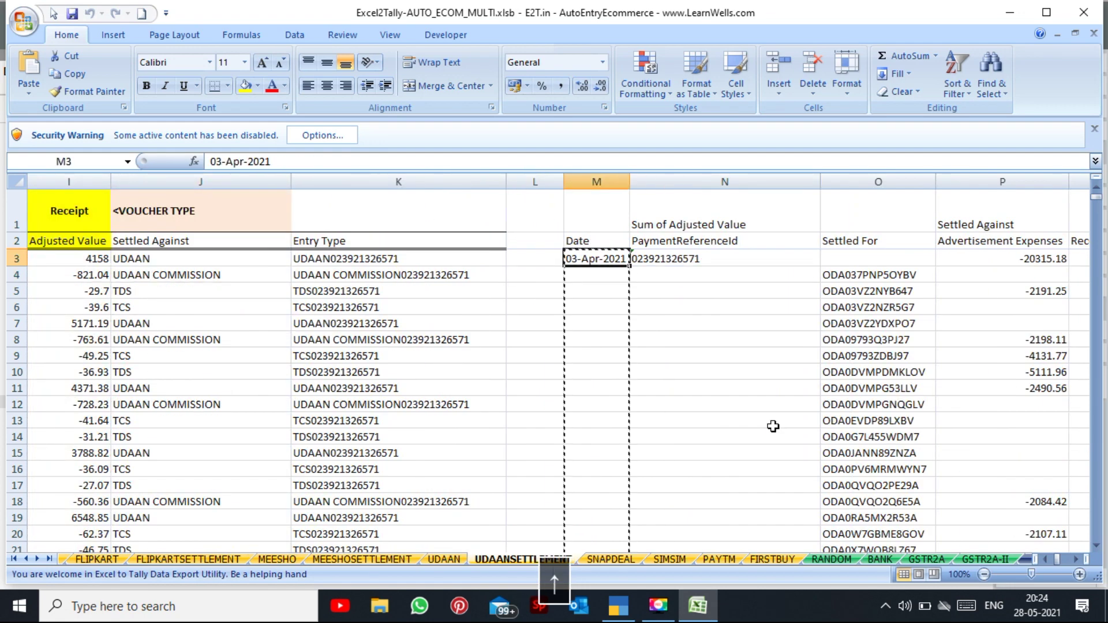
key("Down")
key("Down")
key("Down")
key("Down")
key("Down")
key("Down")
key("Down")
key("ctrl+c")
key("Up")
key("Up")
key("Up")
key("Up")
key("Up")
key("Up")
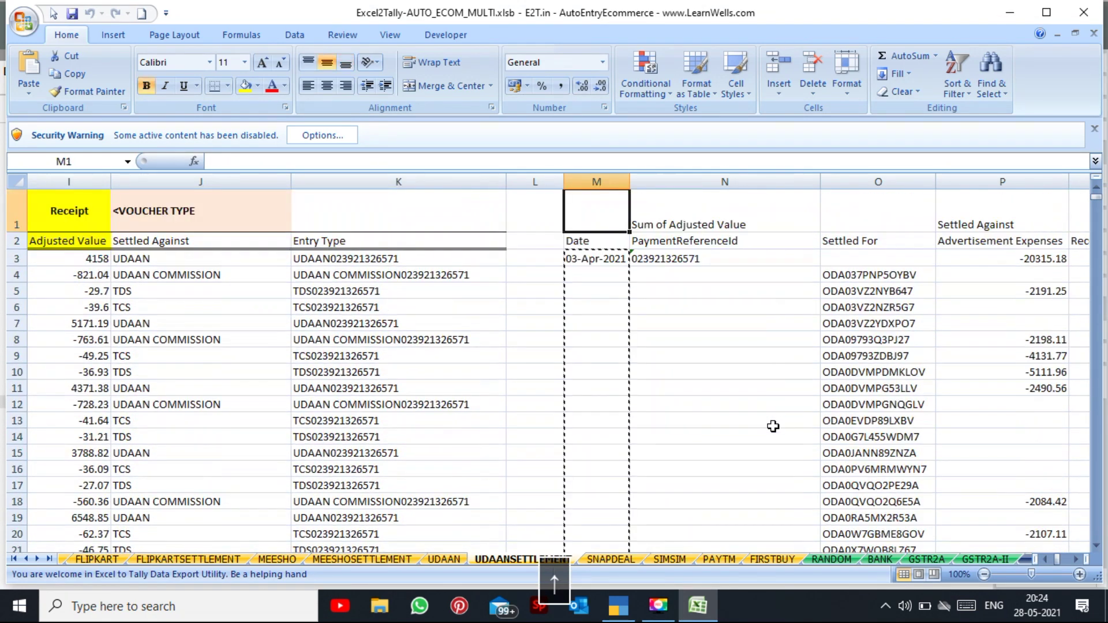
key("Down")
key("Down")
Step: Glance at TallyPrime, then enter 0 in the selected cell and return to column A
left_click(618, 606)
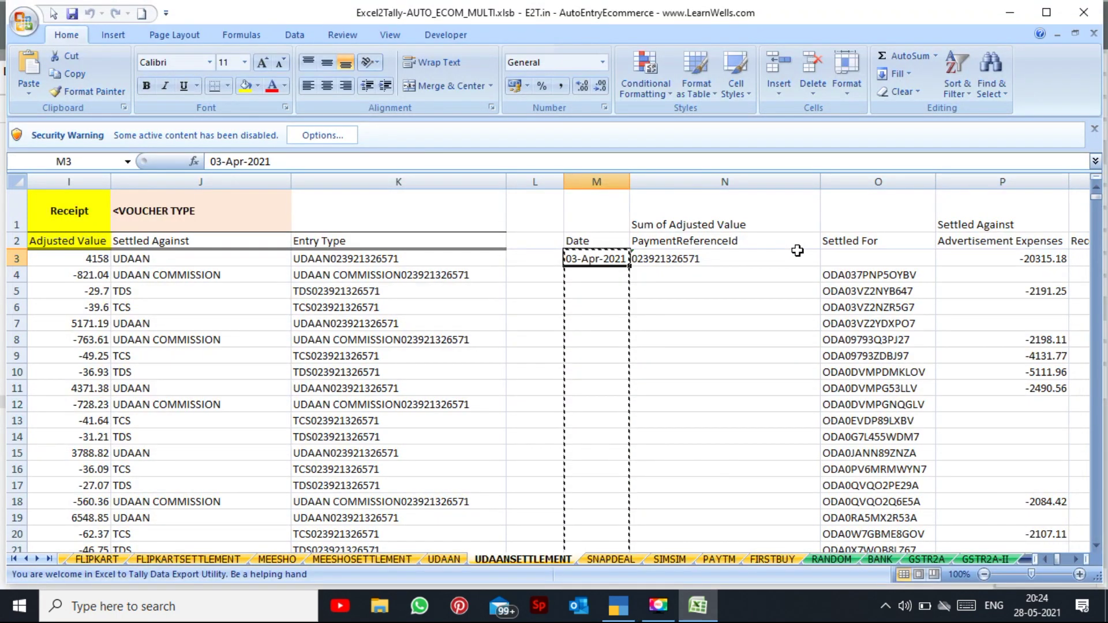
type("0")
key("Return")
key("Home")
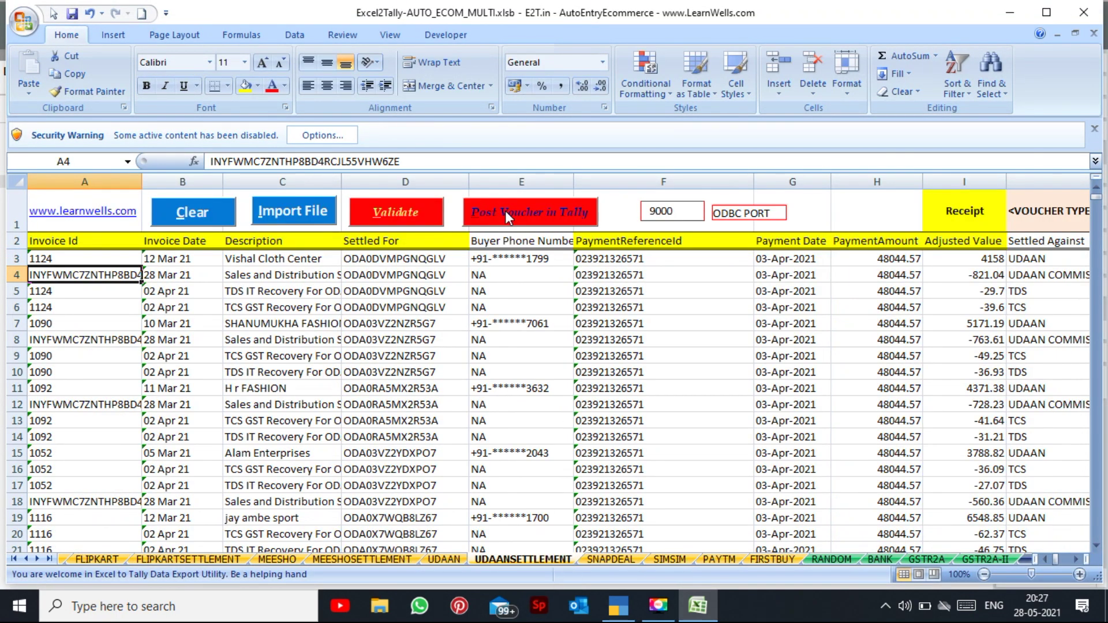
Step: Post the validated UDAAN settlement rows to Tally and refresh the Day Book to list the receipts
left_click(505, 211)
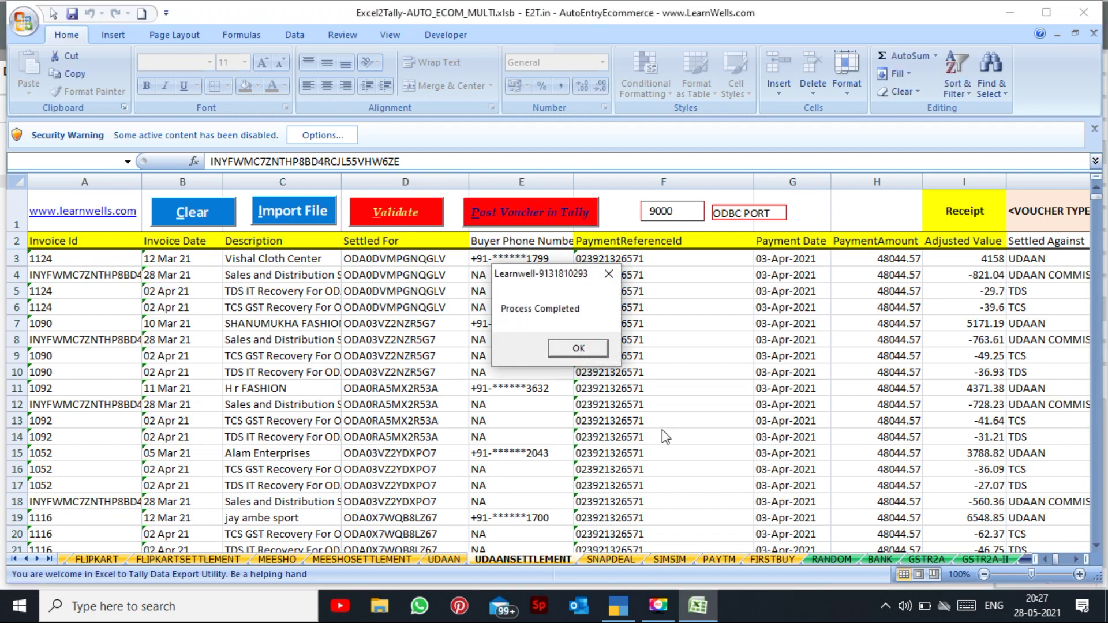
key("Return")
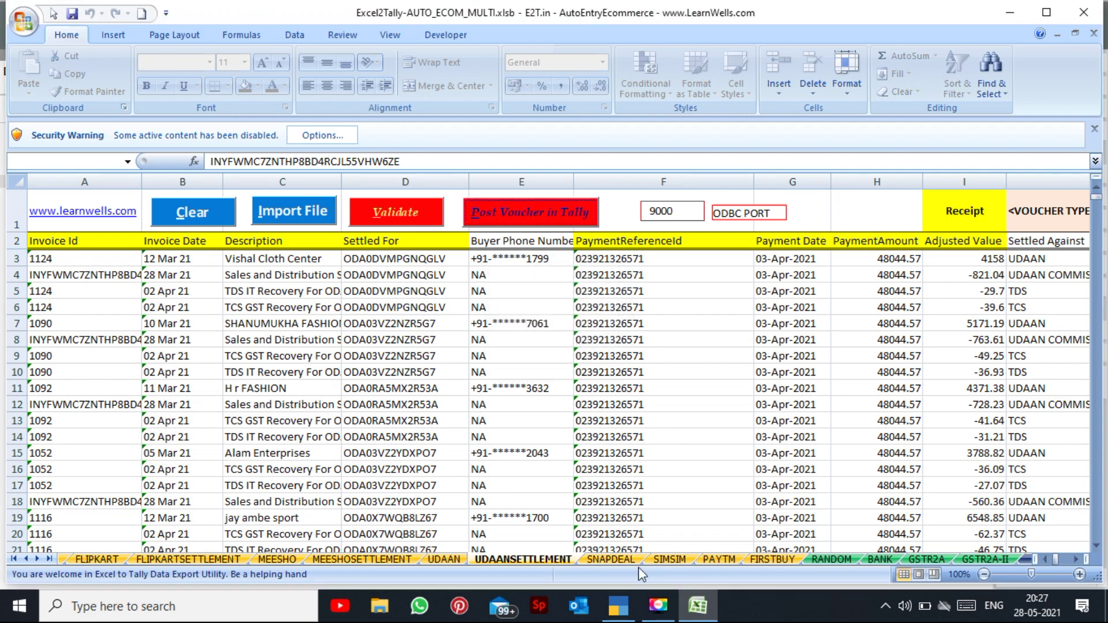
left_click(620, 606)
left_click(1033, 62)
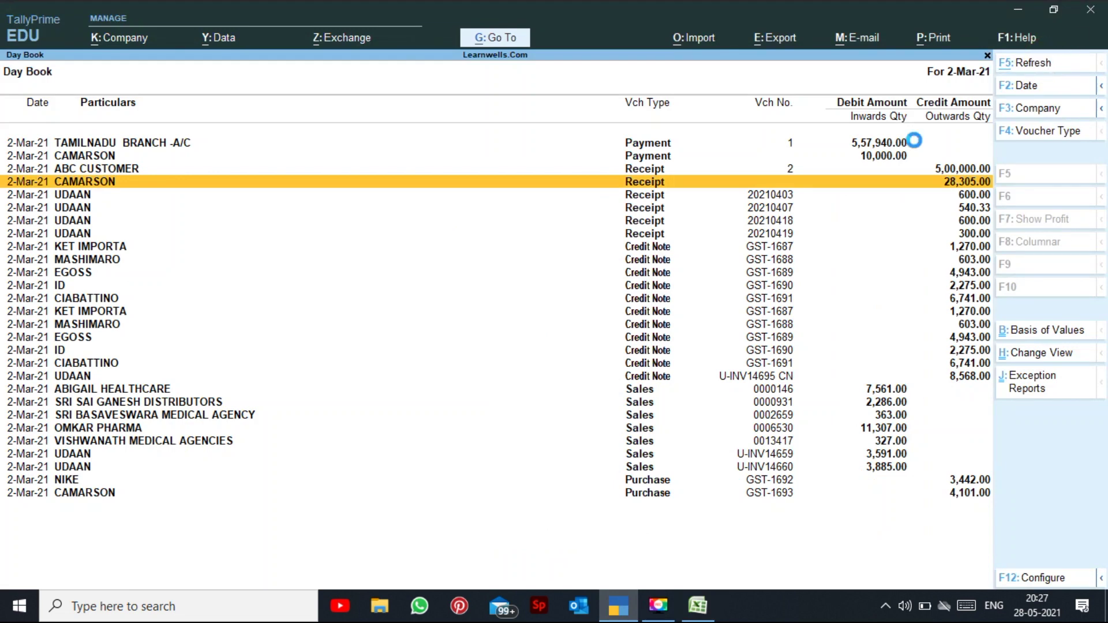
Step: Browse the posted UDAAN receipts and inspect receipt 20210419
left_click(571, 312)
left_click(791, 277)
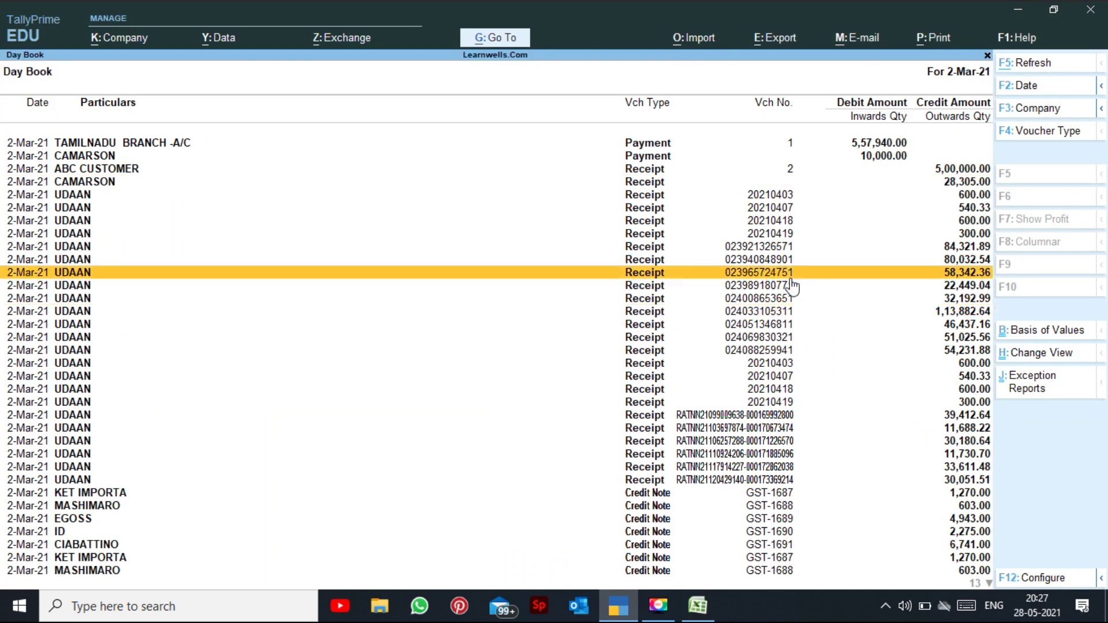
left_click(792, 233)
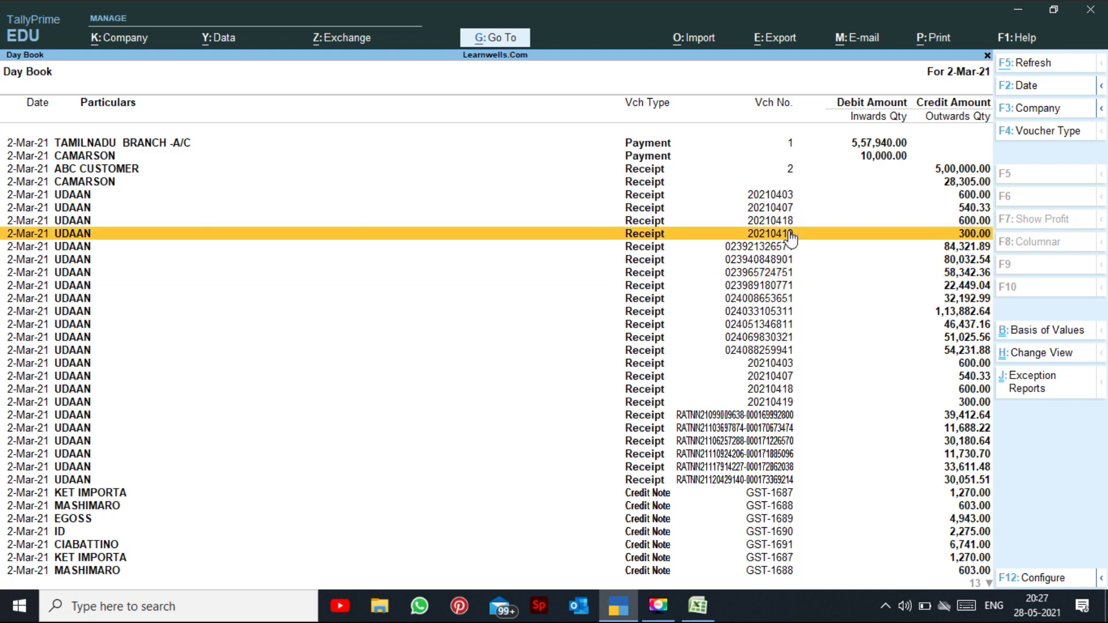
left_click(792, 235)
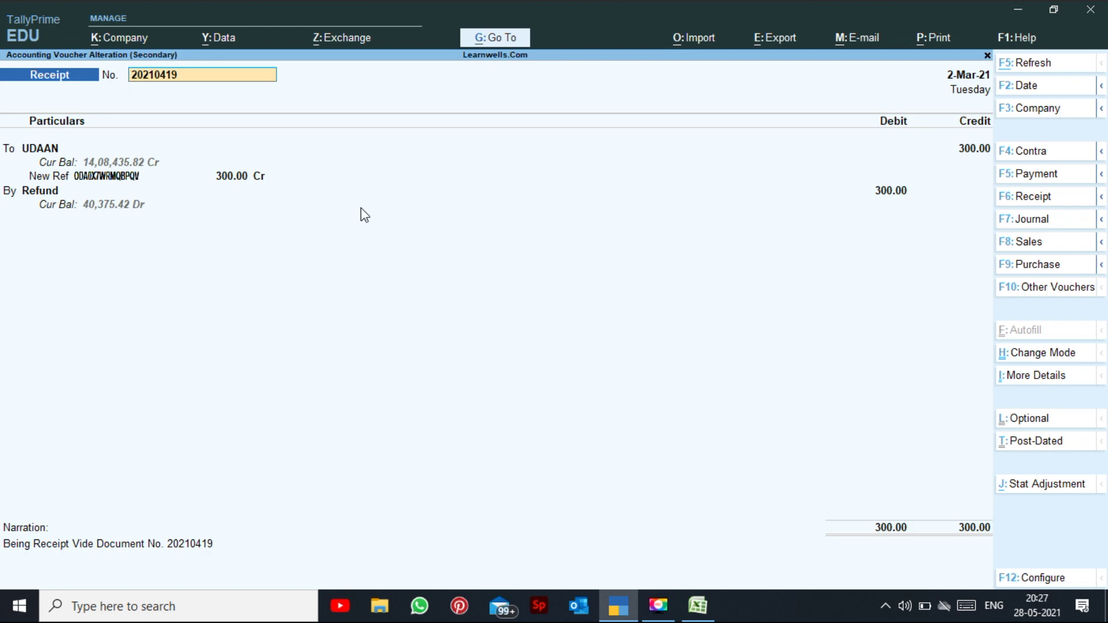
key("Escape")
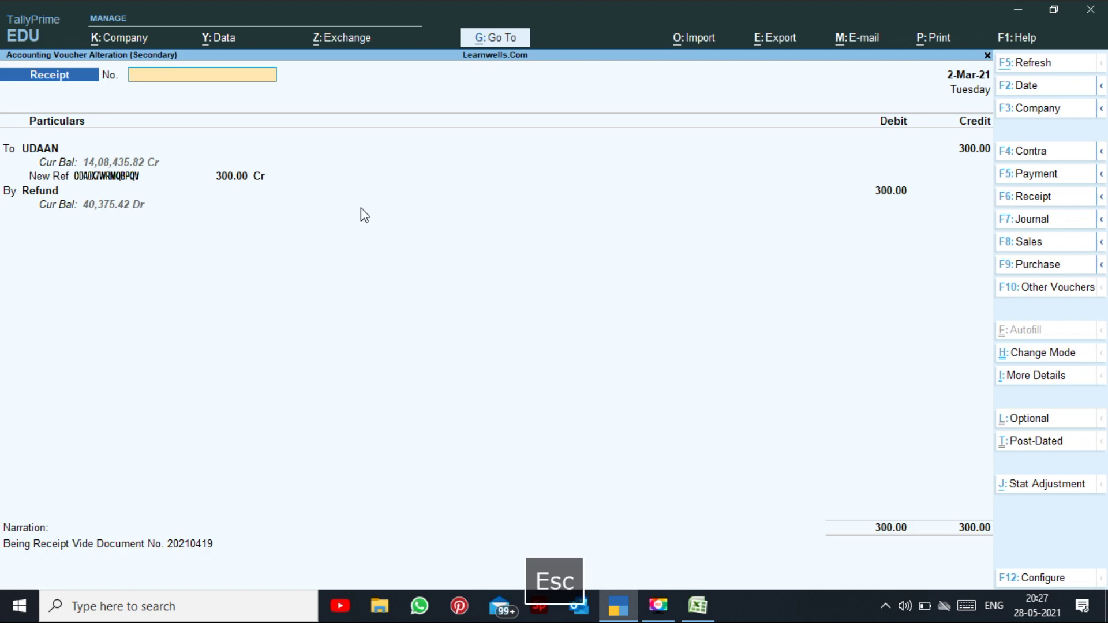
key("Down")
key("Down")
key("Return")
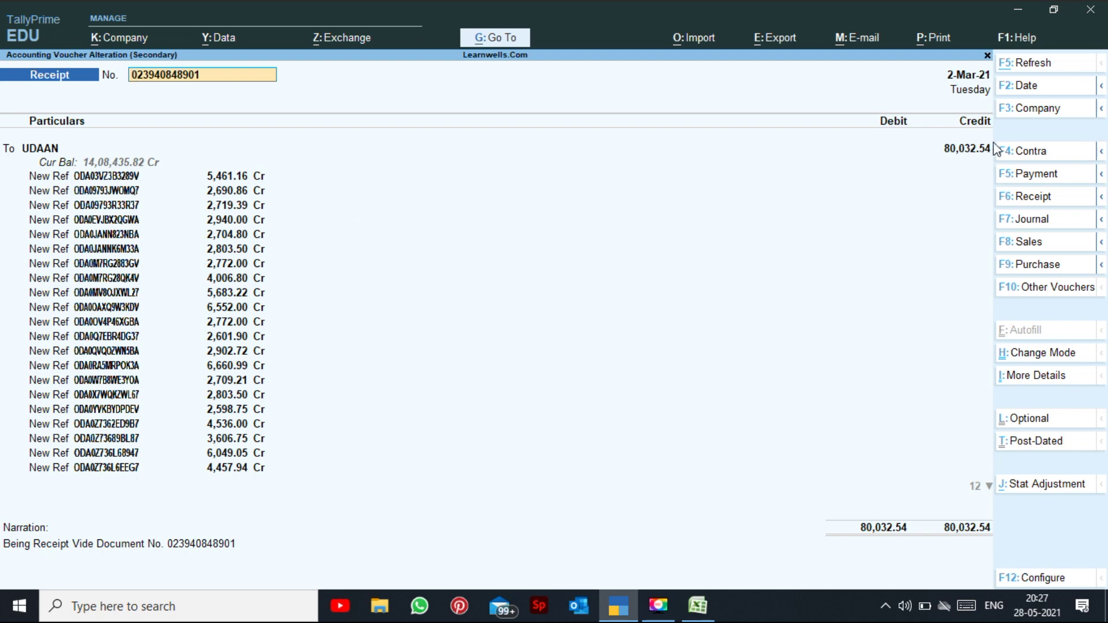
key("Down")
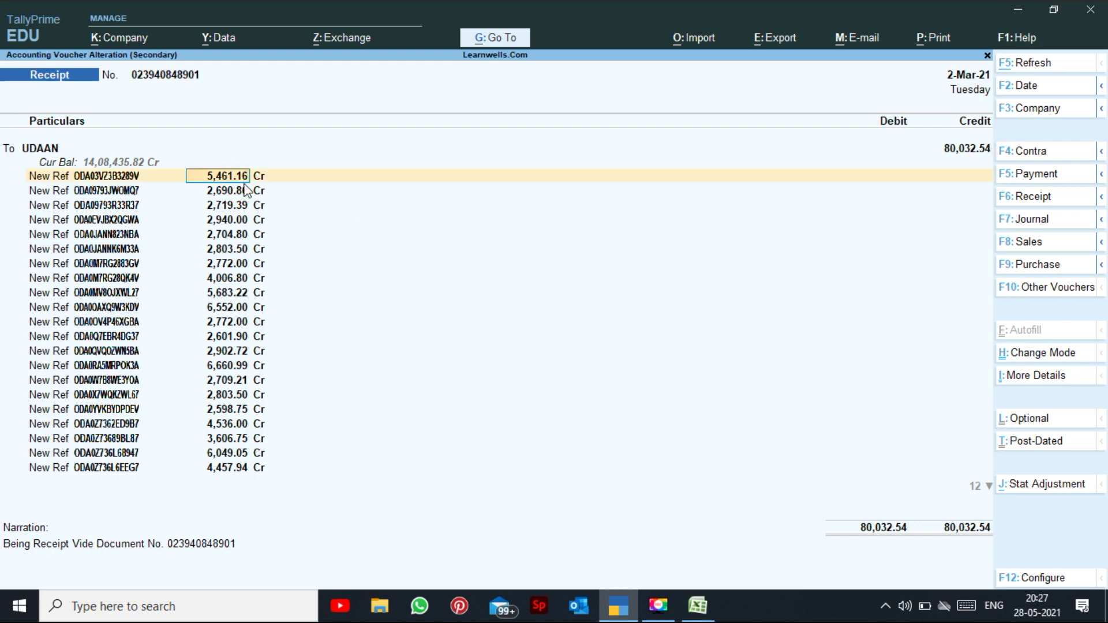
key("Down")
key("Down")
key("Down")
key("Down")
key("Down")
key("Down")
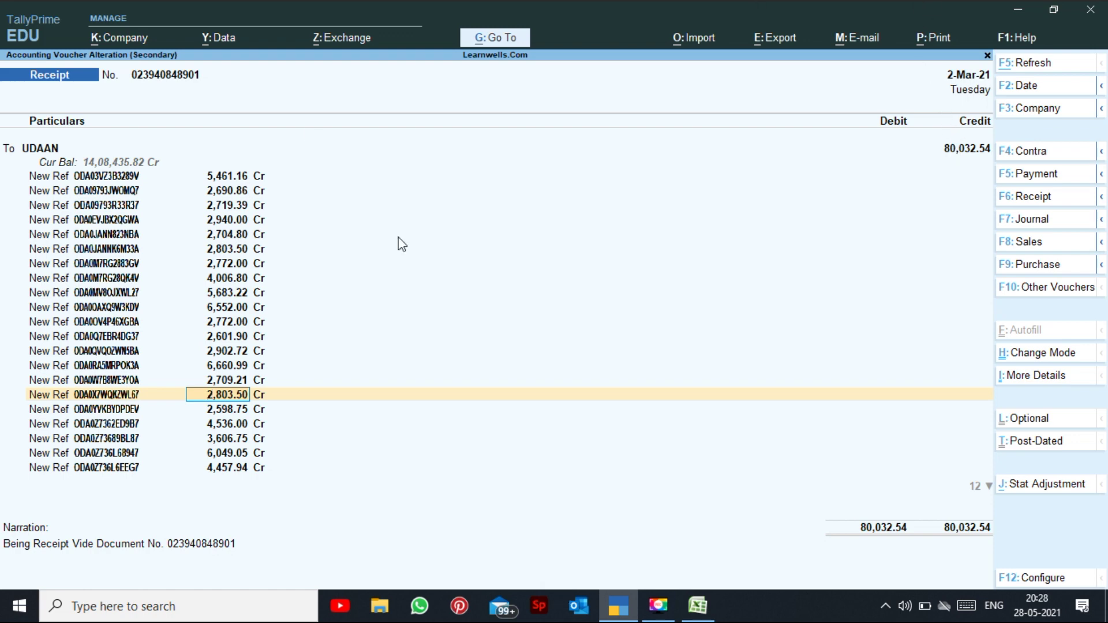
key("Down")
key("Down")
key("Down")
key("Down")
key("Down")
key("Down")
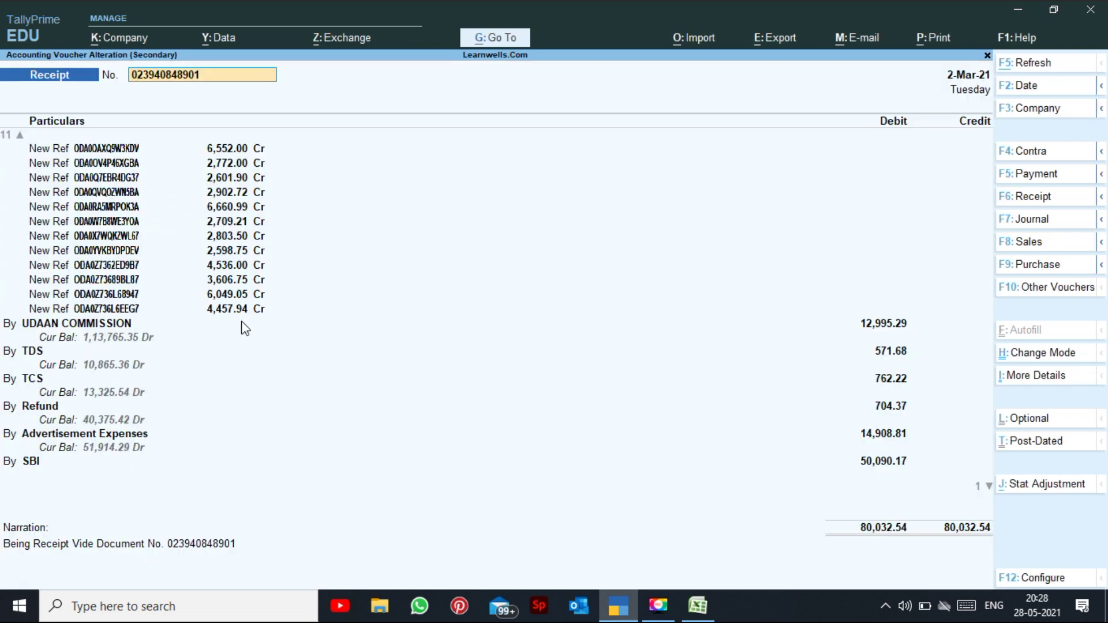
left_click(868, 324)
left_click(890, 351)
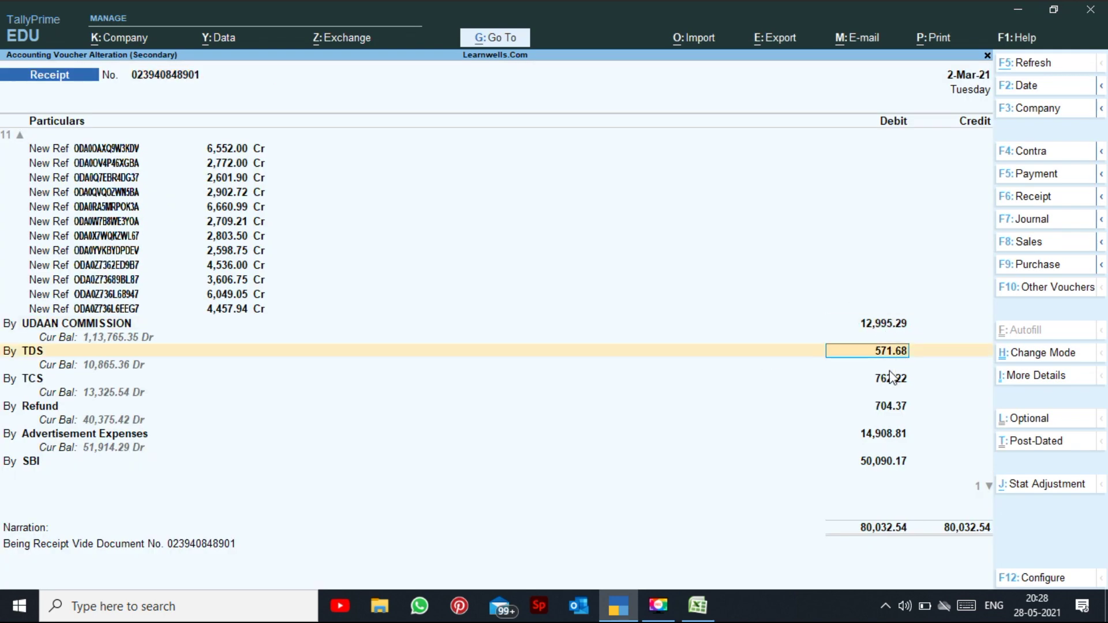
left_click(903, 461)
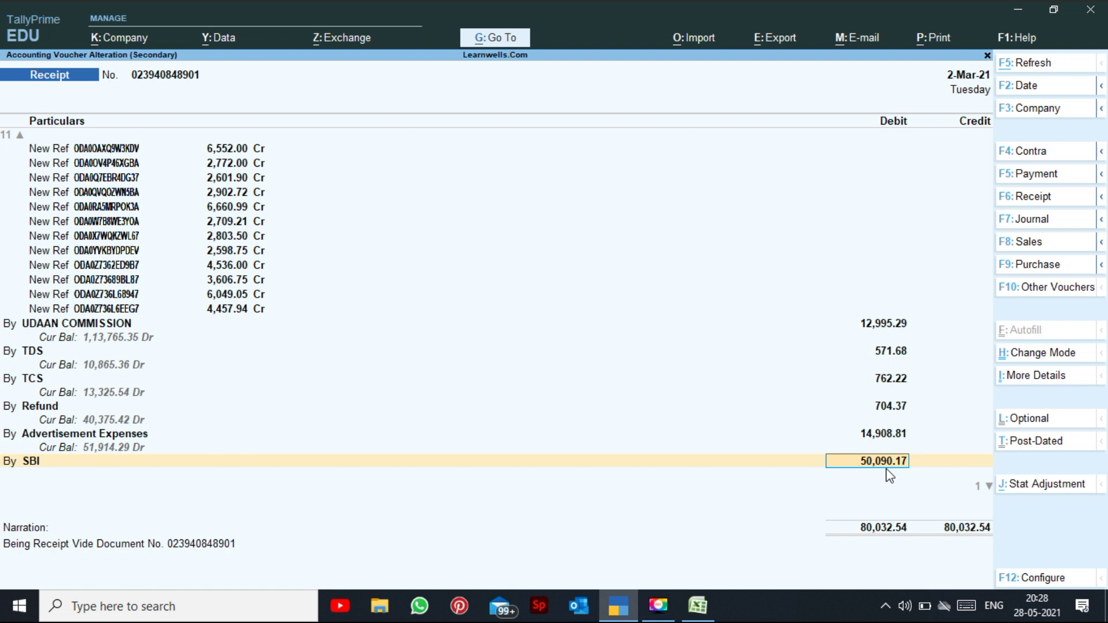
key("Escape")
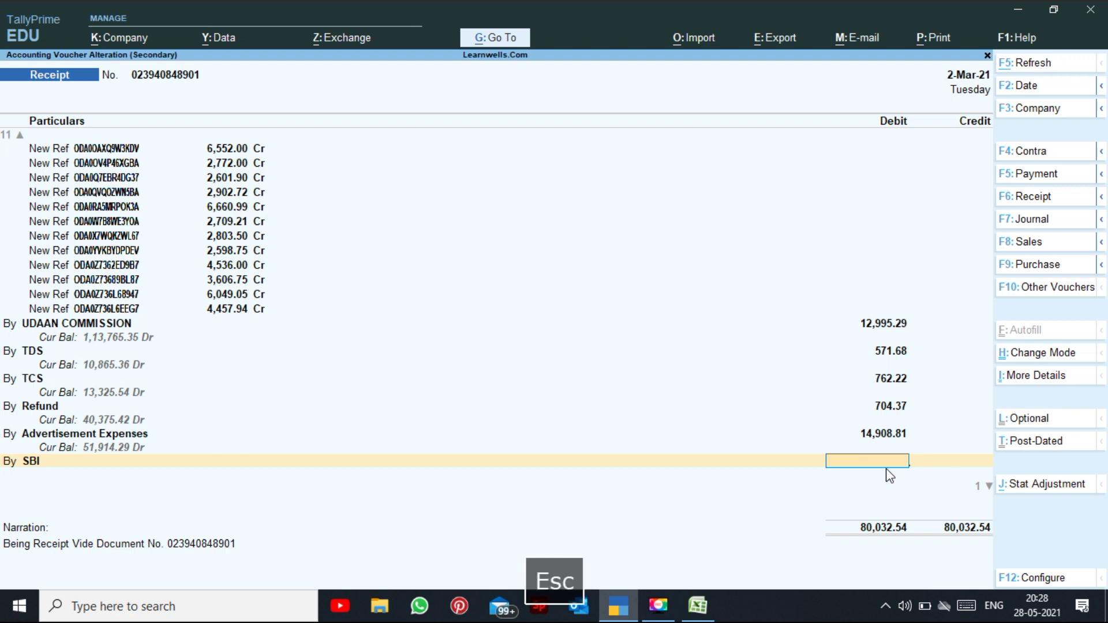
key("alt+Tab")
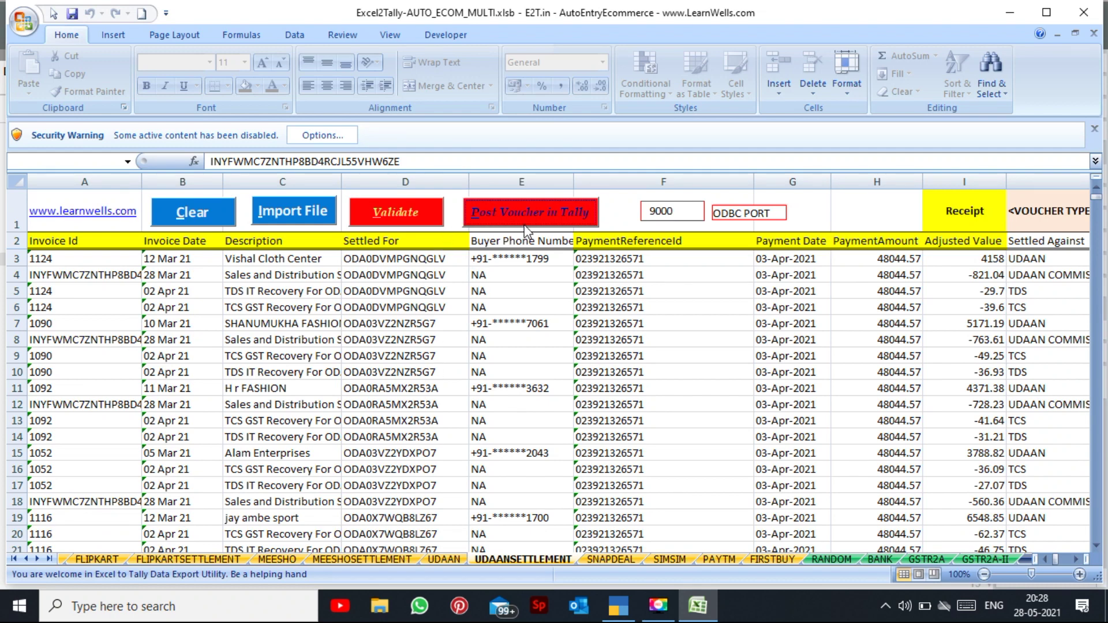
Step: Glance at the SNAPDEAL sheet, then open SIMSIM and select the order date in A4
left_click(609, 560)
left_click(411, 354)
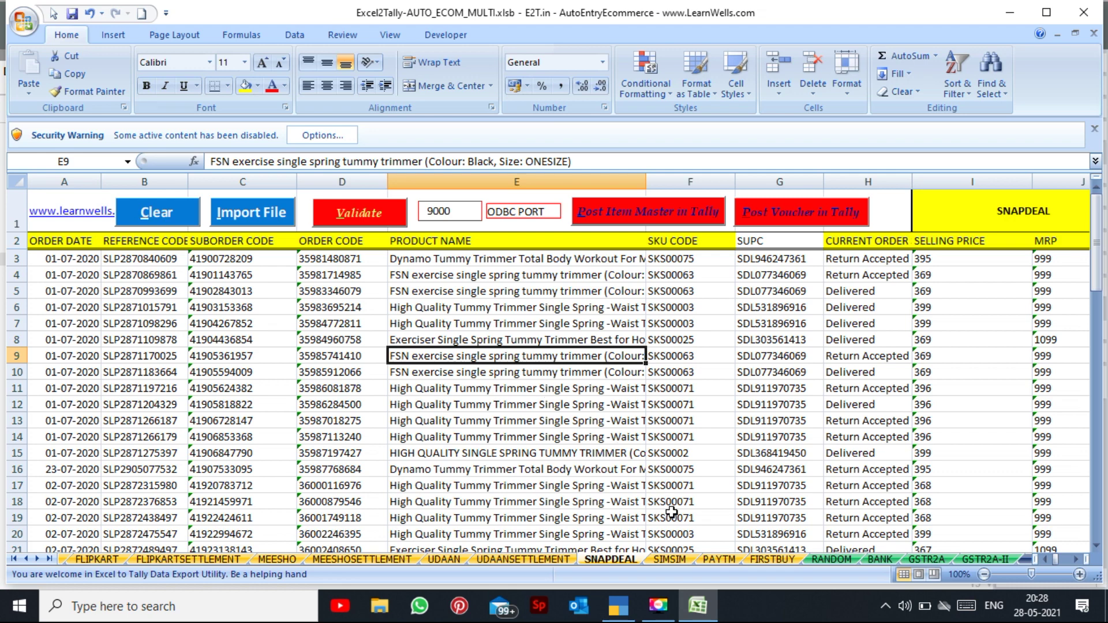
left_click(669, 560)
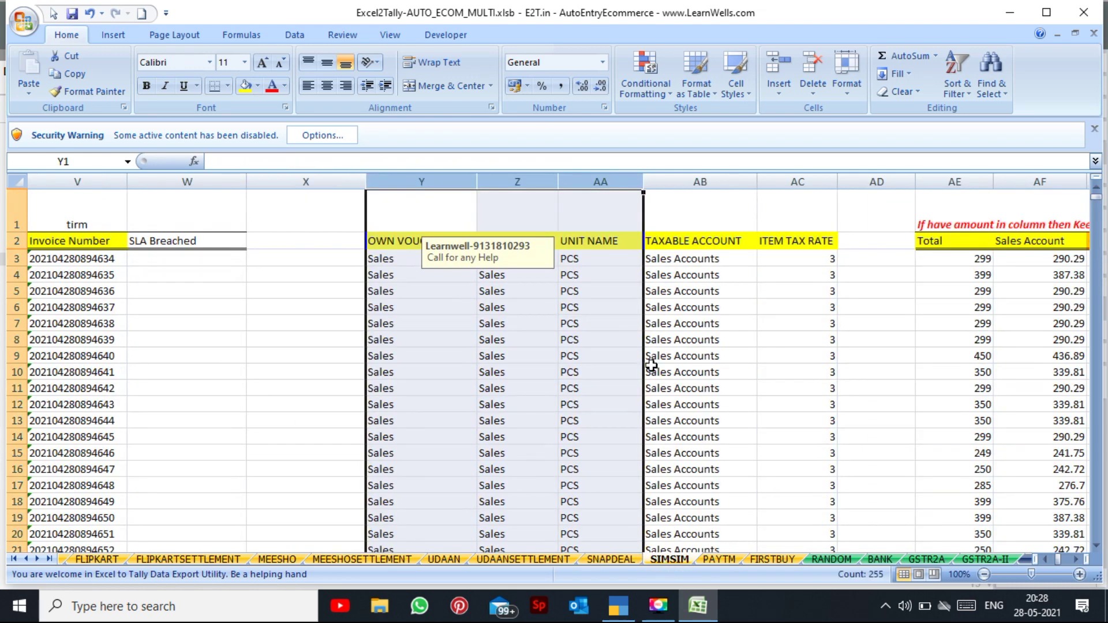
left_click(685, 355)
key("Left")
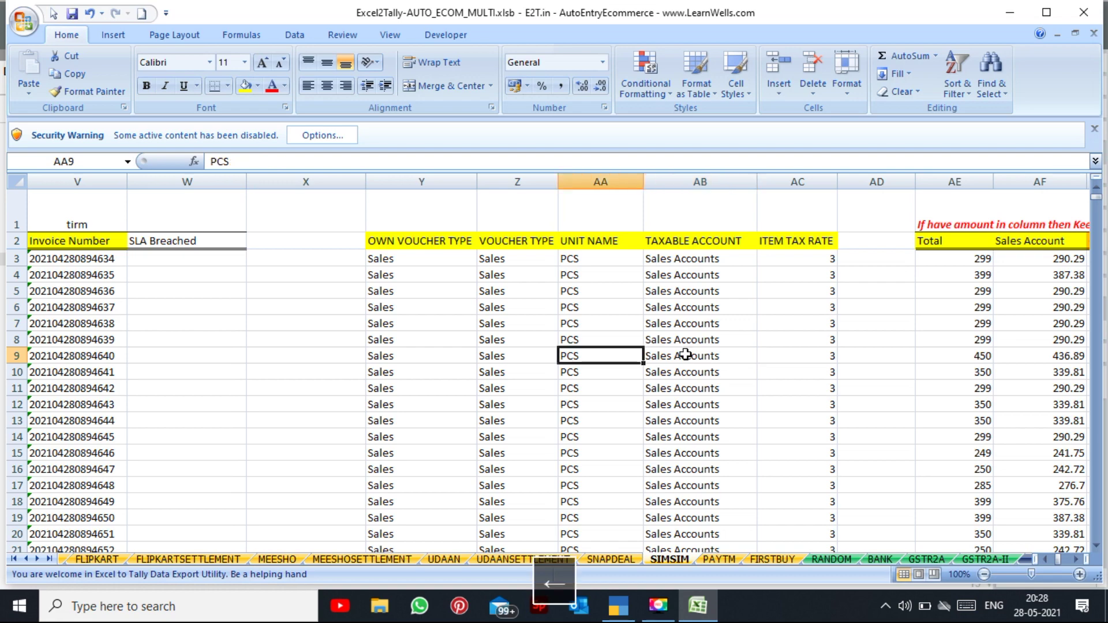
key("Left")
key("Left")
key("Left")
key("Left")
key("Left")
key("Left")
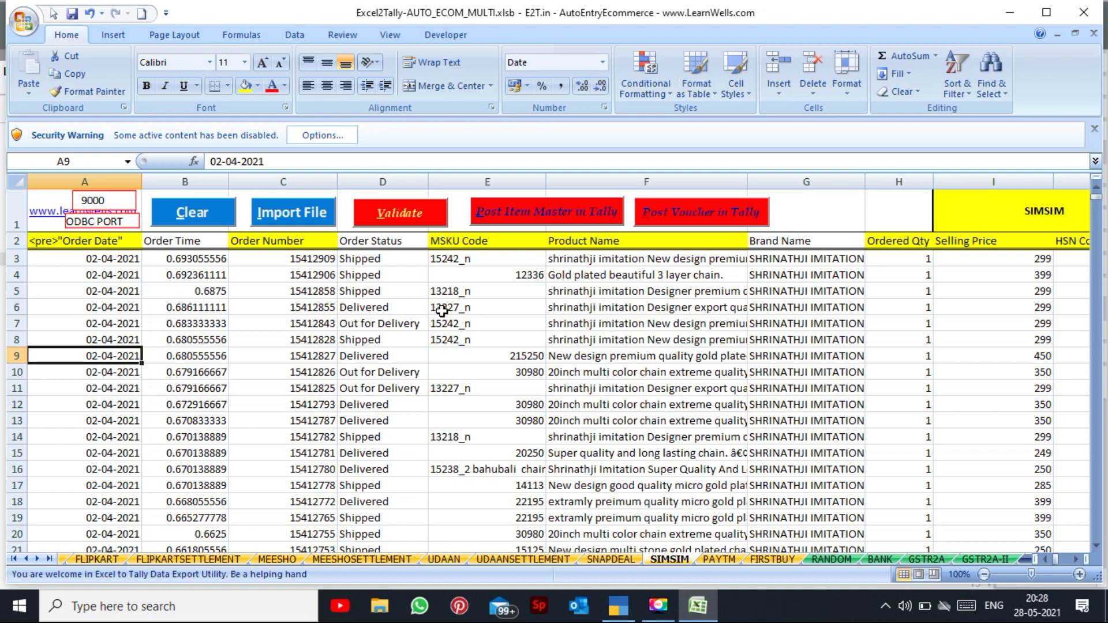
left_click(123, 277)
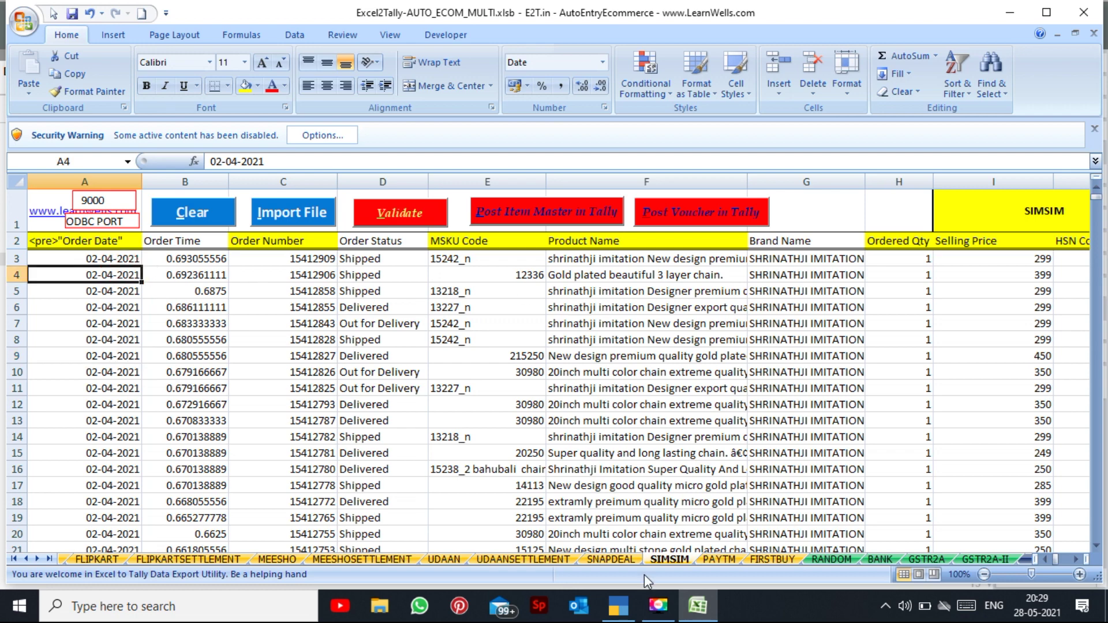
left_click(617, 607)
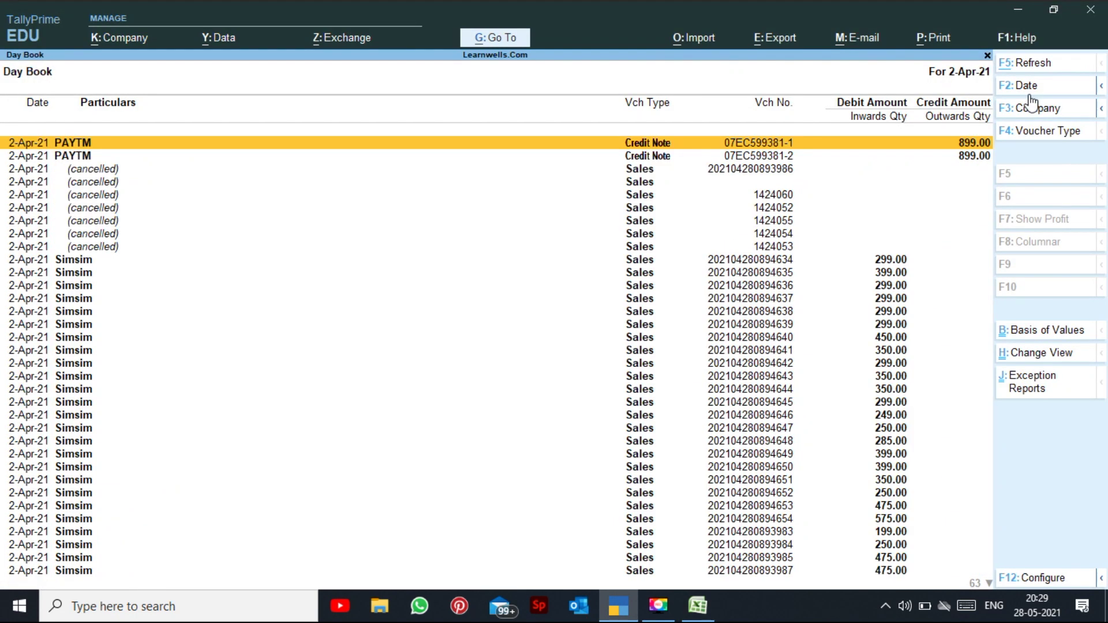
Step: Select all vouchers in the 2-Apr-21 Day Book and delete them
key("ctrl")
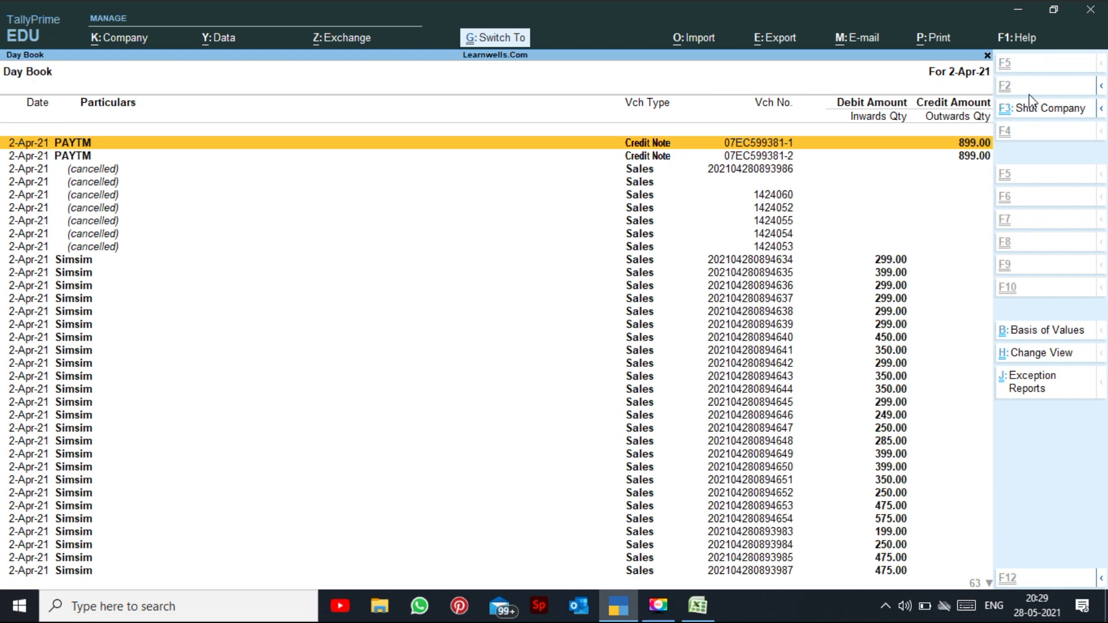
key("ctrl+space")
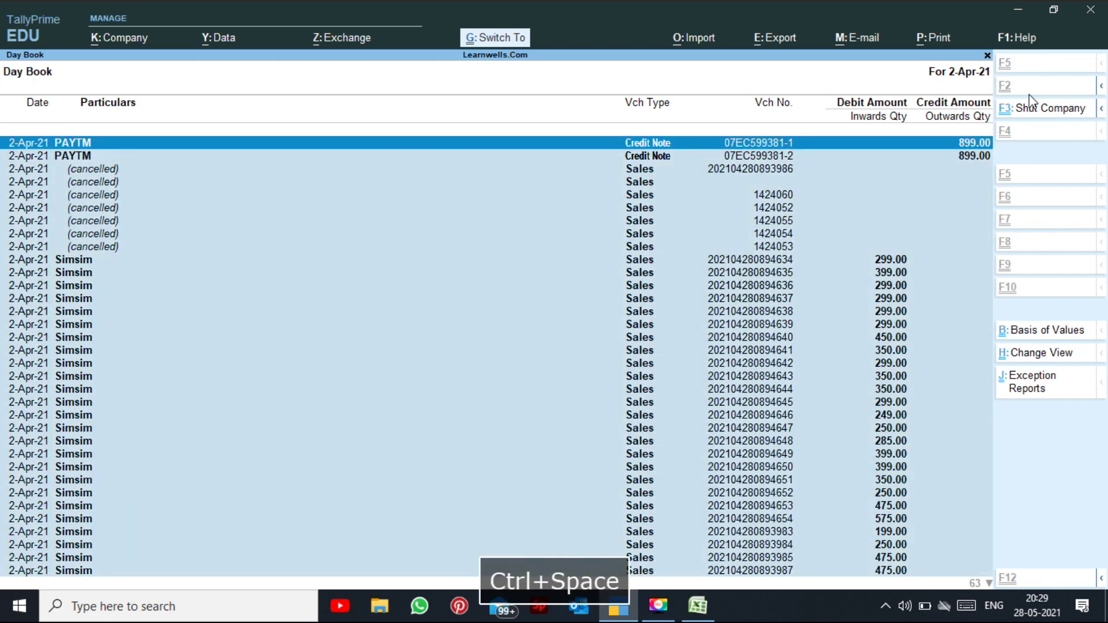
key("alt+d")
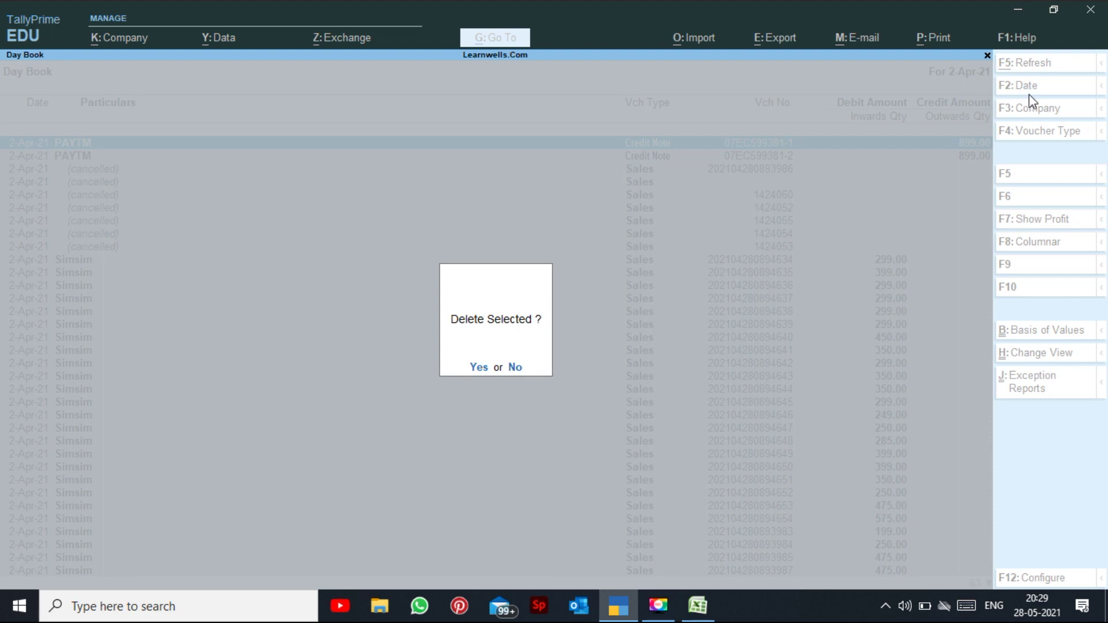
key("y")
left_click(698, 606)
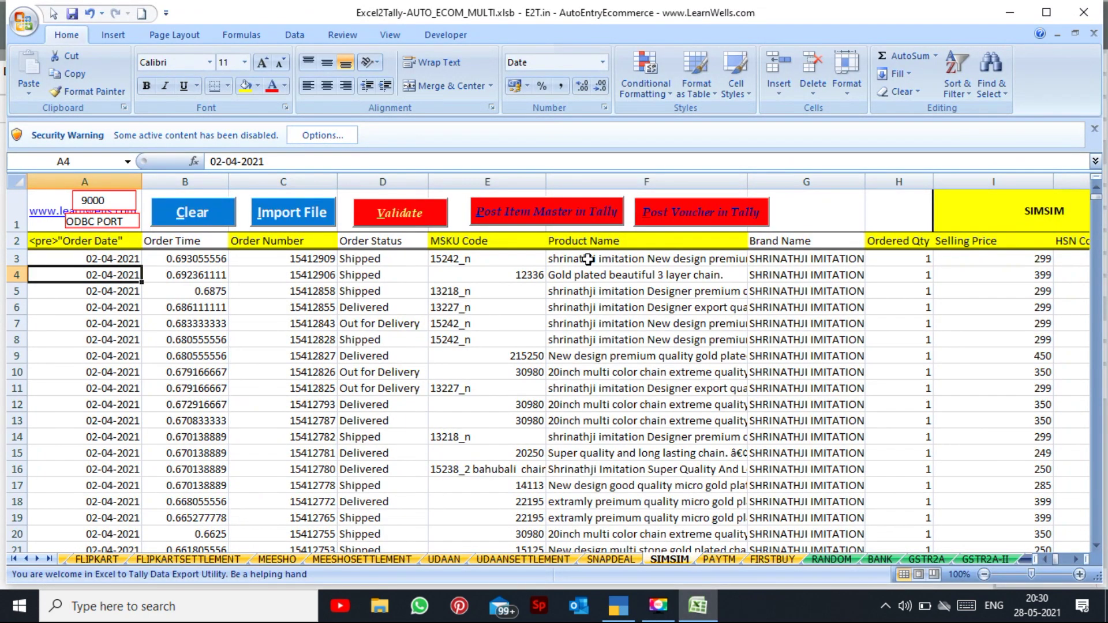
Step: Post the SIMSIM orders to Tally as sales vouchers and dismiss the completion message
left_click(543, 290)
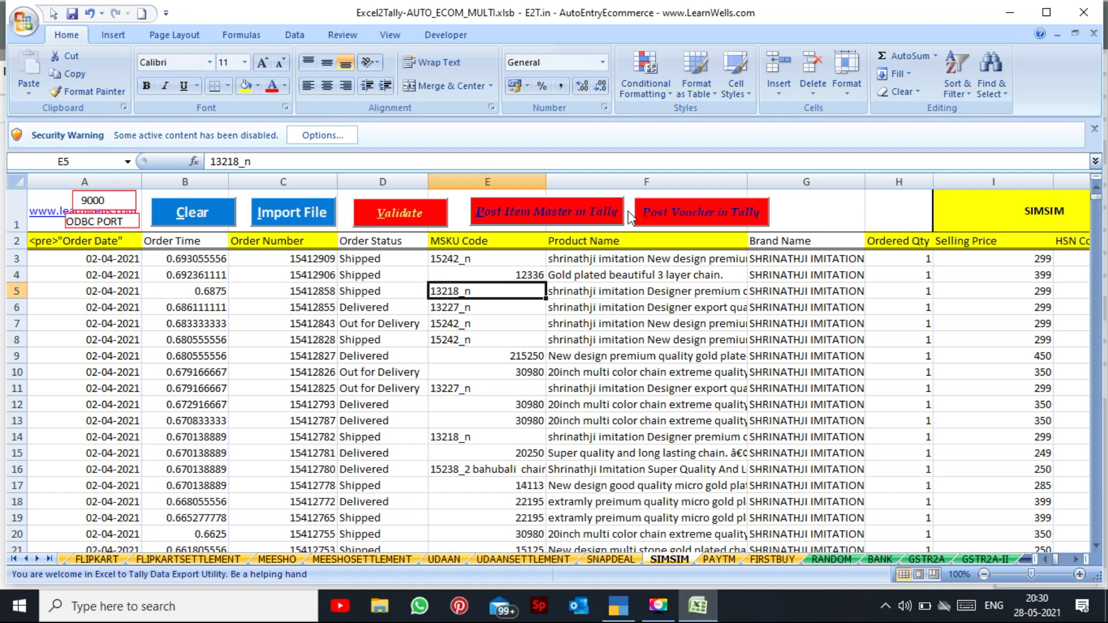
left_click(668, 226)
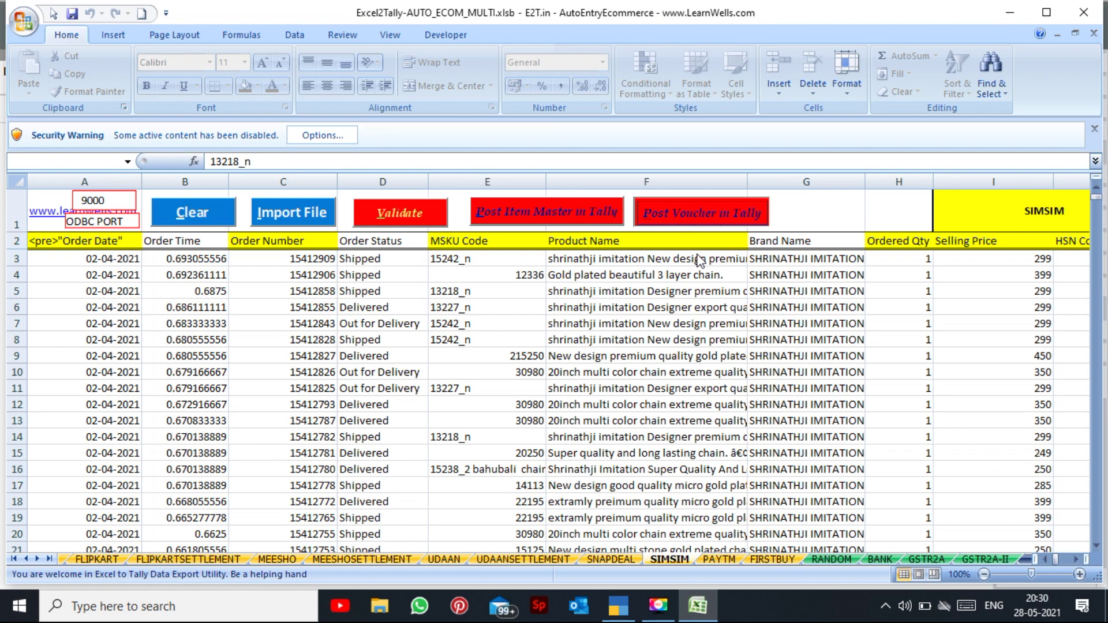
key("Return")
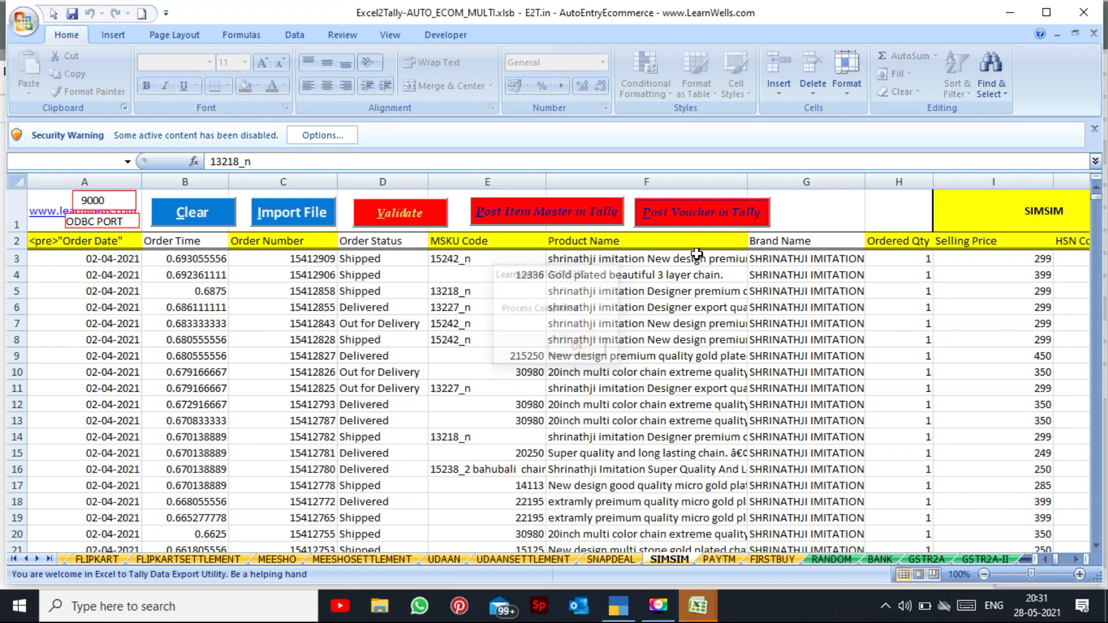
left_click(615, 616)
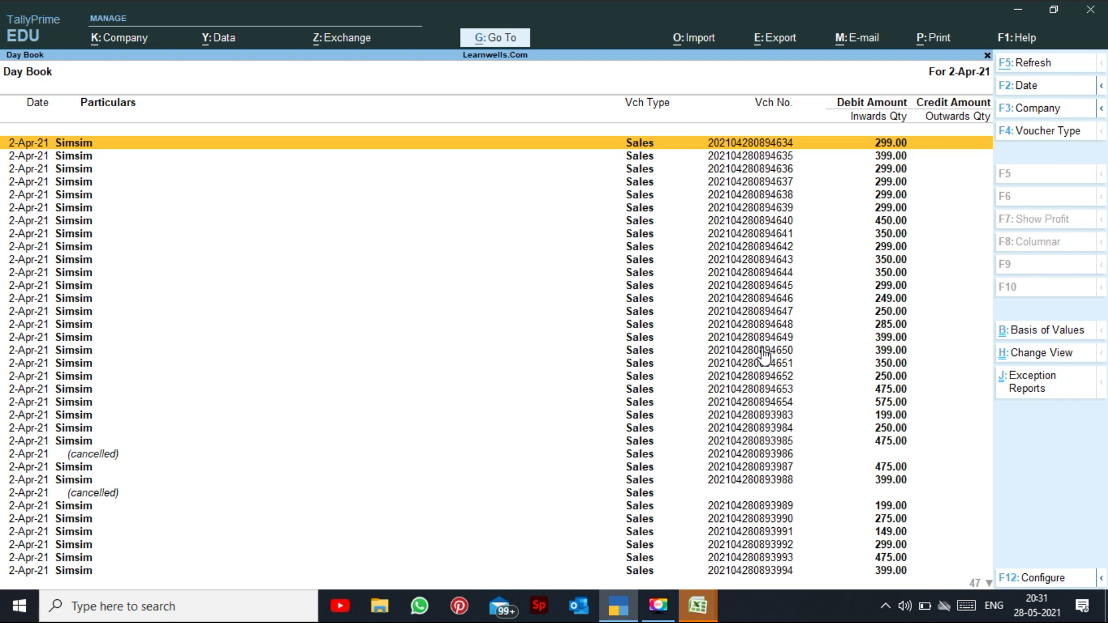
key("Down")
key("Down")
key("Down")
key("Down")
key("Down")
key("Down")
key("Down")
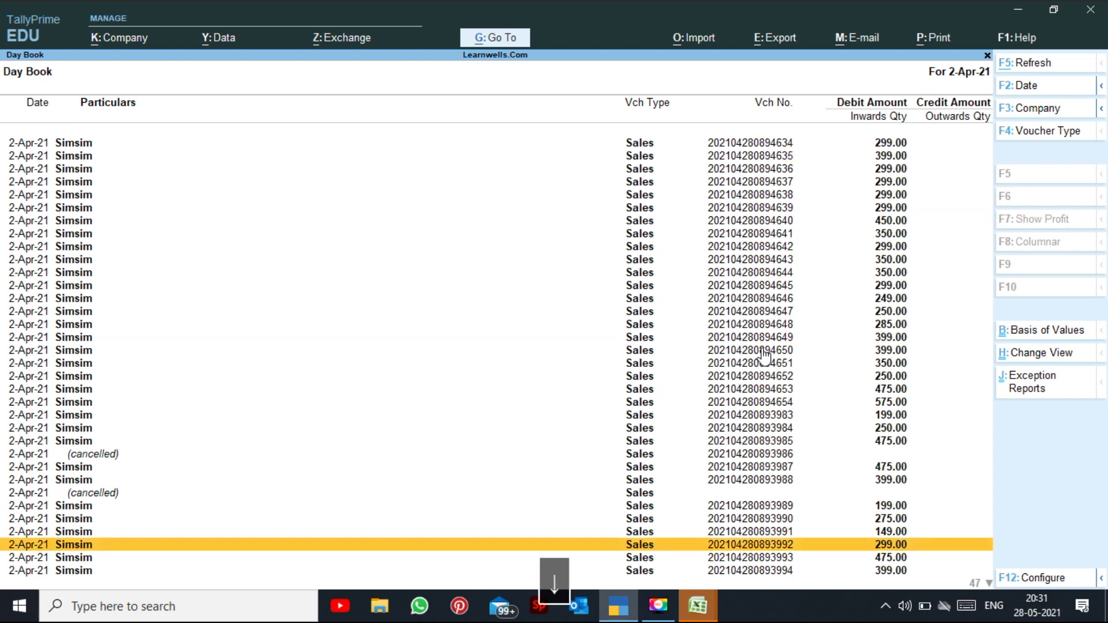
key("Down")
key("Down")
key("Down")
key("Down")
key("Down")
key("Down")
key("Down")
key("Down")
key("Down")
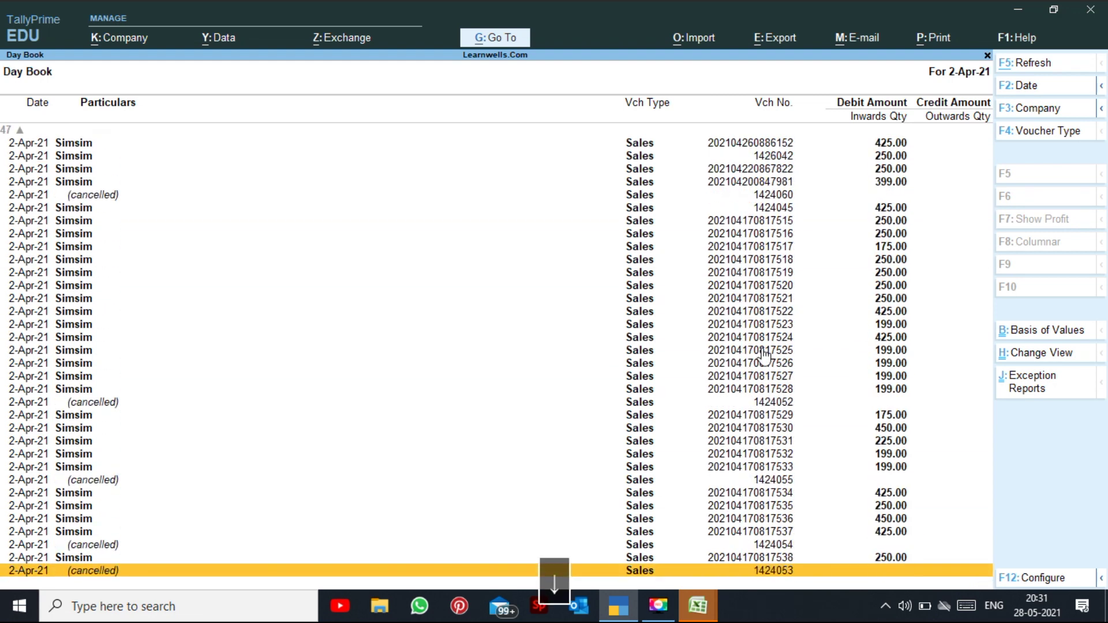
key("Up")
key("Up")
key("Up")
key("Up")
key("Up")
key("Up")
key("Up")
key("Up")
key("Up")
key("Up")
key("Up")
key("Up")
key("Up")
key("Up")
key("Up")
key("Up")
key("Down")
key("Return")
key("Return")
key("Return")
key("Return")
key("Return")
key("Return")
key("Return")
key("Return")
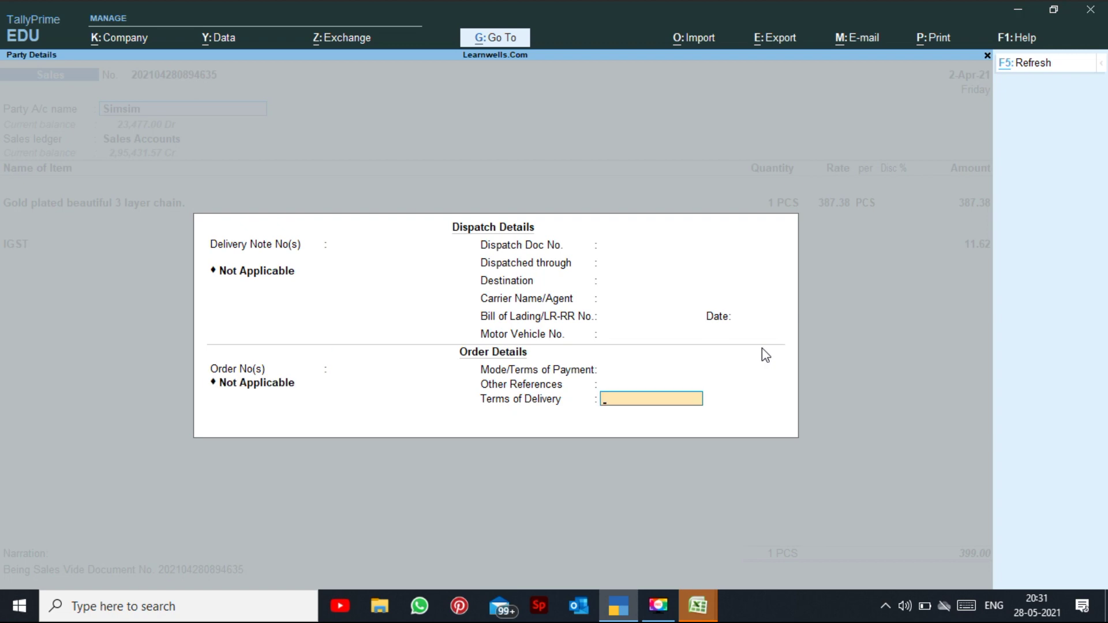
key("Return")
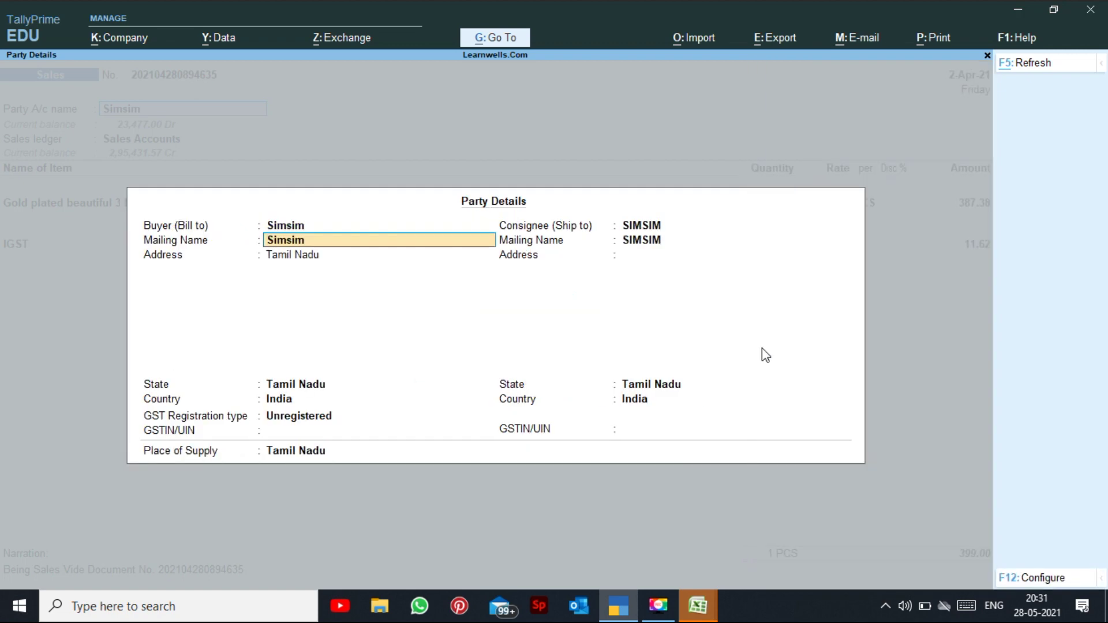
key("Escape")
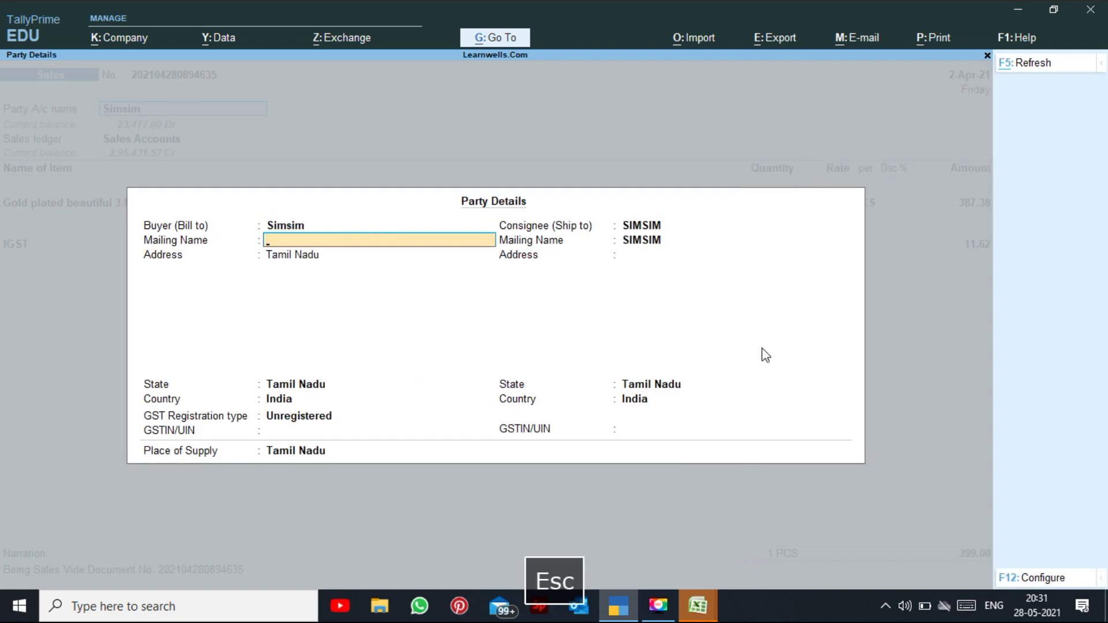
key("Escape")
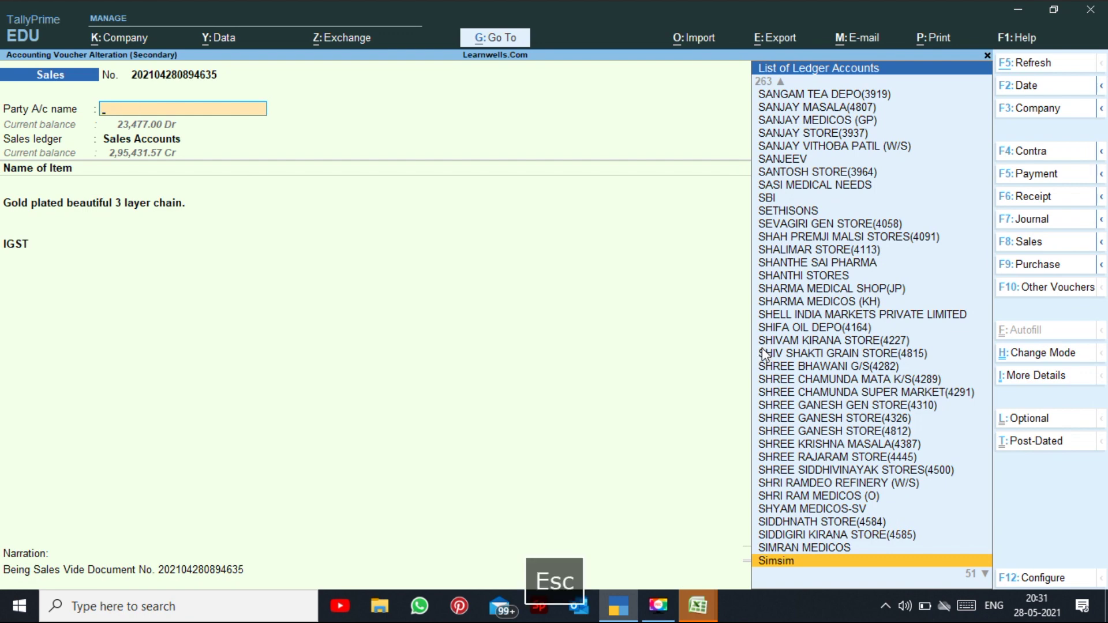
key("Escape")
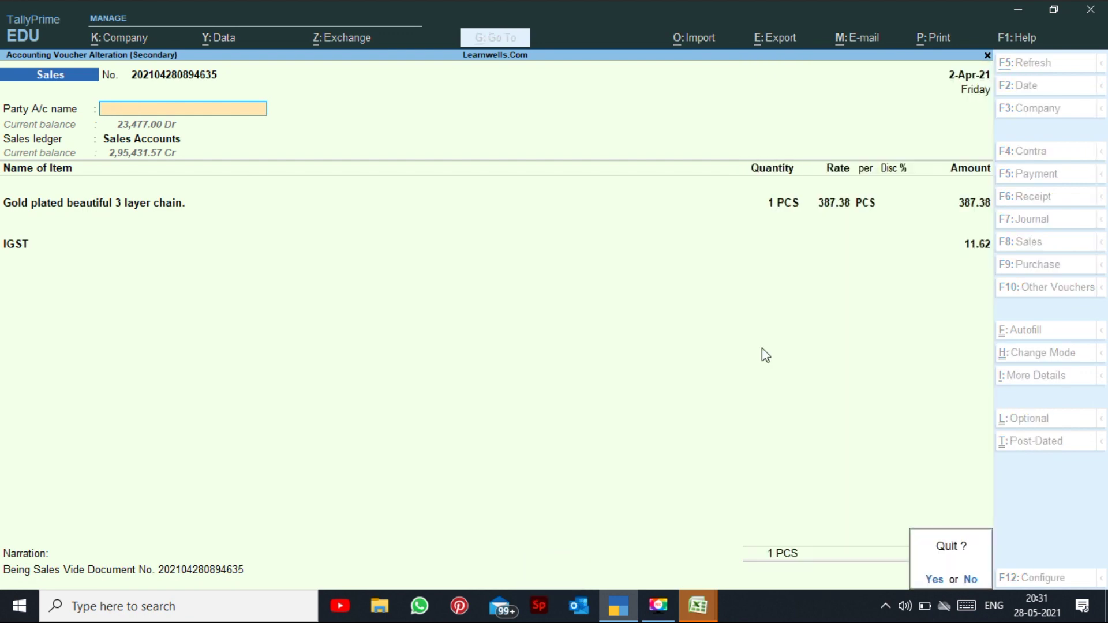
key("Escape")
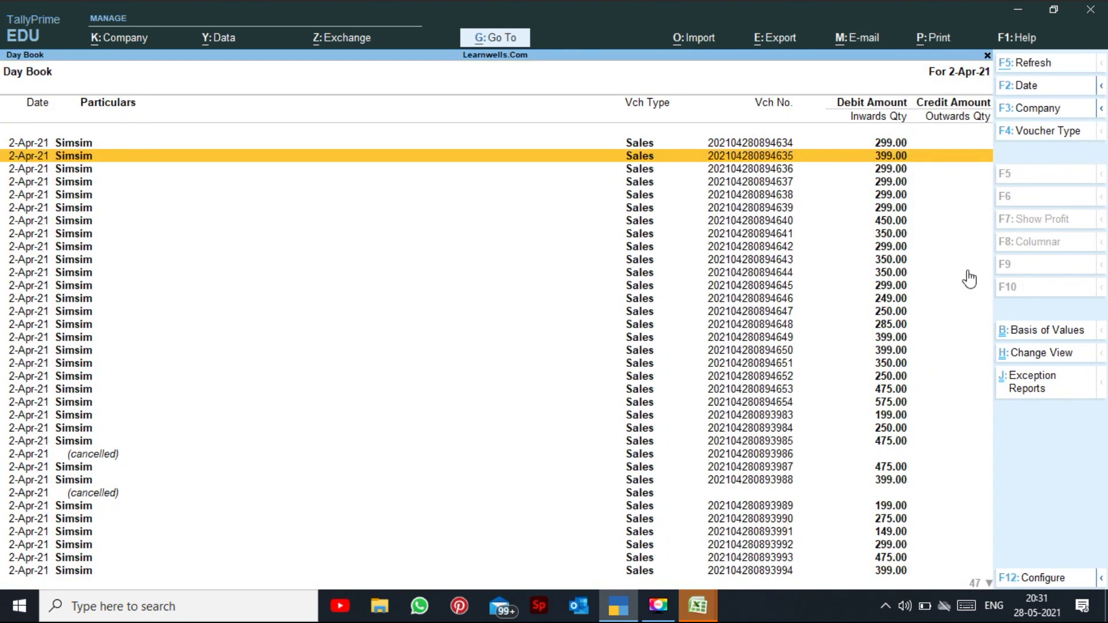
left_click(698, 606)
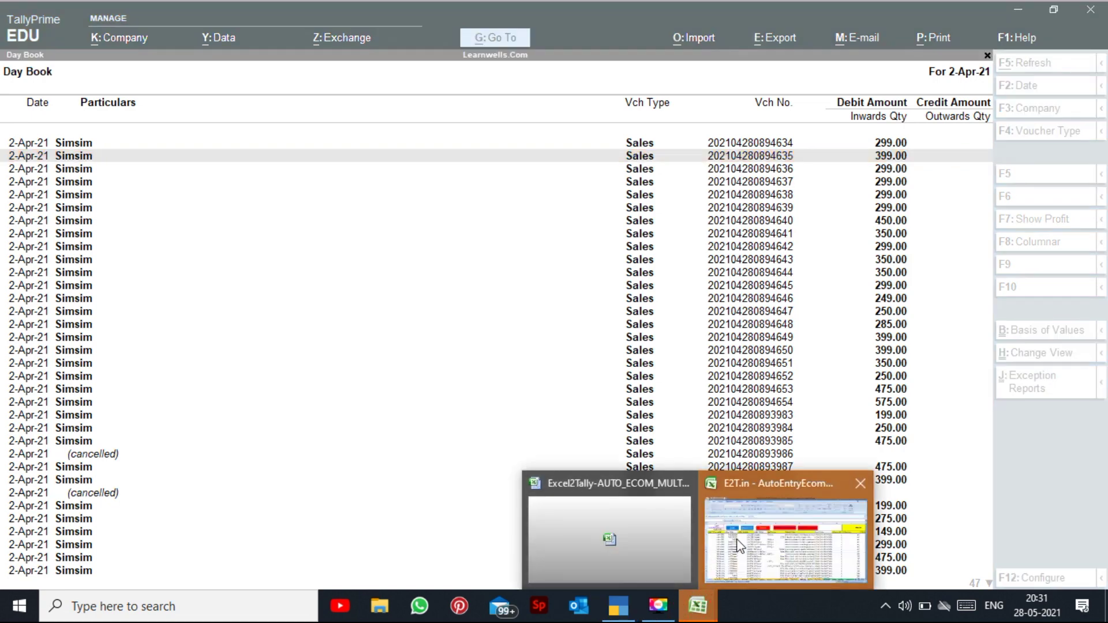
Step: Post the PAYTM sheet's orders to Tally and acknowledge the Process Completed message
left_click(738, 546)
left_click(720, 560)
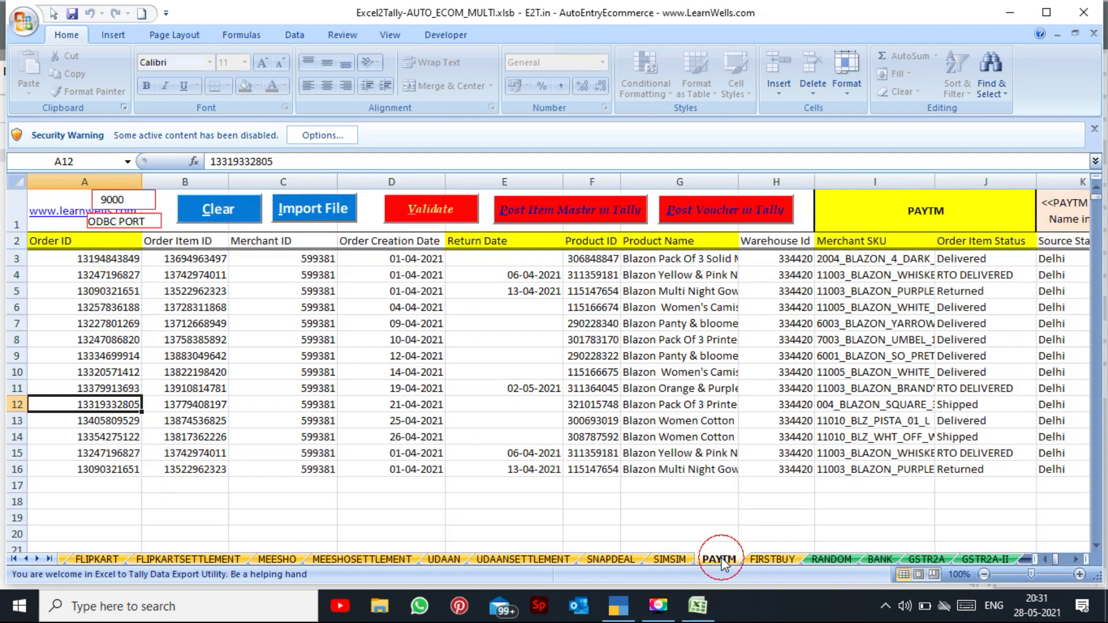
left_click(523, 353)
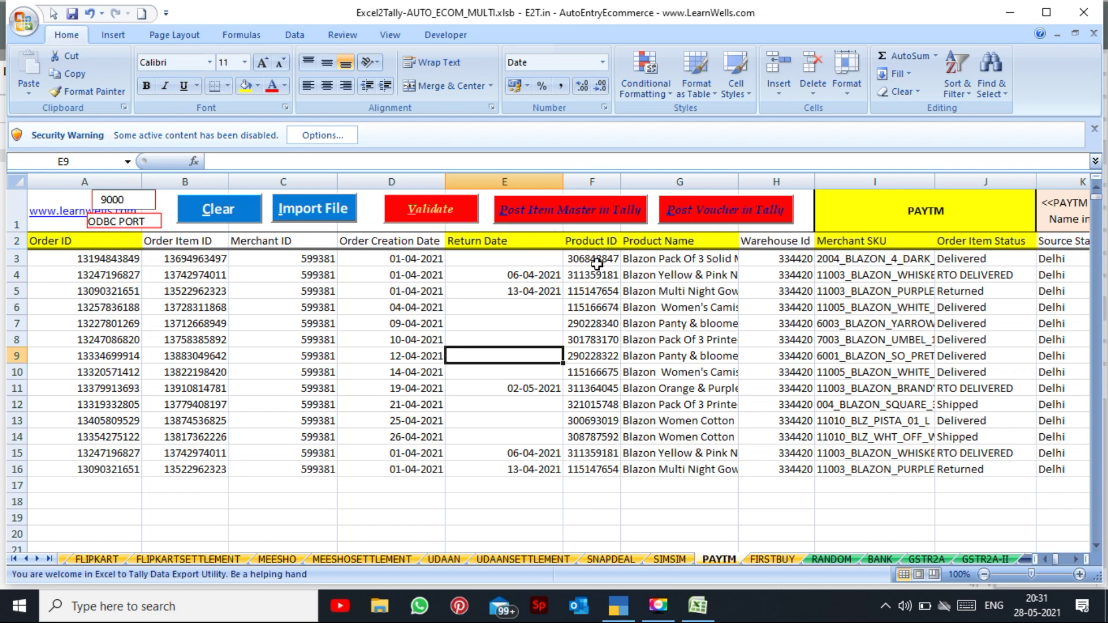
left_click(707, 218)
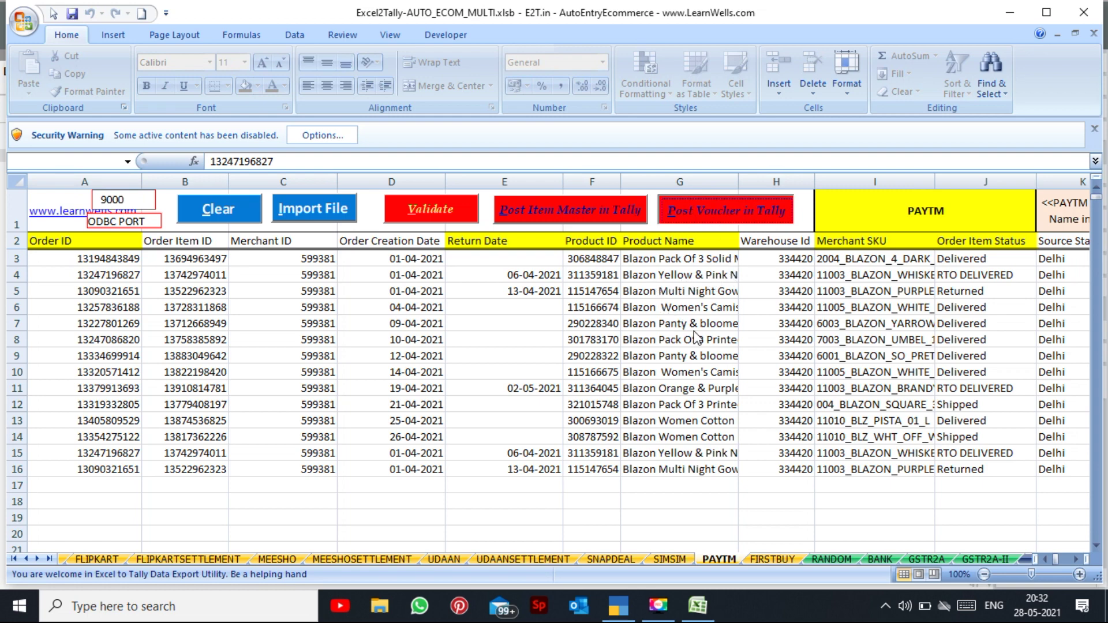
left_click(578, 348)
mouse_move(618, 607)
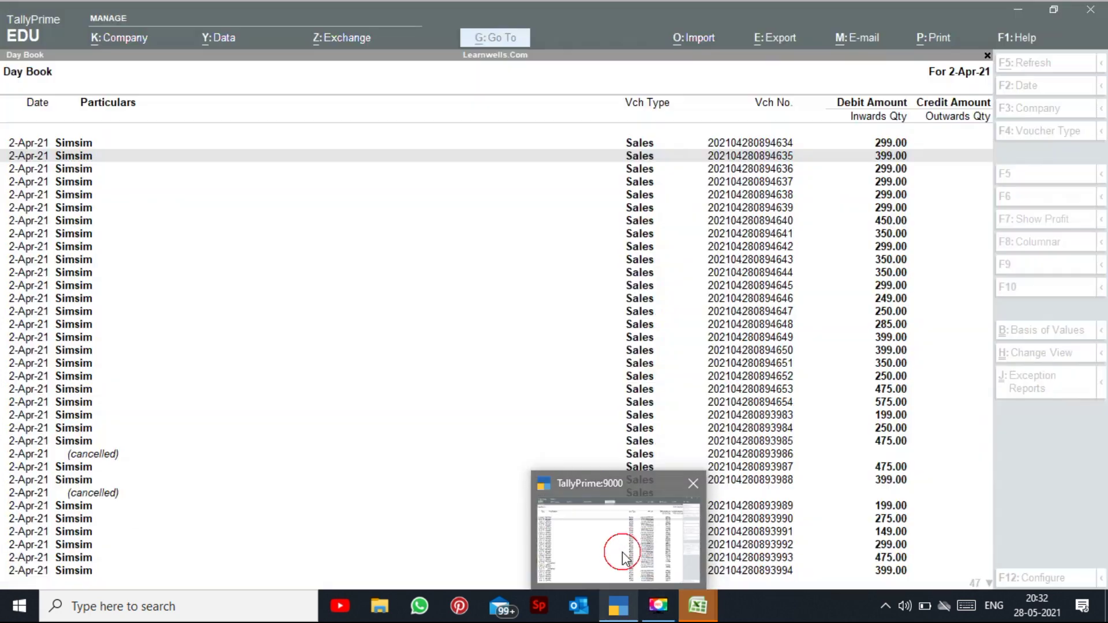
Step: Refresh TallyPrime's Day Book and inspect the first new PAYTM credit note without changes
left_click(626, 548)
left_click(1016, 68)
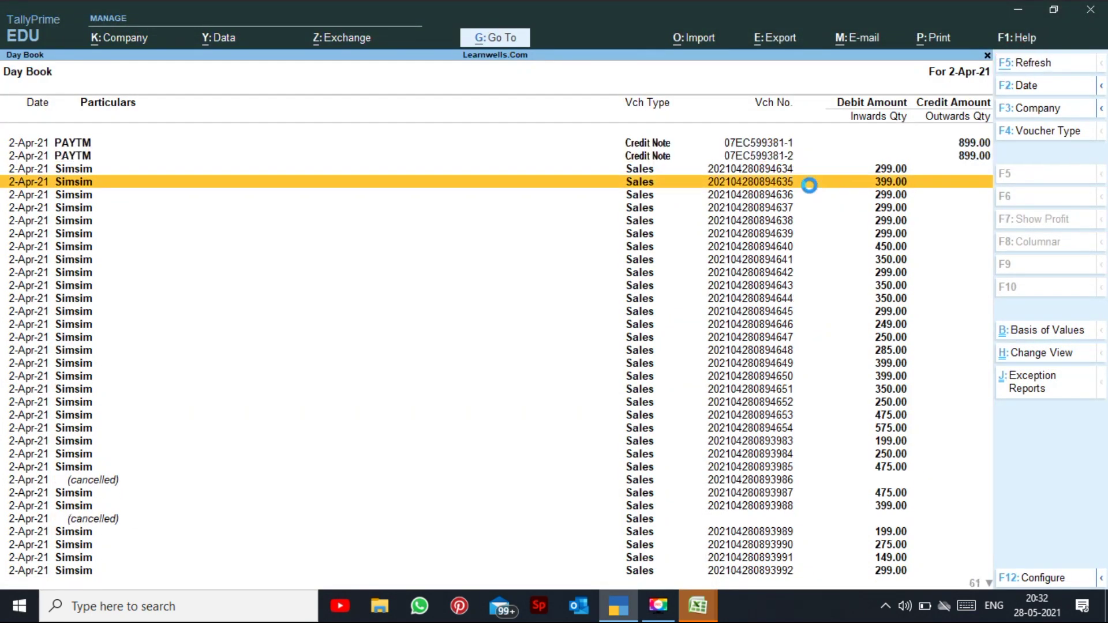
left_click(651, 146)
left_click(653, 145)
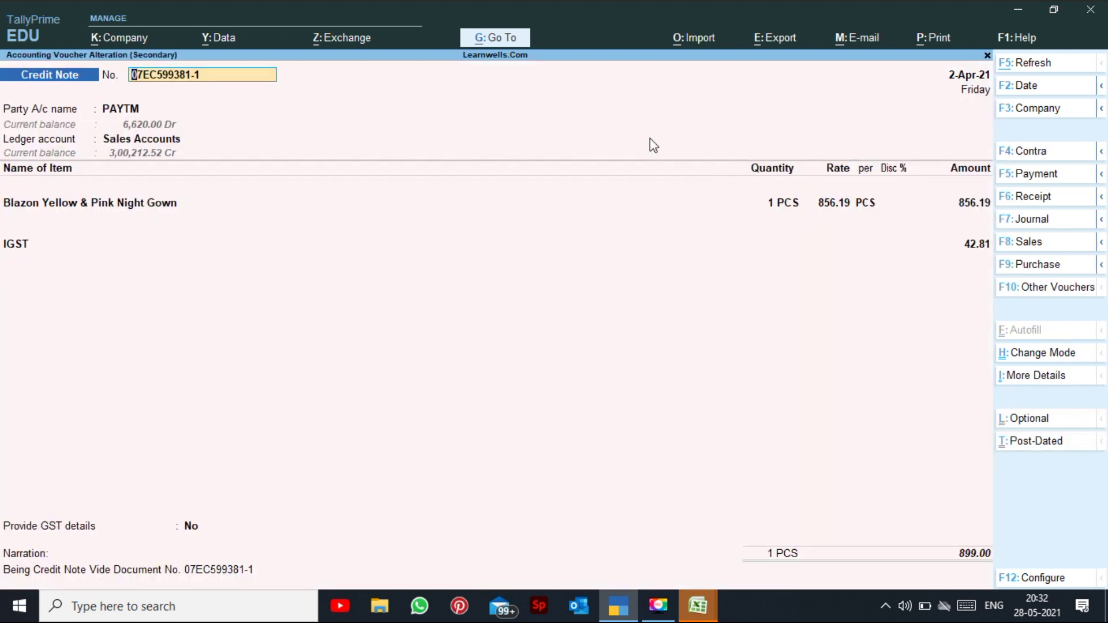
key("Escape")
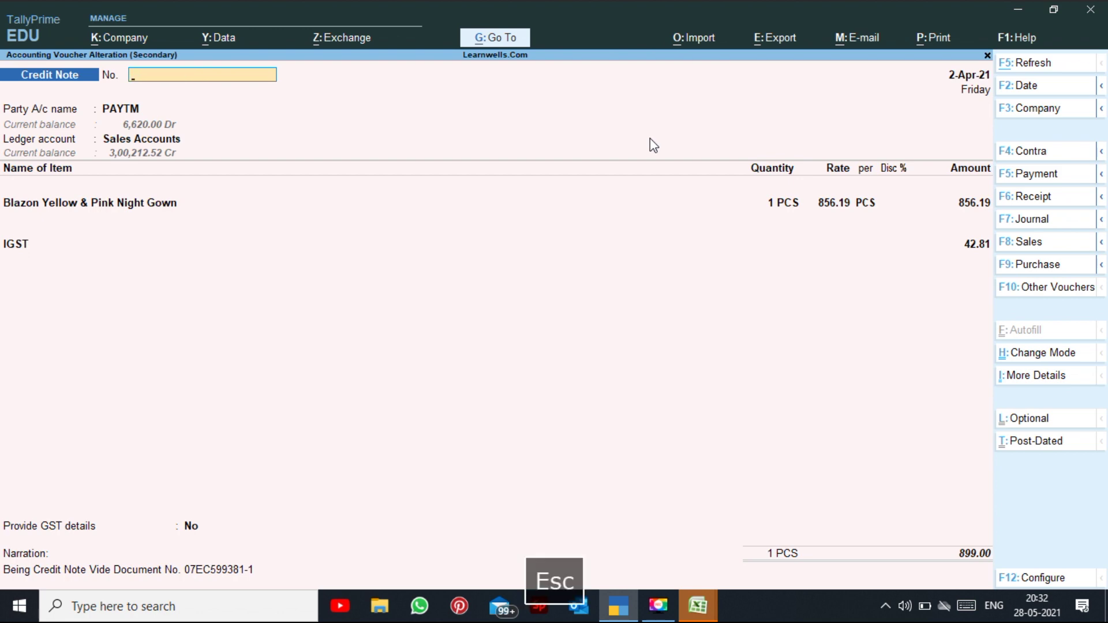
key("Escape")
key("Down")
key("Down")
key("Down")
key("Down")
key("Down")
key("Down")
key("Down")
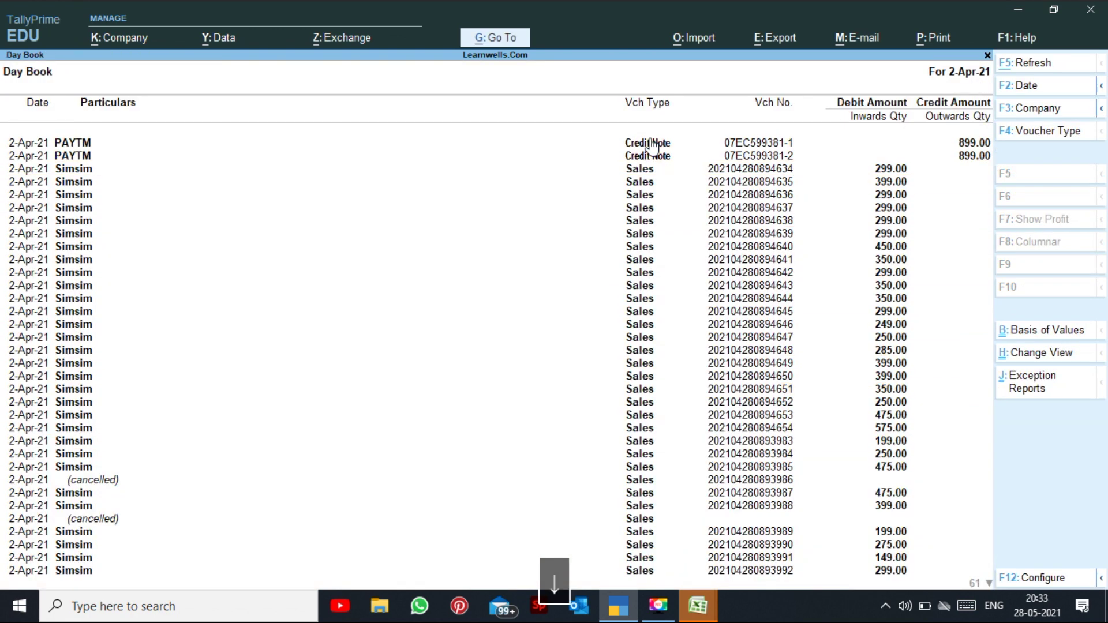
key("Down")
key("Down")
key("Down")
key("Down")
key("Down")
key("Down")
key("Down")
key("Down")
key("Down")
key("Down")
key("Down")
key("Down")
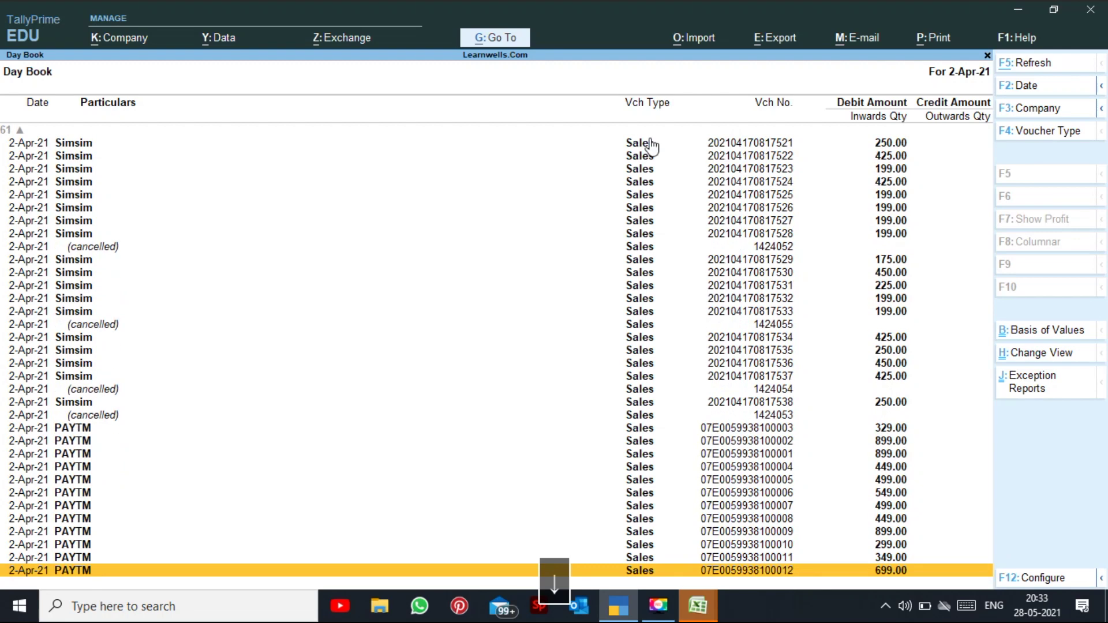
key("Up")
key("Up")
key("Up")
key("Up")
key("Return")
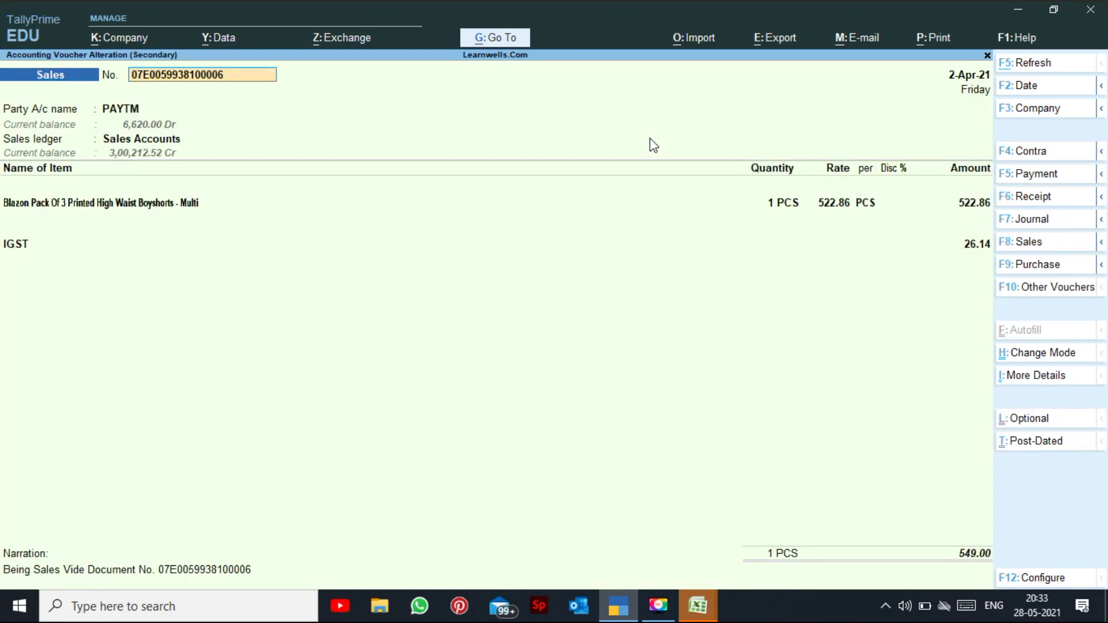
key("Return")
key("Return")
key("Return")
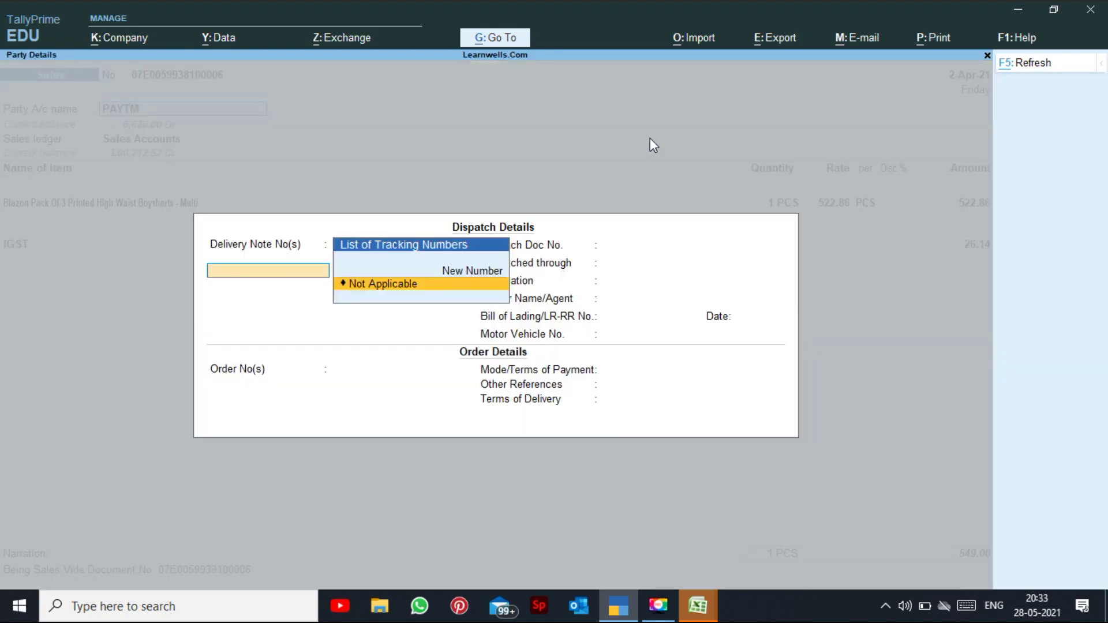
key("Return")
key("Return")
key("Return")
key("Return")
key("Return")
key("Return")
key("Return")
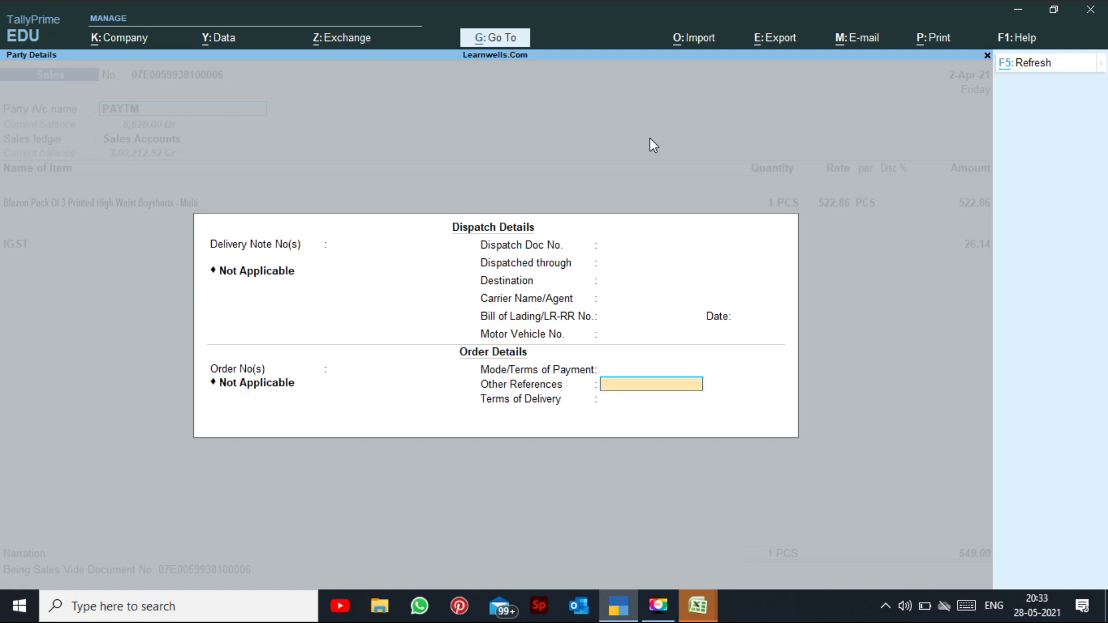
key("Return")
key("Return")
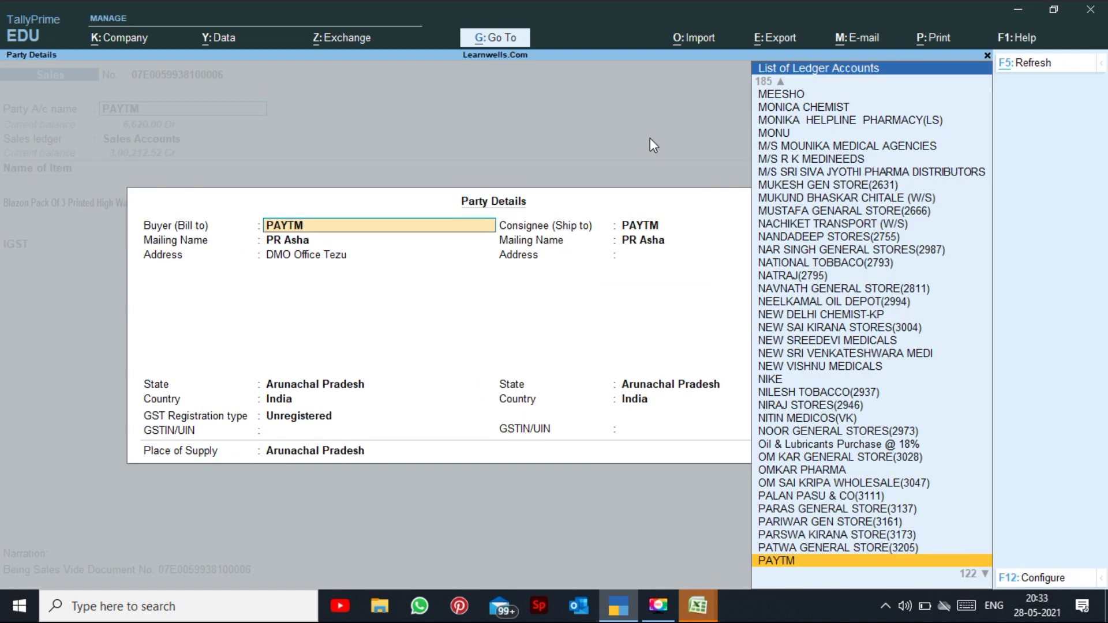
key("Escape")
key("Escape")
key("Escape")
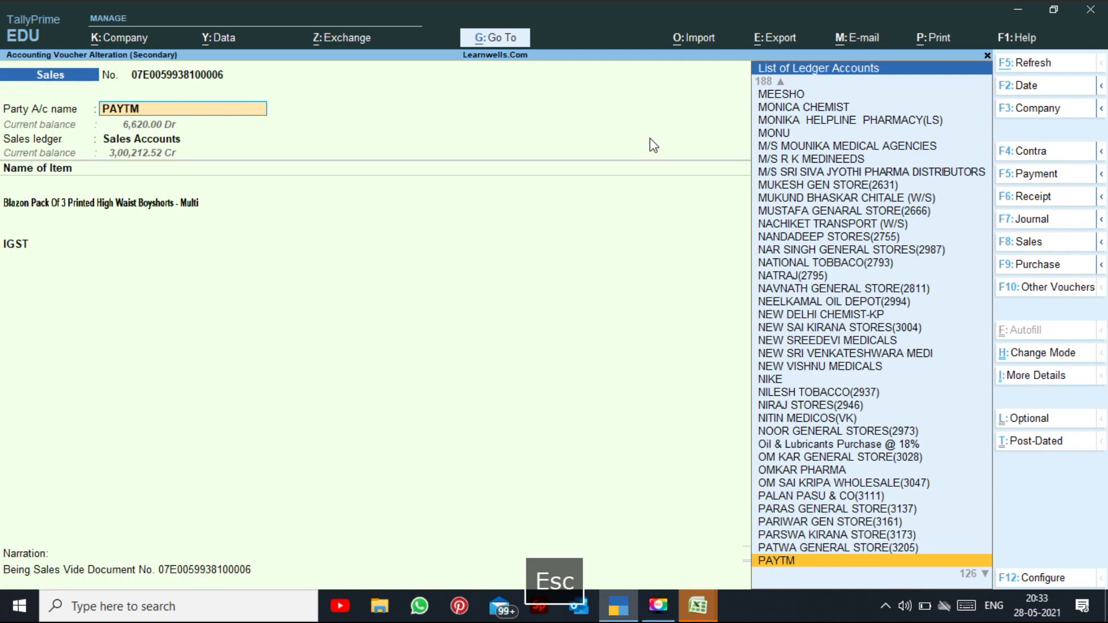
key("Escape")
key("Return")
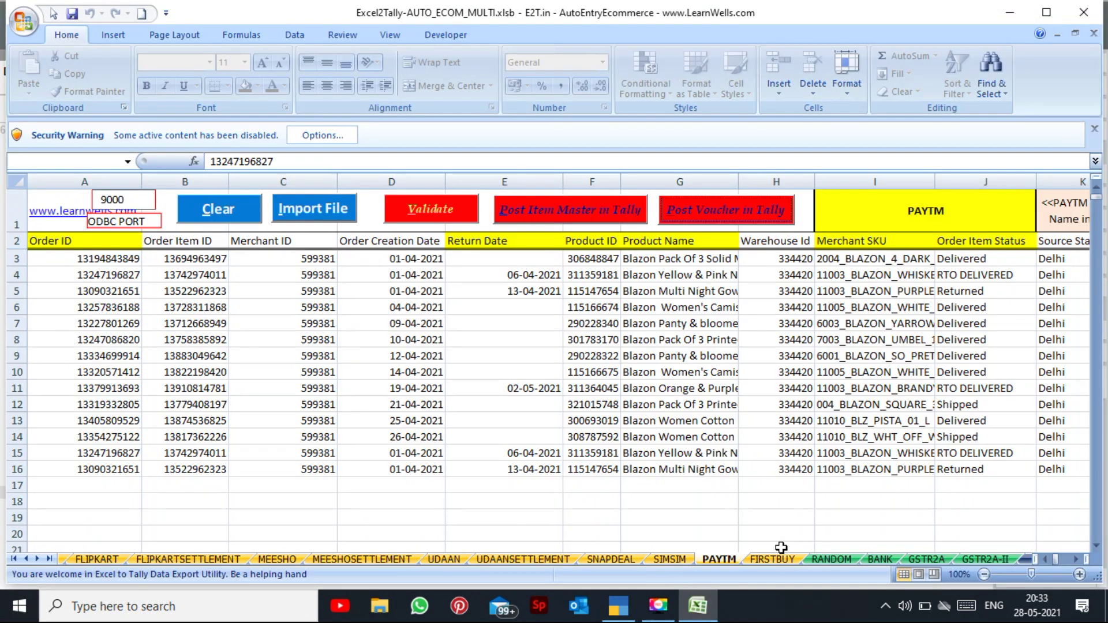
Step: Review FIRSTBUY orders 4006–4011 with their pending/paid status and subtotals, then go to RANDOM
left_click(771, 560)
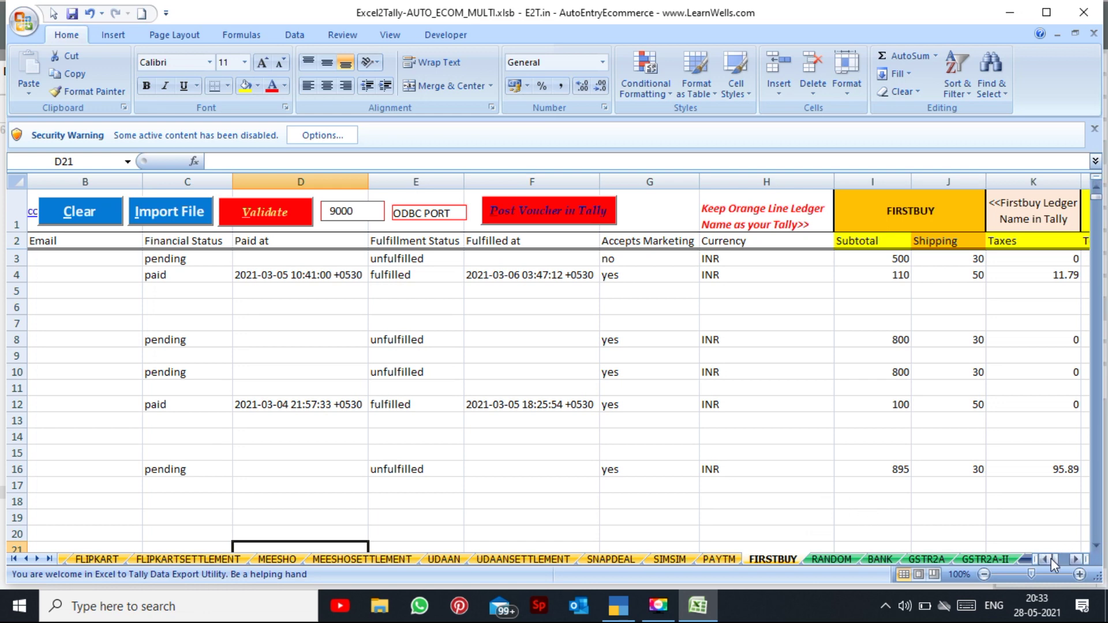
left_click(1048, 559)
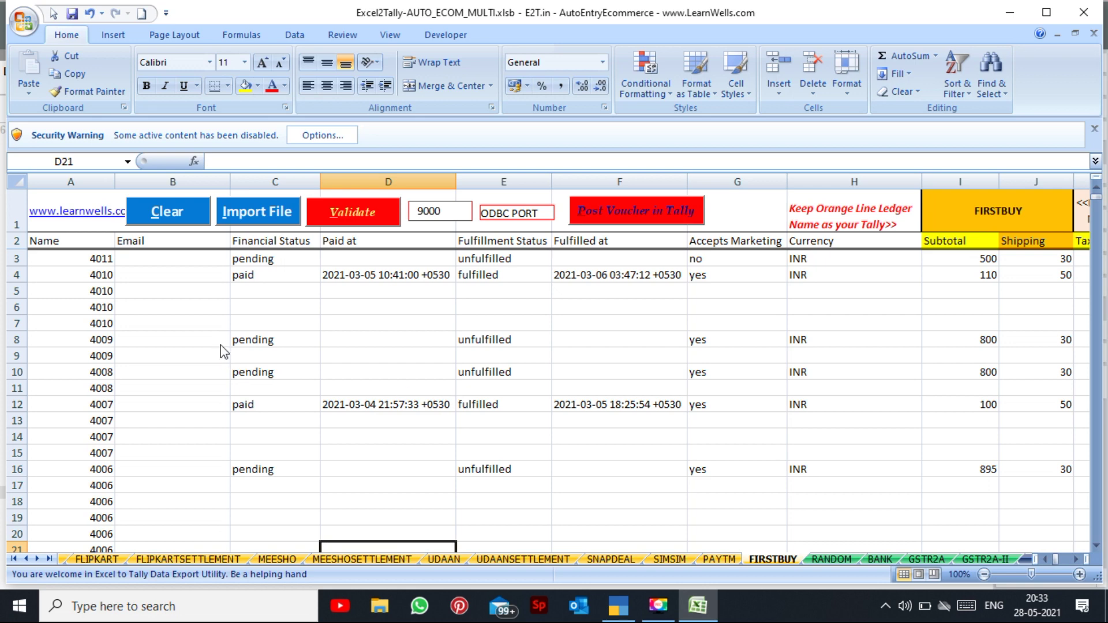
left_click(297, 354)
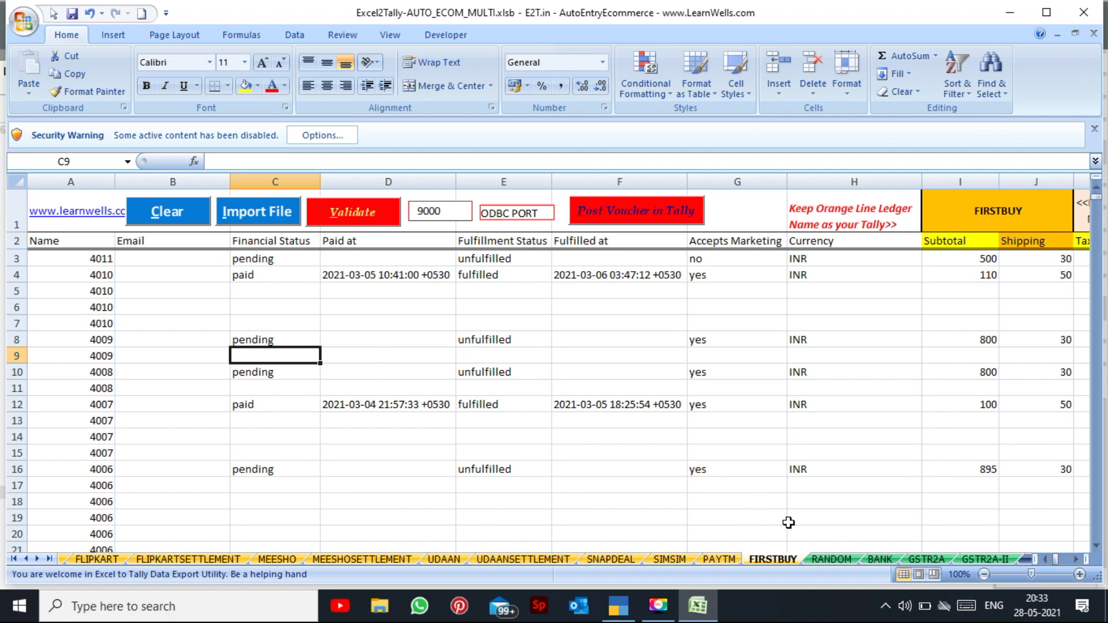
left_click(831, 559)
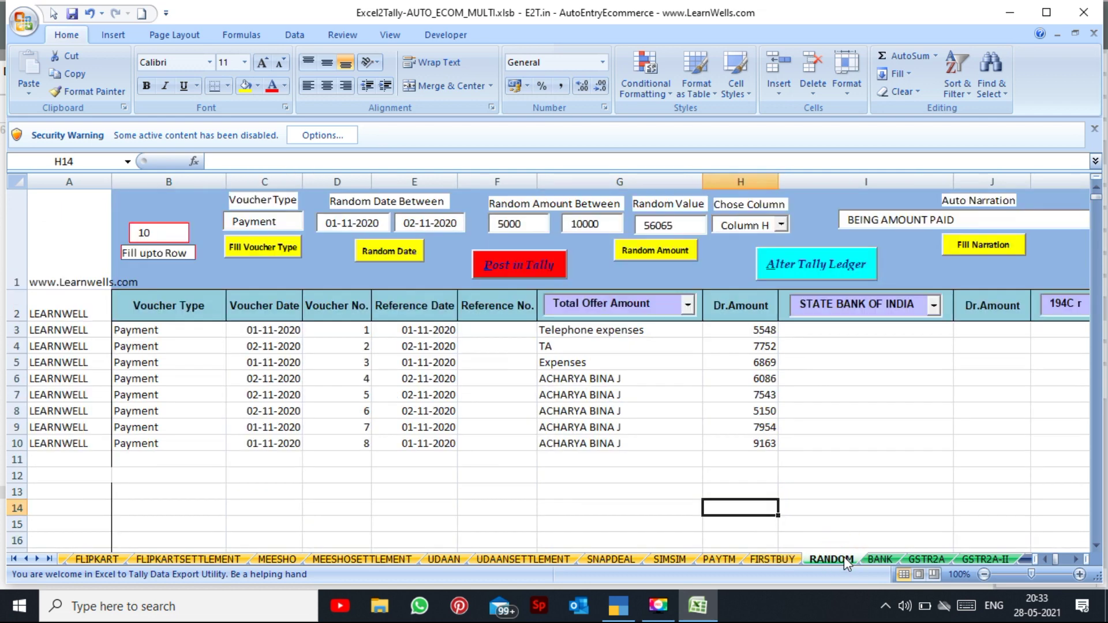
Step: Browse the BANK, GSTR2A, GSTR2A-II, MultipurposeVoucher and MULTIPURPOSE SETTLEMENT sheets in turn
left_click(880, 559)
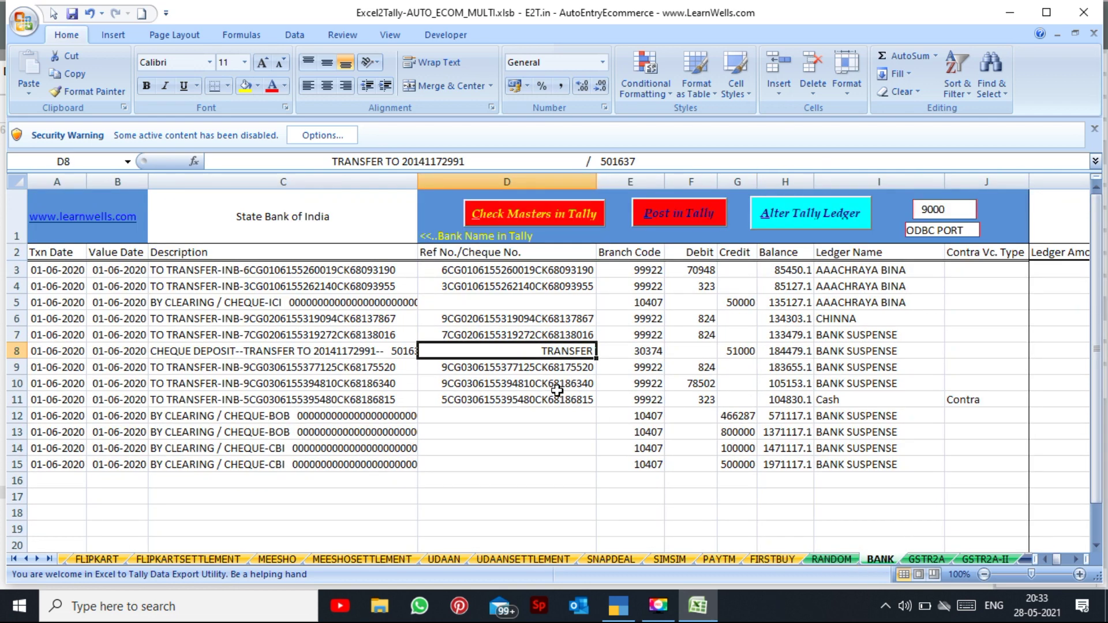
left_click(295, 298)
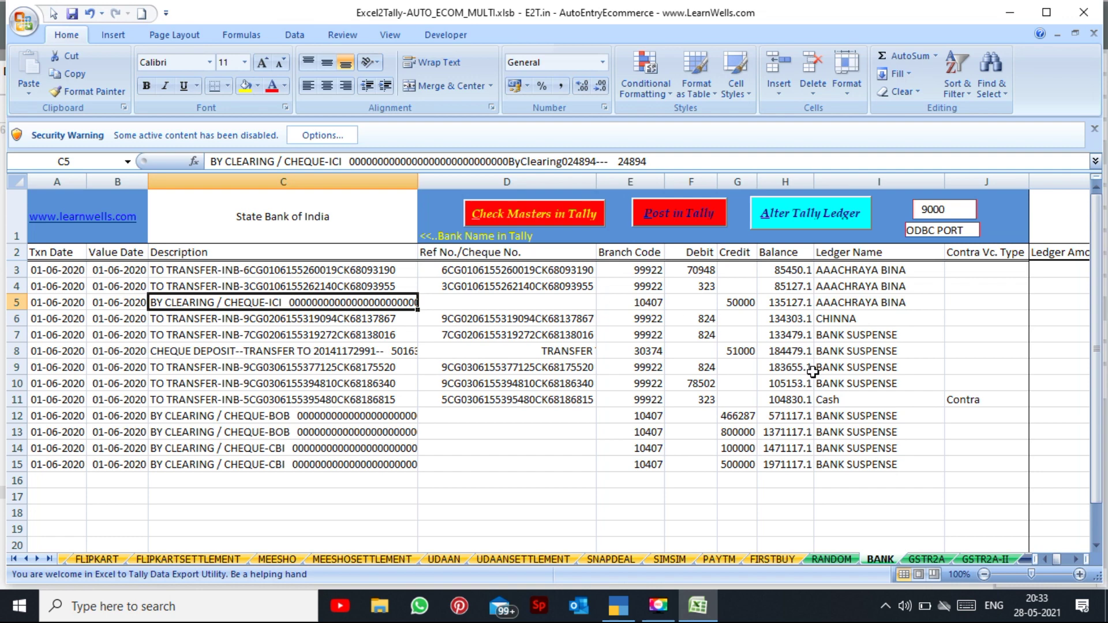
left_click(927, 559)
left_click(987, 559)
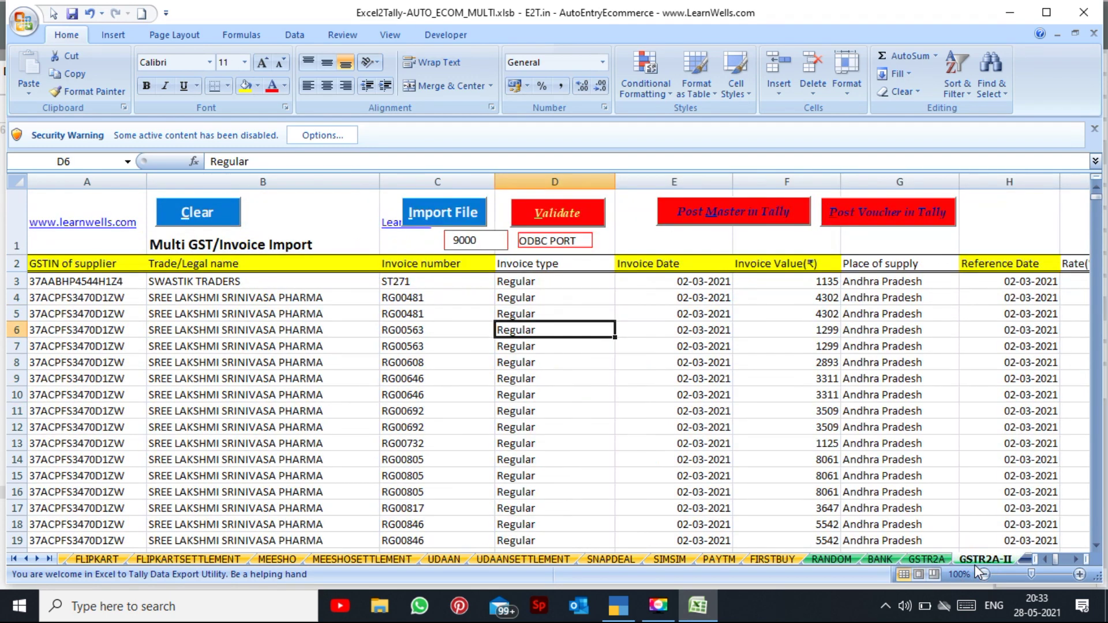
left_click(37, 559)
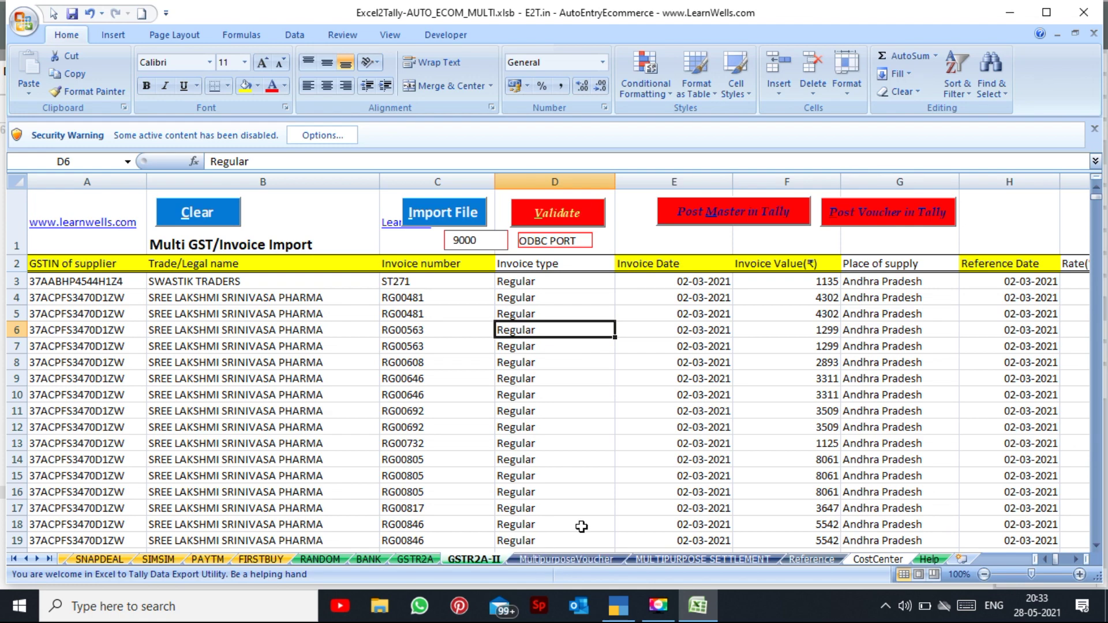
left_click(583, 560)
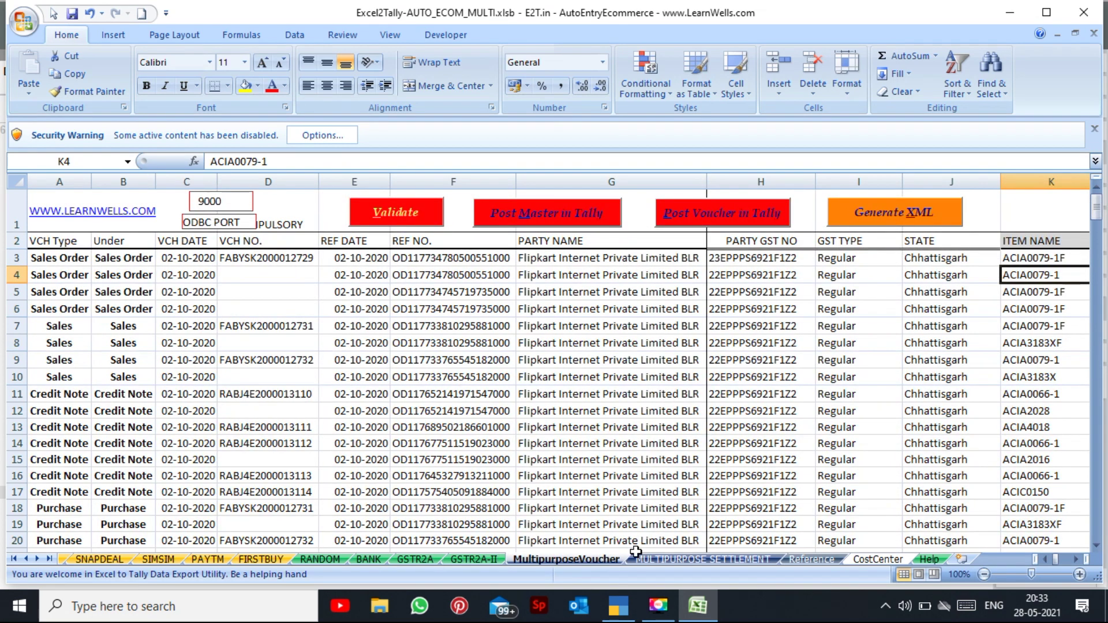
left_click(718, 560)
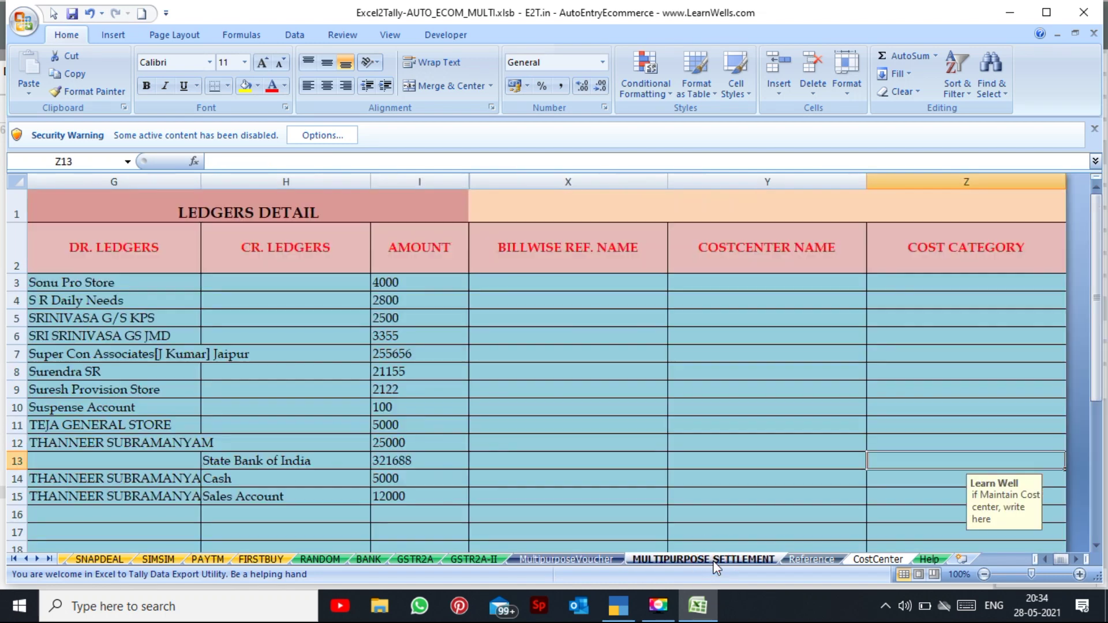